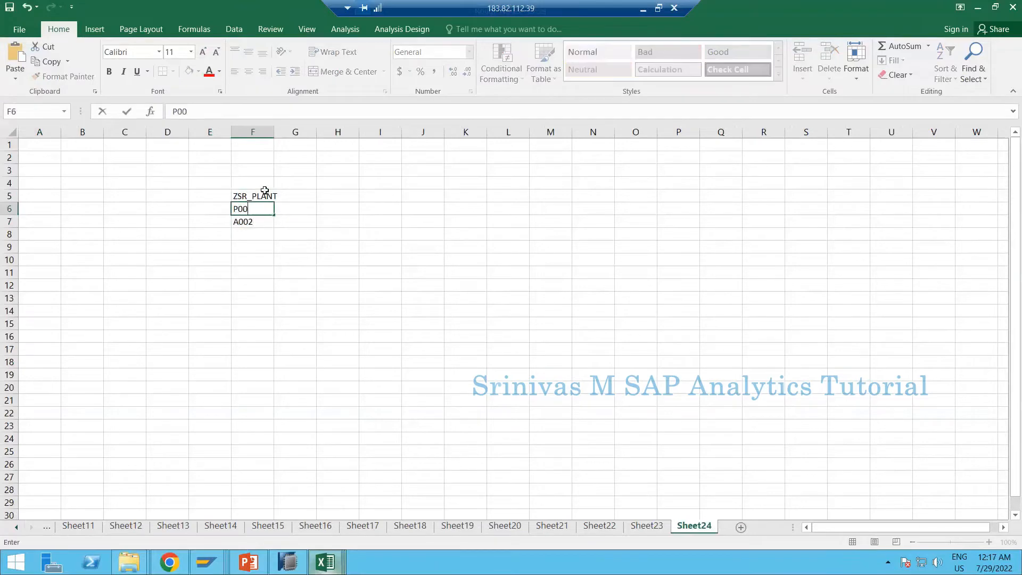
# - Fill the plant codes P001, P002 and P003 into F6:F8 under the ZSR_PLANT header
pyautogui.press('Return')
pyautogui.write('P002')
pyautogui.press('Return')
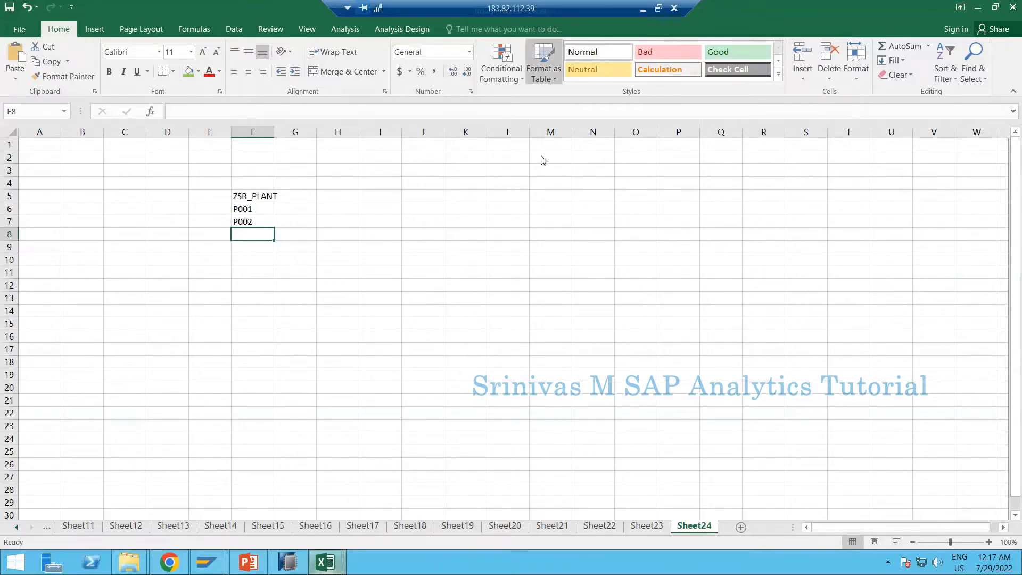
pyautogui.click(250, 221)
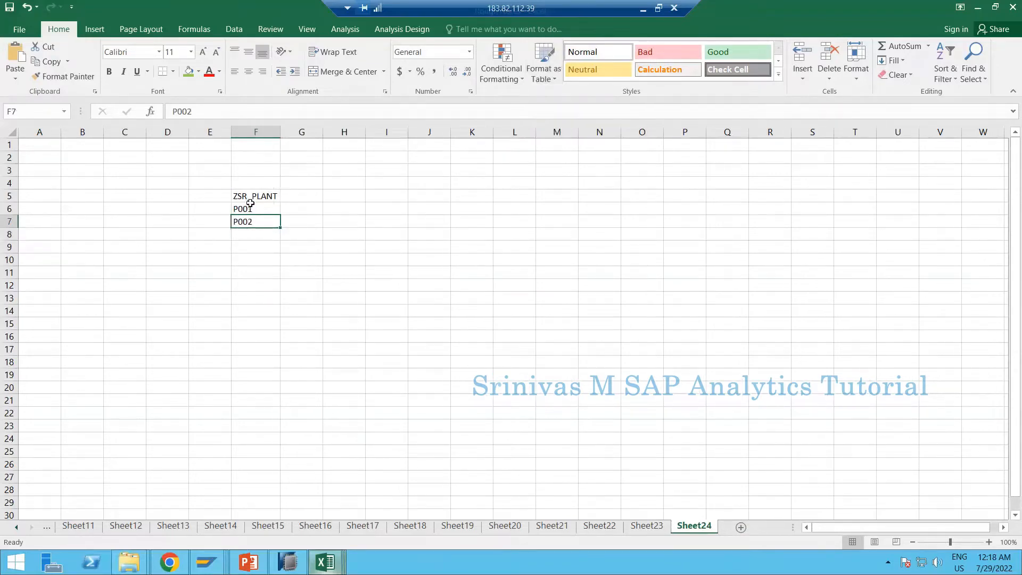
pyautogui.click(247, 229)
pyautogui.write('P003')
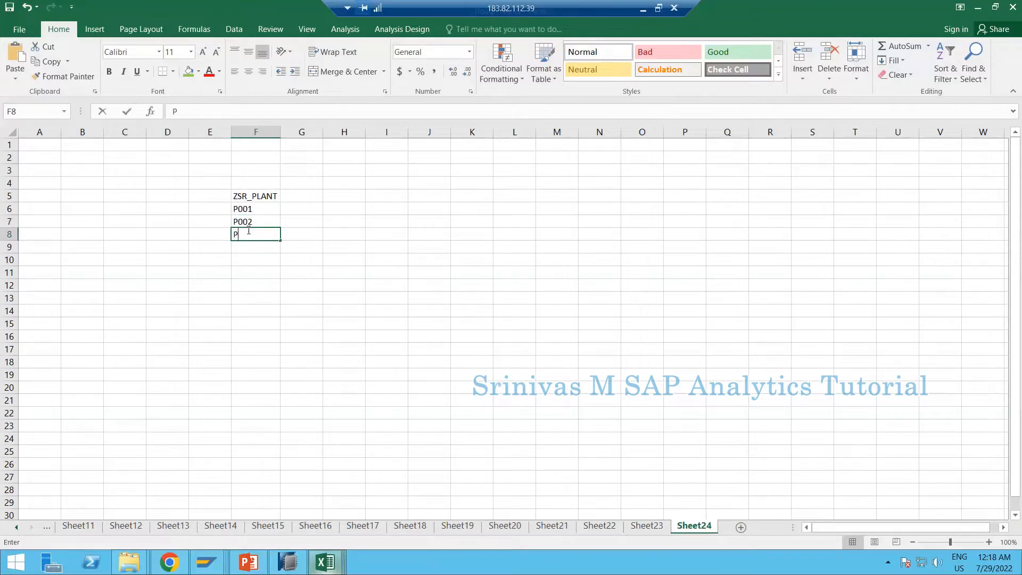
pyautogui.press('Return')
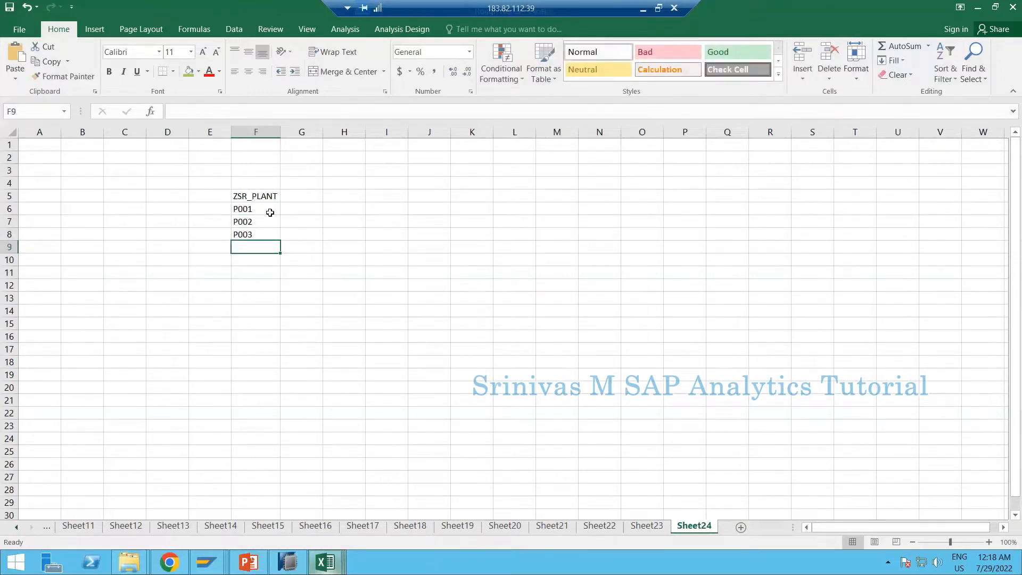
# - Enter the country code IN in E6:E8 beside the three plant codes
pyautogui.click(268, 194)
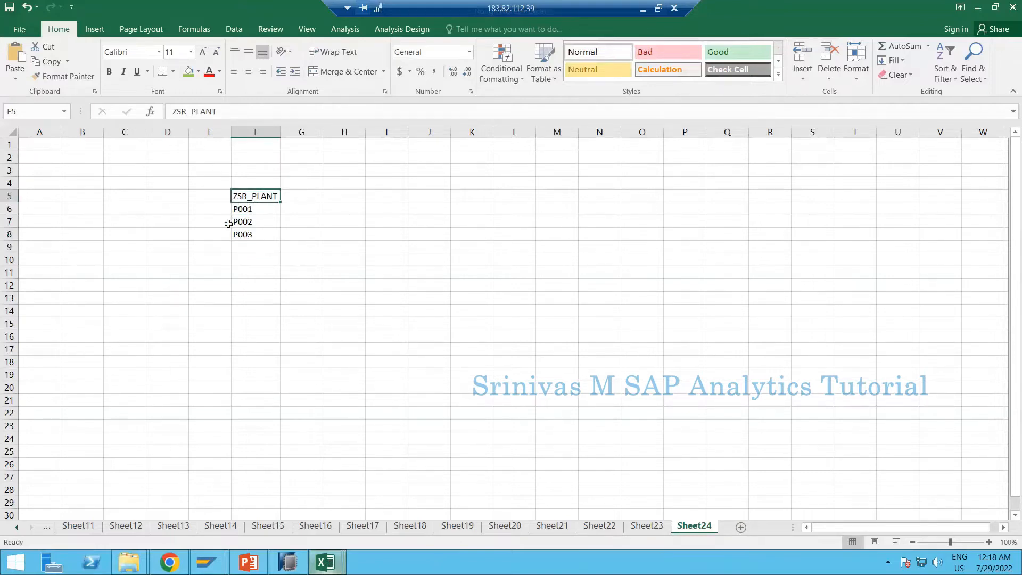
pyautogui.click(215, 210)
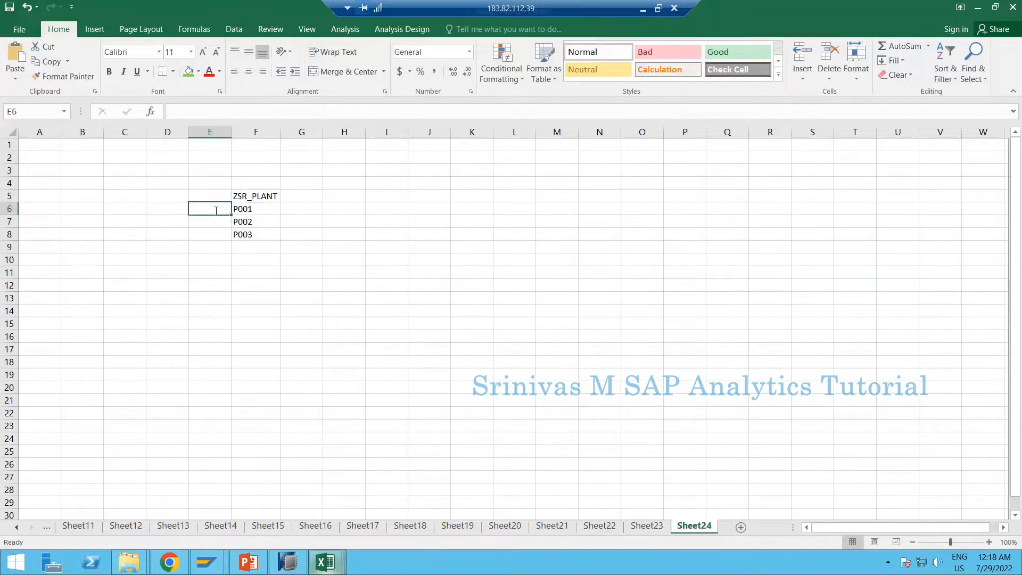
pyautogui.write('IN')
pyautogui.press('Return')
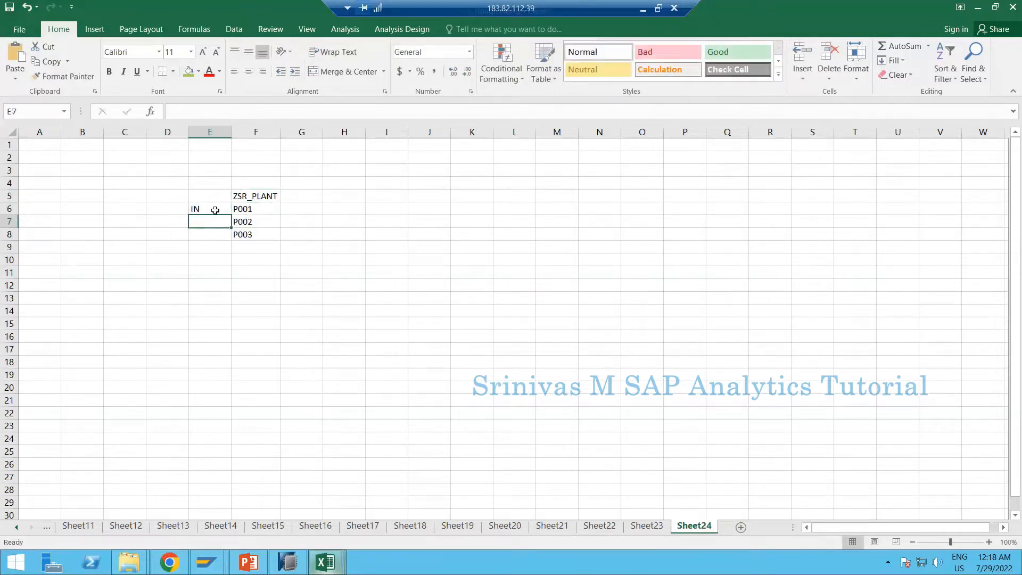
pyautogui.write('IN')
pyautogui.press('Return')
pyautogui.write('IN')
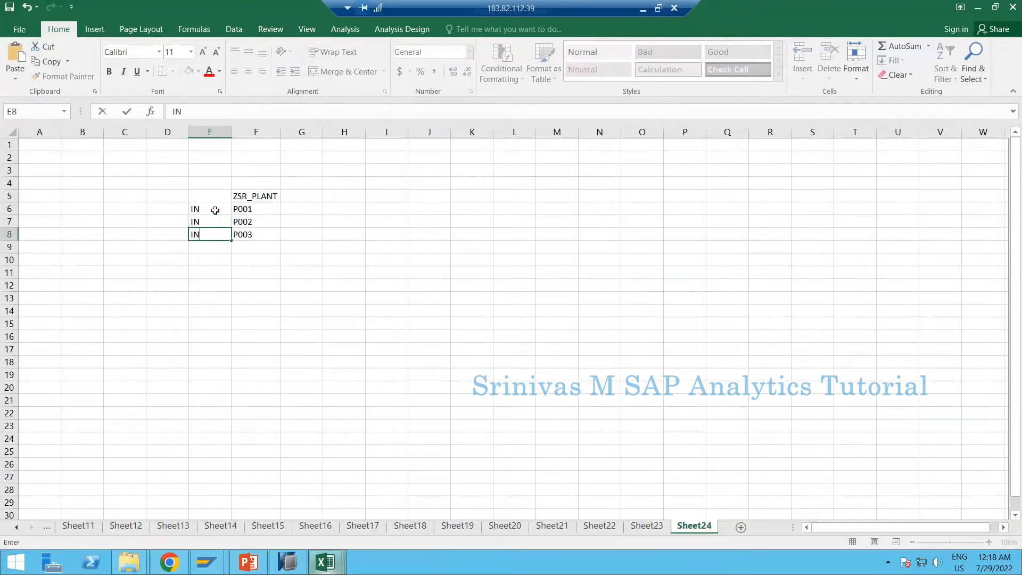
pyautogui.press('Return')
# - Enter DE in E9 and list the plant codes P001, P002 and P003 in F9:F11
pyautogui.write('DE')
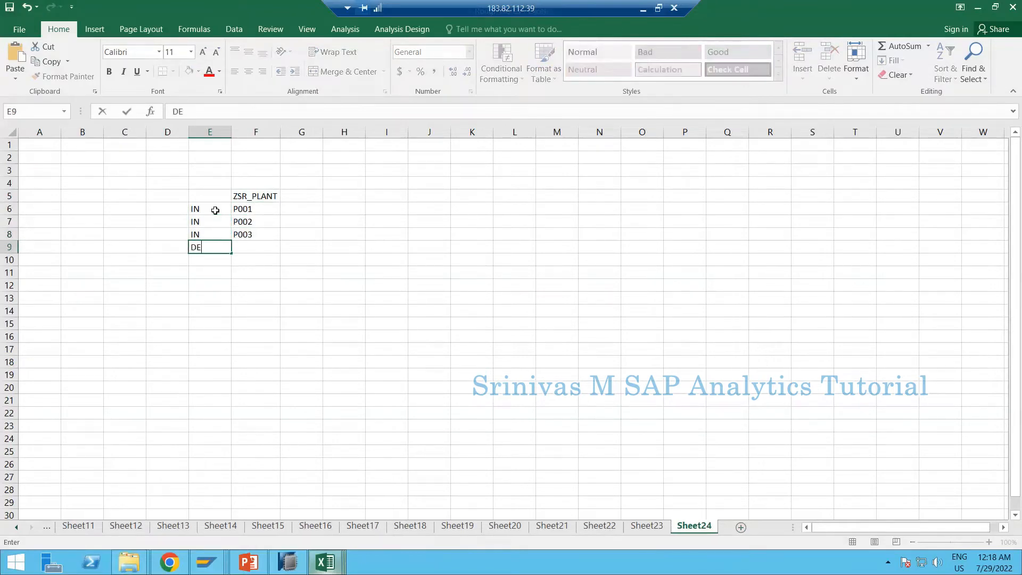
pyautogui.press('Tab')
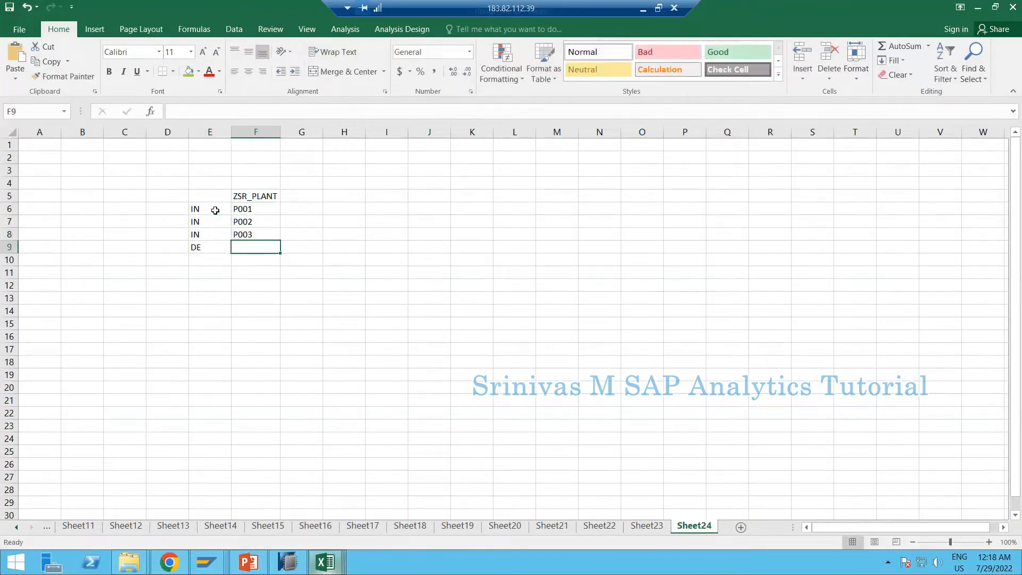
pyautogui.write('P001')
pyautogui.press('Return')
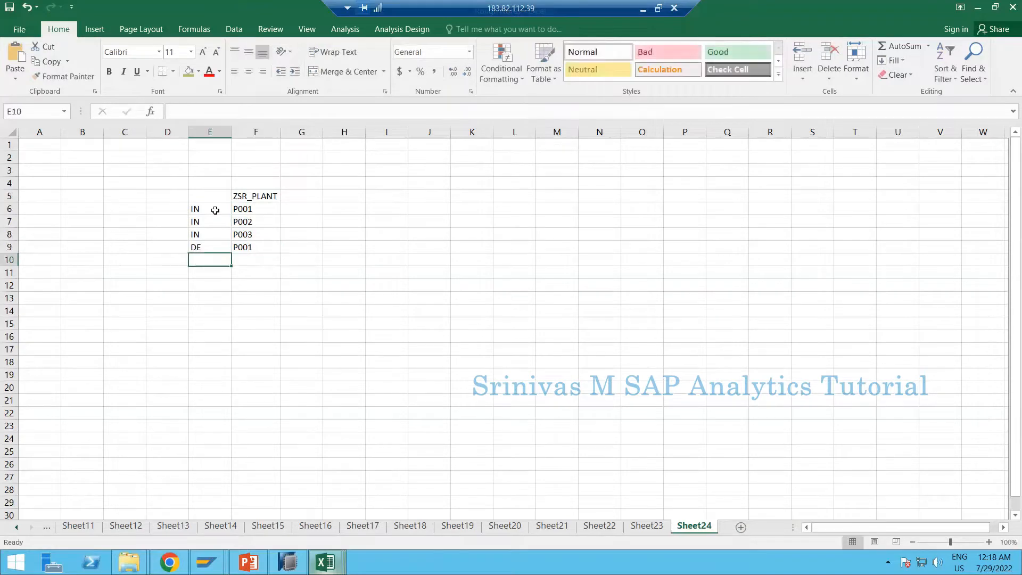
pyautogui.press('Right')
pyautogui.write('P002')
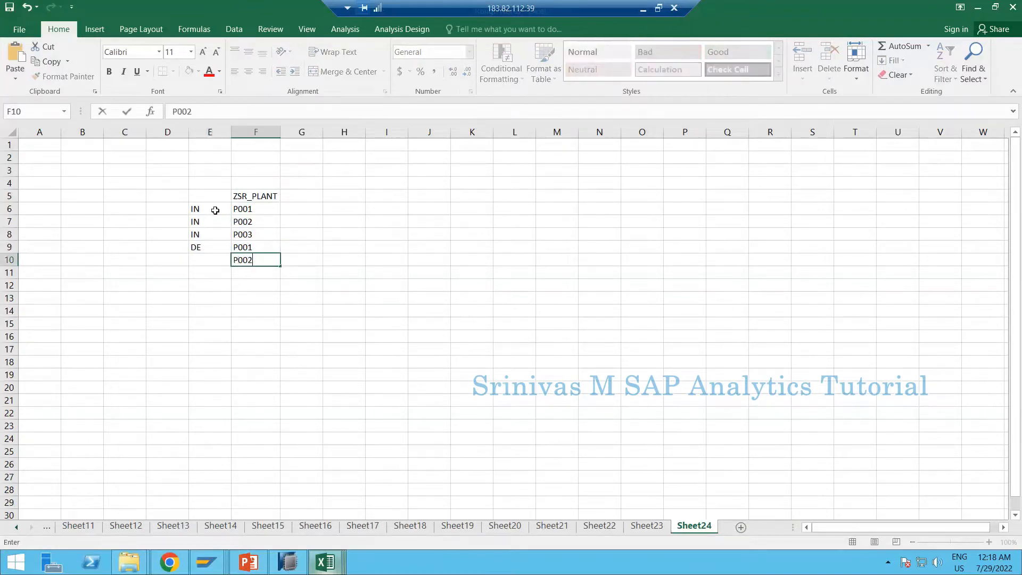
pyautogui.press('Return')
pyautogui.write('P003')
pyautogui.press('Left')
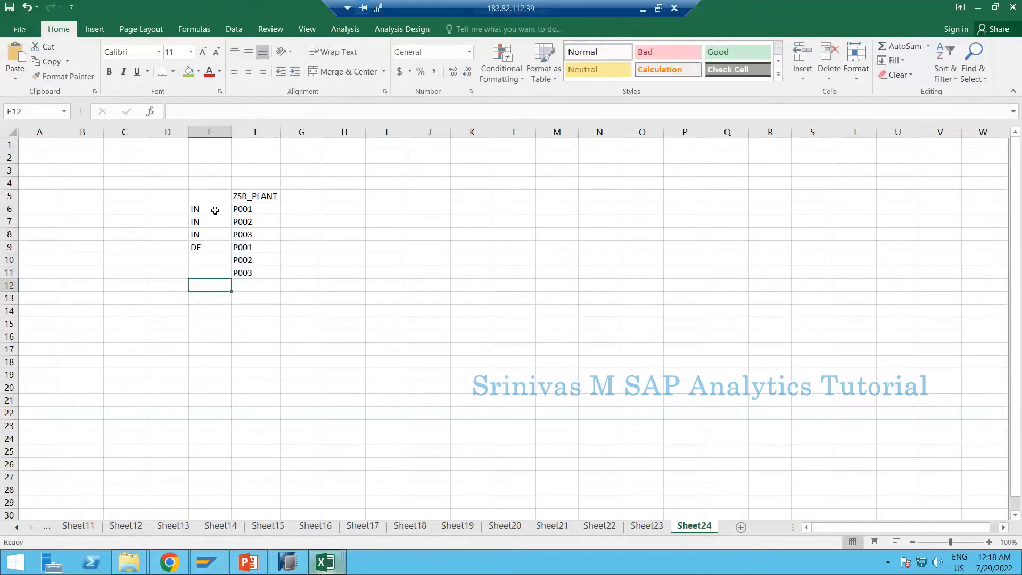
pyautogui.click(240, 209)
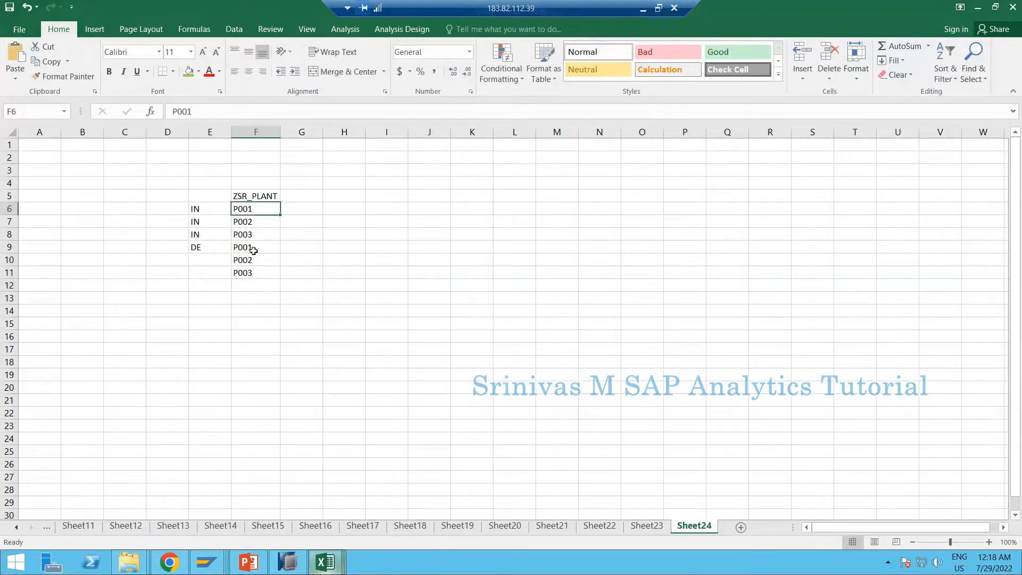
pyautogui.keyDown('ctrl'); pyautogui.click(254, 250); pyautogui.keyUp('ctrl')
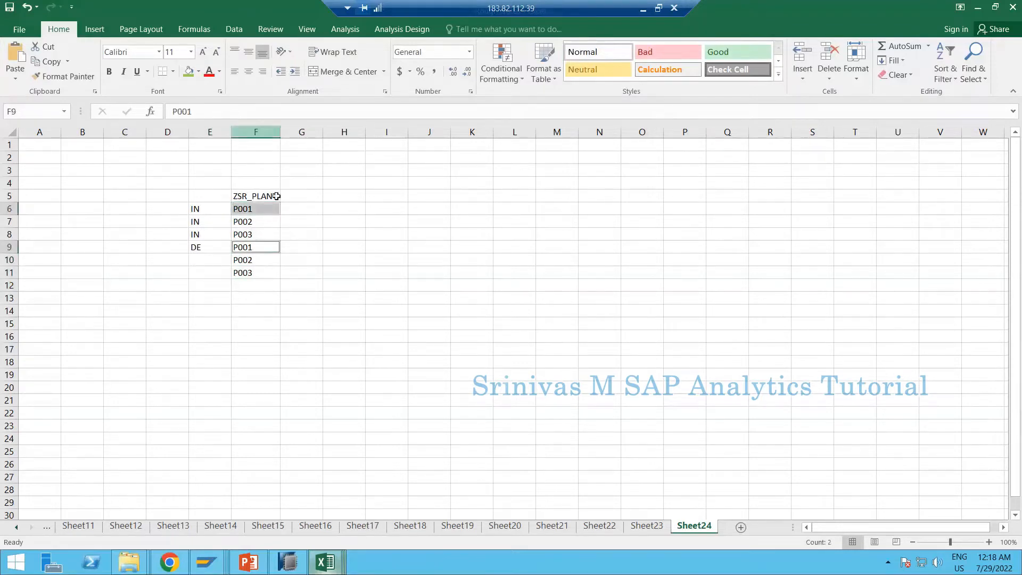
pyautogui.click(236, 209)
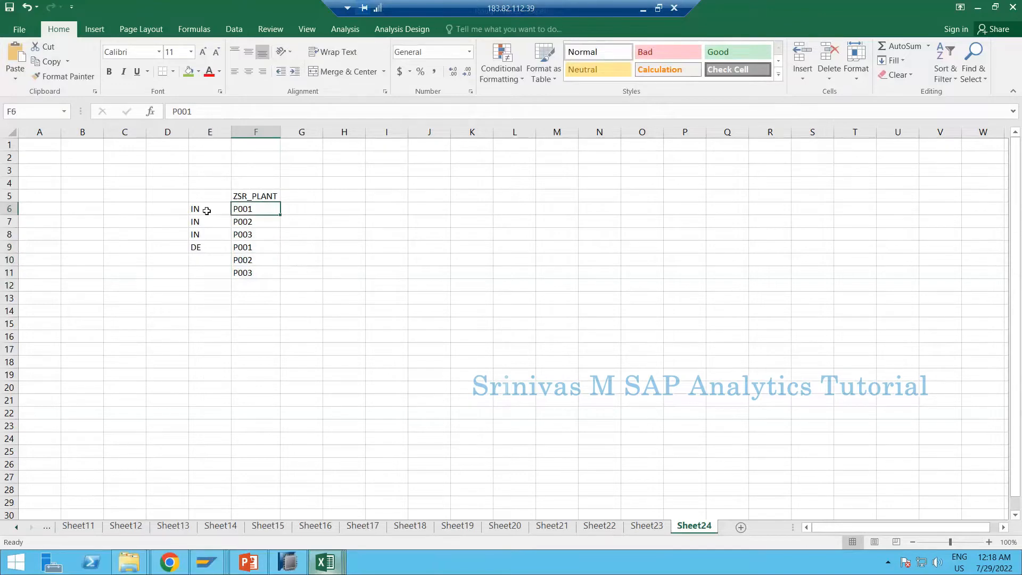
pyautogui.moveTo(220, 211); pyautogui.dragTo(238, 212)
pyautogui.click(246, 247)
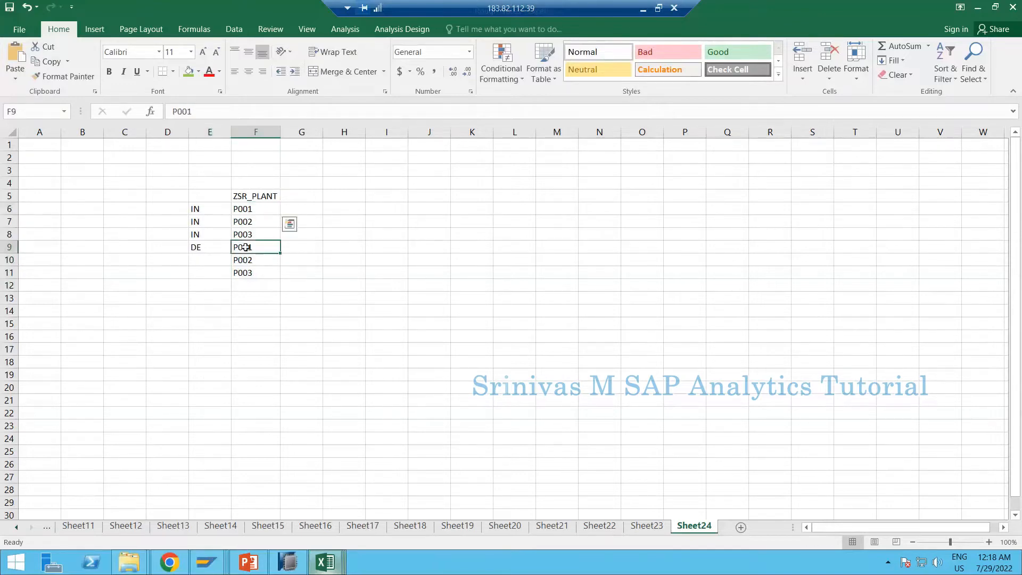
# - Enter the country code DE in E10 and E11 beside plants P002 and P003
pyautogui.click(226, 253)
pyautogui.click(216, 259)
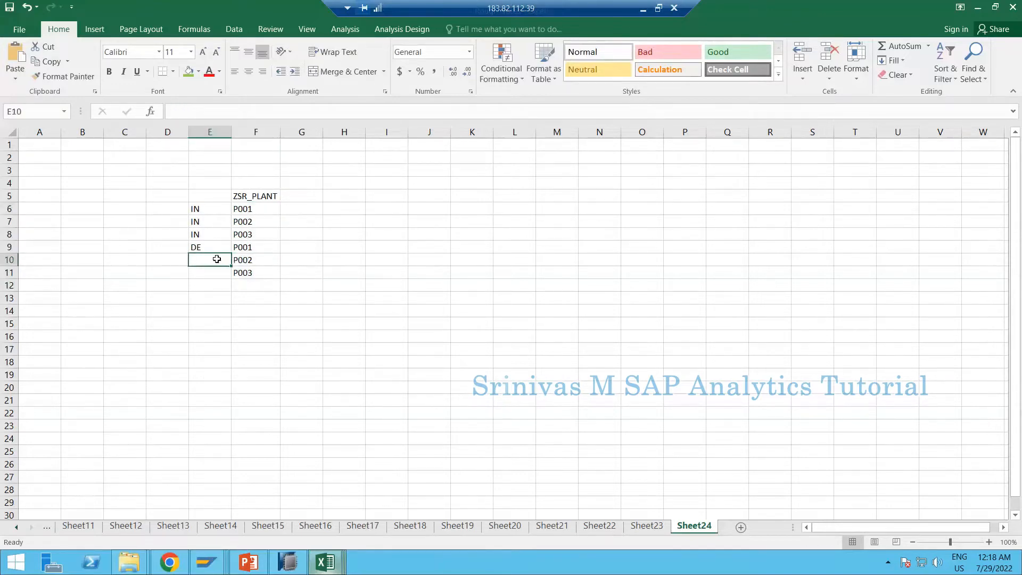
pyautogui.write('DE')
pyautogui.press('Return')
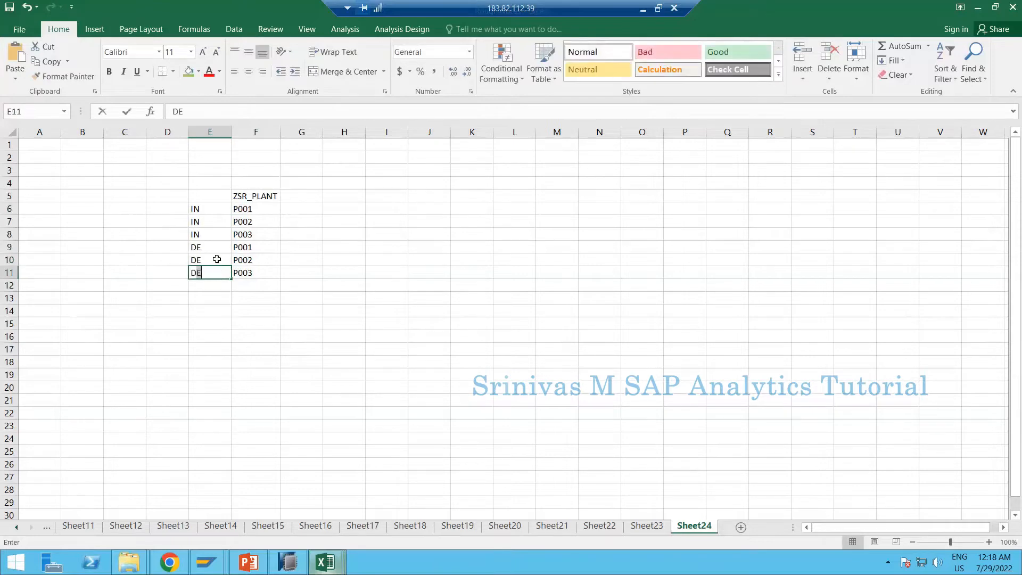
pyautogui.write('DE')
pyautogui.press('Return')
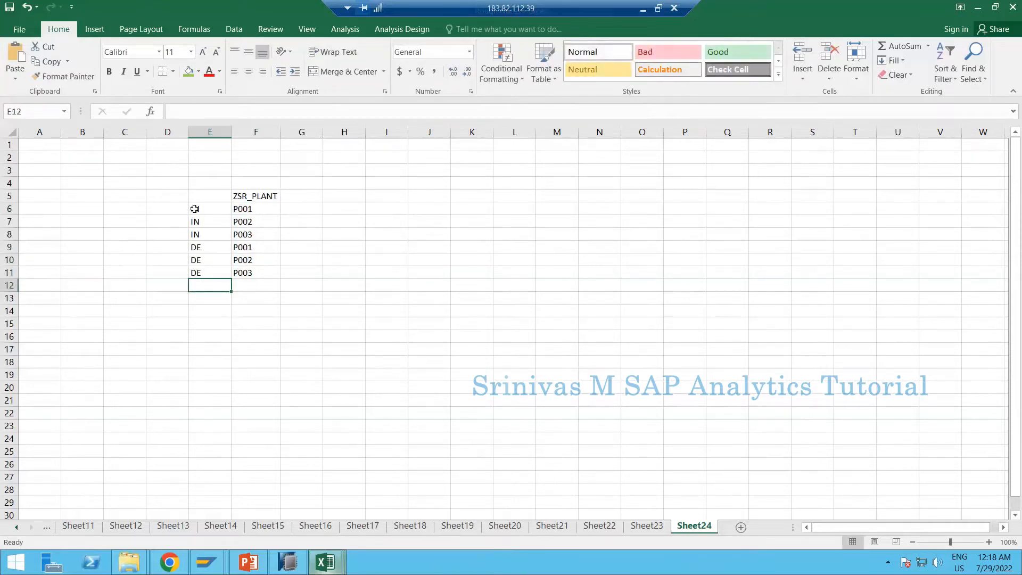
# - Add the header ZSRCNTRY in E5 above the country codes
pyautogui.moveTo(195, 209); pyautogui.dragTo(250, 209)
pyautogui.click(207, 184)
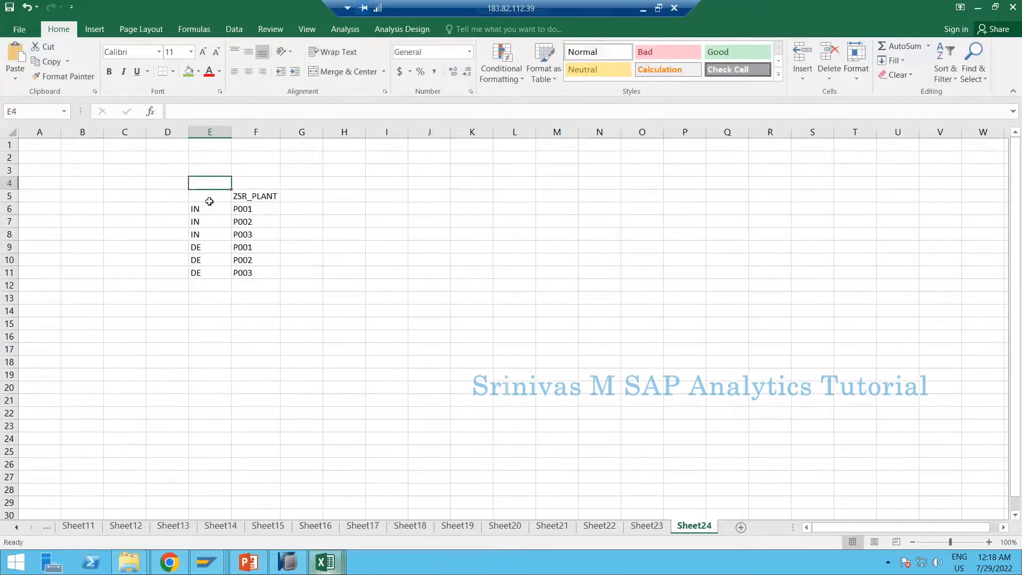
pyautogui.click(209, 195)
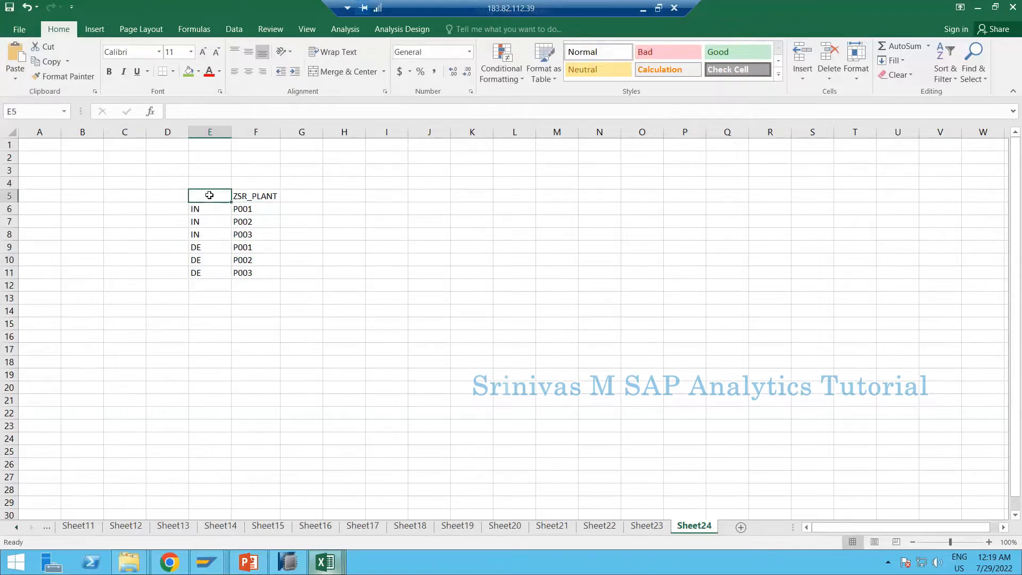
pyautogui.write('ZCNTRY')
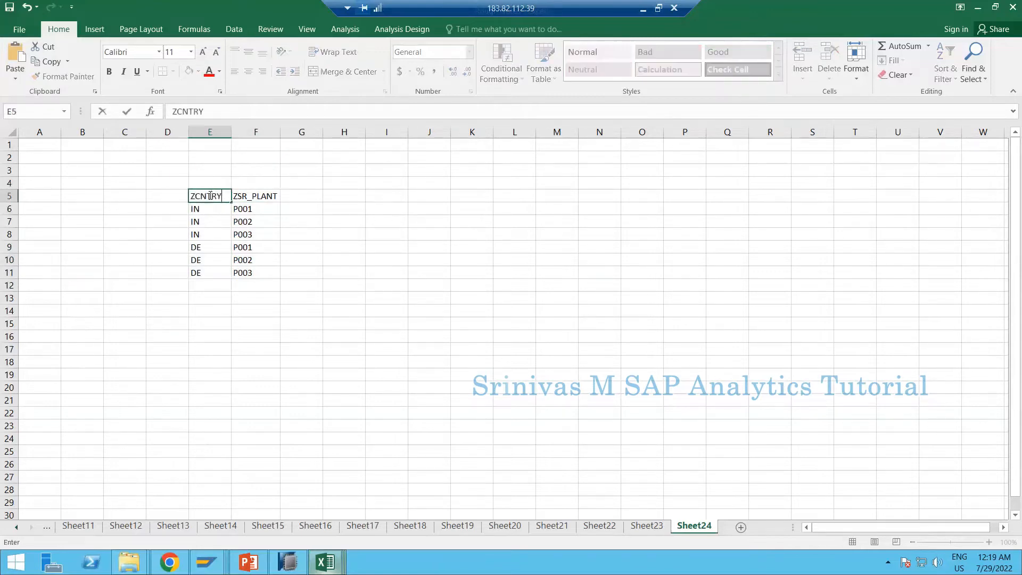
pyautogui.press('Return')
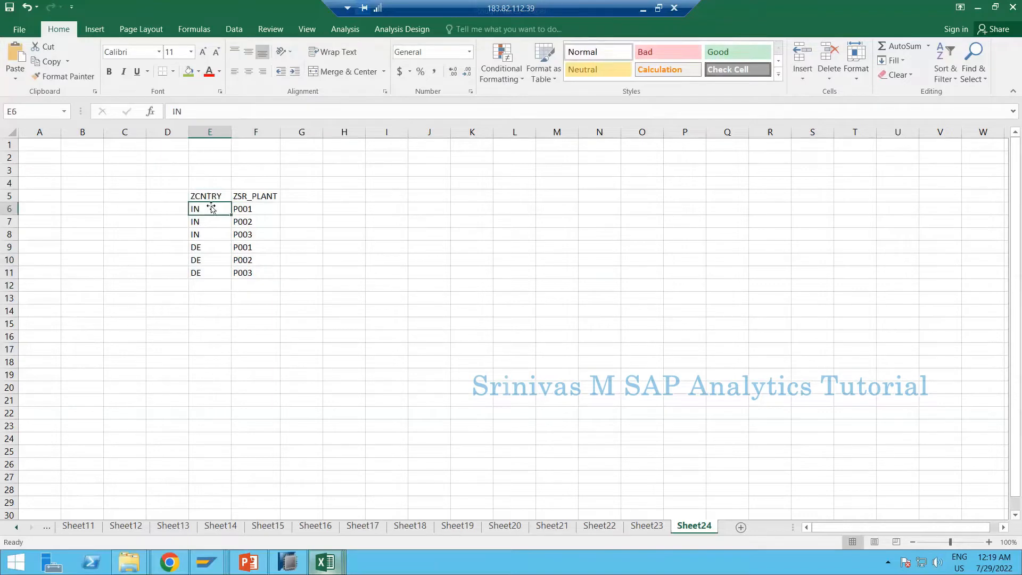
pyautogui.doubleClick(199, 195)
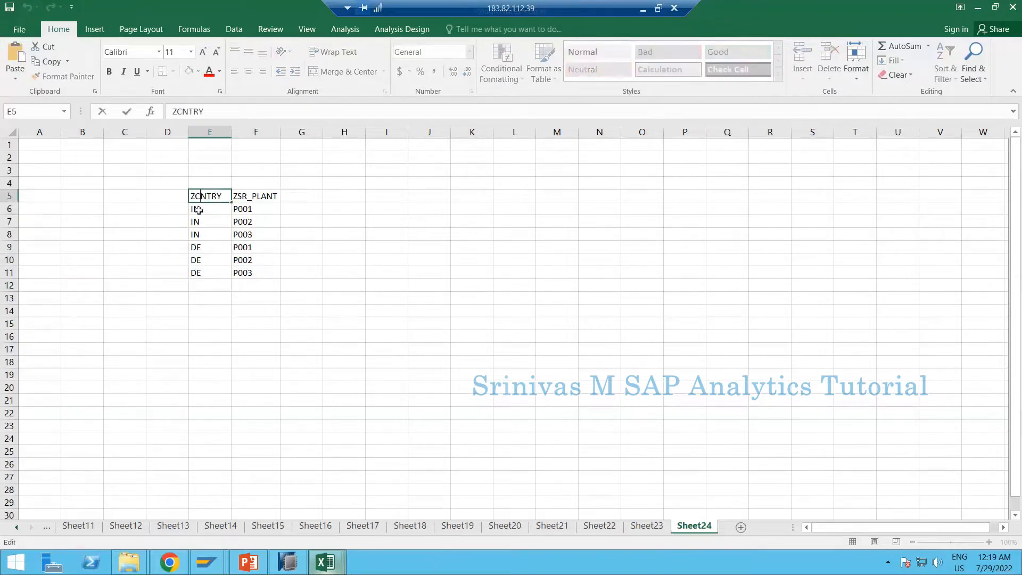
pyautogui.write('SR')
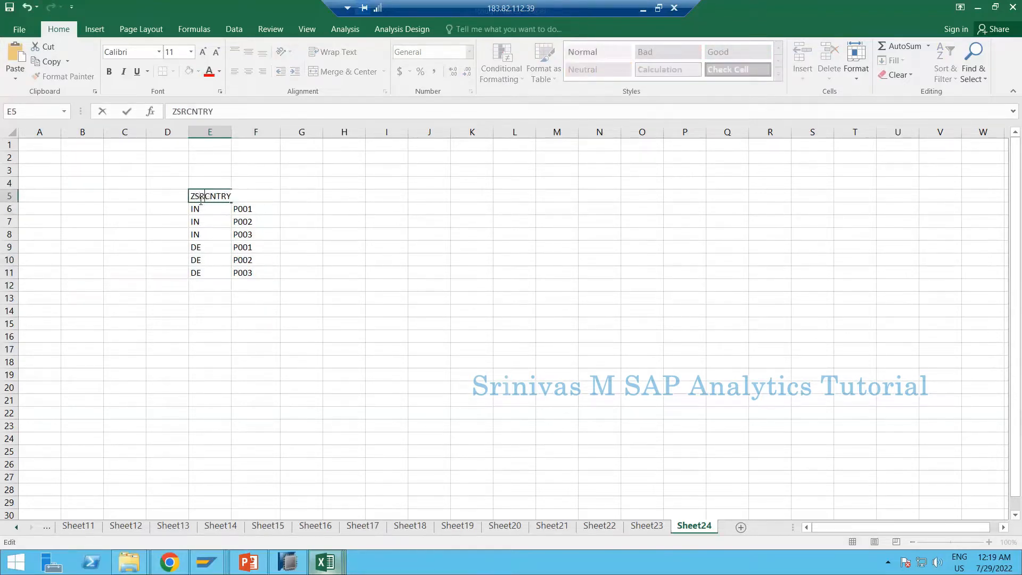
pyautogui.press('Return')
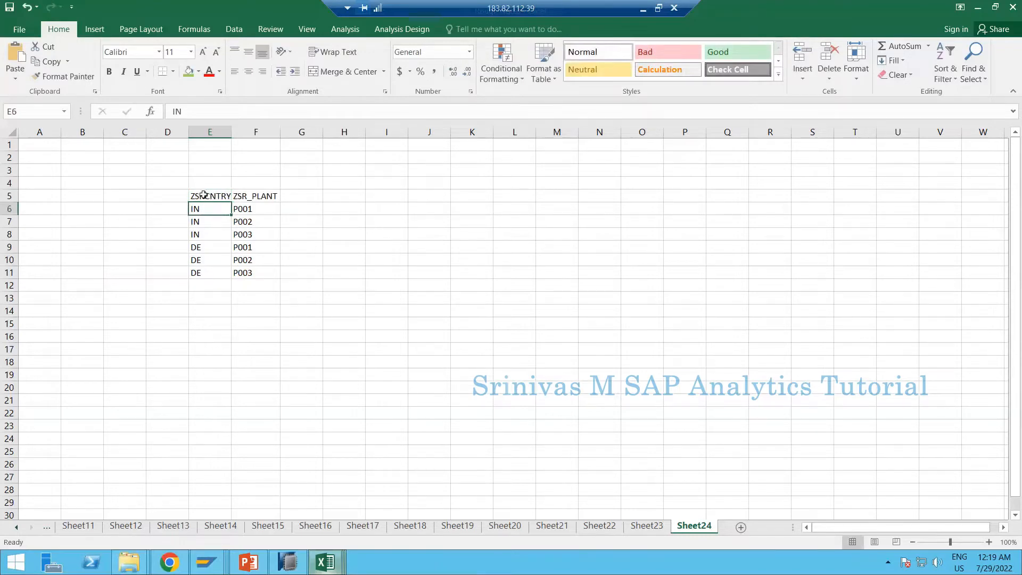
pyautogui.moveTo(204, 195); pyautogui.dragTo(246, 198)
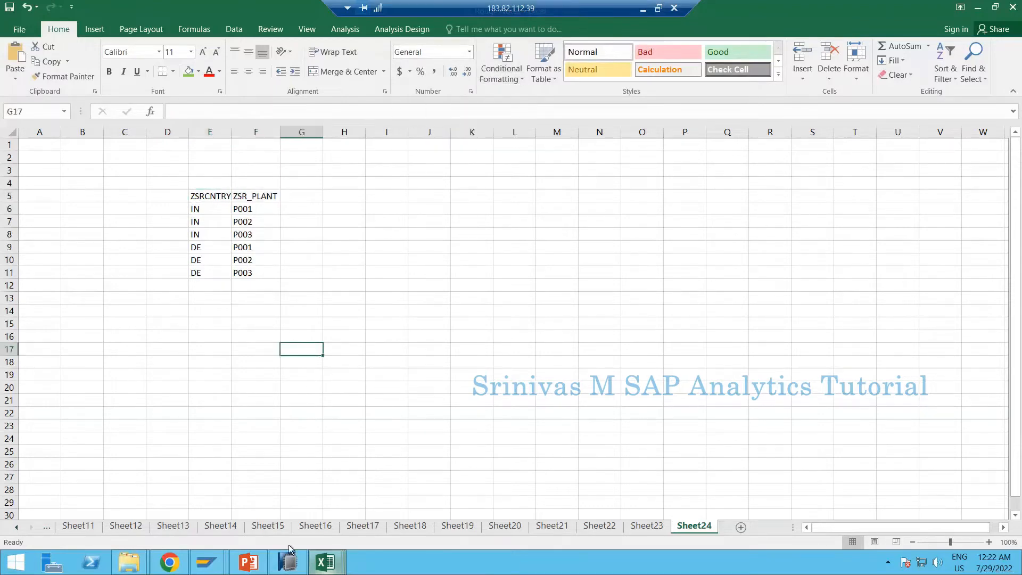
# - Switch to SAP HANA Studio and select the Characteristic folder under BW4HANA Class Objects
pyautogui.click(287, 563)
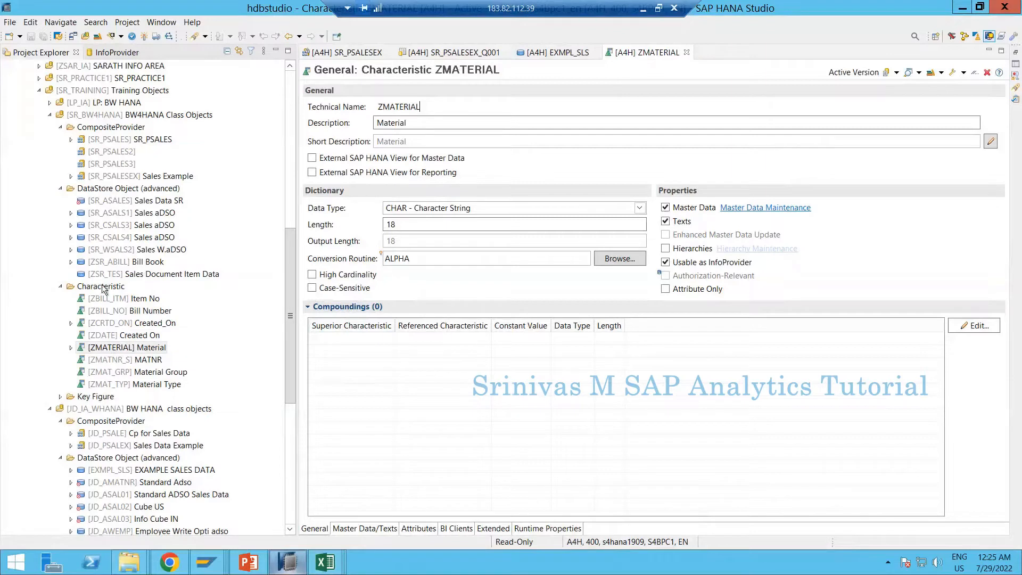
pyautogui.click(102, 288)
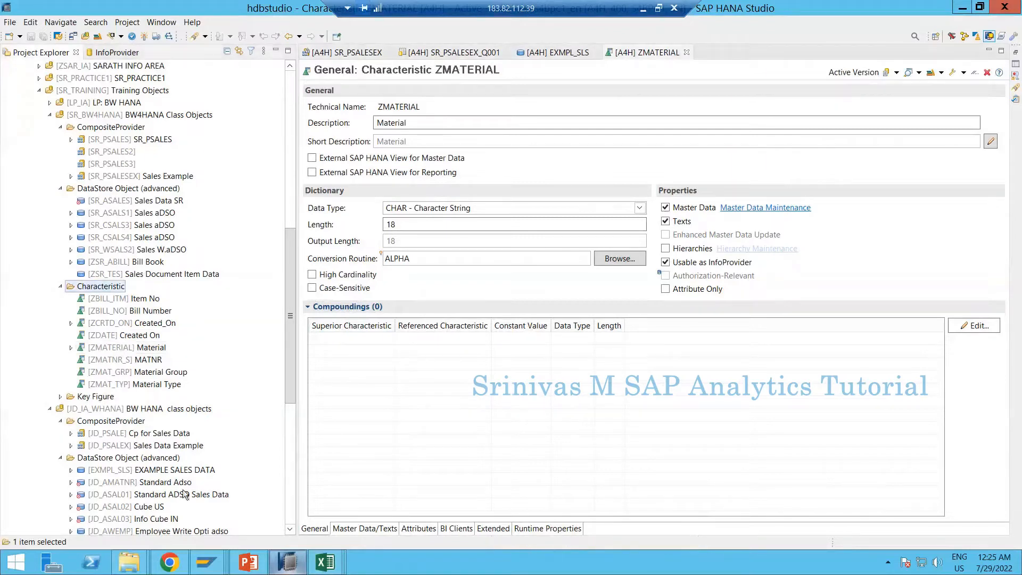
# - Switch to the Rough Notes workbook in Excel and widen column E to fit the ZSRCNTRY header
pyautogui.moveTo(328, 562)
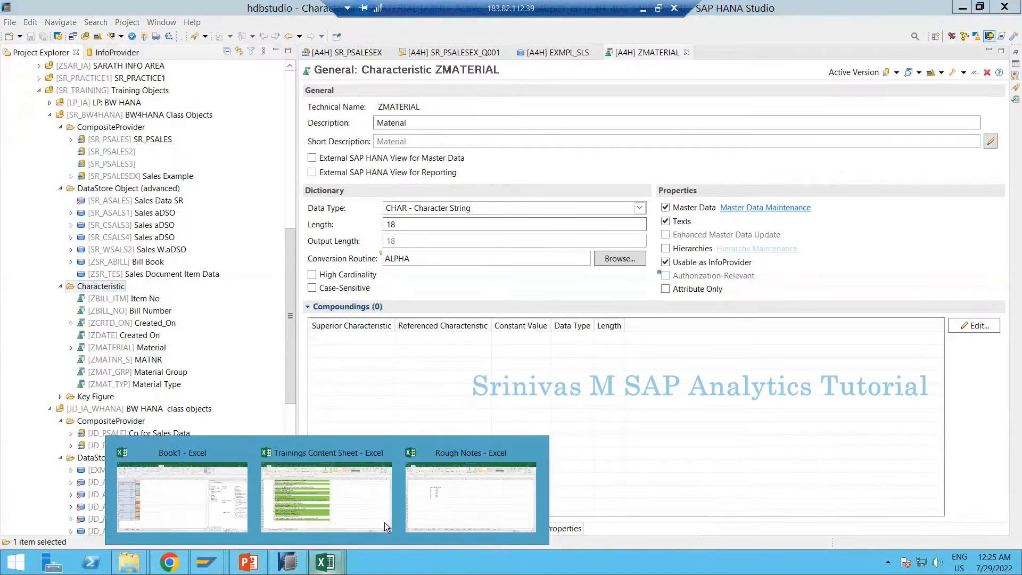
pyautogui.click(424, 479)
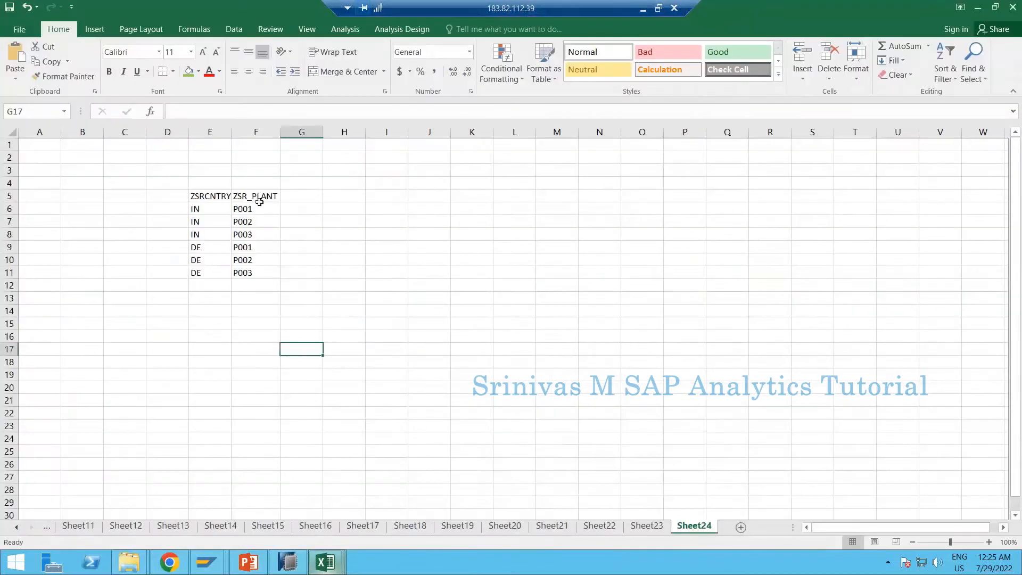
pyautogui.click(218, 193)
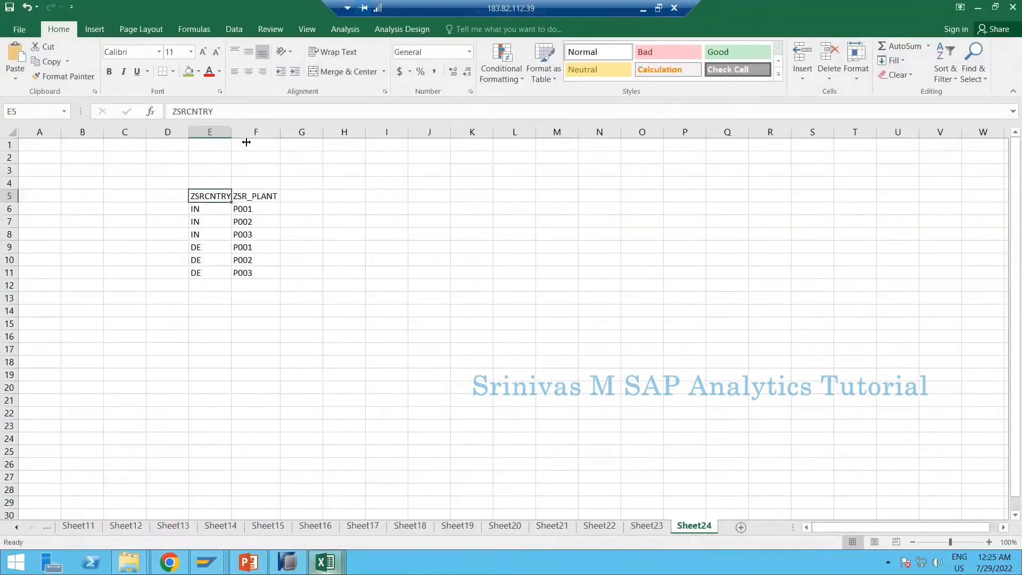
pyautogui.moveTo(247, 142); pyautogui.dragTo(248, 142)
# - Above the ZSRCNTRY header, enter Country in E4, the data type CHAR in E3 and the length 2 in E2
pyautogui.click(219, 187)
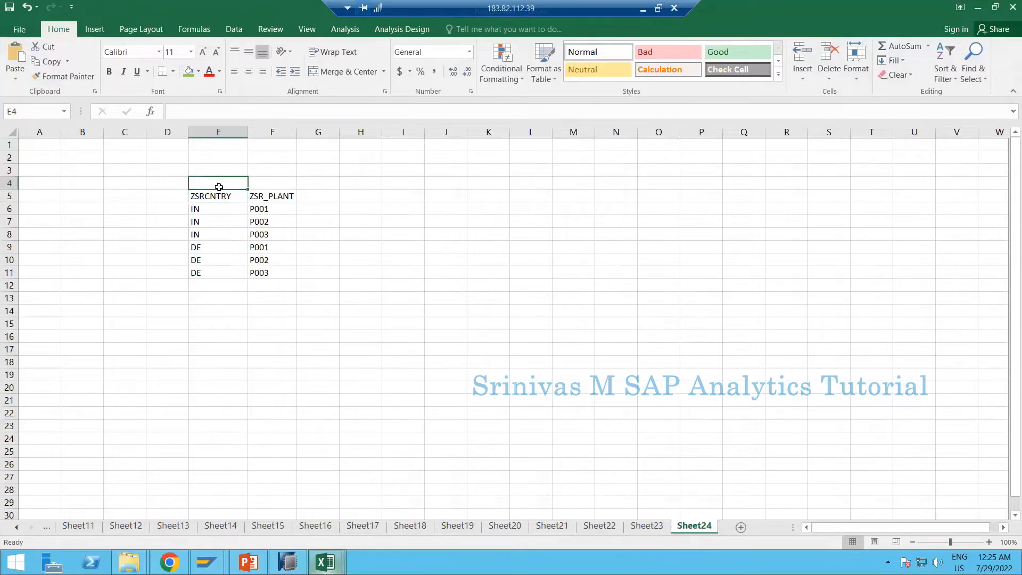
pyautogui.write('Country')
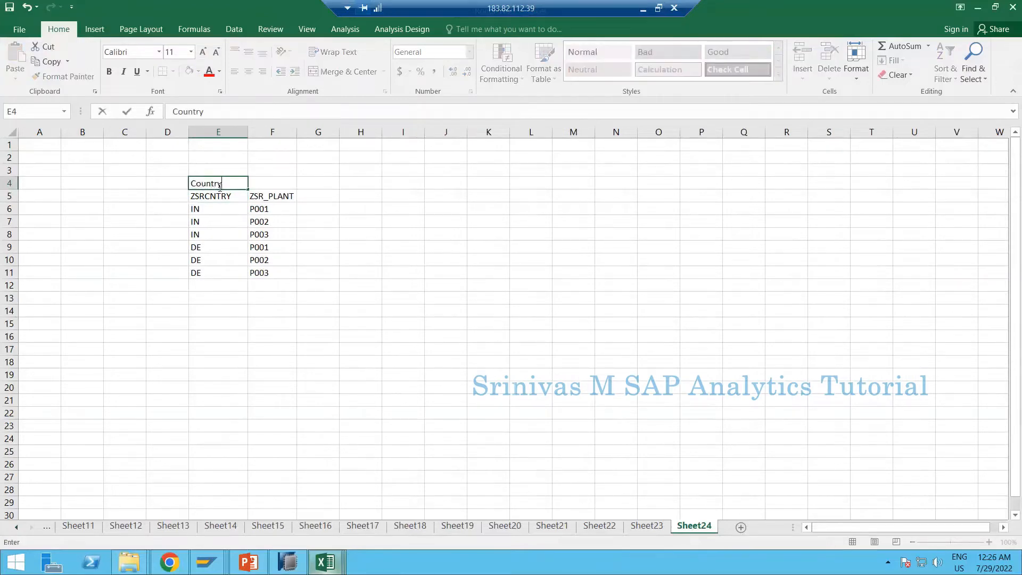
pyautogui.press('Up')
pyautogui.write('CHAR')
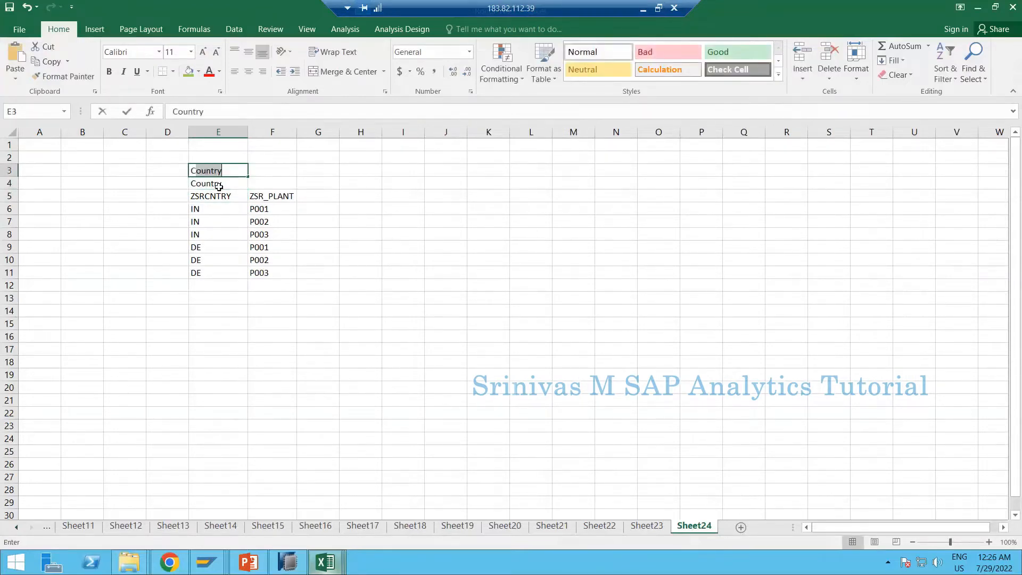
pyautogui.press('Return')
pyautogui.press('Up')
pyautogui.press('Up')
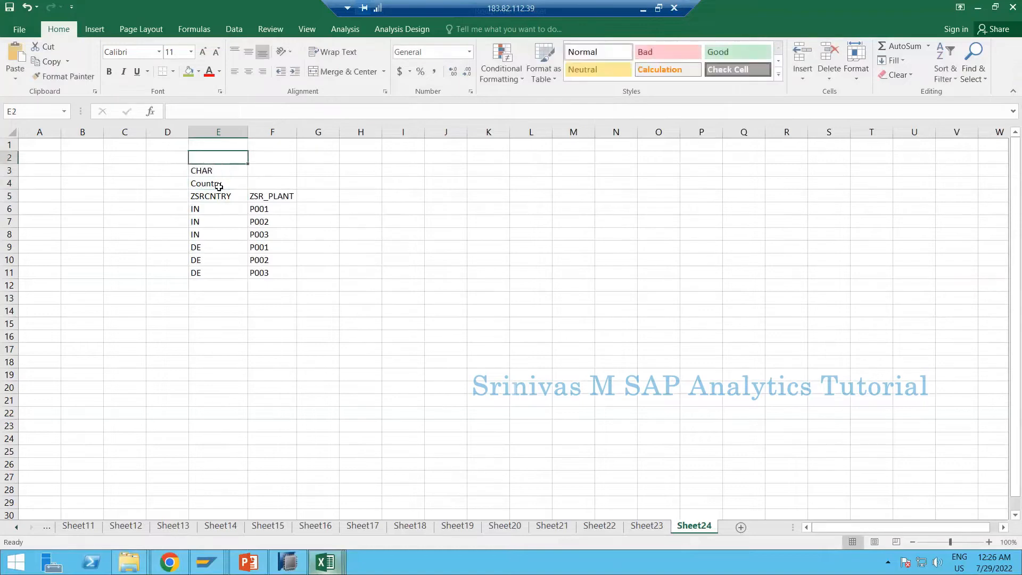
pyautogui.write('2')
# - Enter the description Plant in F4 above the ZSR_PLANT header
pyautogui.press('Right')
pyautogui.press('Right')
pyautogui.press('Down')
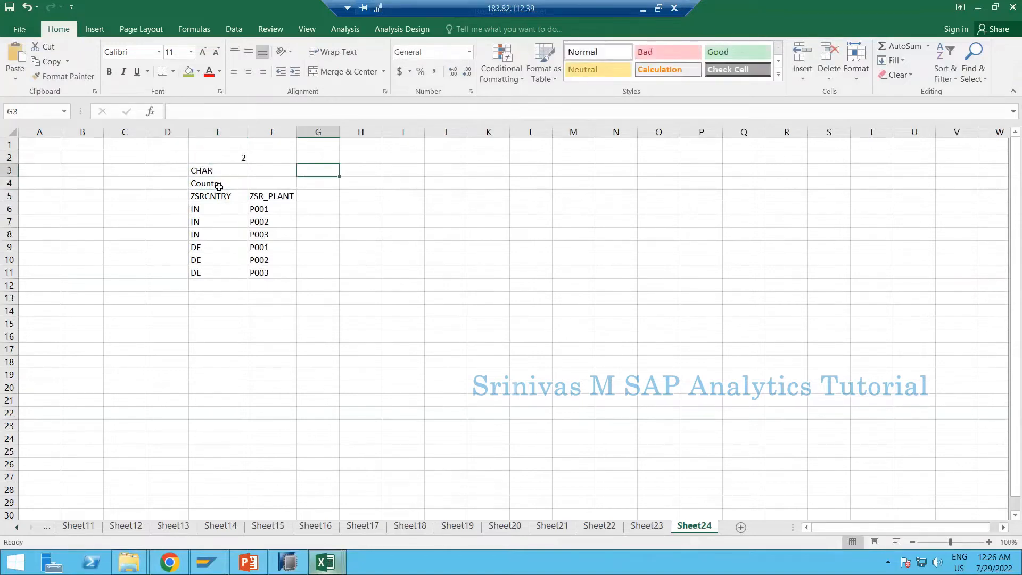
pyautogui.press('Down')
pyautogui.press('Left')
pyautogui.write('Plant')
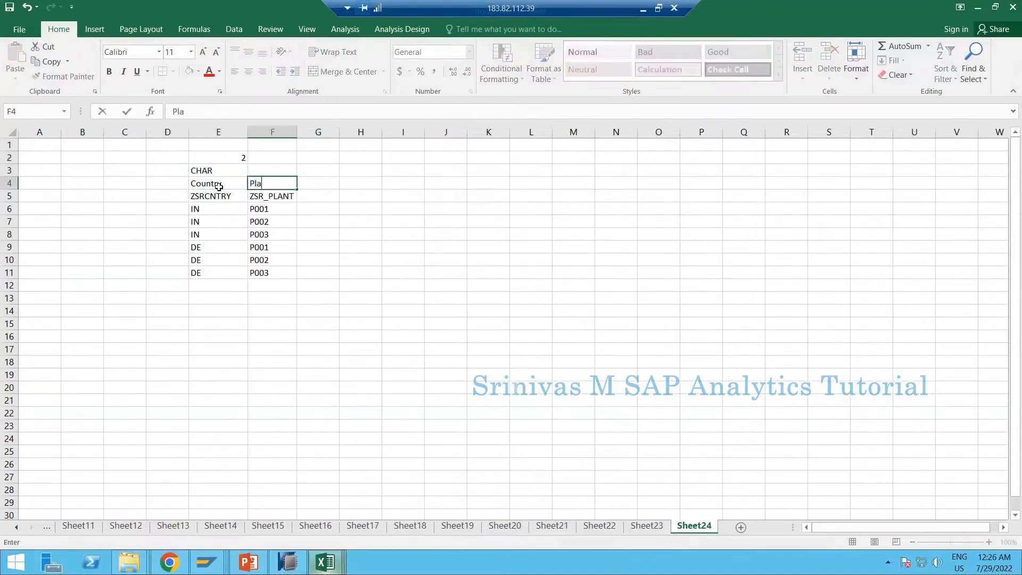
pyautogui.press('Return')
# - Enter the data type CHAR in F3 and the length 4 in F2 for the plant column
pyautogui.press('Up')
pyautogui.press('Up')
pyautogui.write('CJAR')
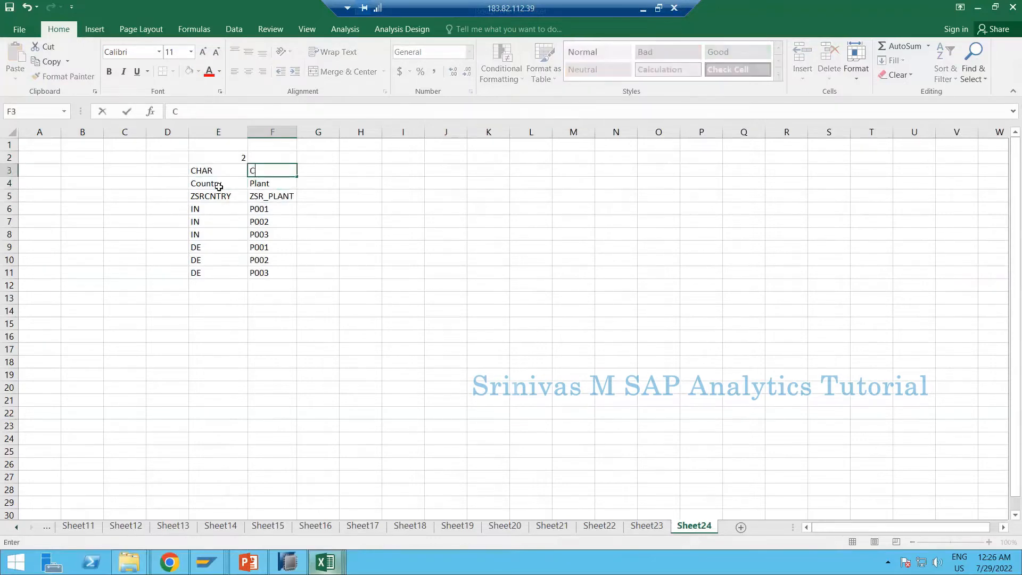
pyautogui.press('BackSpace')
pyautogui.press('BackSpace')
pyautogui.press('BackSpace')
pyautogui.write('HAR')
pyautogui.press('Up')
pyautogui.write('4')
pyautogui.press('Return')
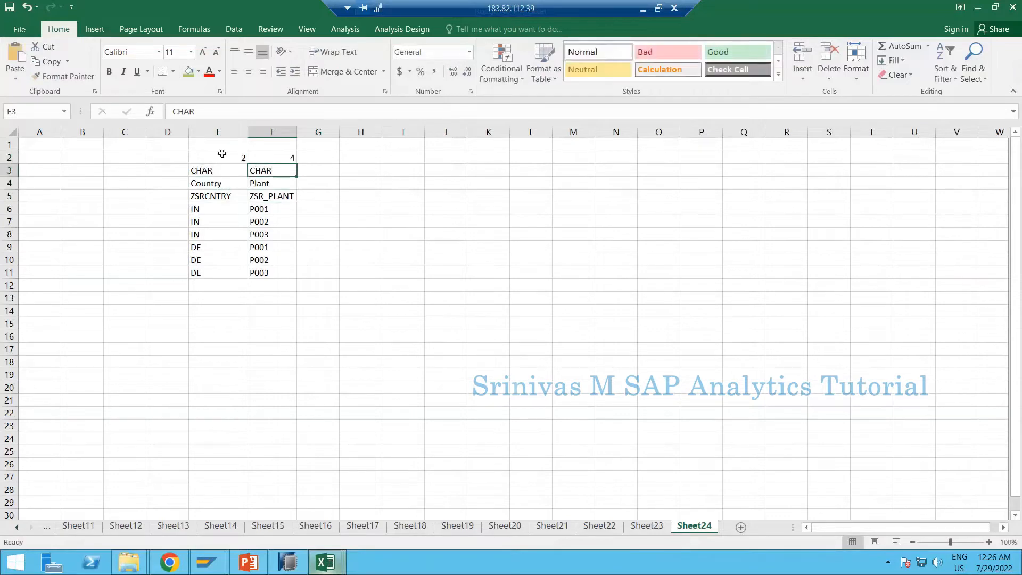
pyautogui.moveTo(210, 162); pyautogui.dragTo(262, 199)
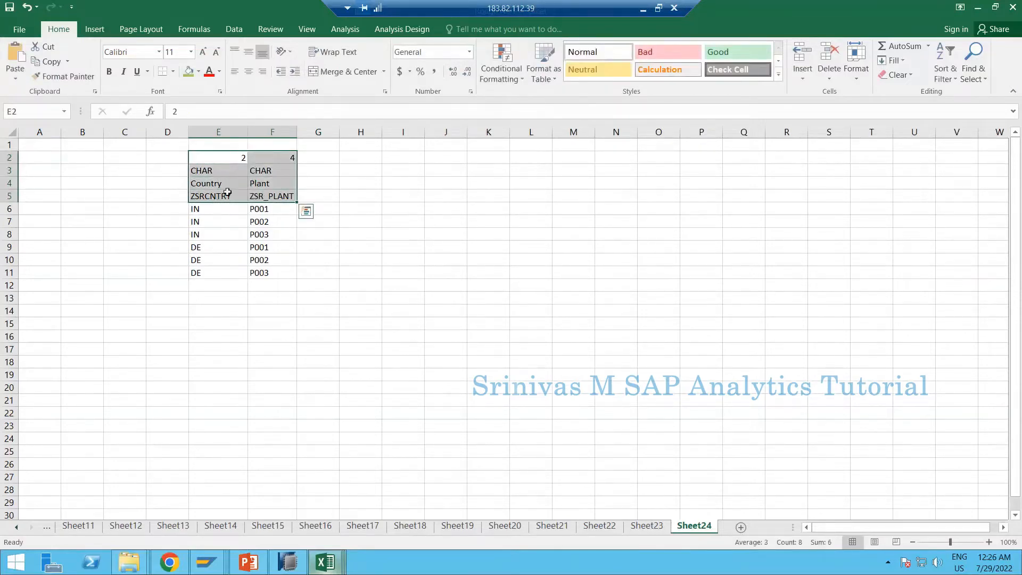
pyautogui.moveTo(227, 196); pyautogui.dragTo(225, 172)
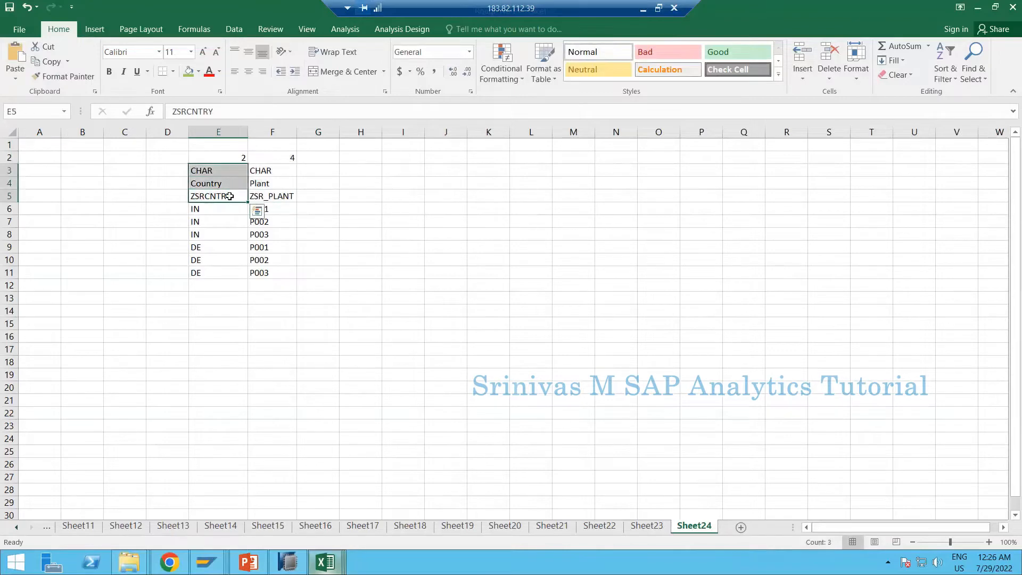
pyautogui.click(229, 196)
pyautogui.hotkey('ctrl', 'c')
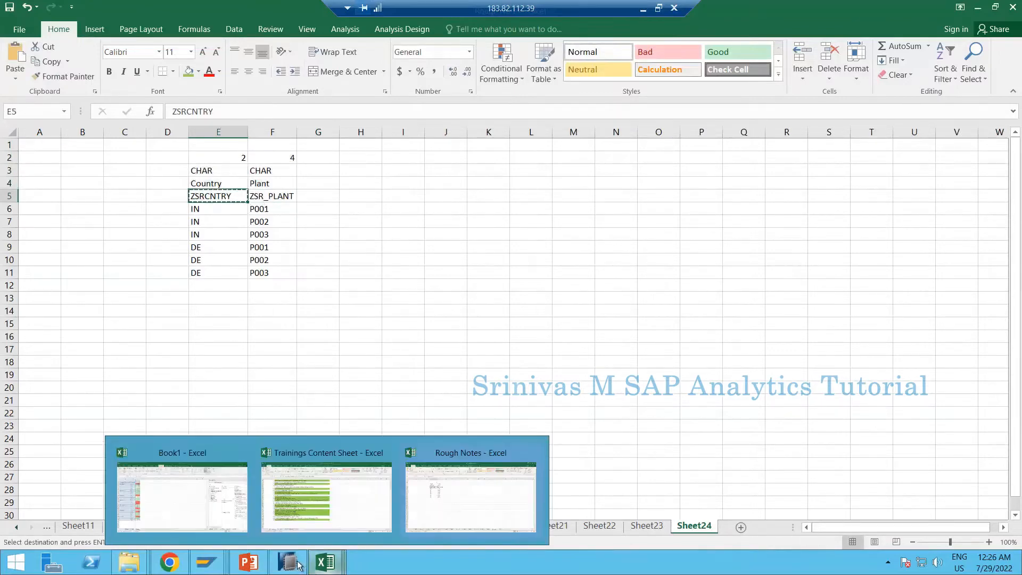
pyautogui.moveTo(288, 561)
pyautogui.click(289, 526)
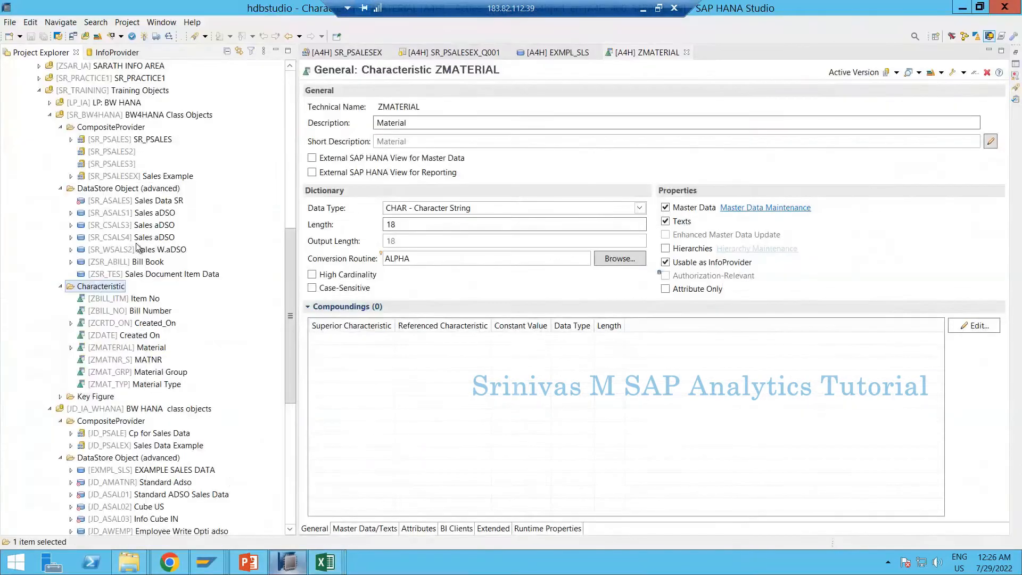
pyautogui.rightClick(101, 288)
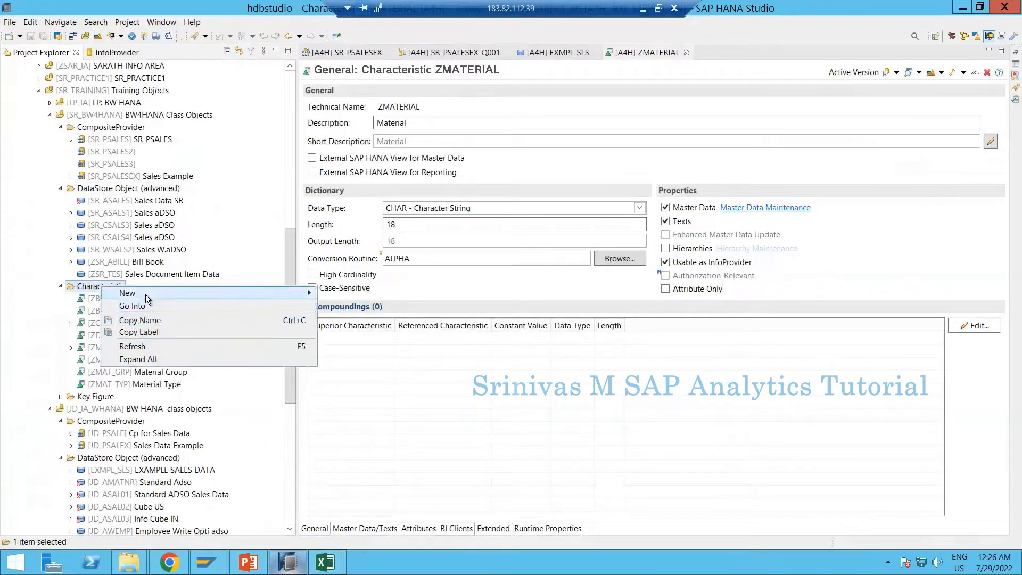
pyautogui.moveTo(145, 295)
pyautogui.click(369, 295)
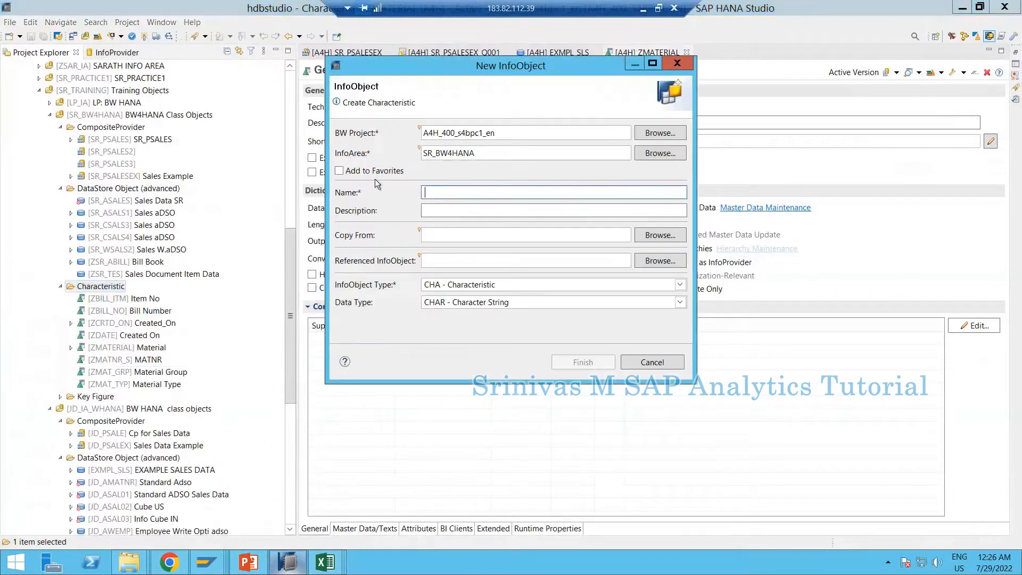
pyautogui.write('ZSRCNTRY')
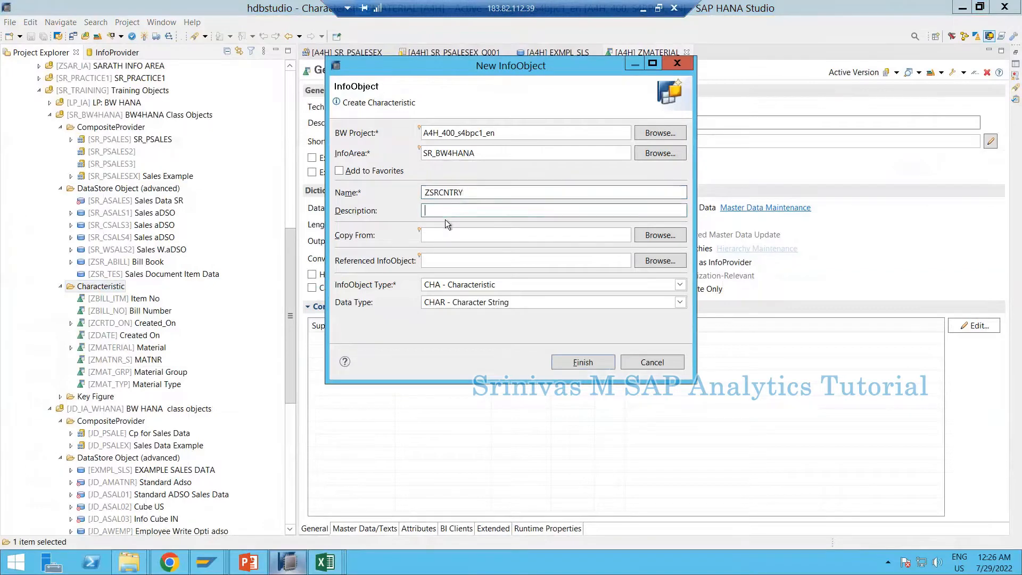
pyautogui.hotkey('alt', 'Tab')
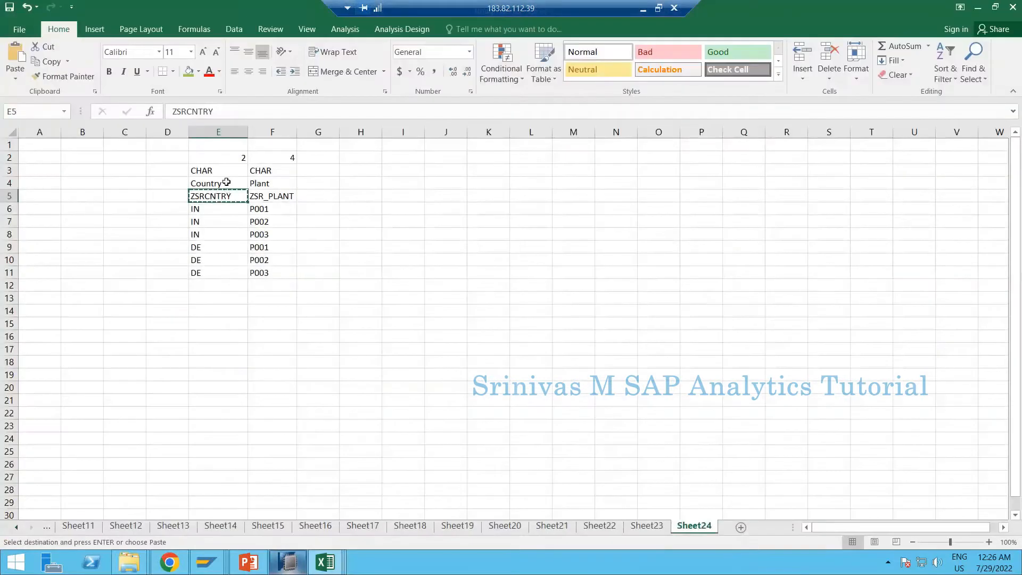
pyautogui.click(217, 183)
pyautogui.hotkey('alt', 'Tab')
pyautogui.hotkey('ctrl', 'v')
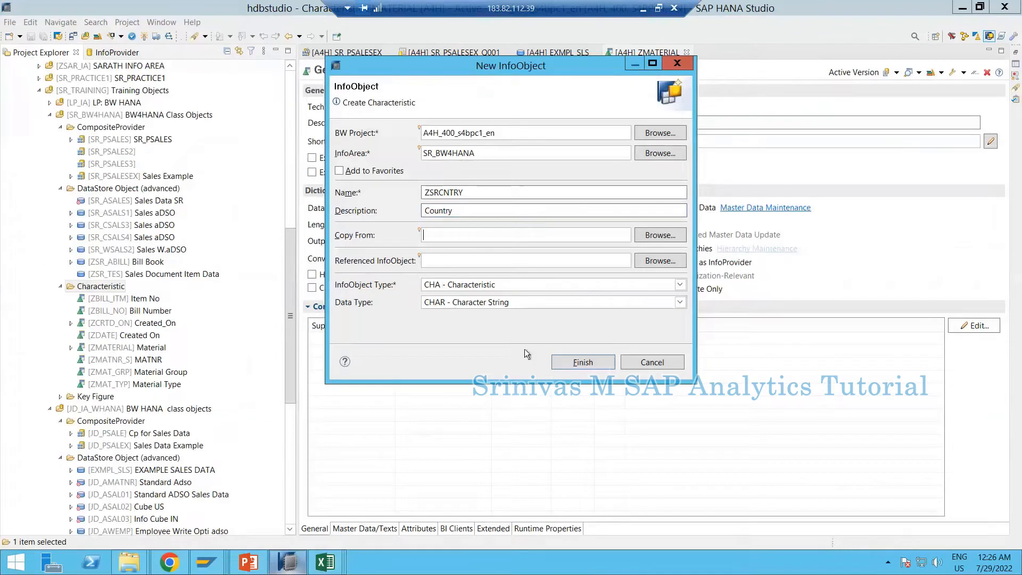
pyautogui.click(581, 361)
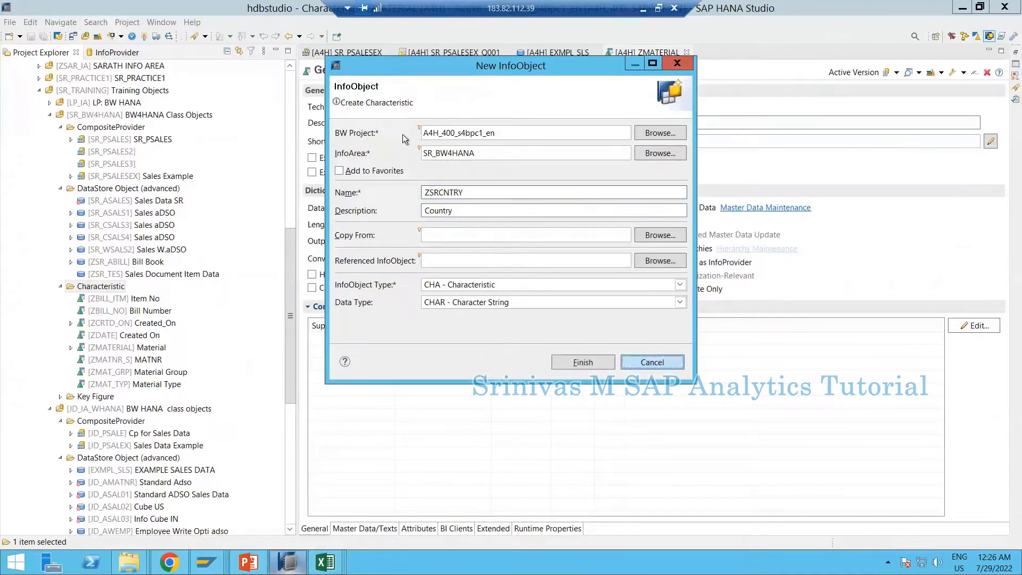
pyautogui.click(650, 362)
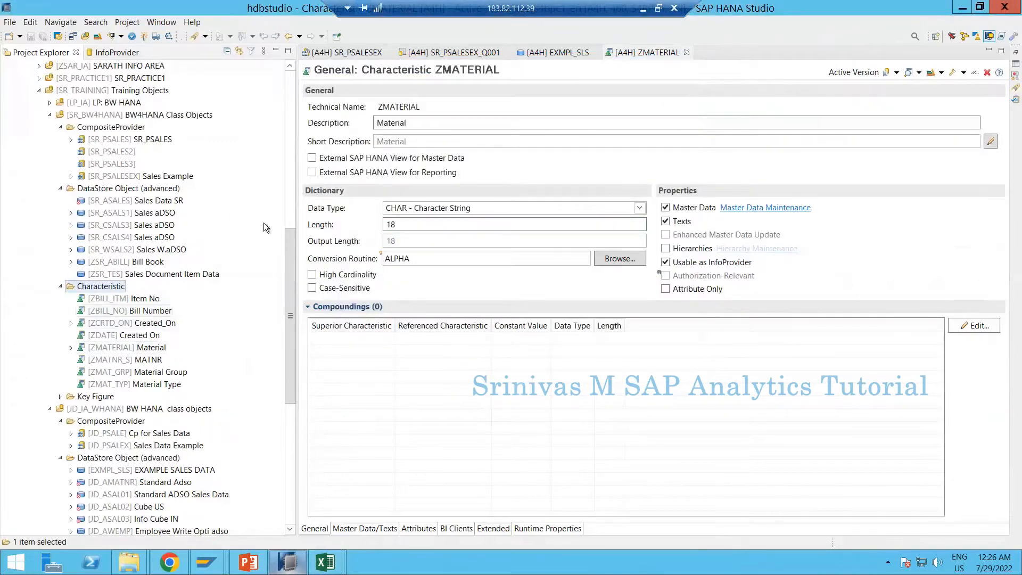
# - Copy the name ZSR_PLANT from F5 in Excel, then start a new characteristic under BW4HANA Class Objects in SAP HANA Studio
pyautogui.hotkey('alt', 'Tab')
pyautogui.click(275, 197)
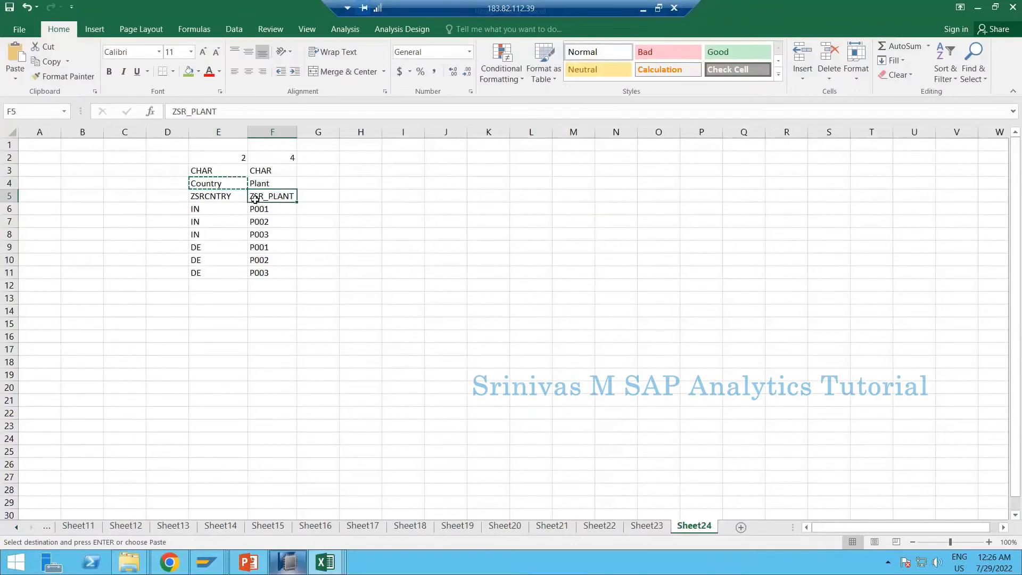
pyautogui.hotkey('ctrl', 'c')
pyautogui.hotkey('alt', 'Tab')
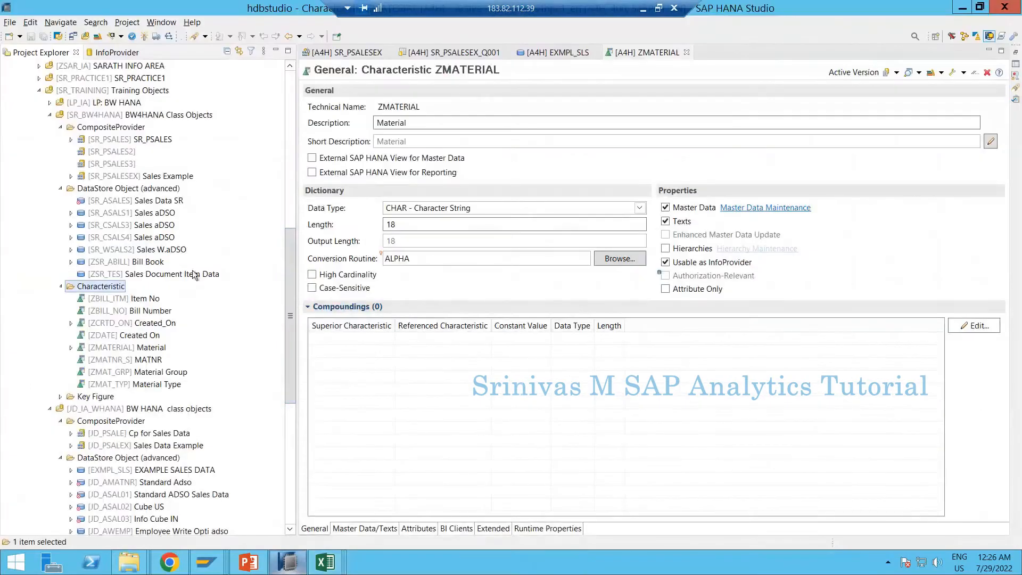
pyautogui.rightClick(103, 290)
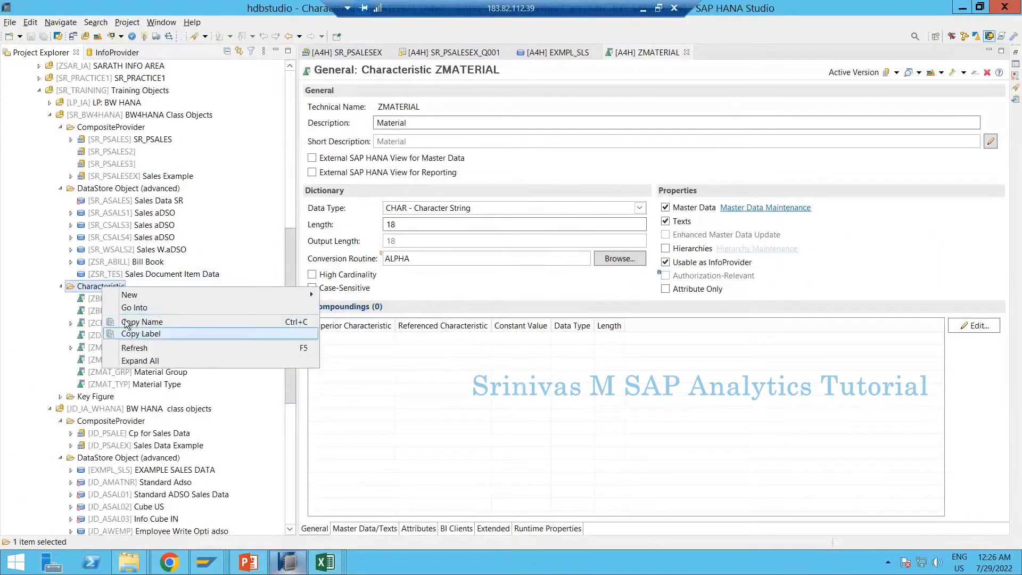
pyautogui.click(94, 324)
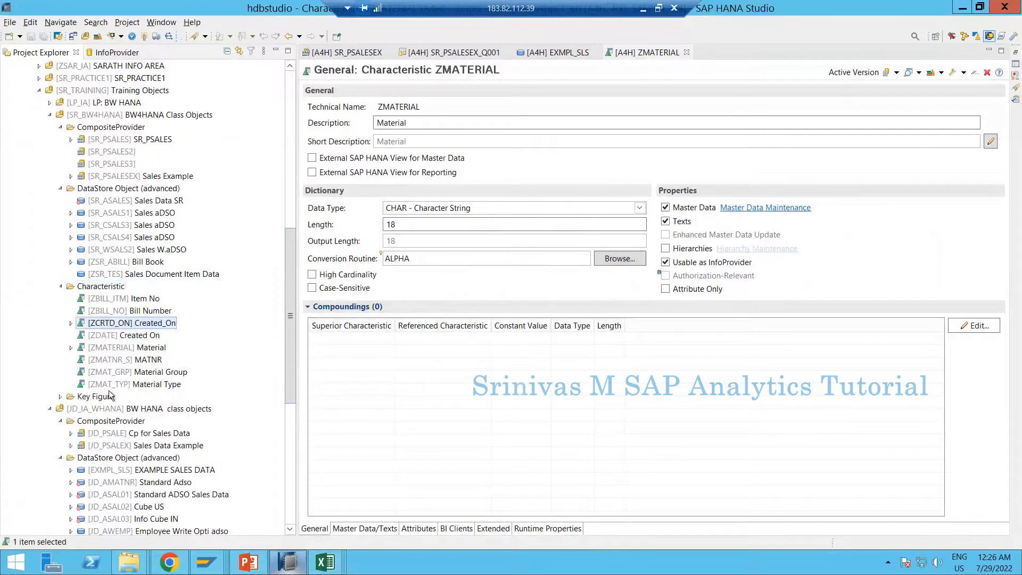
pyautogui.rightClick(102, 289)
pyautogui.moveTo(292, 295)
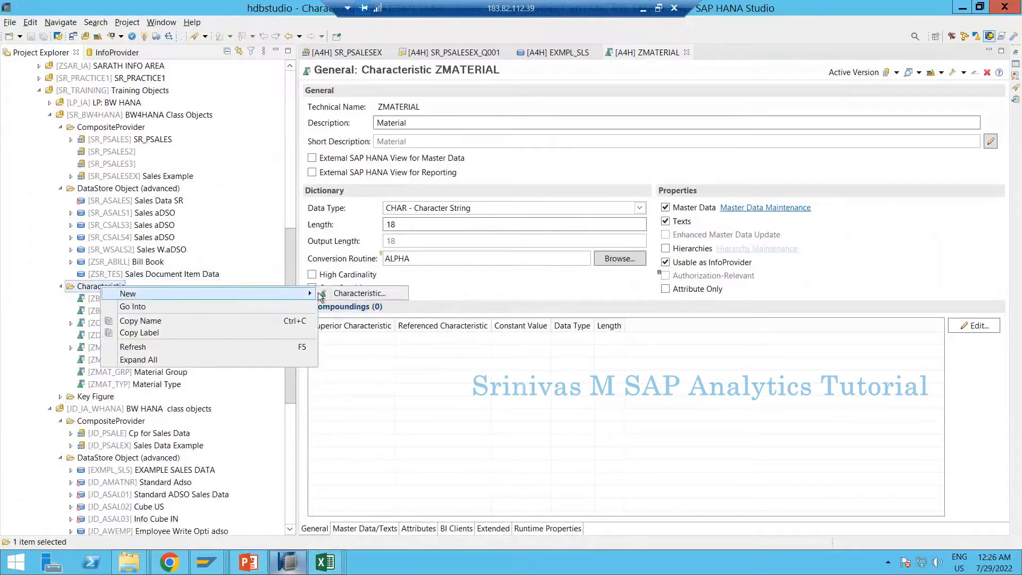
pyautogui.press('Return')
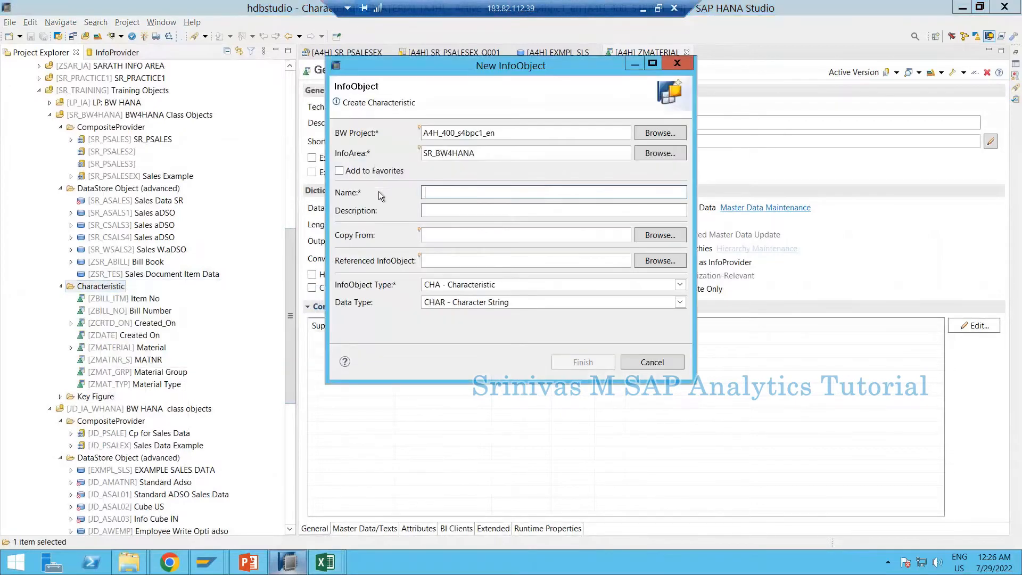
# - Create the characteristic with the name ZSR_PLANT and the description Plant copied from F4 of the Excel sheet
pyautogui.write('ZSR_PLANT')
pyautogui.press('Tab')
pyautogui.hotkey('alt', 'Tab')
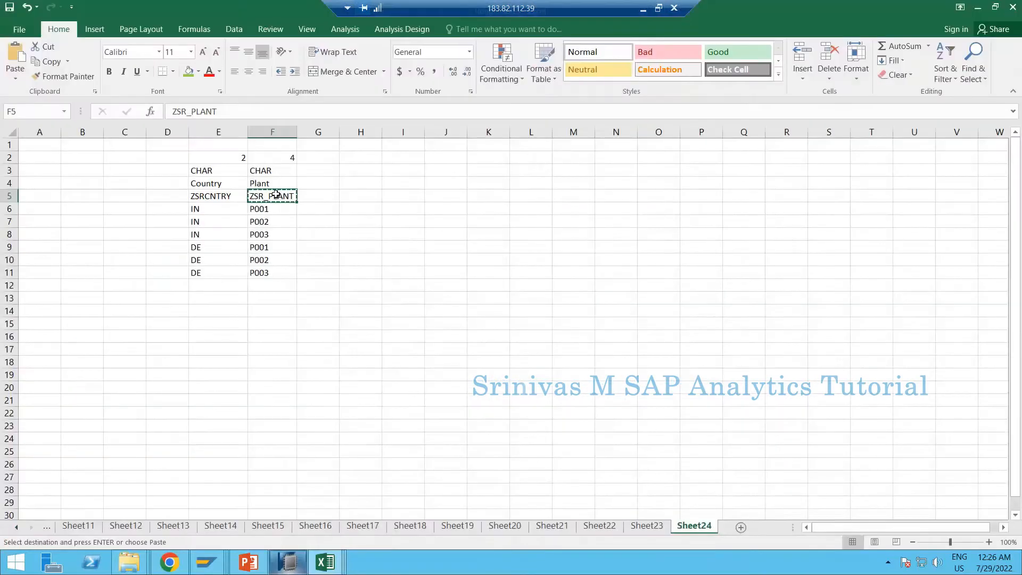
pyautogui.click(274, 183)
pyautogui.hotkey('ctrl', 'c')
pyautogui.hotkey('alt', 'Tab')
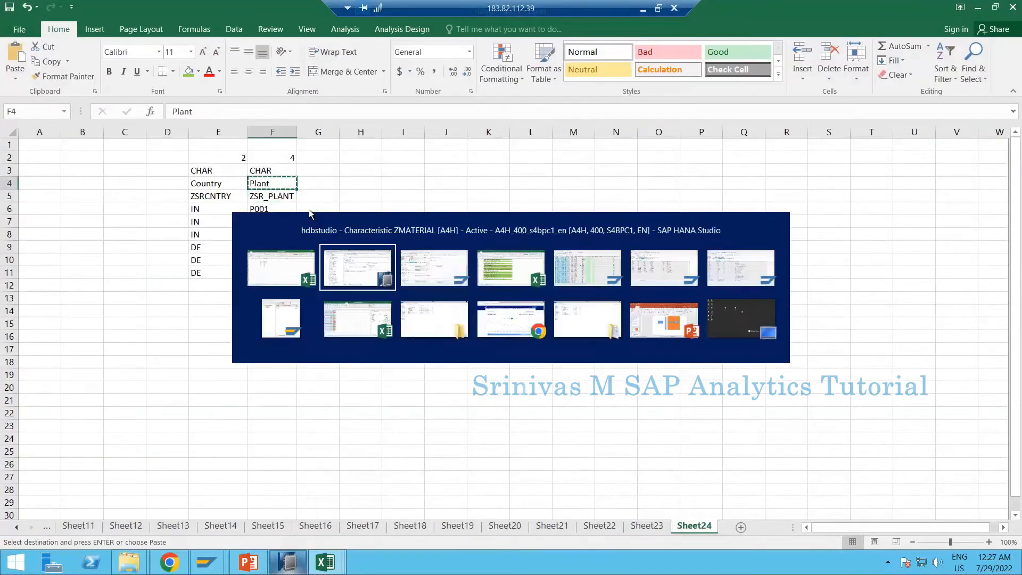
pyautogui.hotkey('ctrl', 'v')
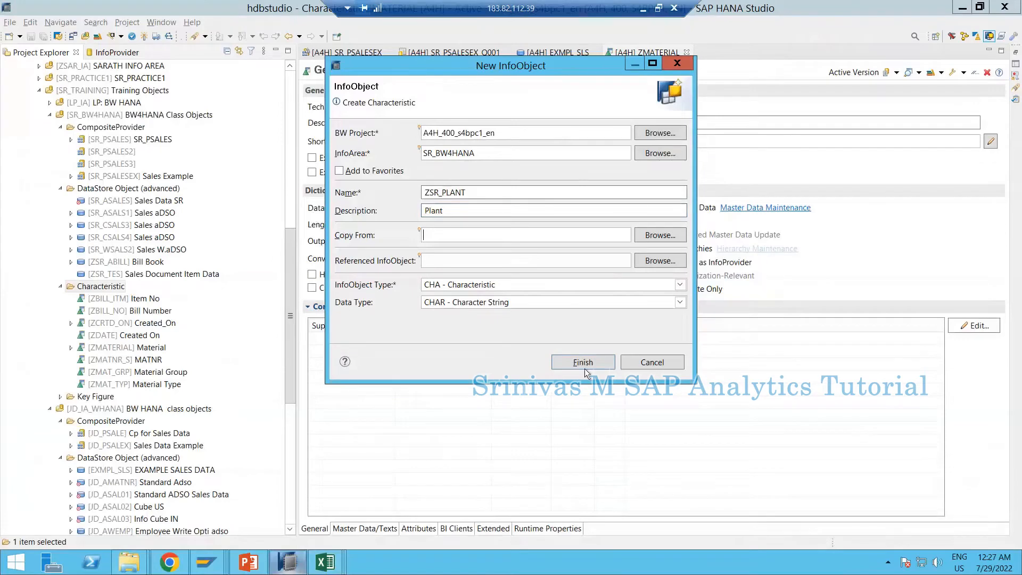
pyautogui.click(583, 364)
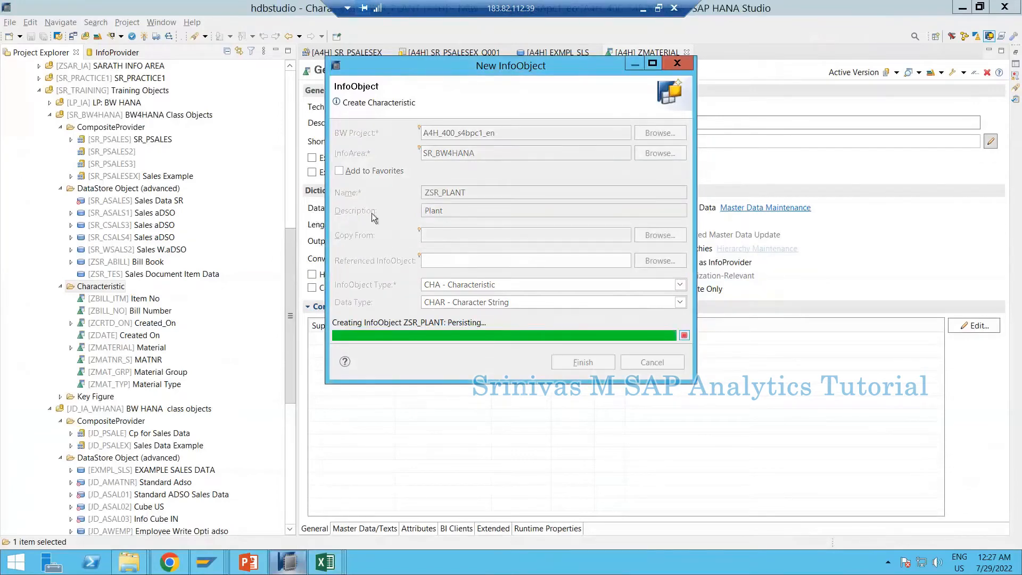
# - Set the length of the ZSR_PLANT characteristic to 4, as noted in the Excel sheet
pyautogui.hotkey('alt', 'Tab')
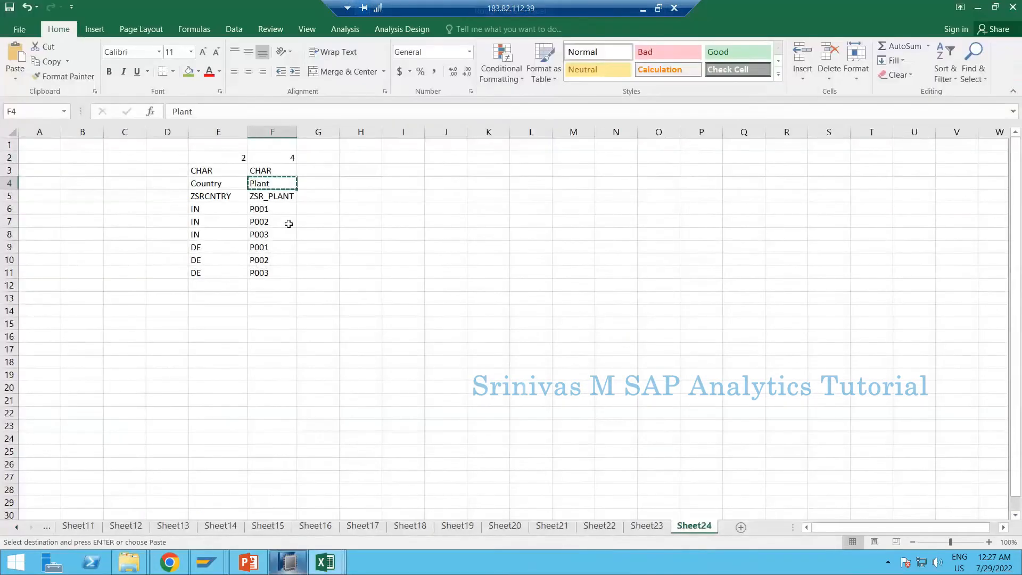
pyautogui.hotkey('alt', 'Tab')
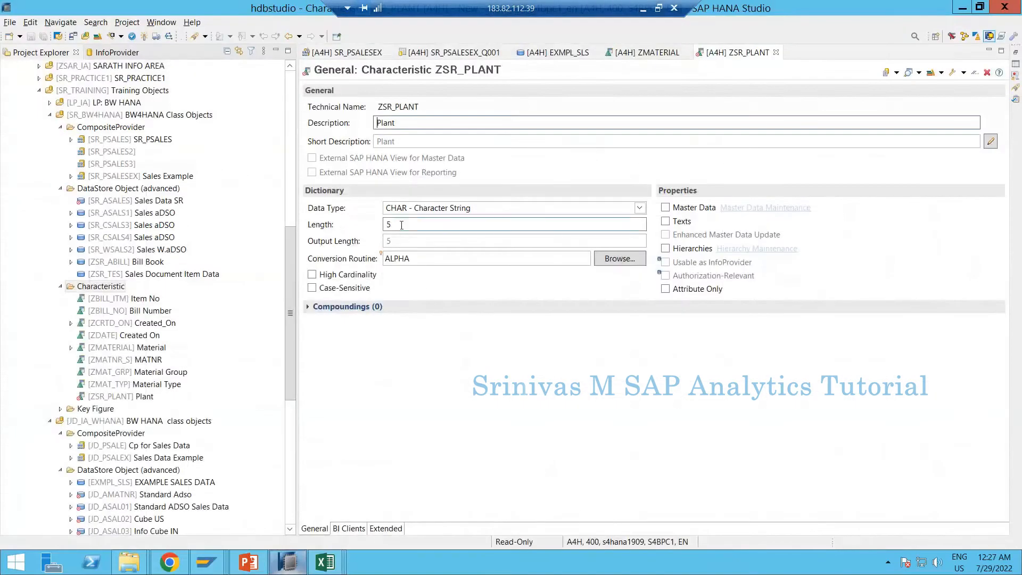
pyautogui.moveTo(401, 224); pyautogui.dragTo(365, 228)
pyautogui.write('4')
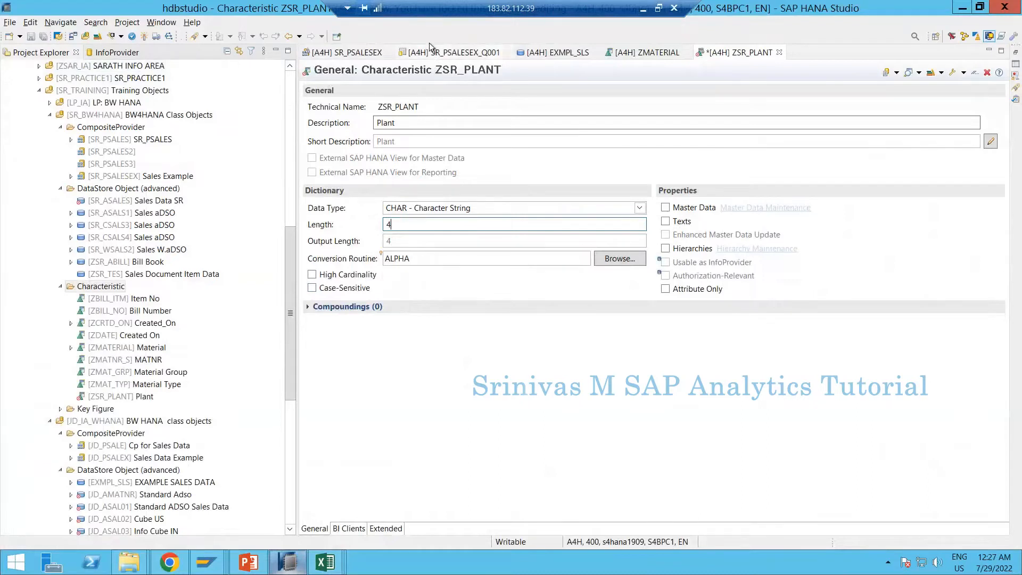
# - Activate the ZSR_PLANT characteristic and copy the name ZSRCNTRY from E5 of the Rough Notes workbook in Excel
pyautogui.click(145, 36)
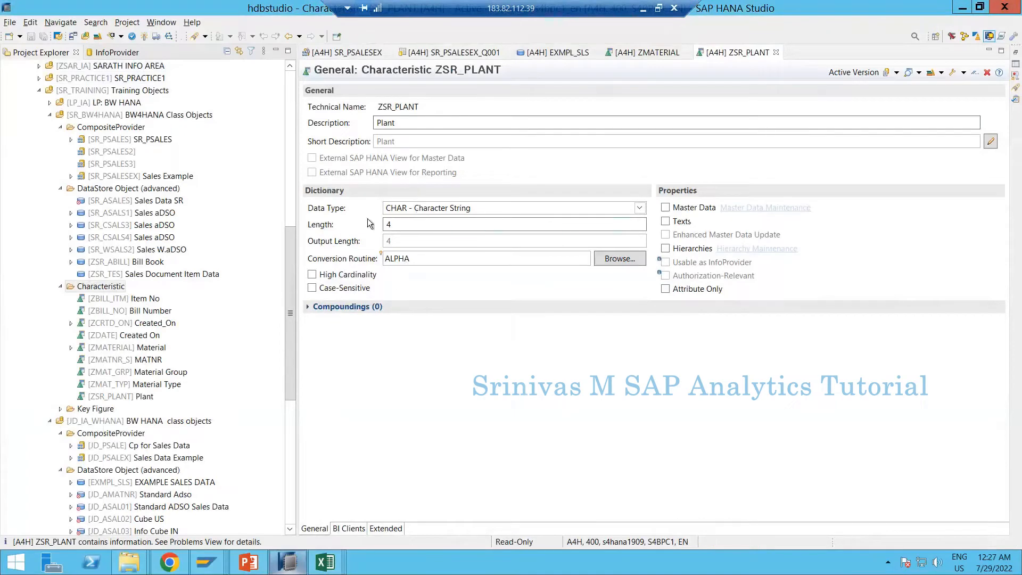
pyautogui.moveTo(336, 565)
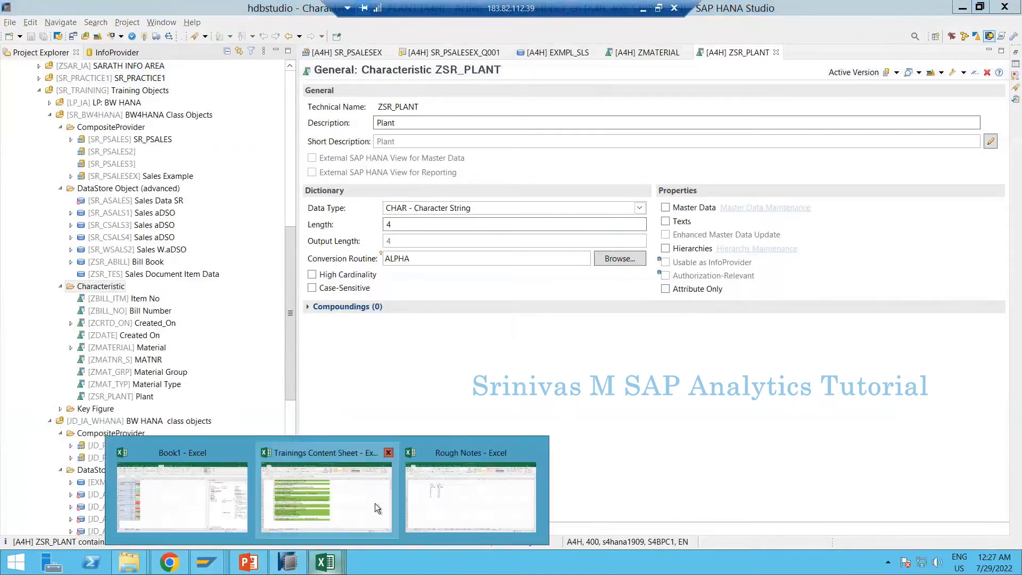
pyautogui.click(444, 497)
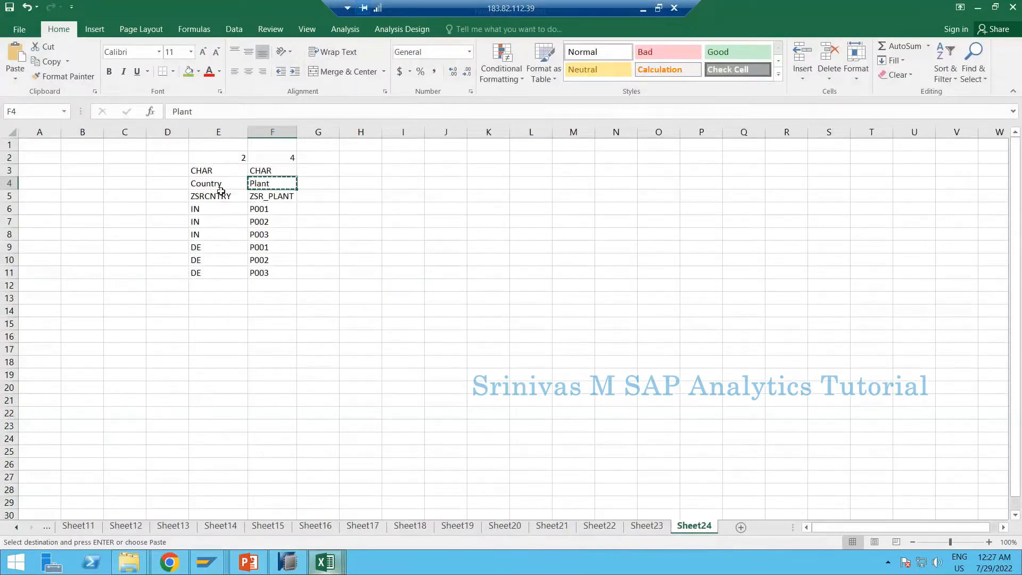
pyautogui.click(272, 133)
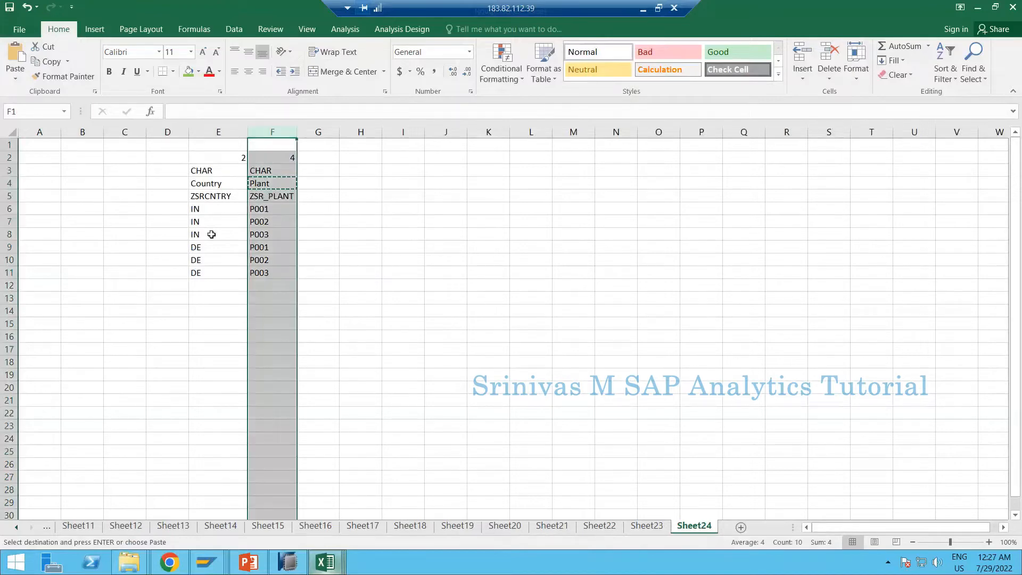
pyautogui.click(220, 197)
pyautogui.hotkey('ctrl', 'c')
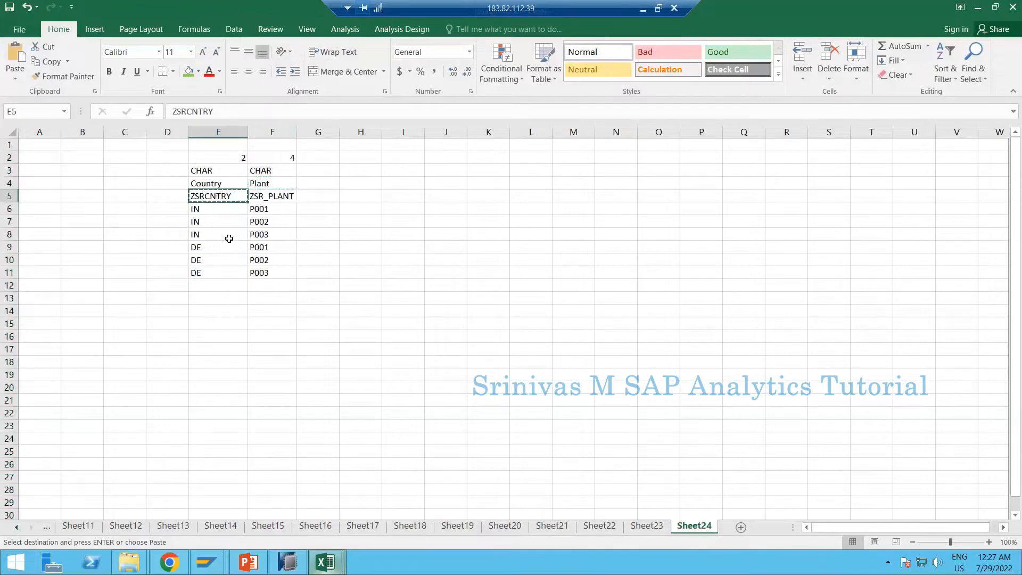
# - In SAP HANA Studio, add ZSRCNTRY as superior characteristic in the compounding of ZSR_PLANT and activate the characteristic
pyautogui.hotkey('alt', 'Tab')
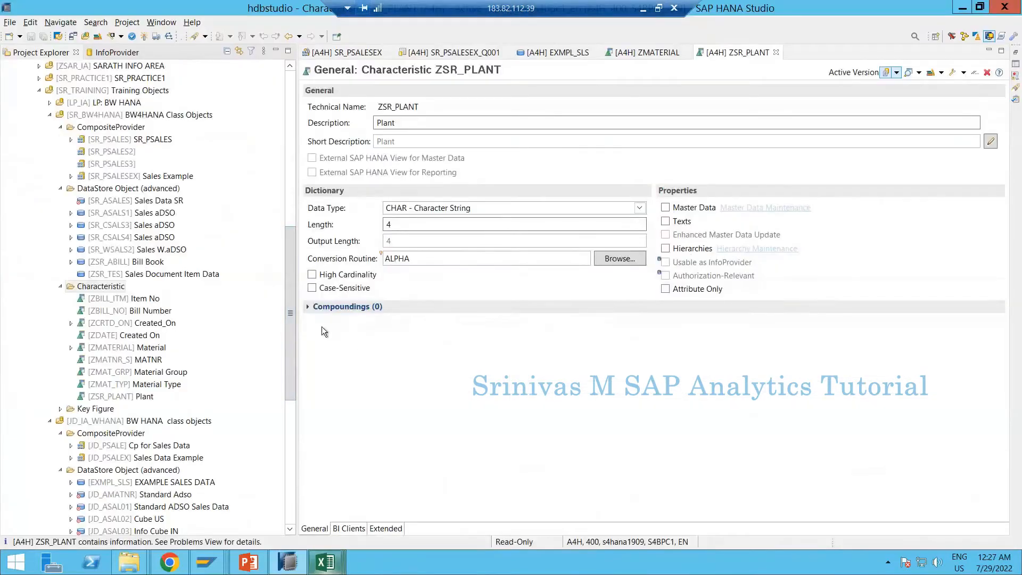
pyautogui.click(313, 309)
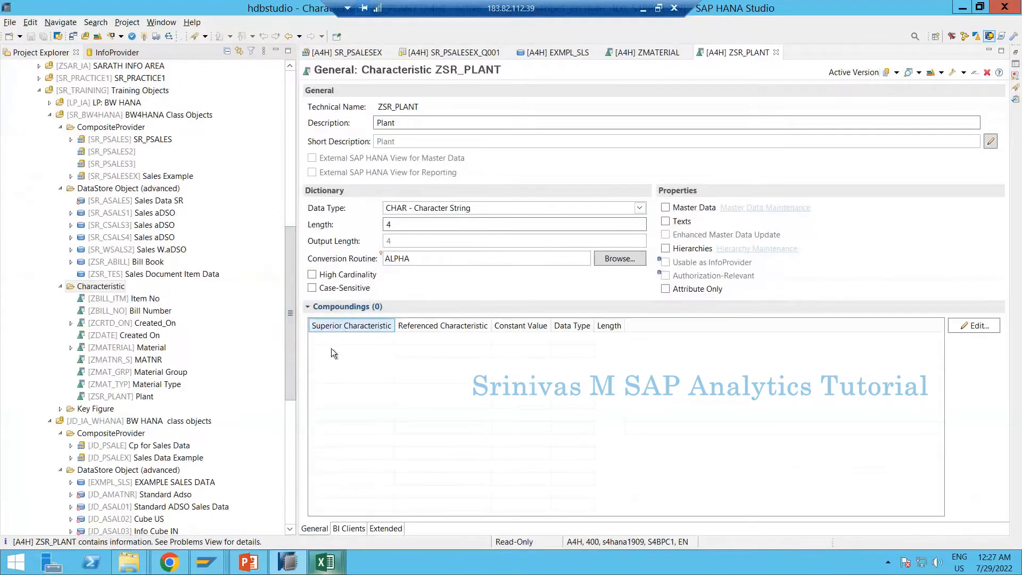
pyautogui.click(970, 327)
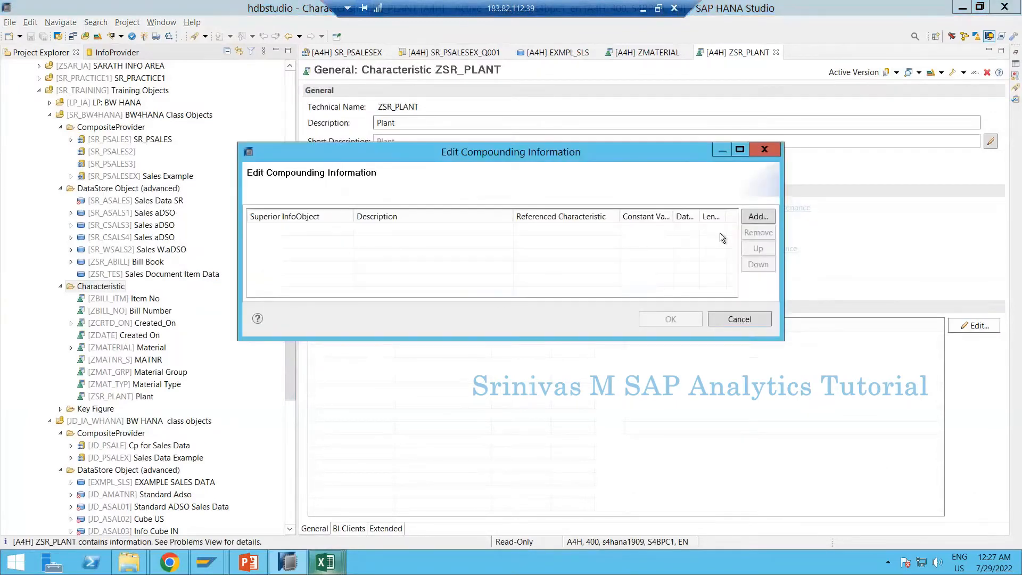
pyautogui.click(758, 216)
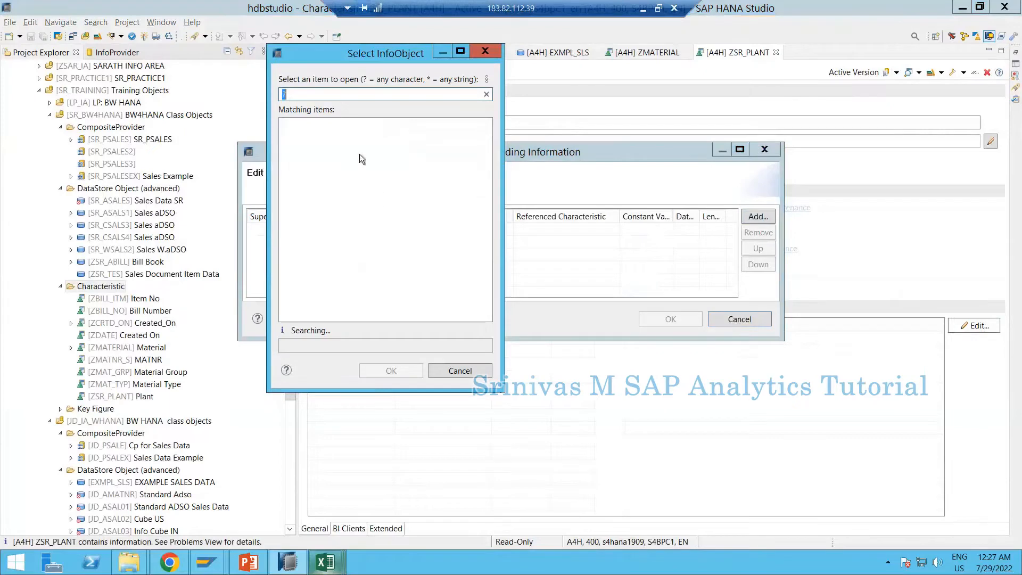
pyautogui.hotkey('ctrl', 'v')
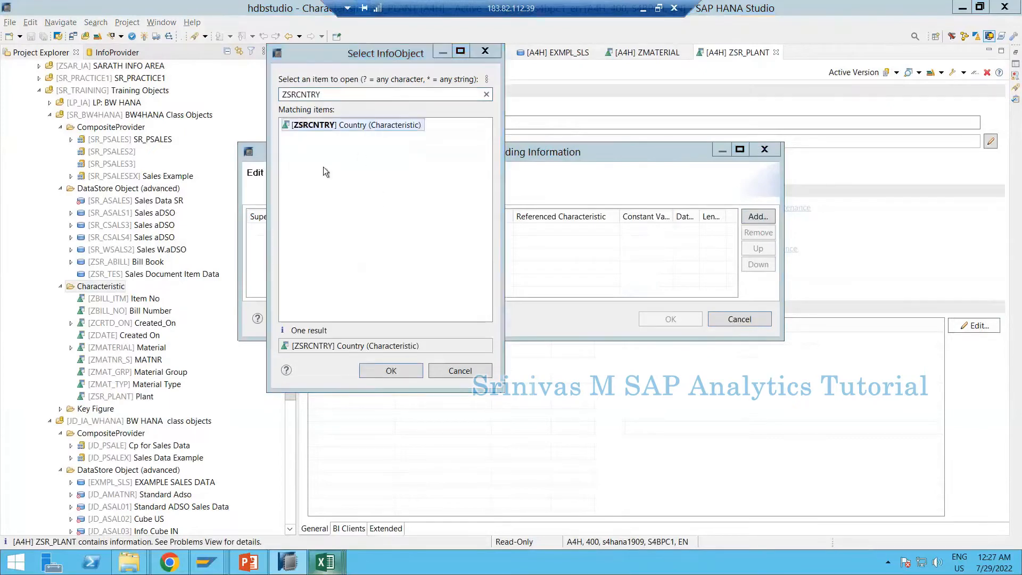
pyautogui.press('Return')
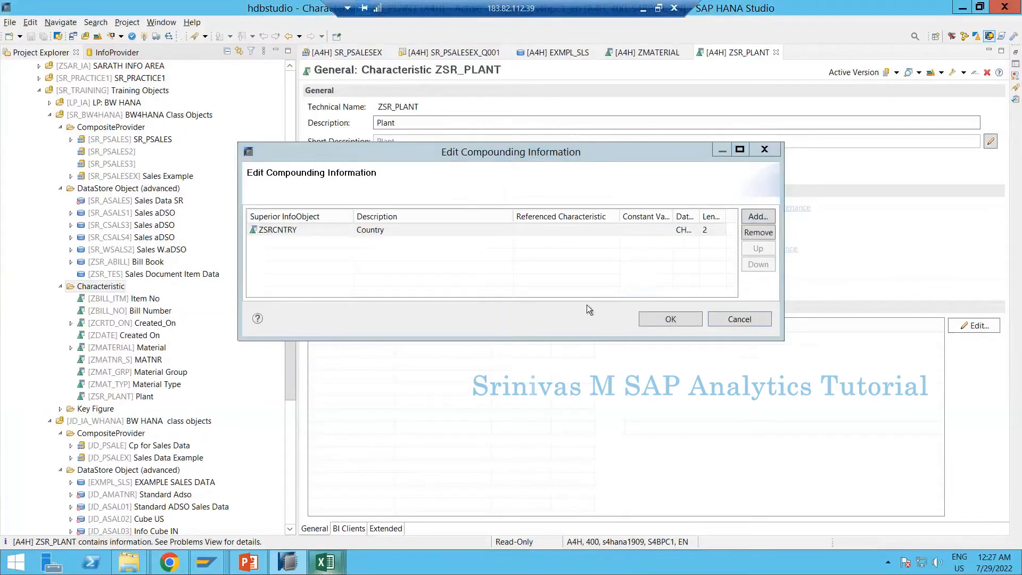
pyautogui.click(670, 319)
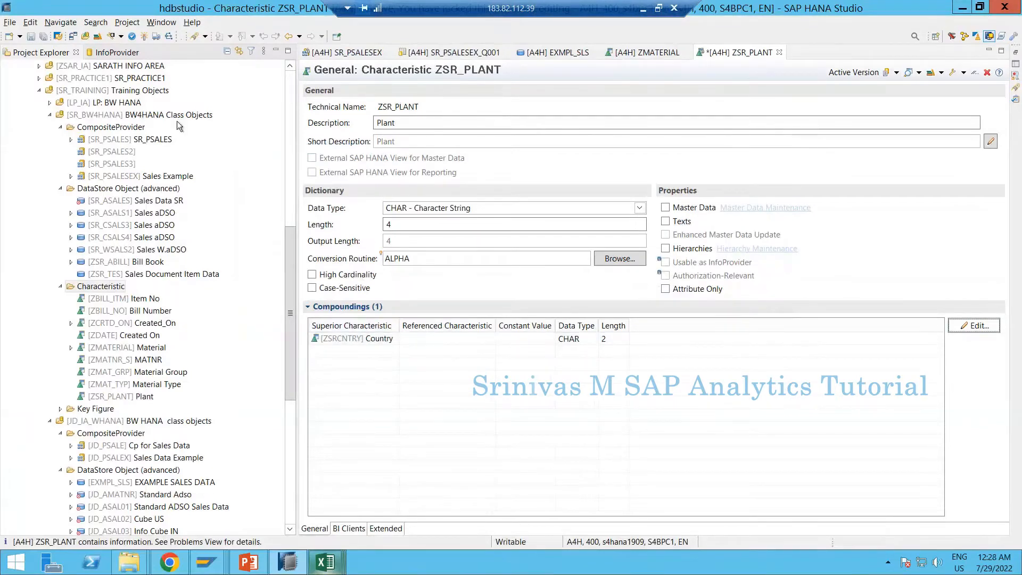
pyautogui.click(144, 36)
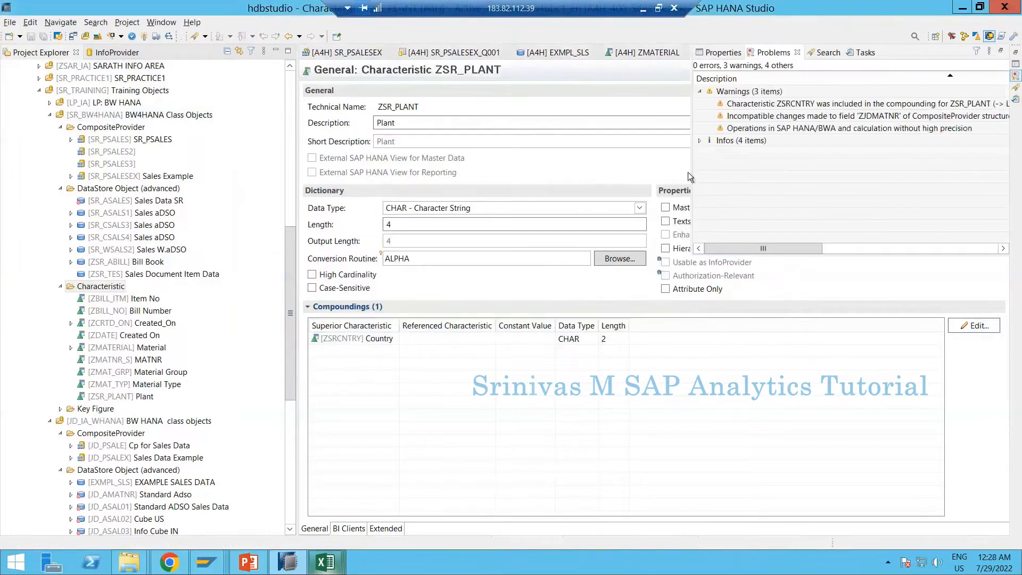
pyautogui.click(634, 162)
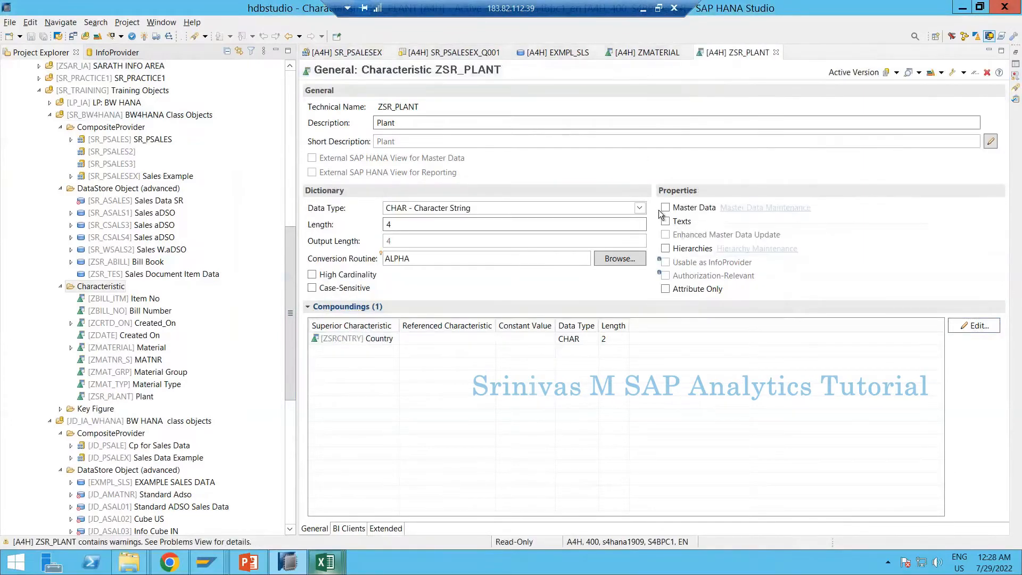
# - Enable the Master Data and Texts properties for the ZSR_PLANT characteristic
pyautogui.click(666, 209)
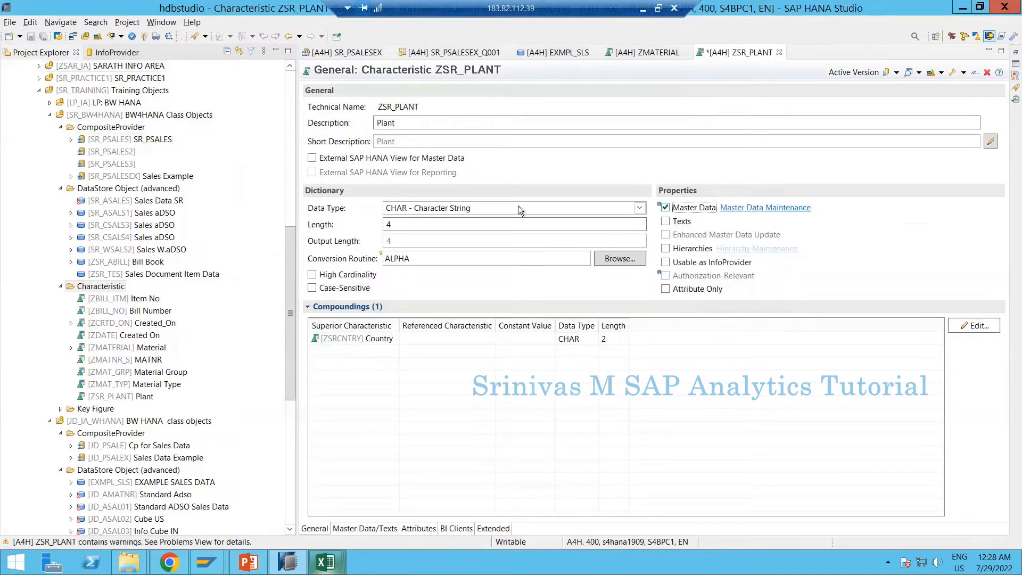
pyautogui.click(669, 226)
pyautogui.click(669, 224)
# - Use Medium Text instead of Short Text for ZSR_PLANT and activate the characteristic
pyautogui.click(358, 529)
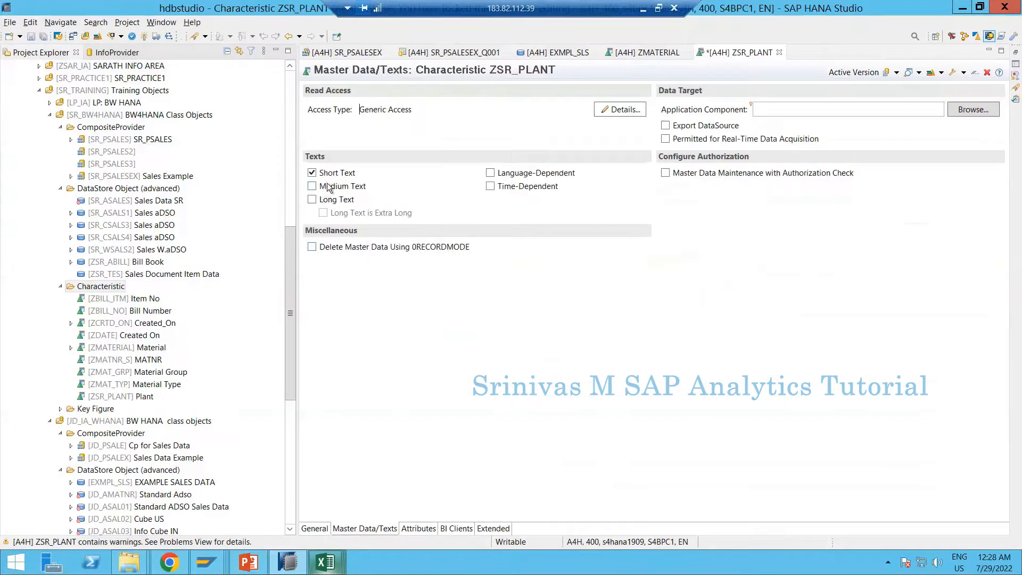
pyautogui.click(328, 186)
pyautogui.click(332, 173)
pyautogui.click(145, 36)
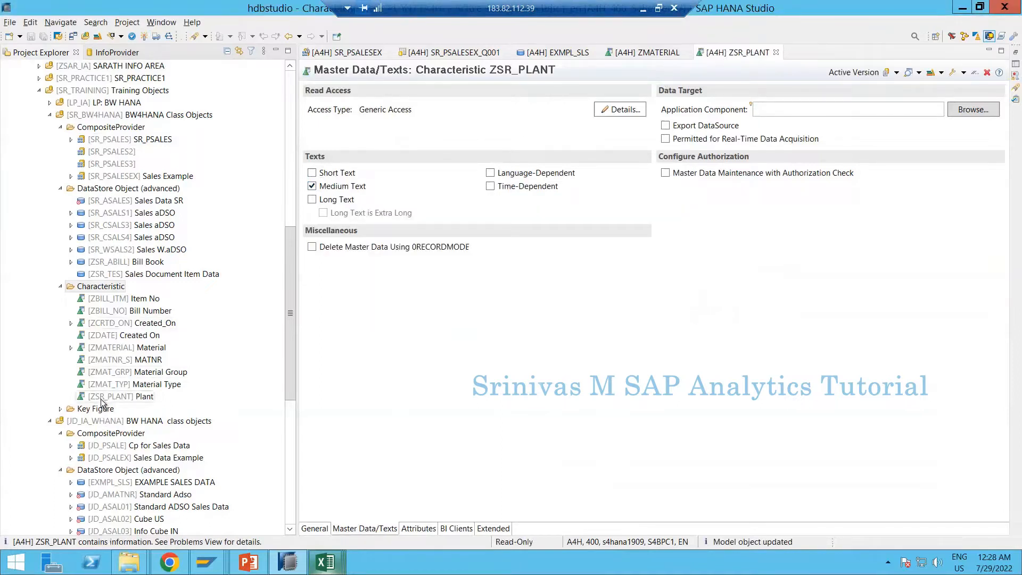
pyautogui.click(136, 399)
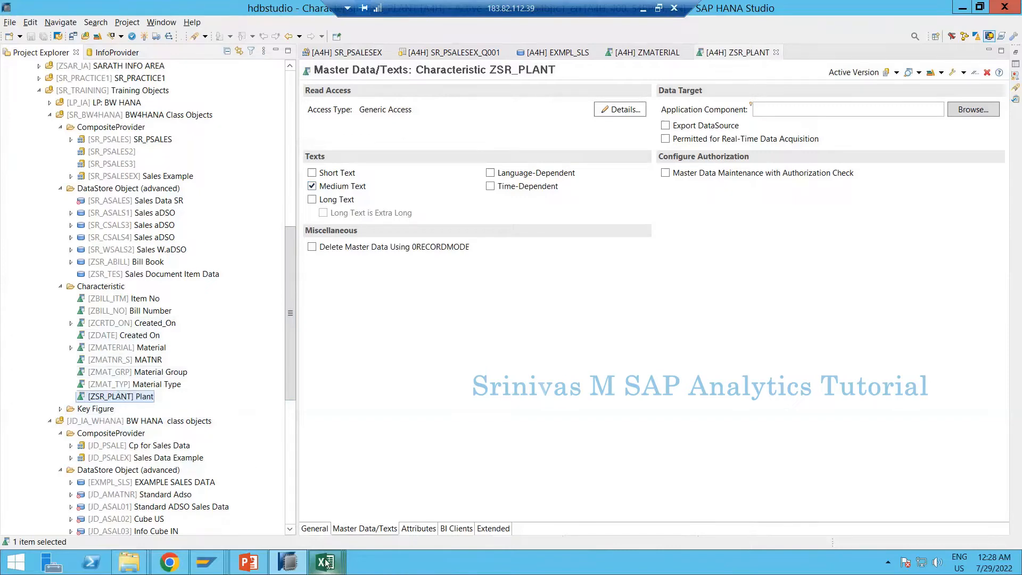
# - Add a new sheet to the Rough Notes workbook in Excel and enter the headers DOC_NUMBER in A1 and CREATED_ON in B1
pyautogui.moveTo(322, 561)
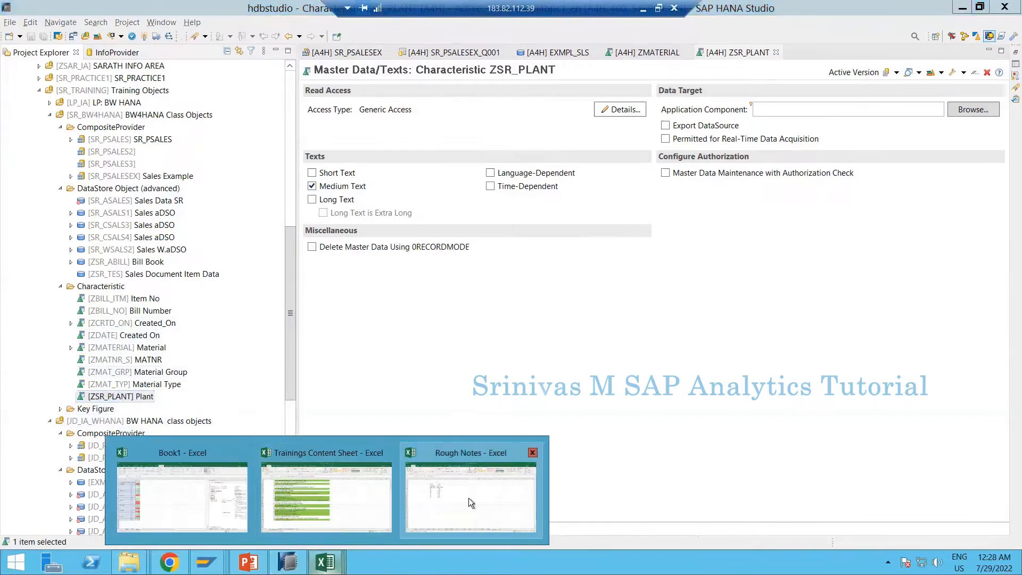
pyautogui.click(469, 497)
pyautogui.click(741, 527)
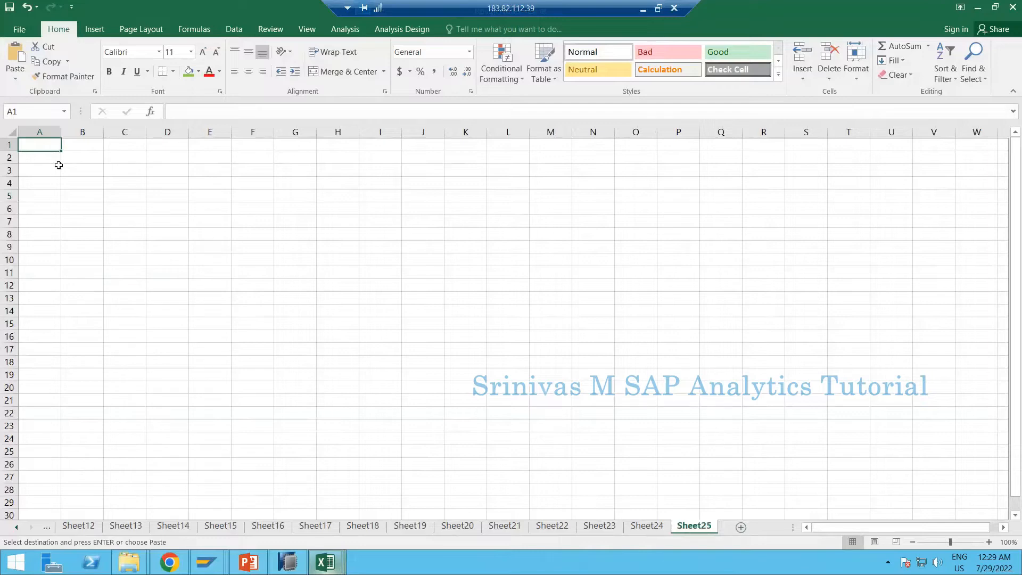
pyautogui.write('DOC')
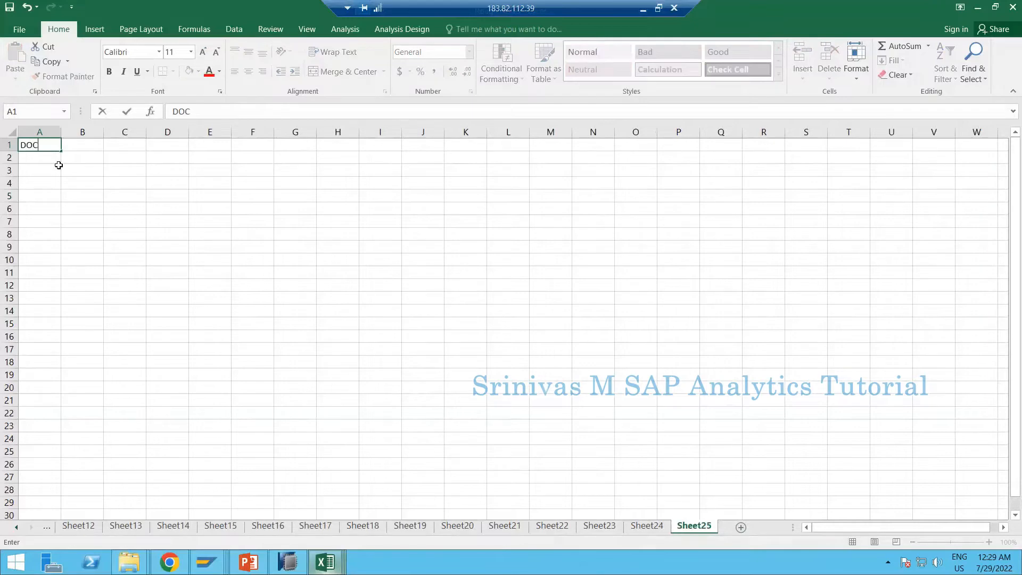
pyautogui.write('_NUMBER')
pyautogui.press('Tab')
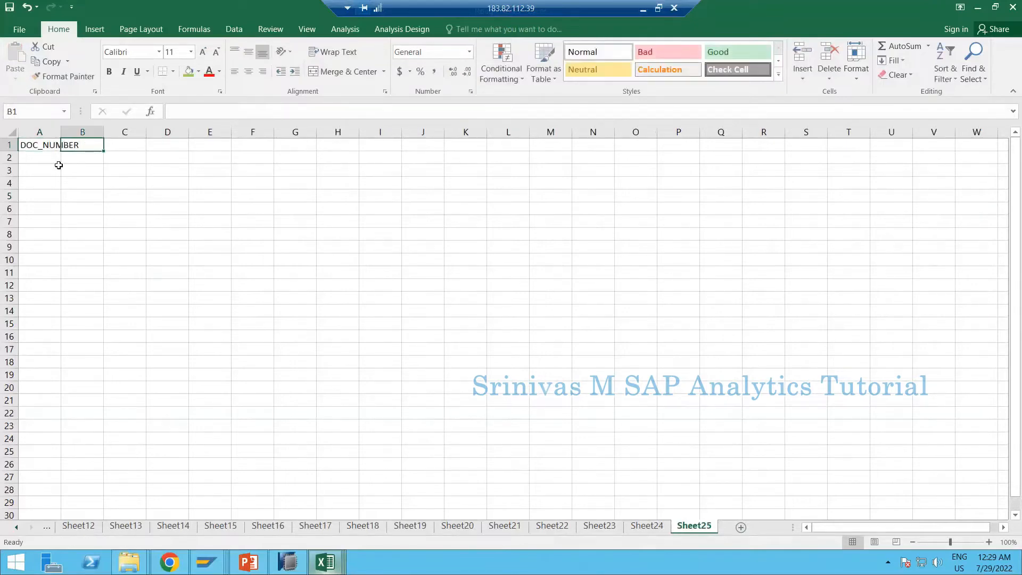
pyautogui.write('CREATED')
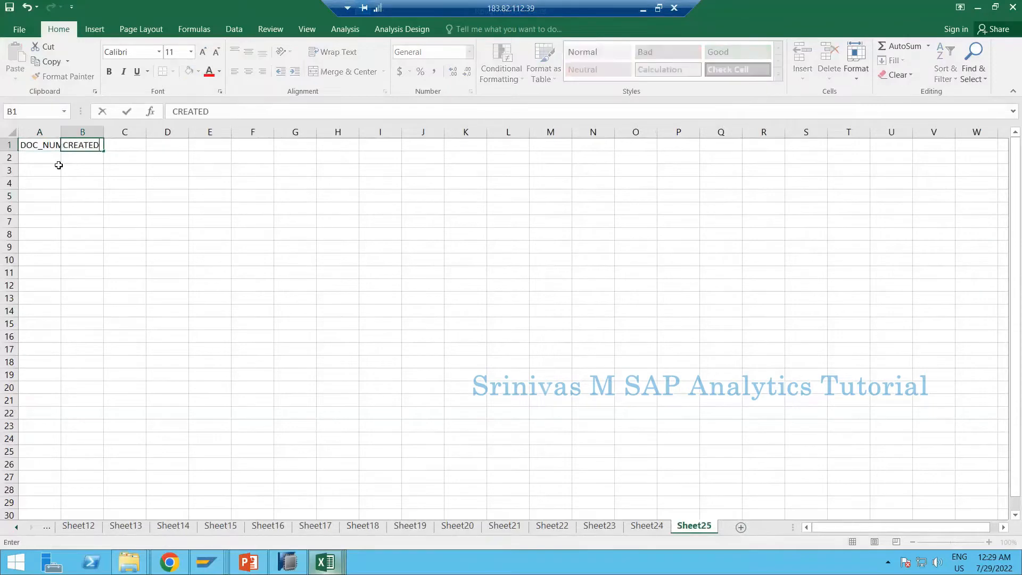
pyautogui.write('_ON')
pyautogui.press('Tab')
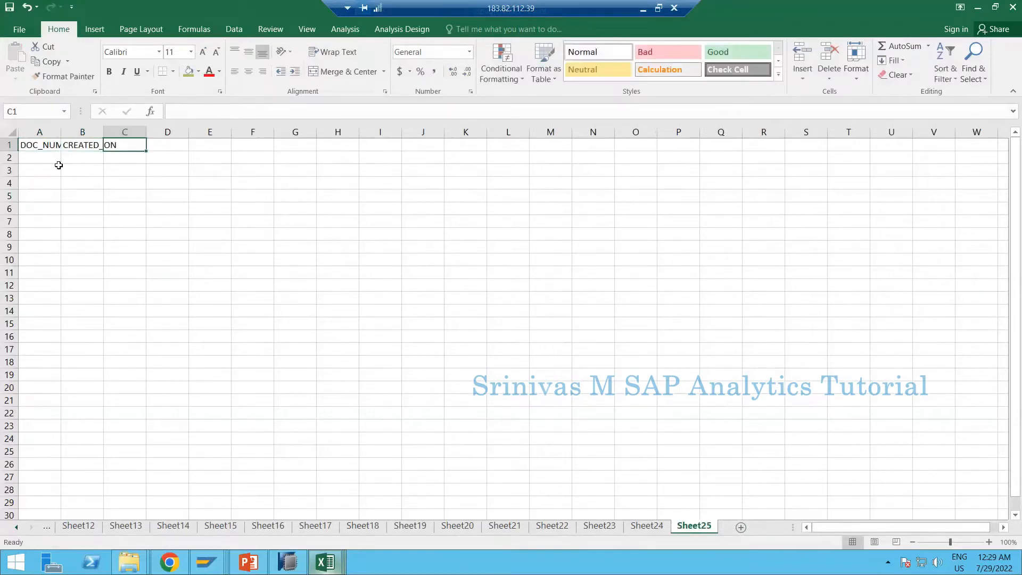
pyautogui.write('MATERIAL')
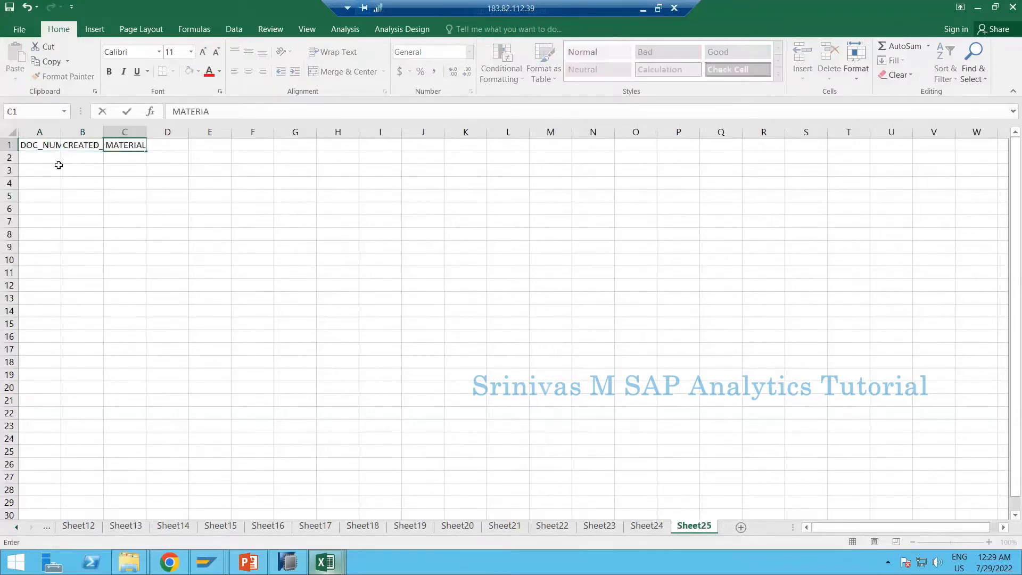
pyautogui.press('BackSpace')
pyautogui.press('BackSpace')
pyautogui.press('BackSpace')
pyautogui.press('BackSpace')
pyautogui.press('BackSpace')
pyautogui.press('BackSpace')
pyautogui.press('BackSpace')
pyautogui.press('BackSpace')
# - Enter the column headers COMPCODE, COUNTRY and PLANT in C1 to E1
pyautogui.write('COMPCODE')
pyautogui.press('Tab')
pyautogui.write('COUNTR')
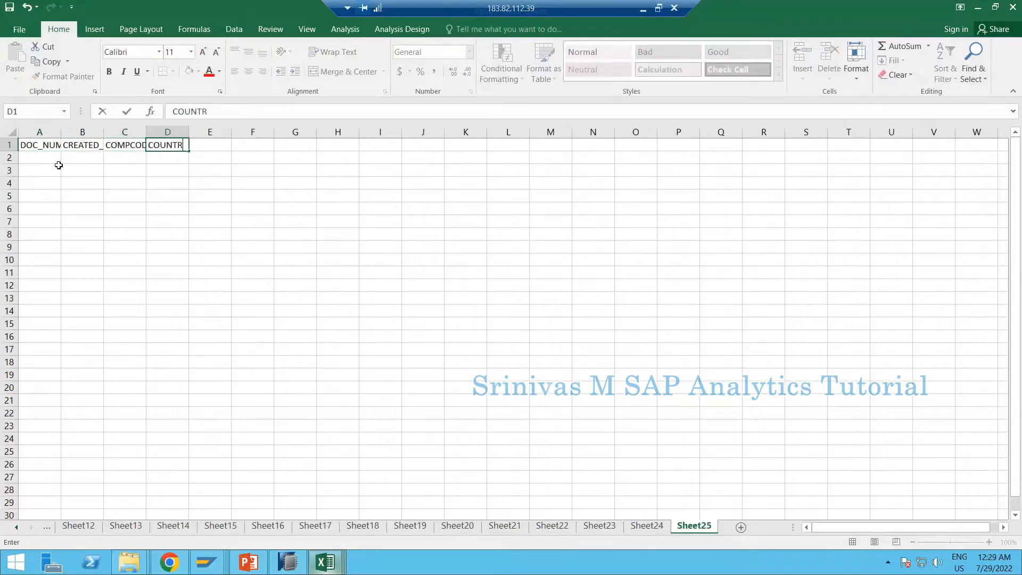
pyautogui.write('Y')
pyautogui.press('Tab')
pyautogui.write('PLANT')
pyautogui.press('Tab')
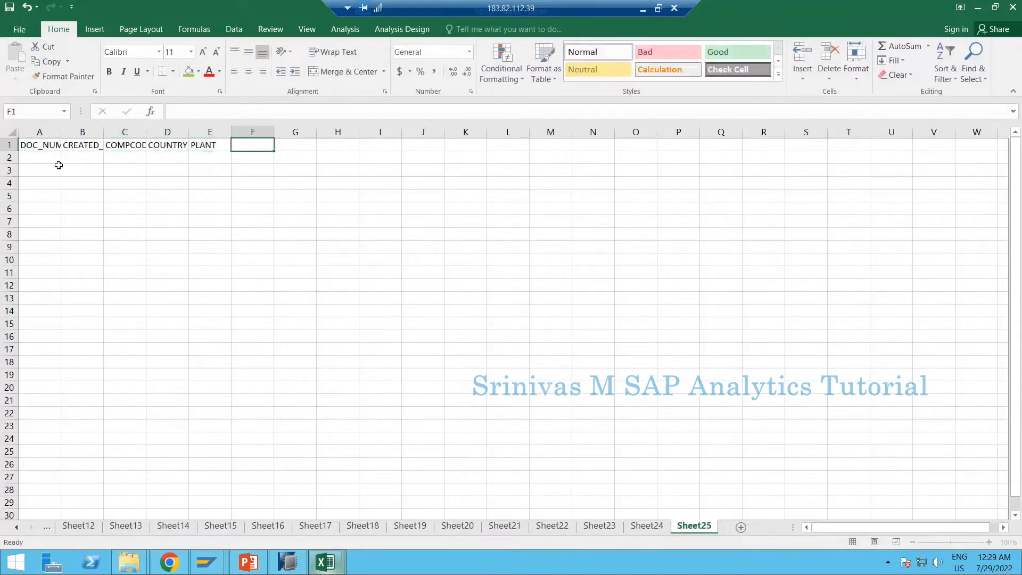
# - Enter the headers MATERIAL, QUANITTY and UNIT in F1 to H1 and autofit all column widths of the sheet
pyautogui.write('MAT')
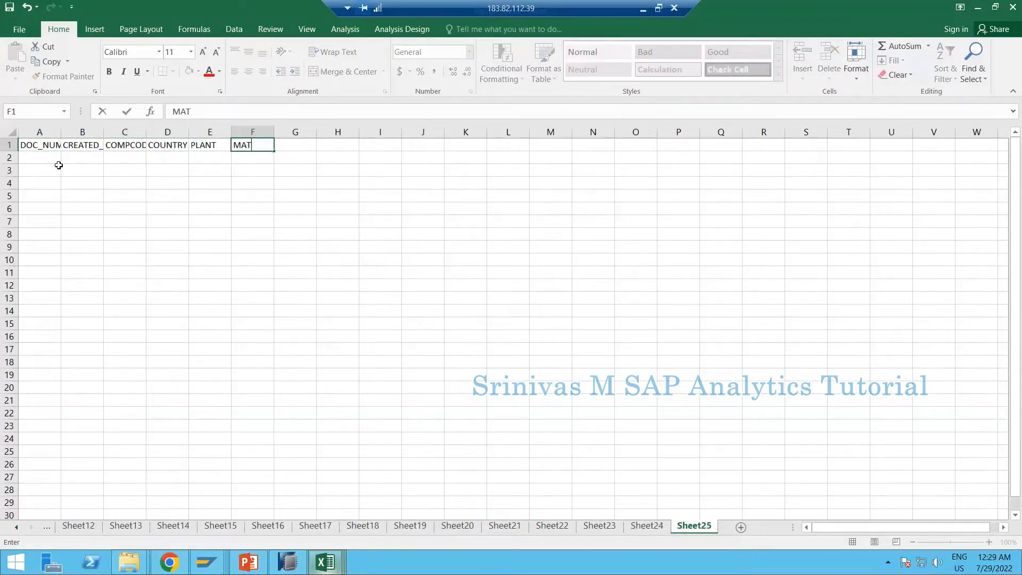
pyautogui.write('ERIAL')
pyautogui.press('Tab')
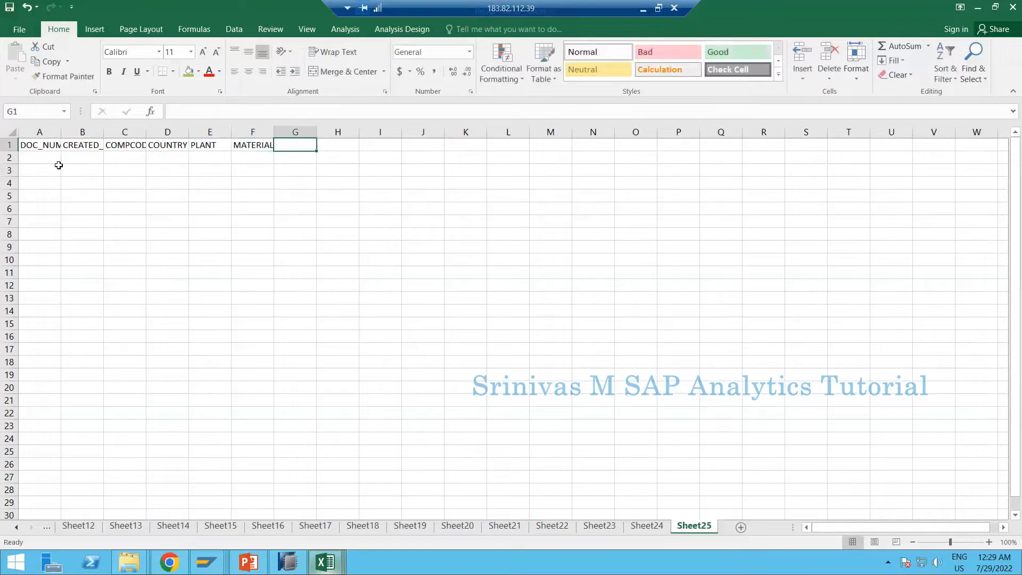
pyautogui.write('QUANITTY')
pyautogui.press('Tab')
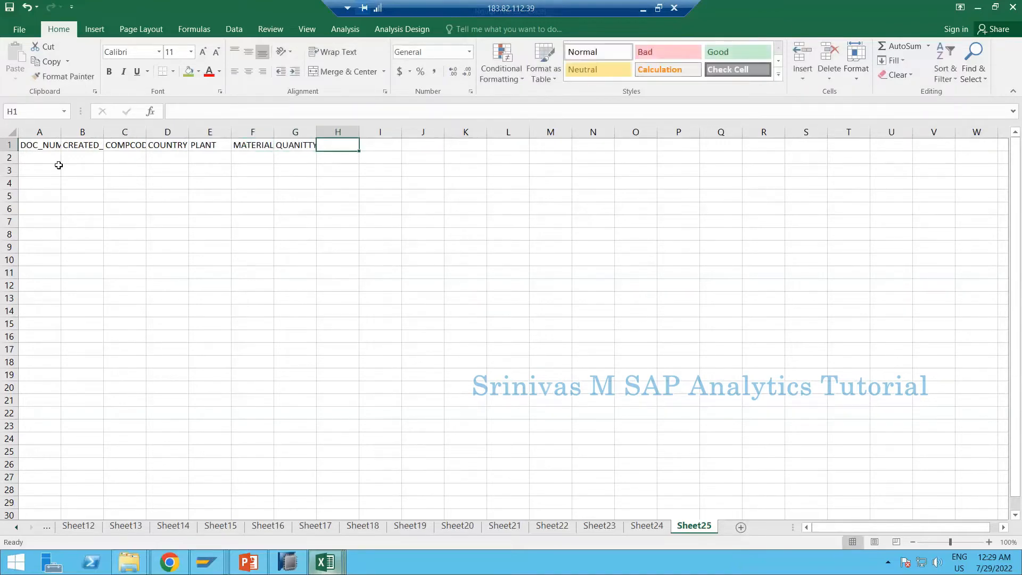
pyautogui.write('UNIT')
pyautogui.press('Return')
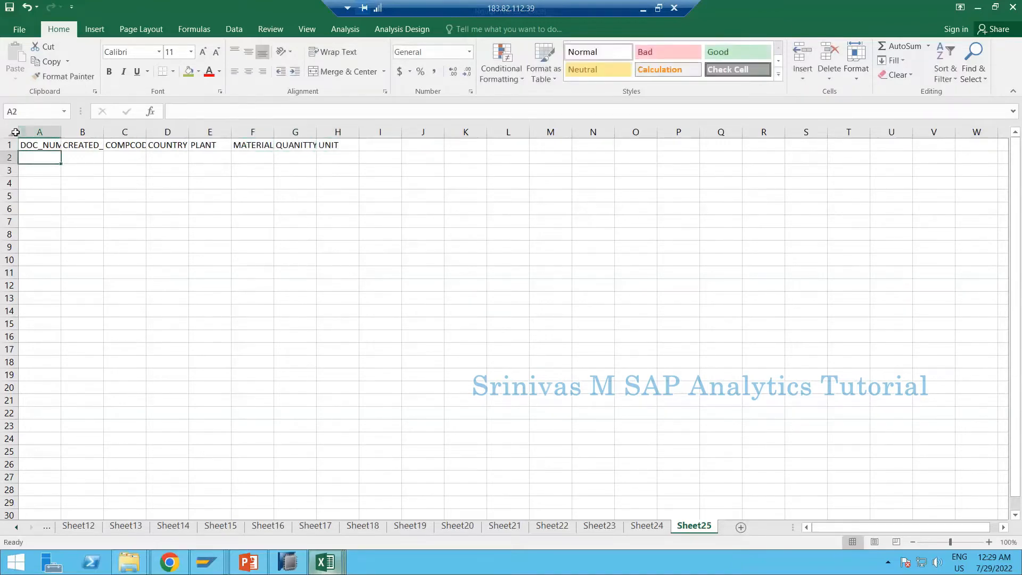
pyautogui.click(13, 132)
pyautogui.doubleClick(58, 133)
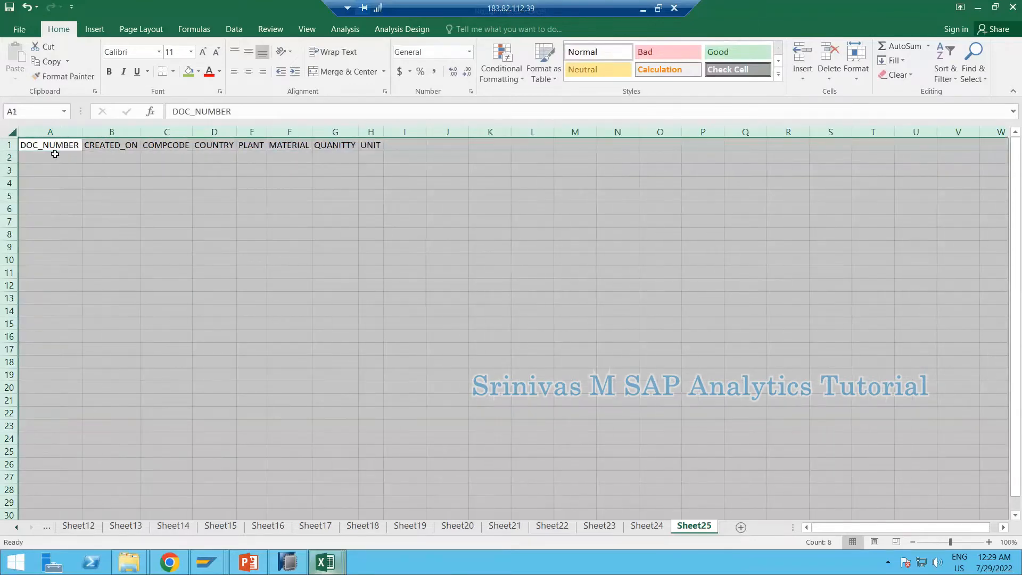
# - Enter 1001 as DOC_NUMBER in A2 and 20220101 as CREATED_ON in B2
pyautogui.press('Down')
pyautogui.write('100')
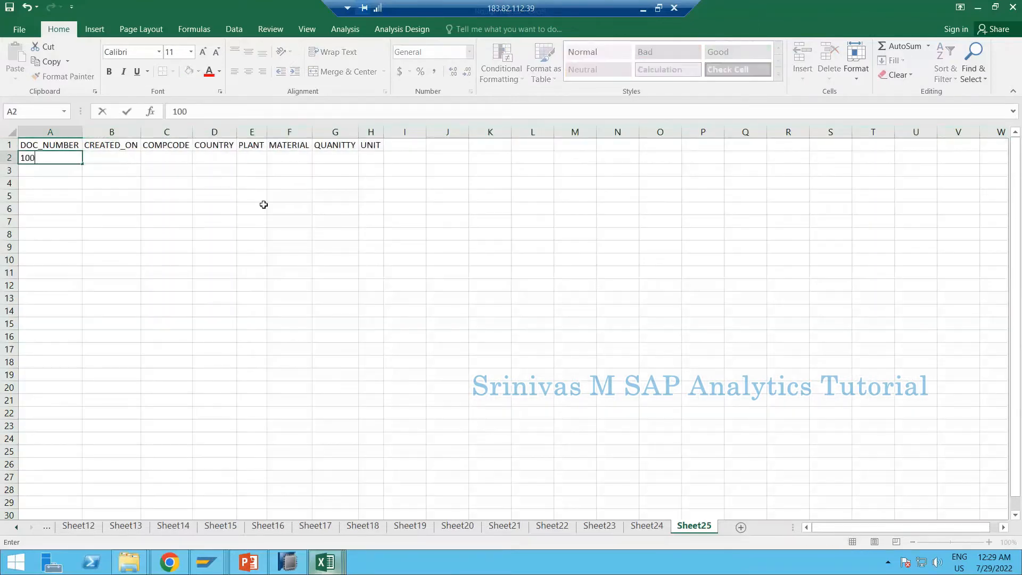
pyautogui.write('1')
pyautogui.press('Tab')
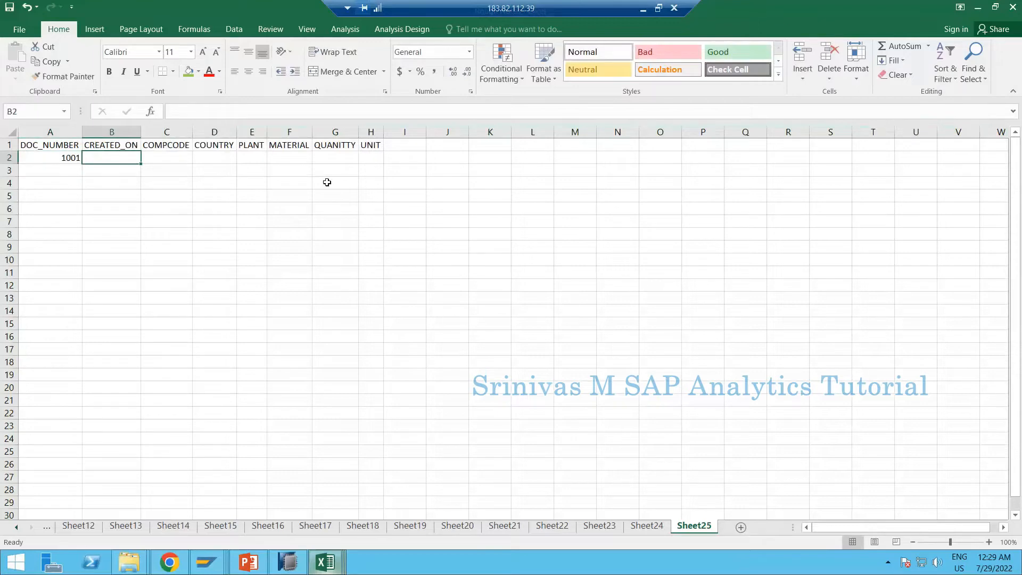
pyautogui.write('20220101')
pyautogui.press('Tab')
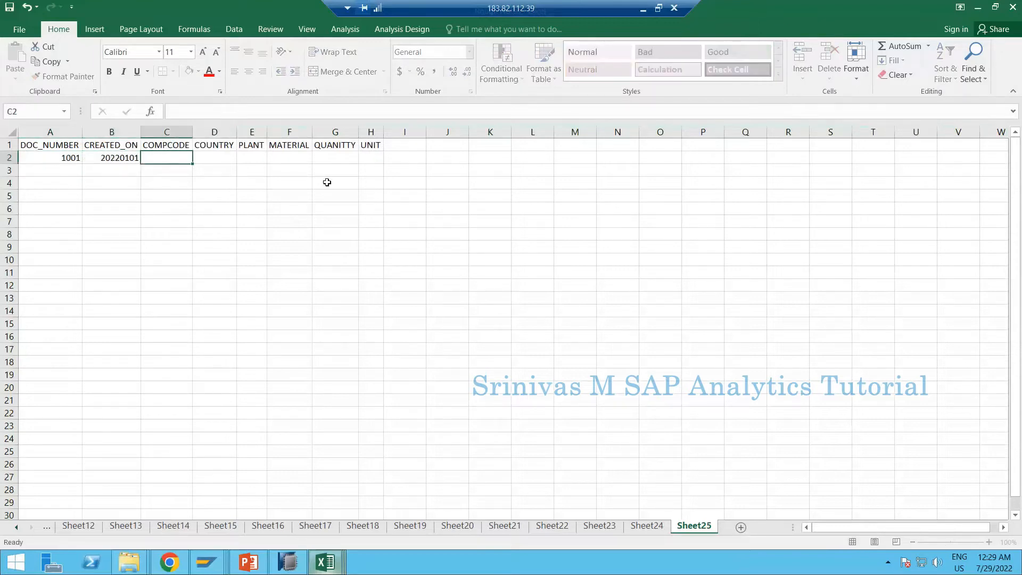
# - Enter company code I001 in C2 and country IN in D2
pyautogui.write('d00')
pyautogui.write('1')
pyautogui.press('BackSpace')
pyautogui.press('BackSpace')
pyautogui.press('BackSpace')
pyautogui.press('BackSpace')
pyautogui.write('i00')
pyautogui.press('BackSpace')
pyautogui.press('BackSpace')
pyautogui.press('BackSpace')
pyautogui.write('I001')
pyautogui.press('Tab')
pyautogui.write('IN')
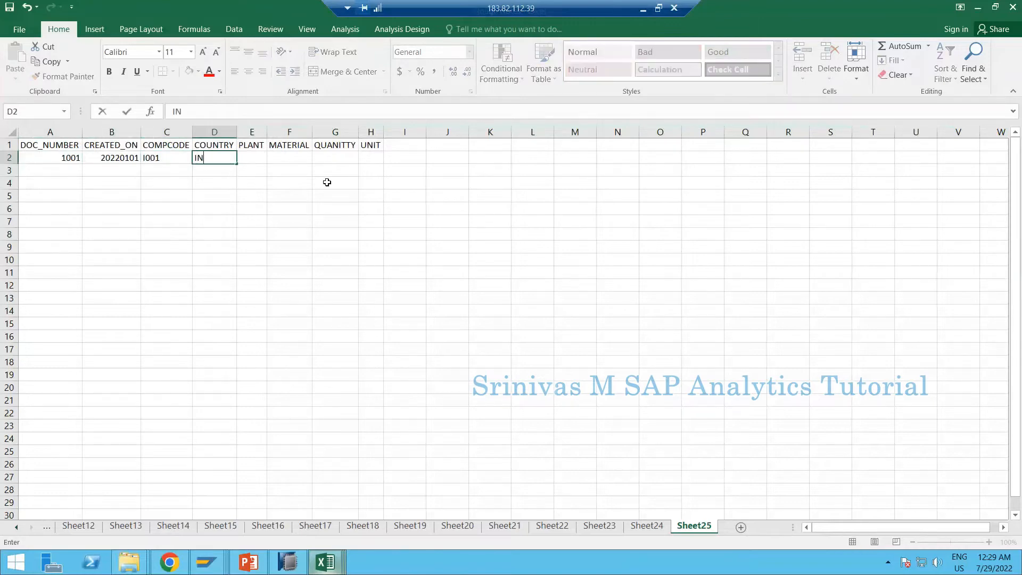
# - Enter plant P001 in E2 and material M1 in F2
pyautogui.press('Tab')
pyautogui.write('PO')
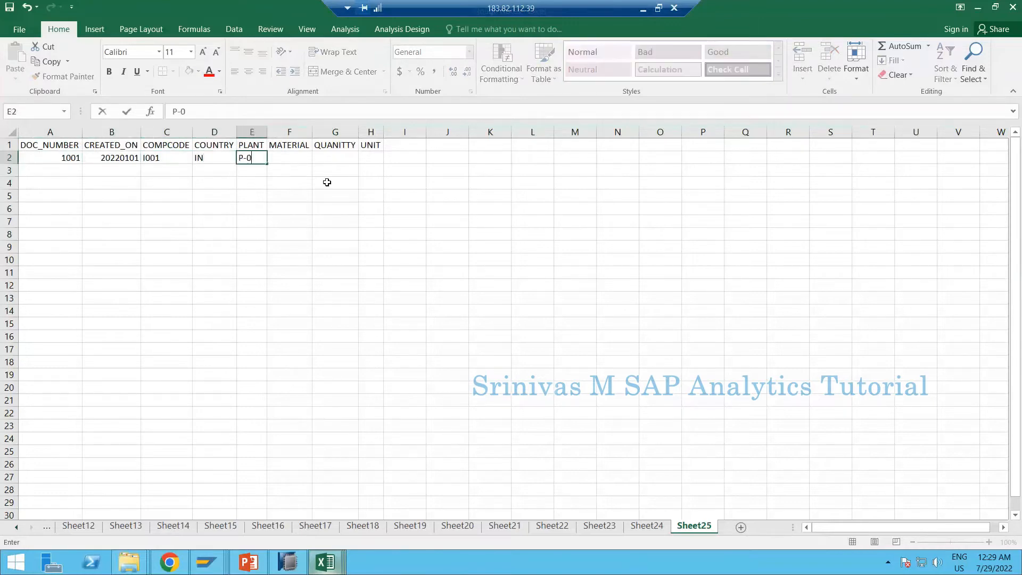
pyautogui.press('BackSpace')
pyautogui.write('0011')
pyautogui.press('Tab')
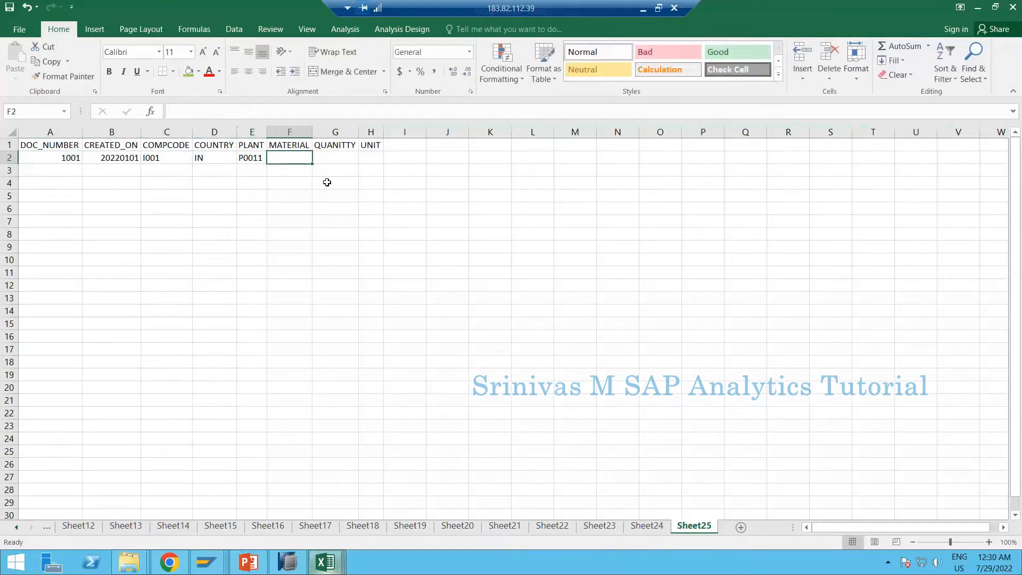
pyautogui.press('Left')
pyautogui.press('F2')
pyautogui.press('BackSpace')
pyautogui.press('Tab')
pyautogui.write('M')
pyautogui.press('Tab')
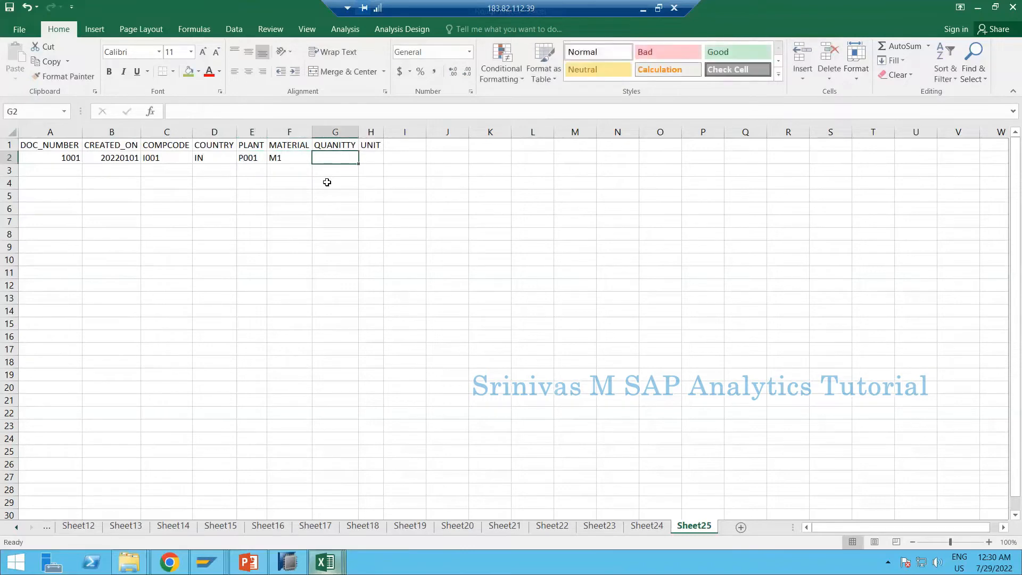
# - Complete the first data row with quantity 10 in G2 and unit ST in H2
pyautogui.write('10')
pyautogui.press('Tab')
pyautogui.write('ST')
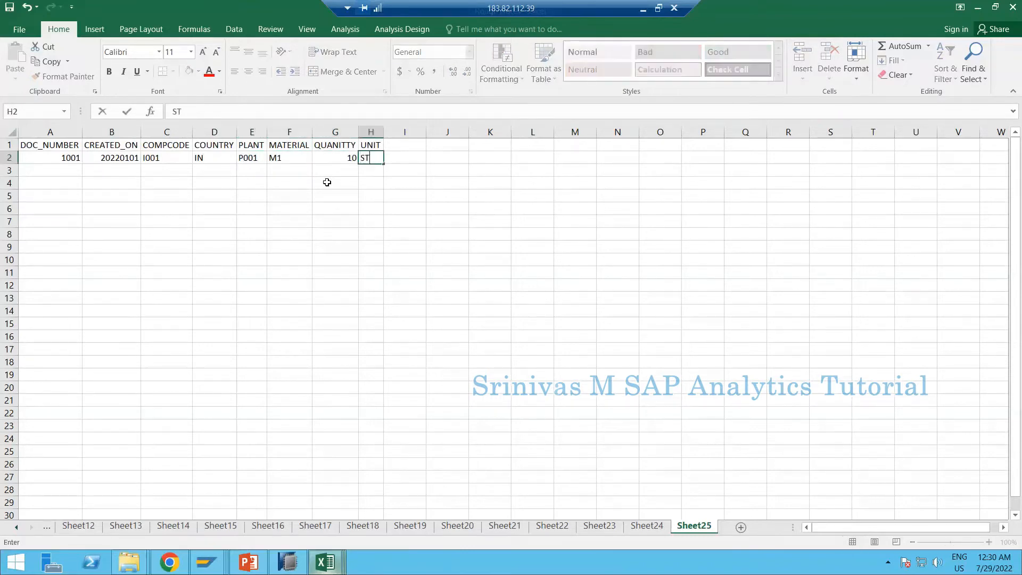
pyautogui.press('Return')
pyautogui.click(298, 562)
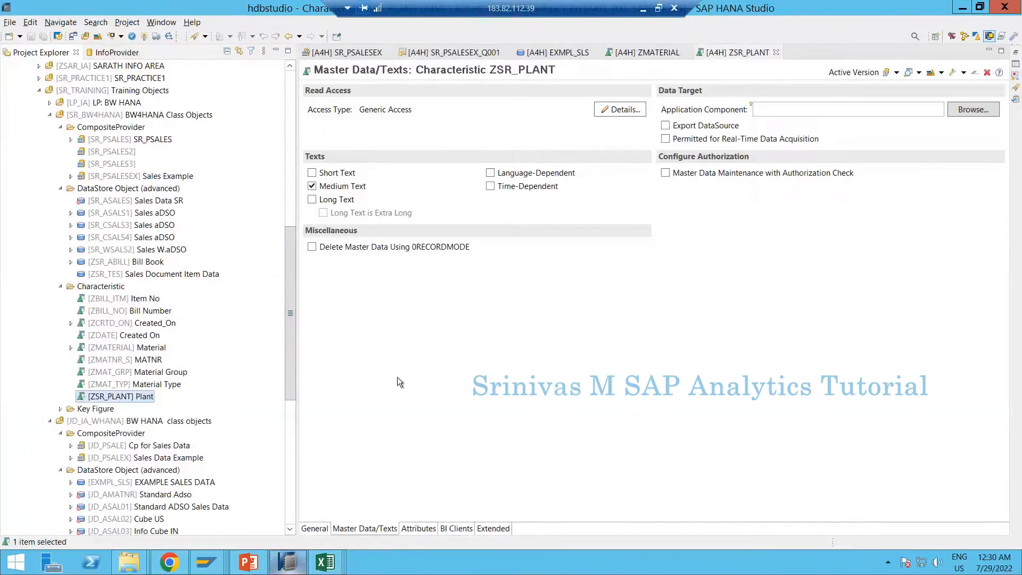
pyautogui.click(325, 562)
# - Start the second data row with DOC_NUMBER 1002 in A3 and CREATED_ON 20220101 in B3
pyautogui.click(61, 168)
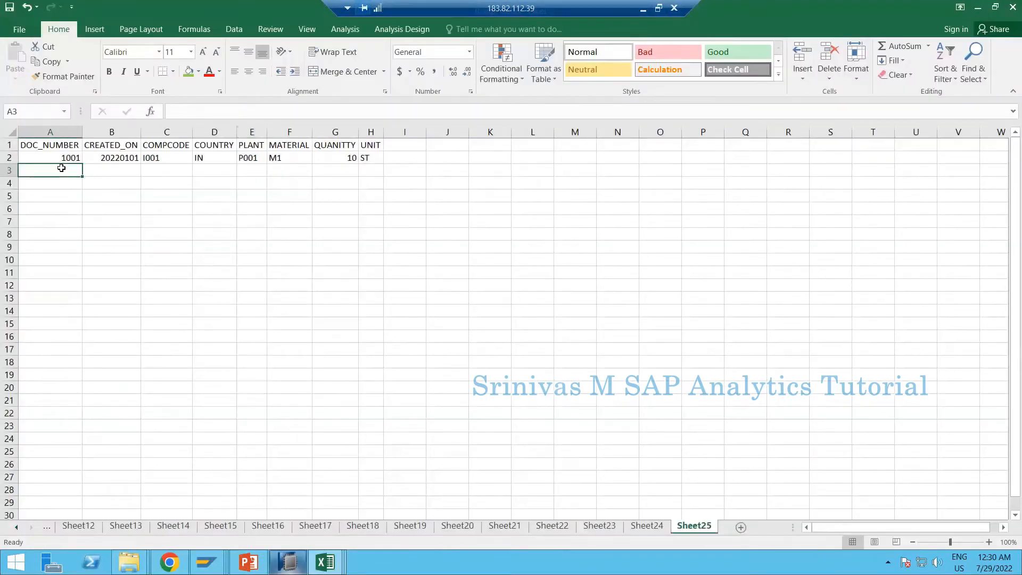
pyautogui.write('1002')
pyautogui.press('Tab')
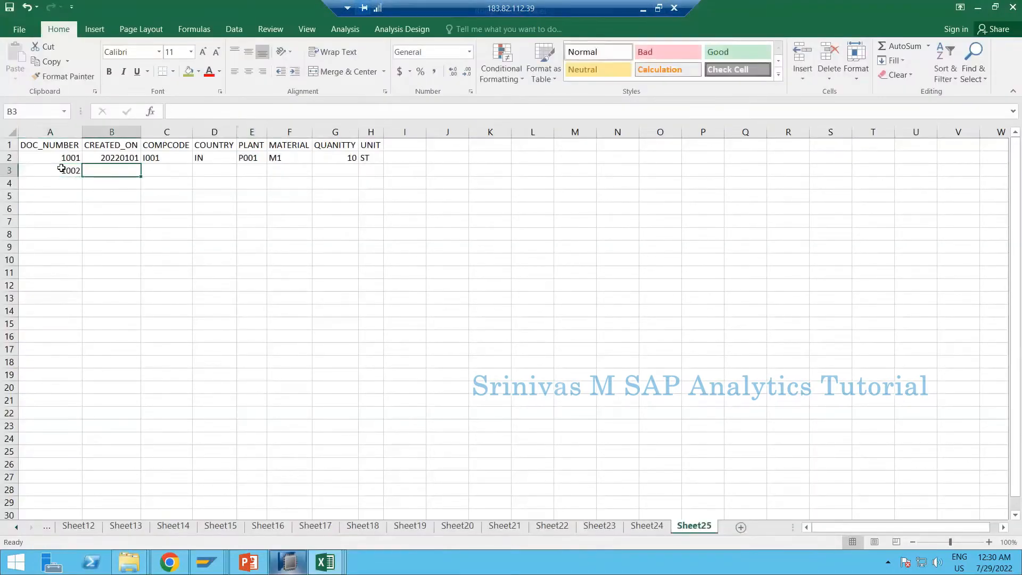
pyautogui.write('2')
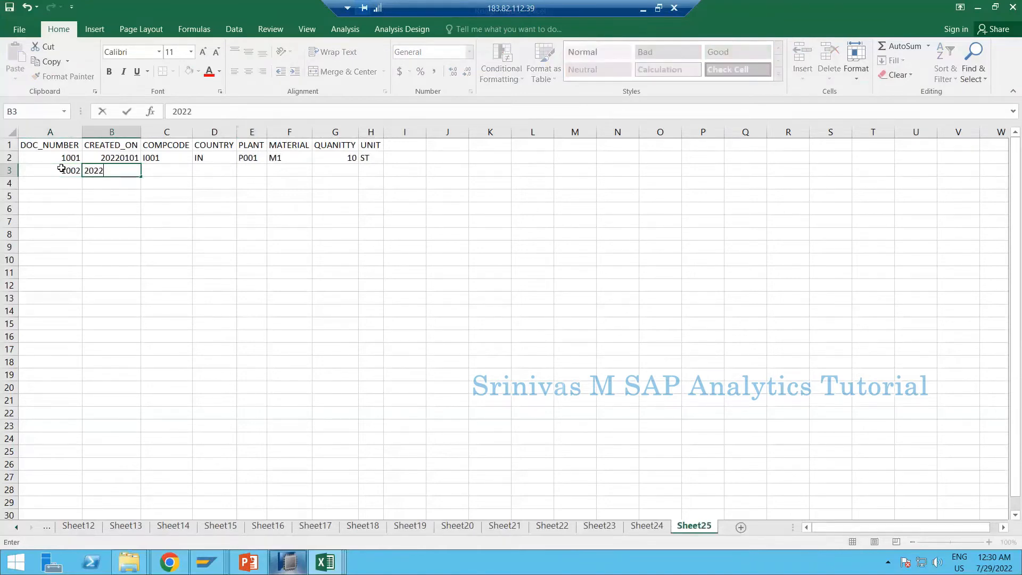
pyautogui.write('002020')
pyautogui.press('BackSpace')
pyautogui.press('BackSpace')
pyautogui.press('BackSpace')
pyautogui.write('101')
pyautogui.press('Tab')
# - Enter company code P001, country DE and plant P001 in C3 to E3
pyautogui.write('P0')
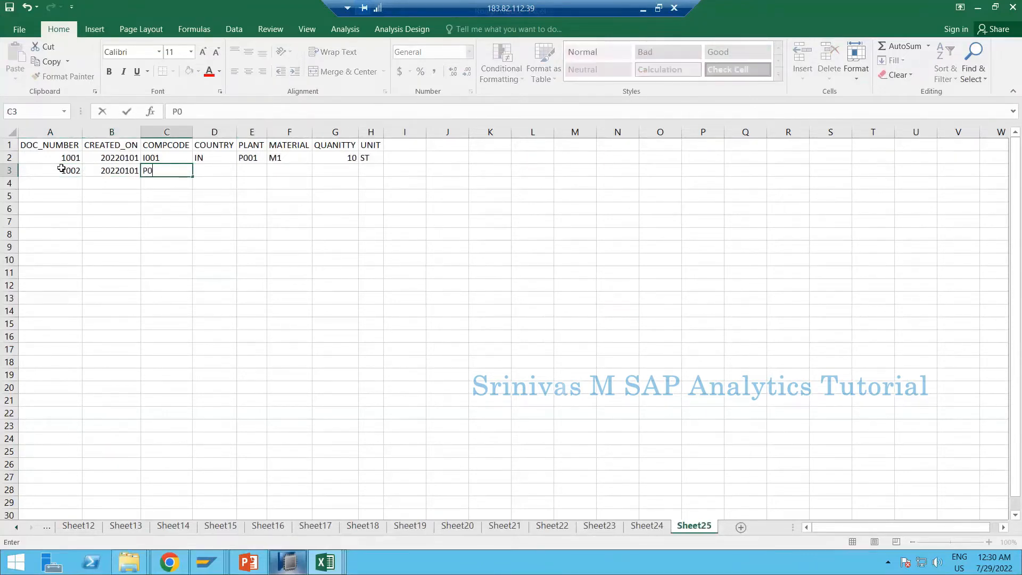
pyautogui.press('Tab')
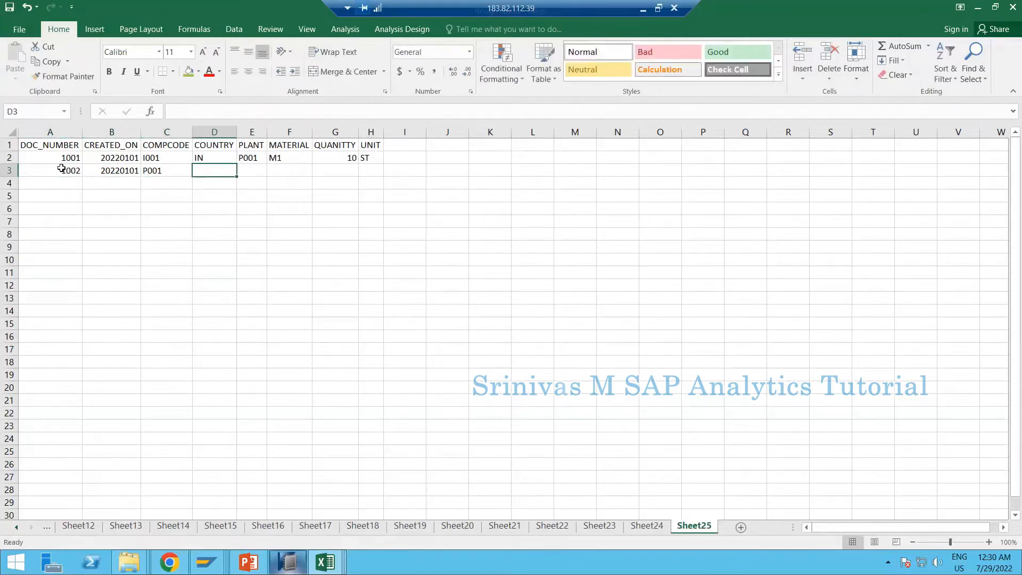
pyautogui.write('DE')
pyautogui.press('Tab')
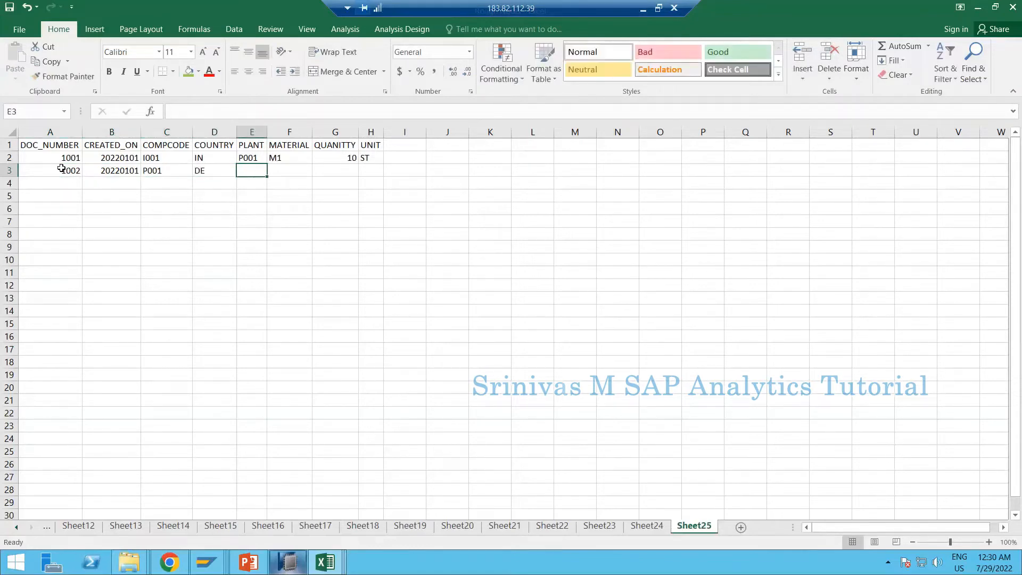
pyautogui.write('P001')
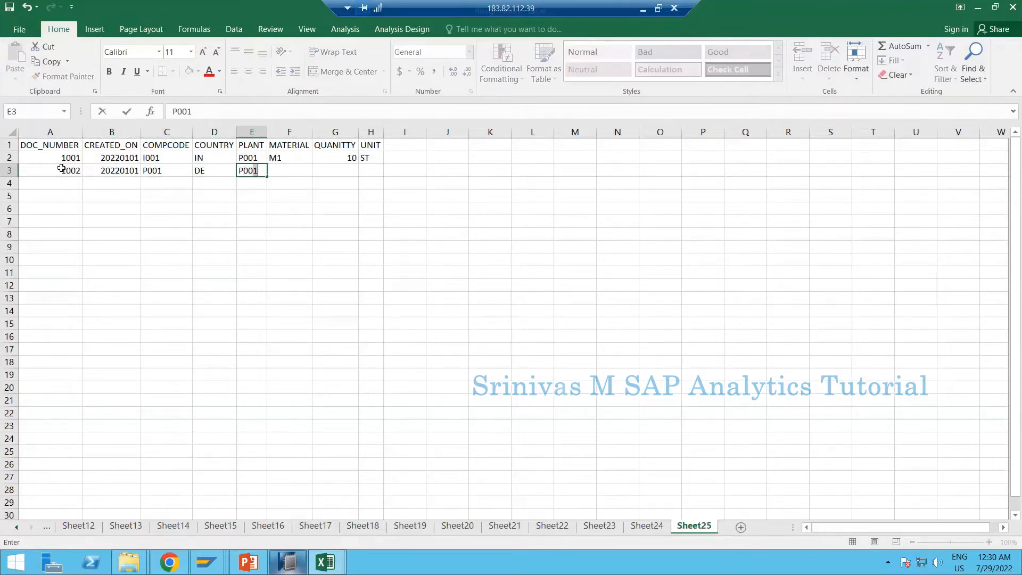
pyautogui.press('Tab')
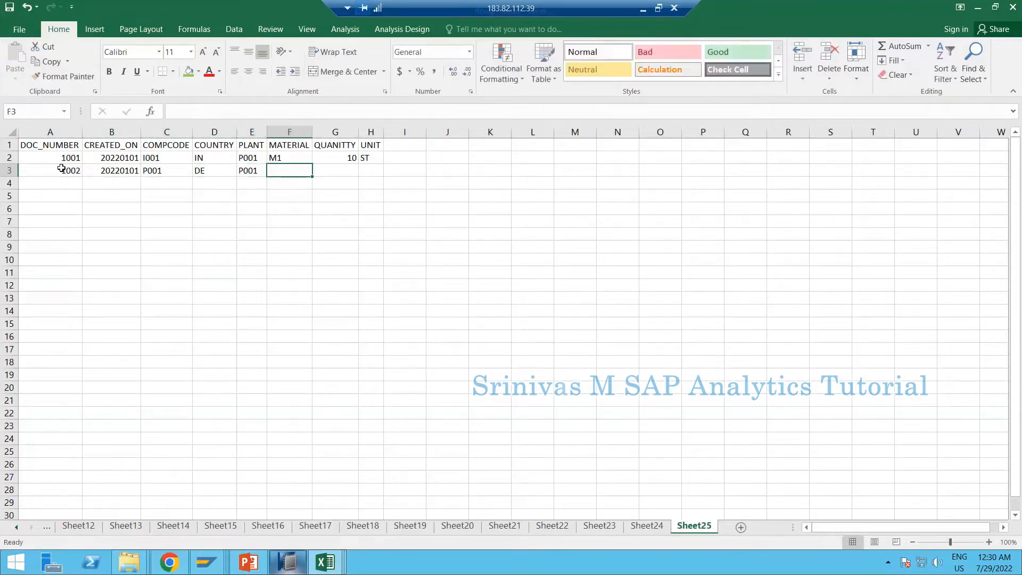
# - Enter material M2, quantity 100 and unit ST in F3 to H3
pyautogui.write('M1')
pyautogui.press('Tab')
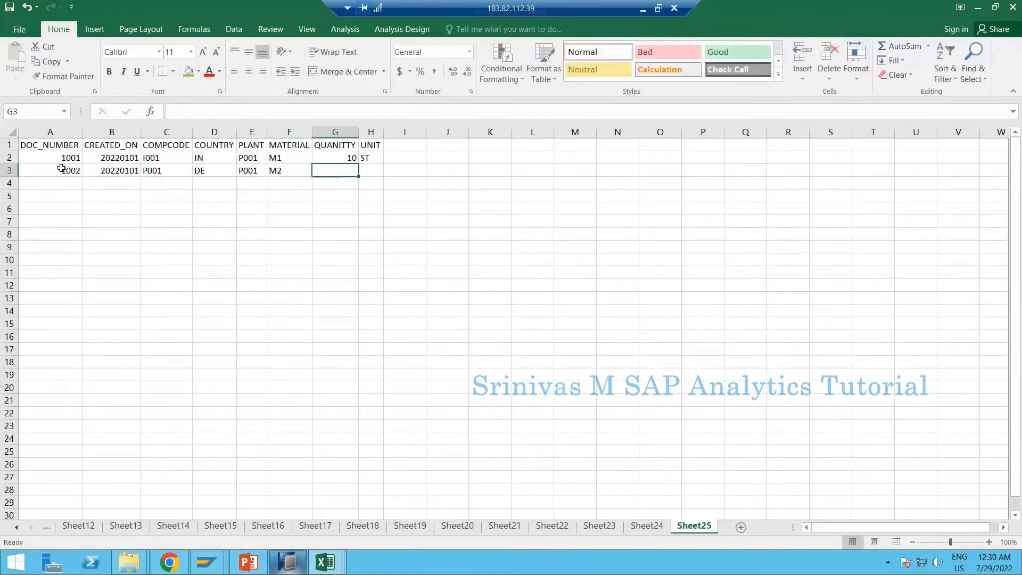
pyautogui.write('100')
pyautogui.press('Tab')
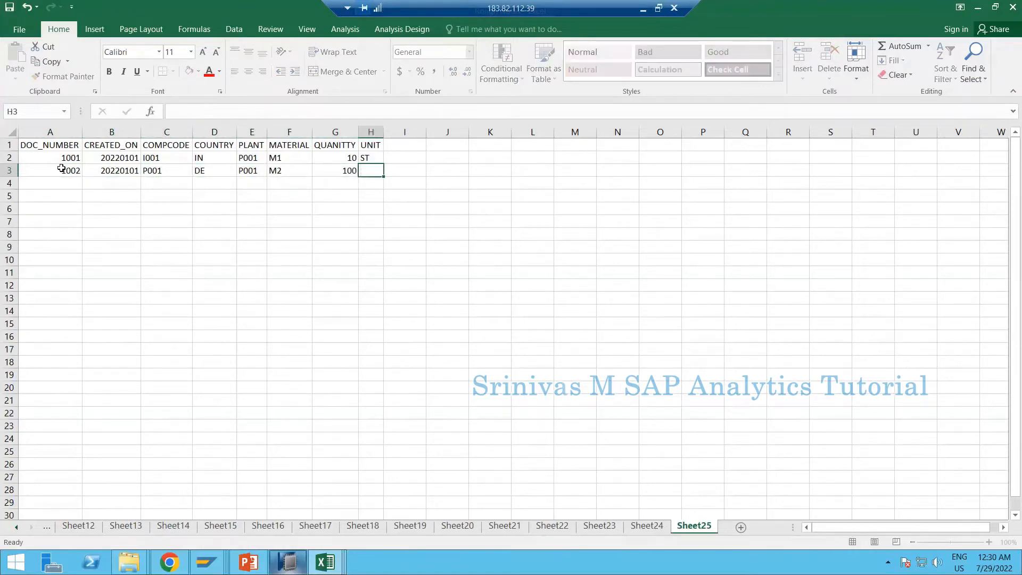
pyautogui.write('ST')
pyautogui.press('Return')
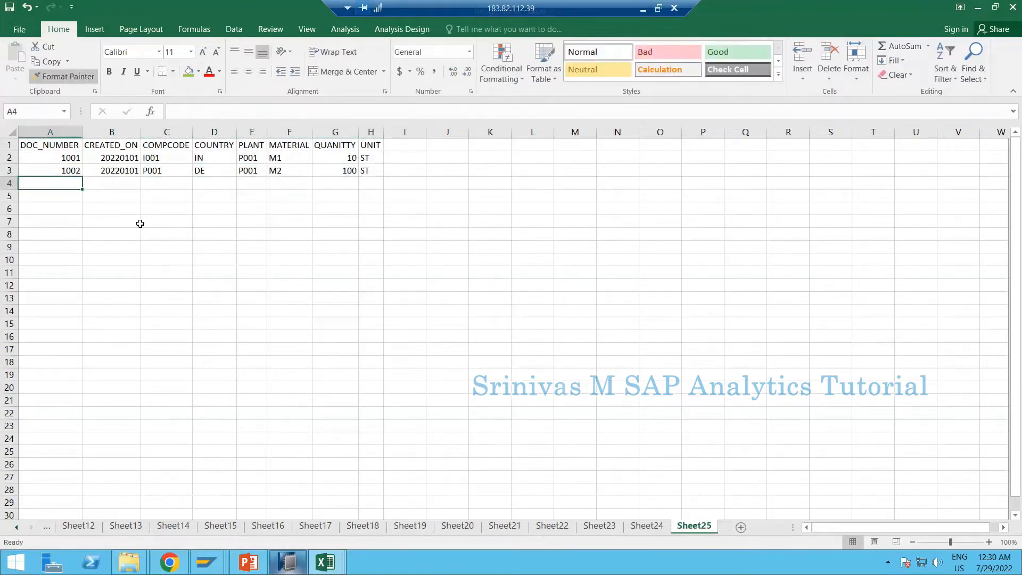
# - Copy the headers and both data rows, A1:H3, into a new blank workbook
pyautogui.moveTo(59, 148); pyautogui.dragTo(372, 172)
pyautogui.hotkey('ctrl', 'c')
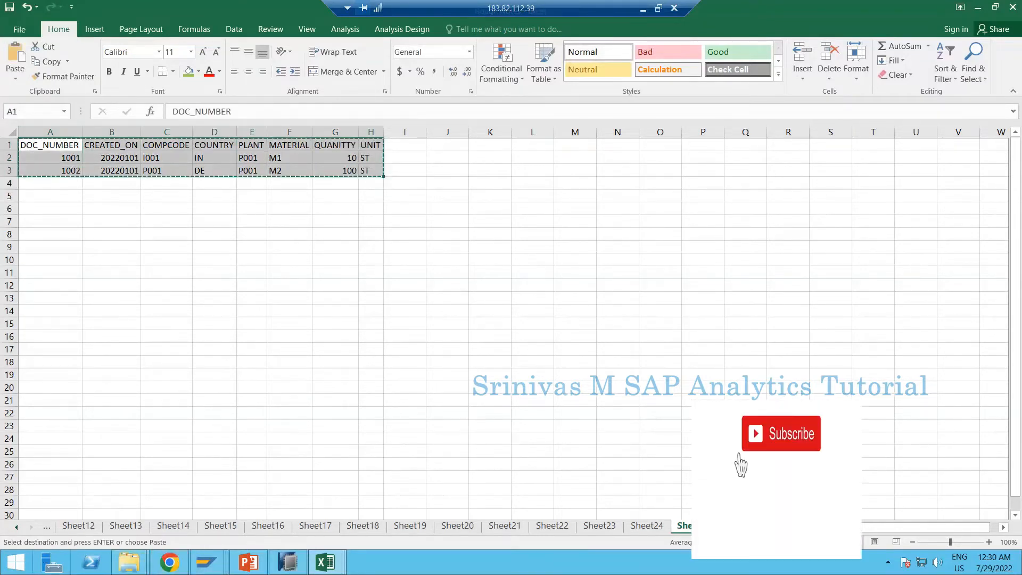
pyautogui.click(19, 30)
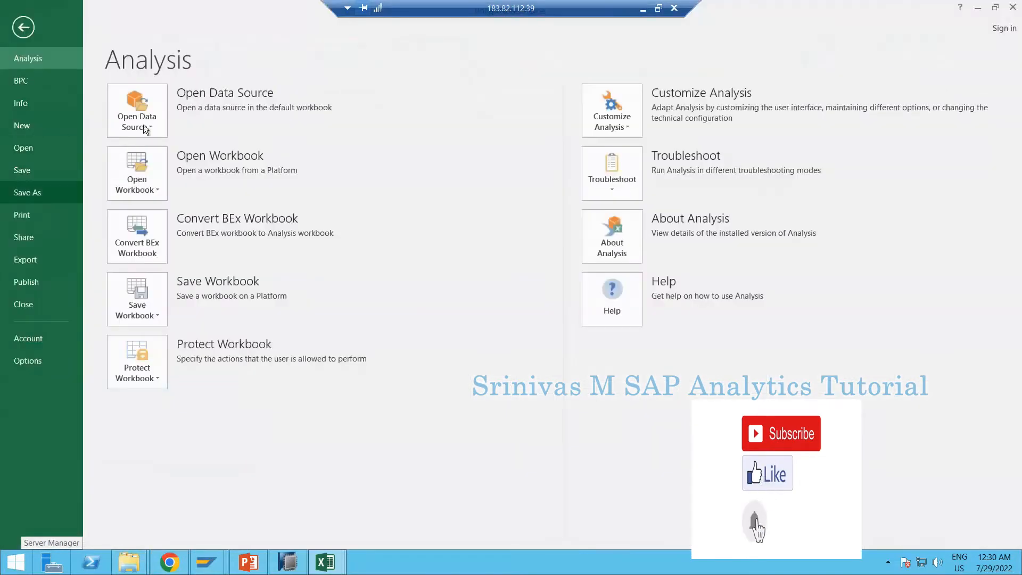
pyautogui.click(47, 121)
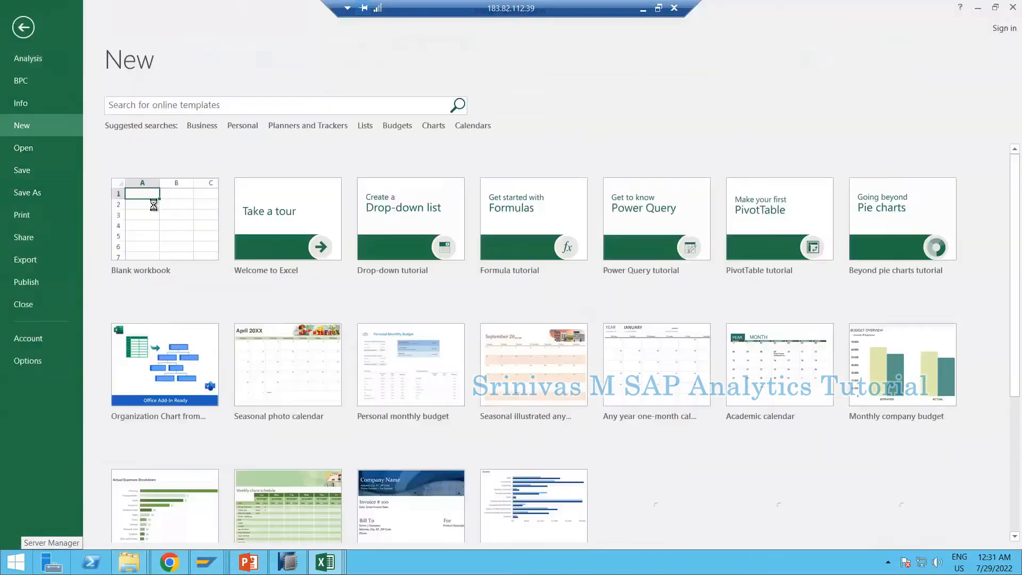
pyautogui.click(153, 201)
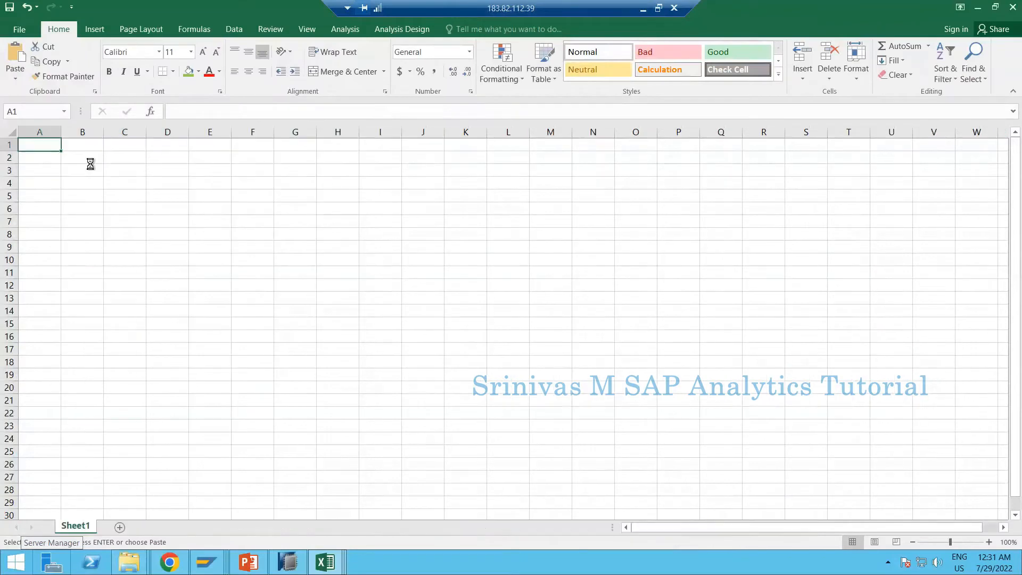
pyautogui.click(24, 49)
# - Set the new workbook to be saved in the Data Sheets folder of BW Training as CSV (Comma delimited)
pyautogui.click(19, 29)
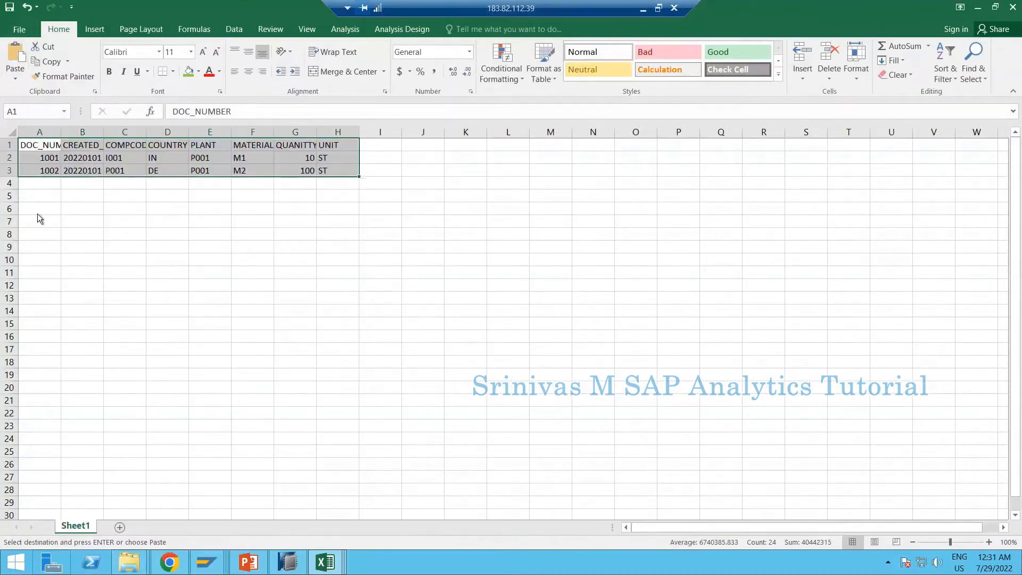
pyautogui.click(38, 192)
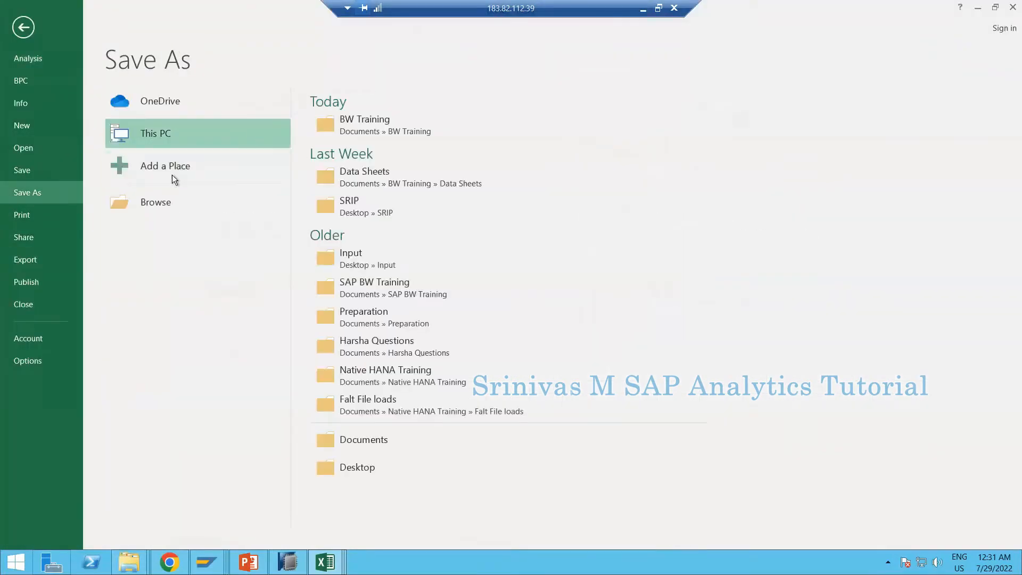
pyautogui.click(369, 170)
pyautogui.click(276, 340)
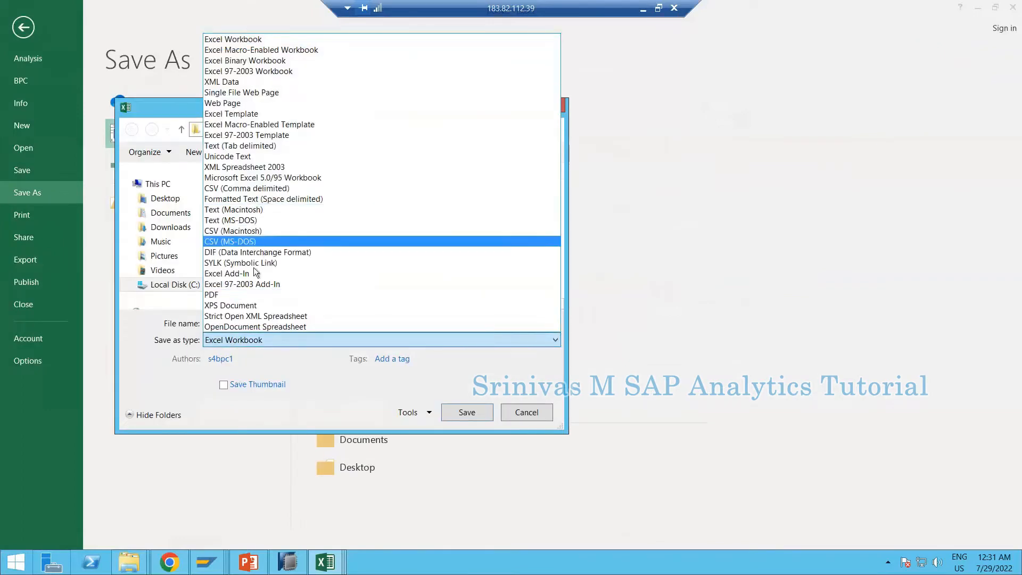
pyautogui.click(250, 188)
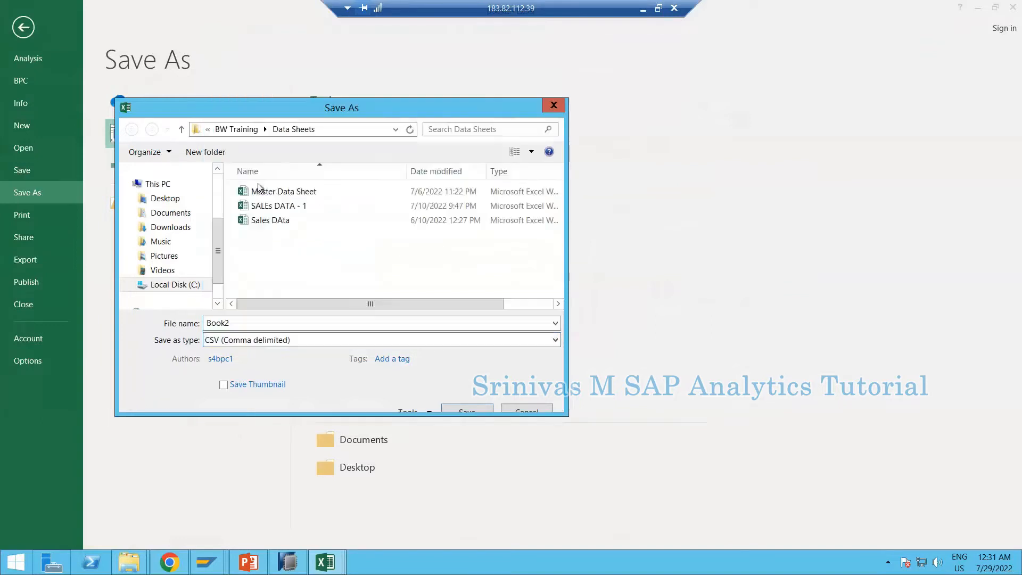
# - Name the file Compounding Example and save it, keeping the CSV format
pyautogui.doubleClick(277, 318)
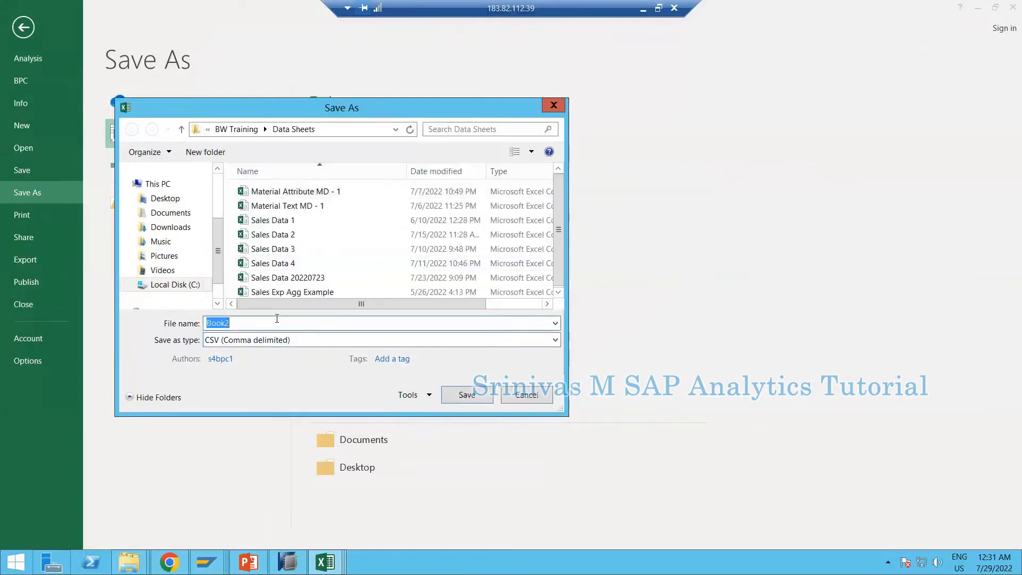
pyautogui.write('cOM')
pyautogui.press('BackSpace')
pyautogui.press('BackSpace')
pyautogui.press('BackSpace')
pyautogui.press('BackSpace')
pyautogui.press('BackSpace')
pyautogui.write('Compounding Example')
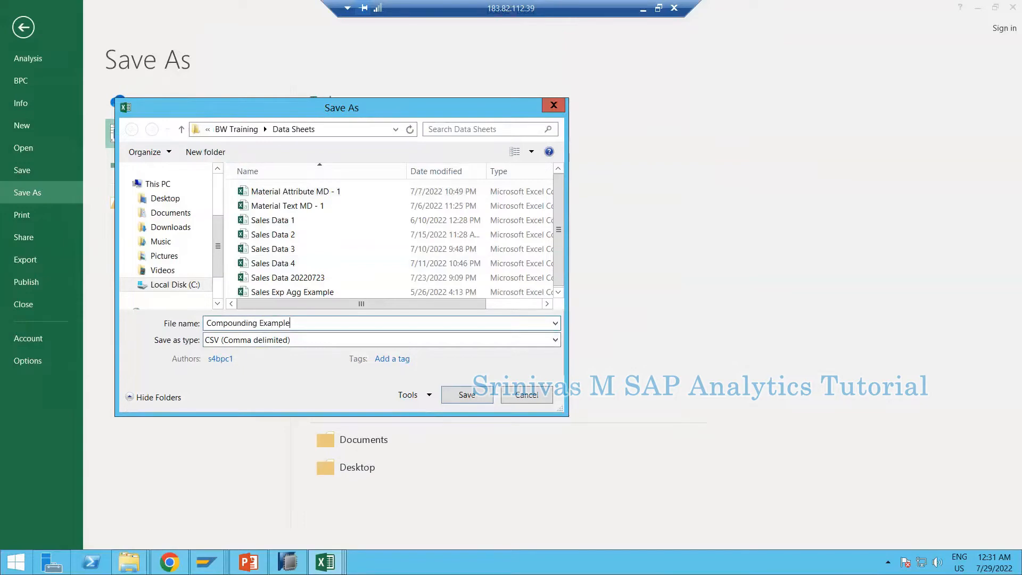
pyautogui.click(467, 394)
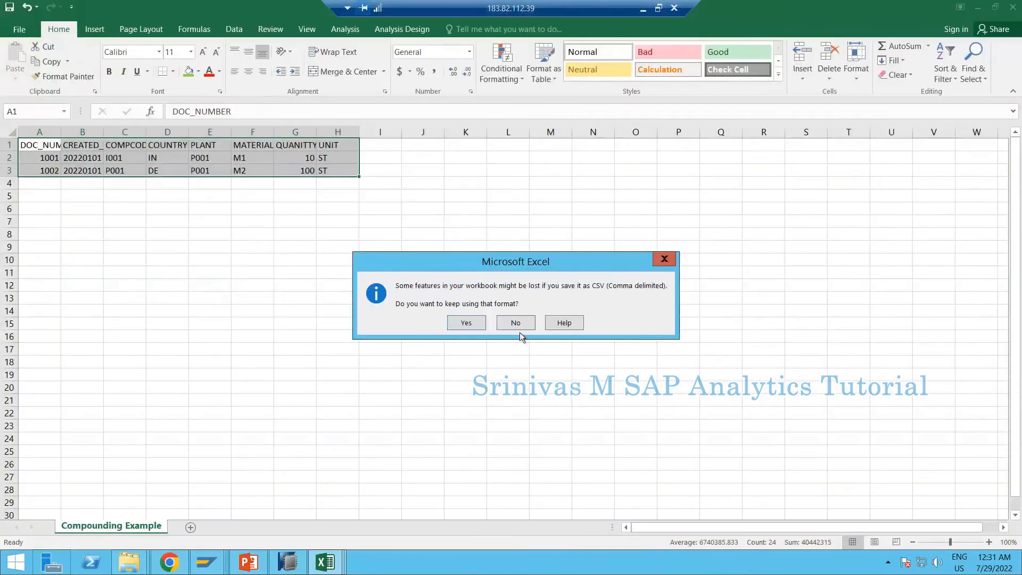
pyautogui.click(467, 323)
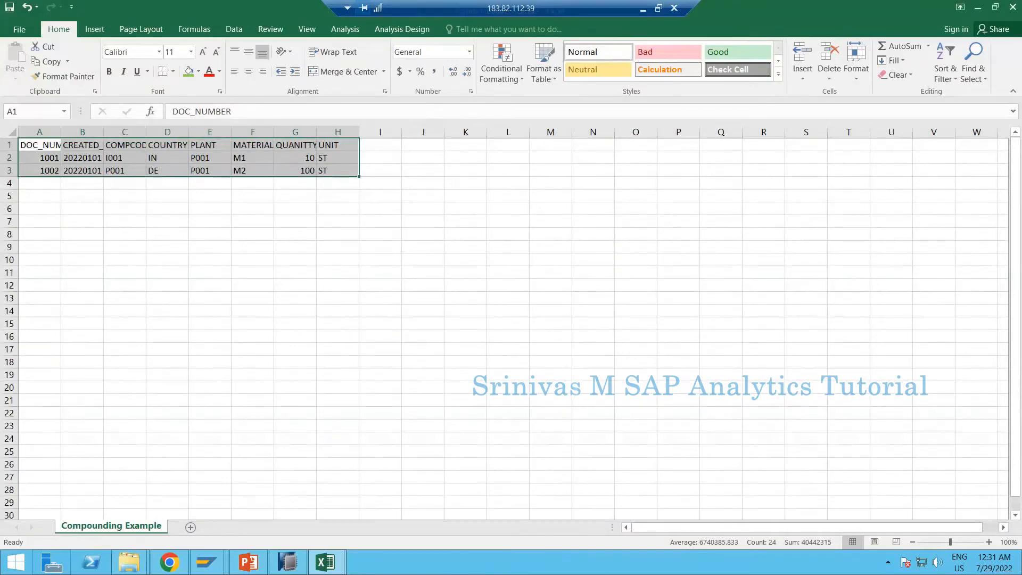
pyautogui.click(253, 183)
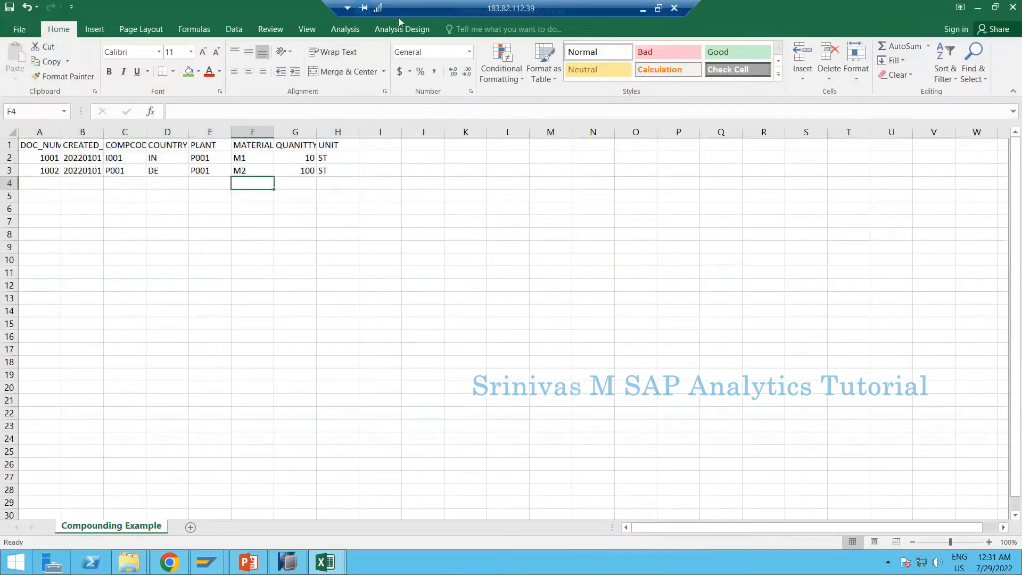
pyautogui.click(211, 247)
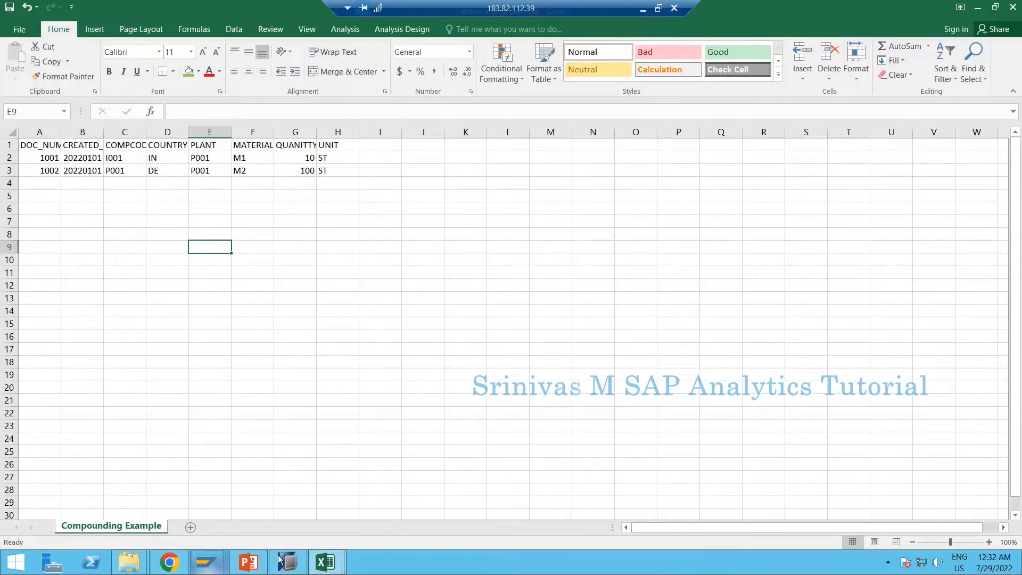
# - Open a blank Notepad document for noting down InfoObject names
pyautogui.press('super+r')
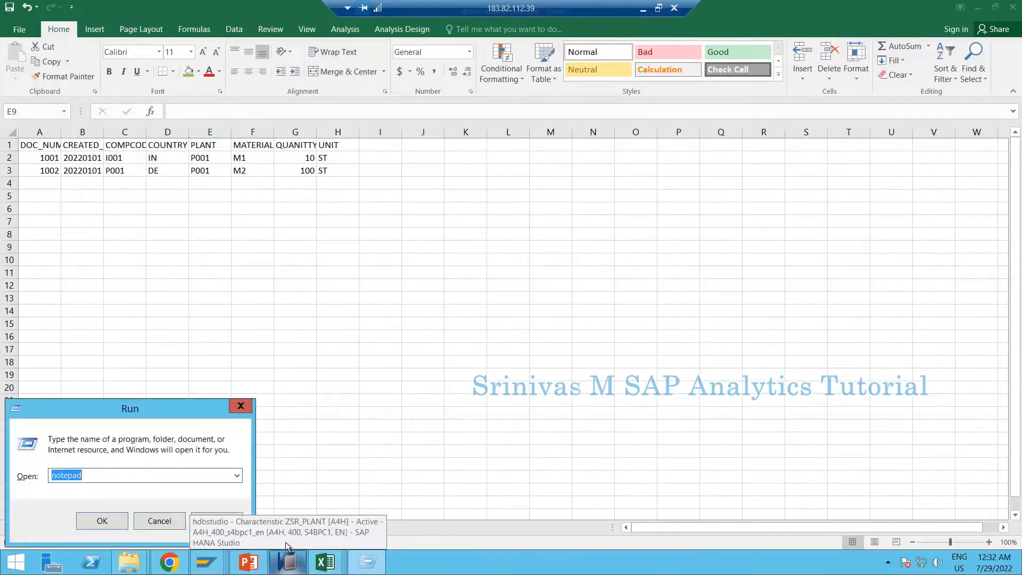
pyautogui.write('notepad')
pyautogui.press('Return')
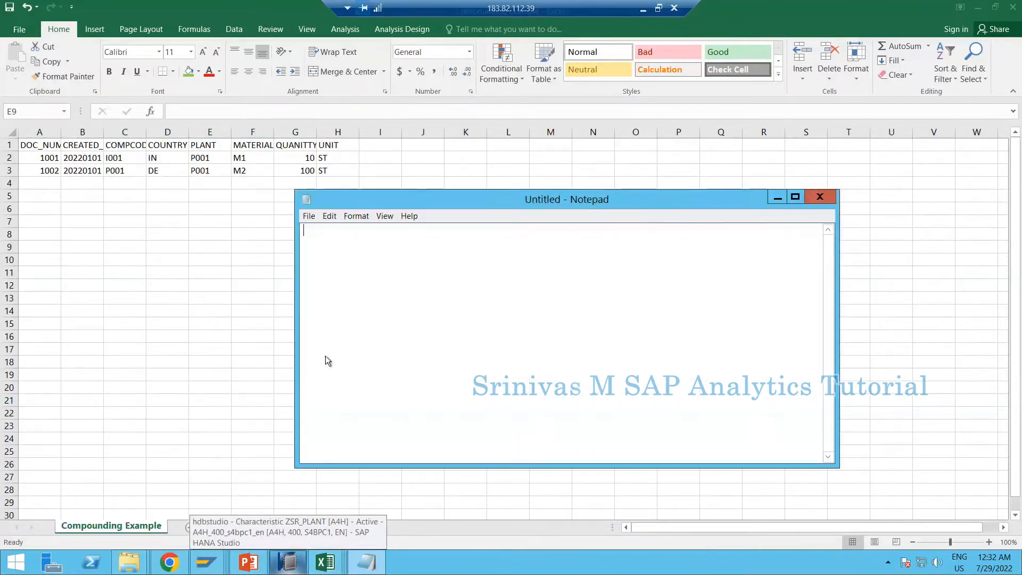
# - Switch to SAP HANA Studio and examine the field list of the SR_ASALS1 Sales aDSO, selecting its sales order document field
pyautogui.click(288, 563)
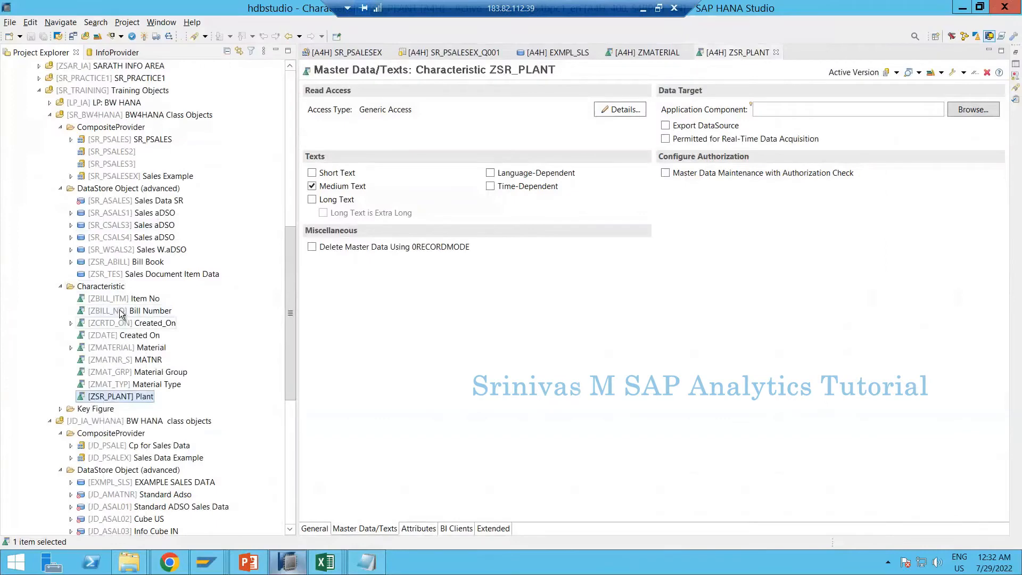
pyautogui.doubleClick(116, 213)
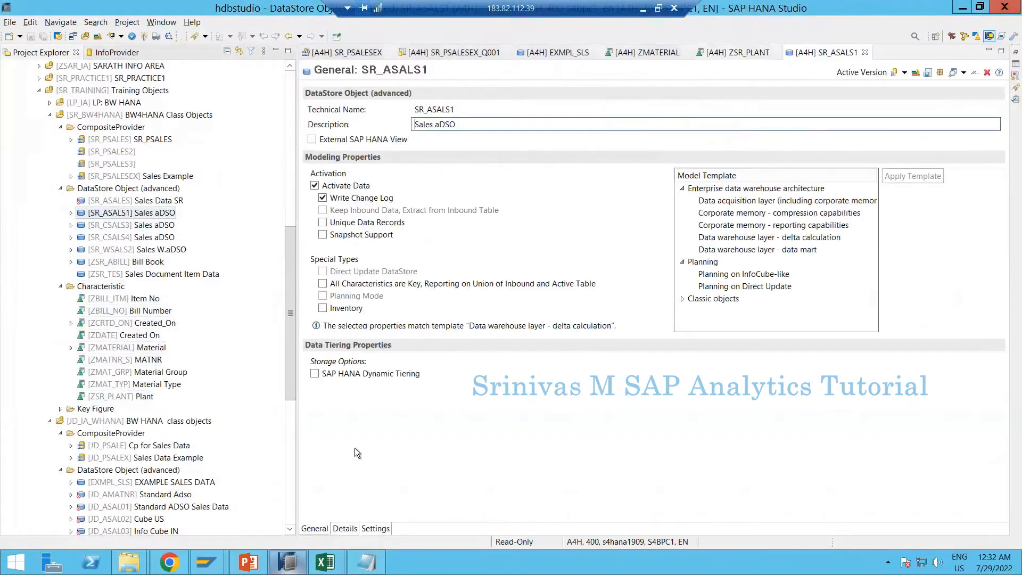
pyautogui.click(345, 529)
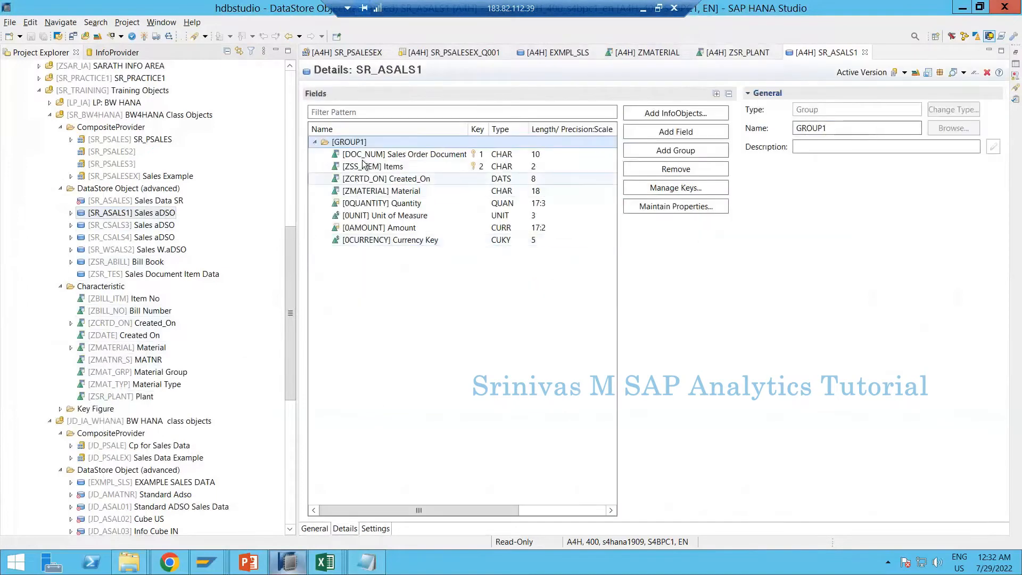
pyautogui.click(363, 156)
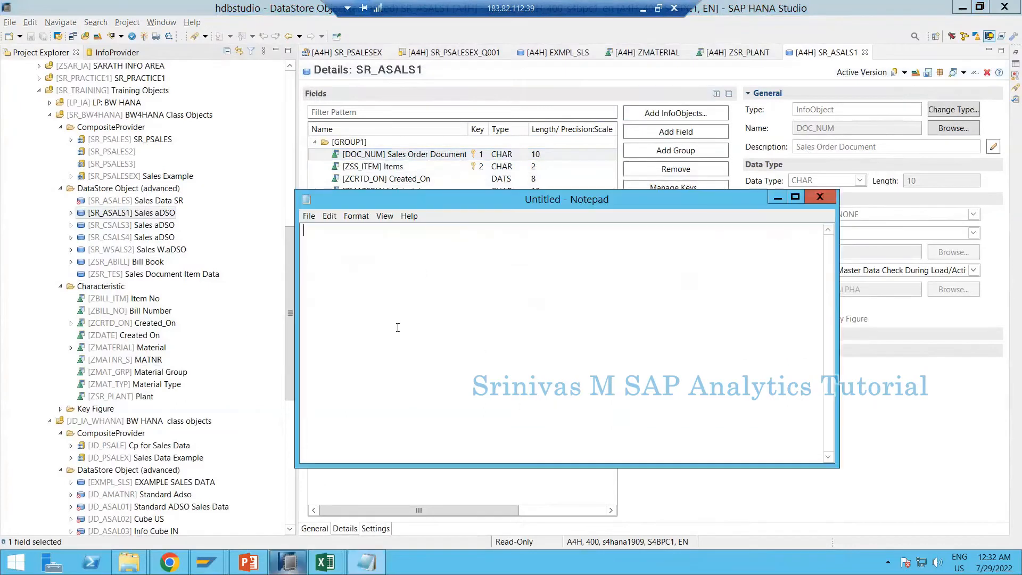
# - List 0doc_num and zcrtd_on on separate lines in Notepad and place its window below the aDSO's field list
pyautogui.write('0doc')
pyautogui.press('BackSpace')
pyautogui.press('BackSpace')
pyautogui.write('_num ')
pyautogui.write('zcrtd')
pyautogui.moveTo(466, 202); pyautogui.dragTo(504, 310)
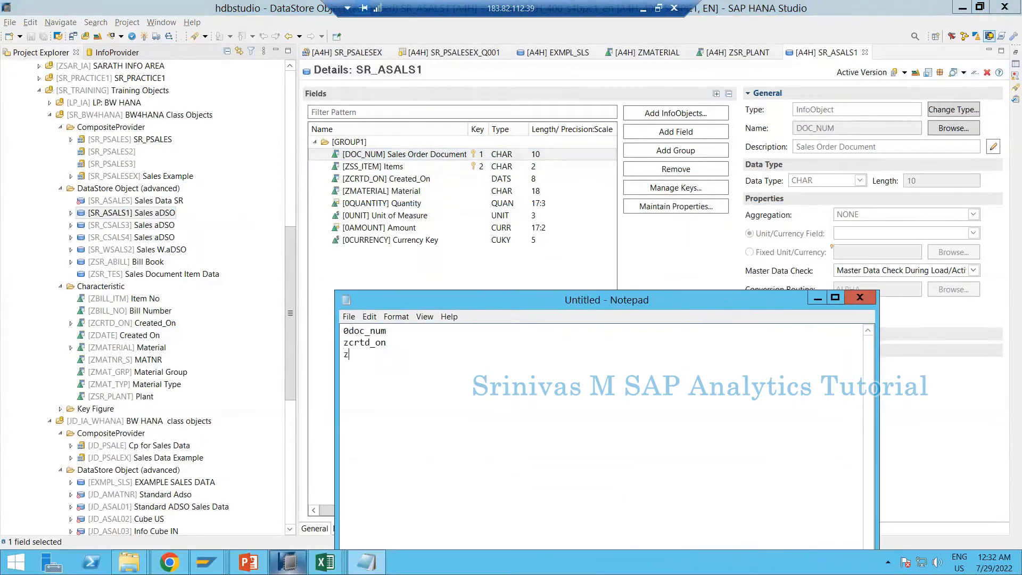
# - Add zmaterial, 0quanity, 0unit and 0comp_code to the Notepad list, one per line
pyautogui.write('ma')
pyautogui.write('terial ')
pyautogui.write('0quanity 0')
pyautogui.write('unit')
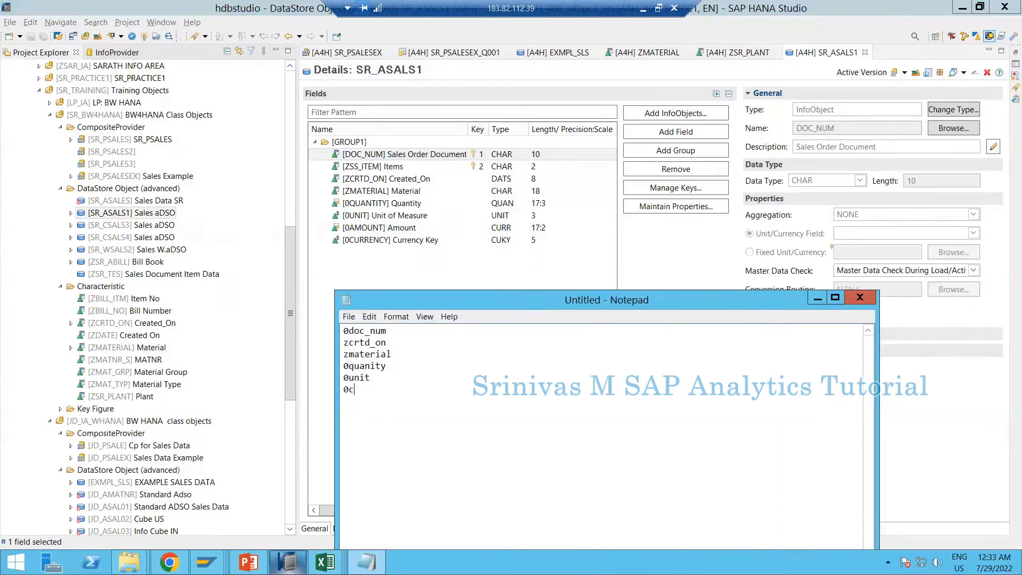
pyautogui.write('omp_code')
pyautogui.press('Return')
# - Switch to the SAP GUI InfoObject maintenance start screen and search for characteristics matching *comp*
pyautogui.click(327, 564)
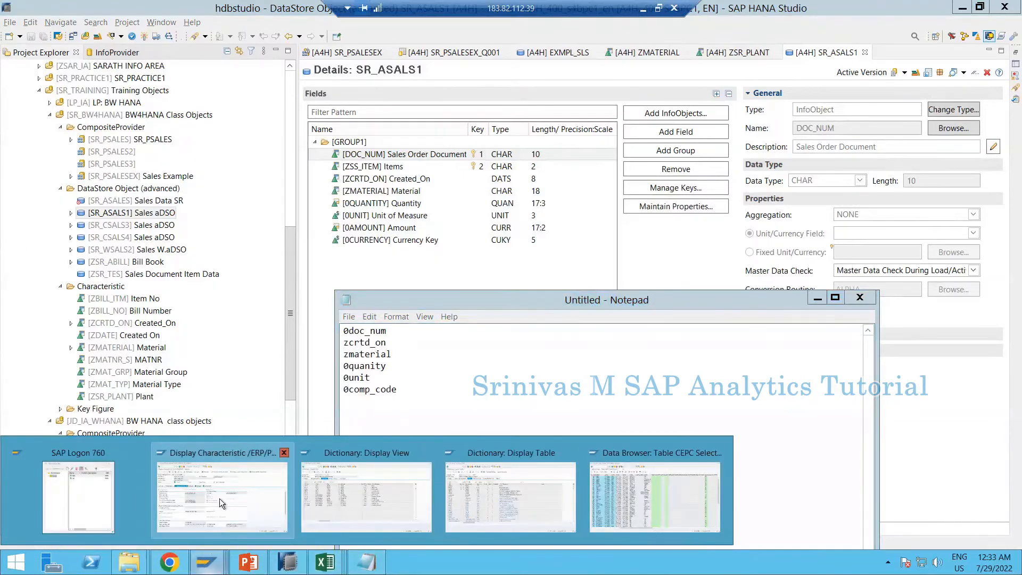
pyautogui.click(219, 498)
pyautogui.moveTo(209, 563)
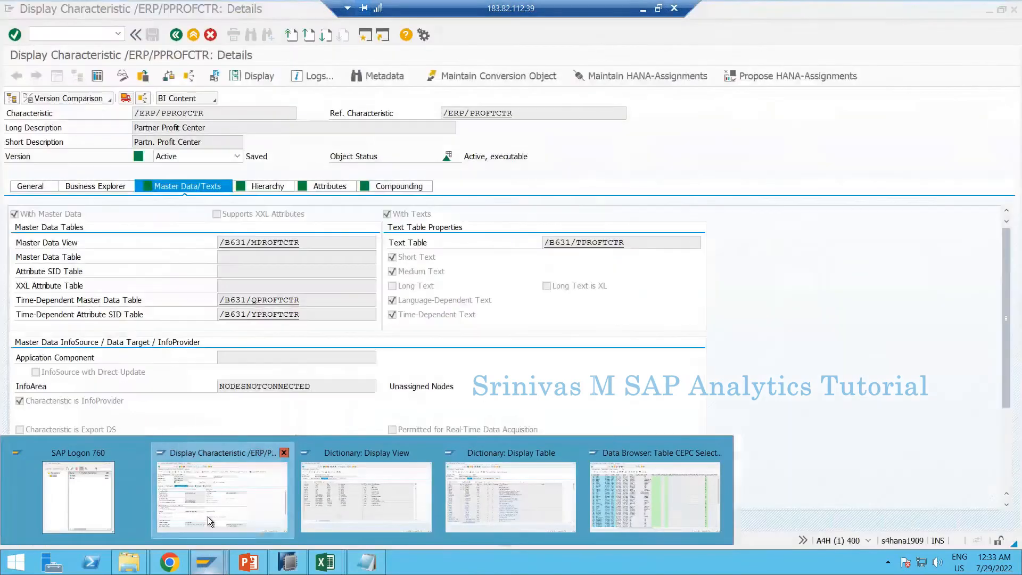
pyautogui.click(208, 517)
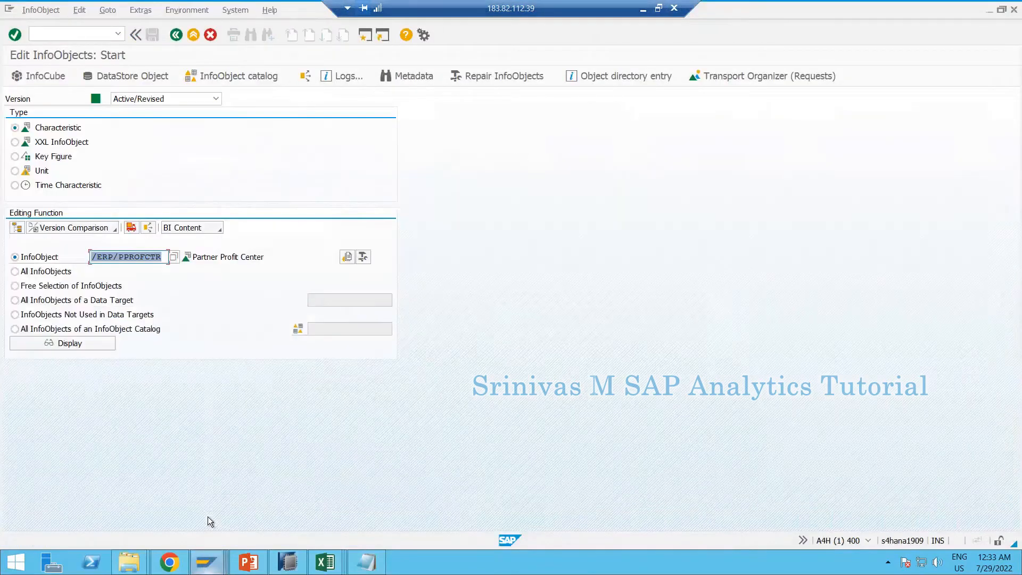
pyautogui.write('*comp')
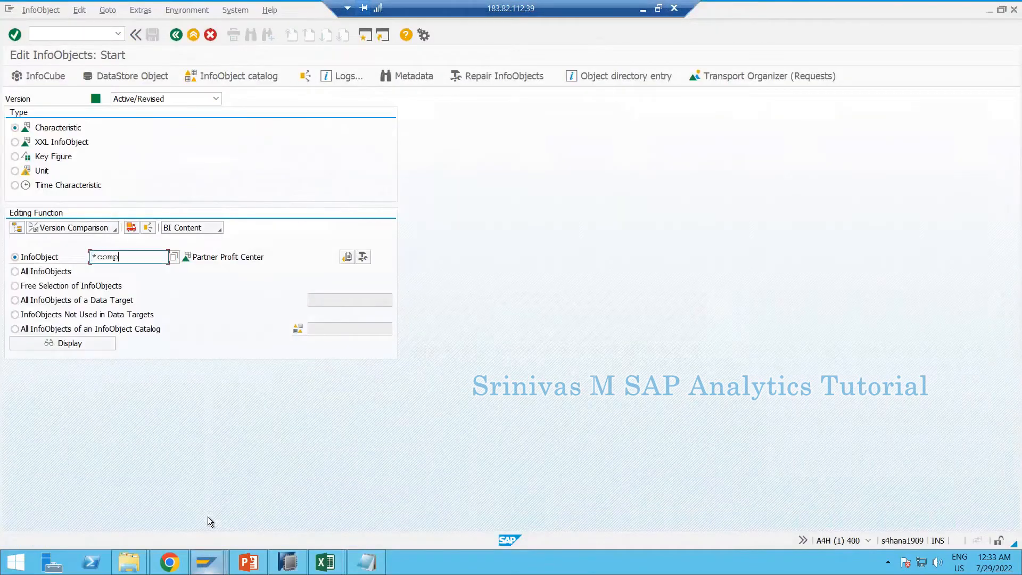
pyautogui.write('*')
pyautogui.press('Return')
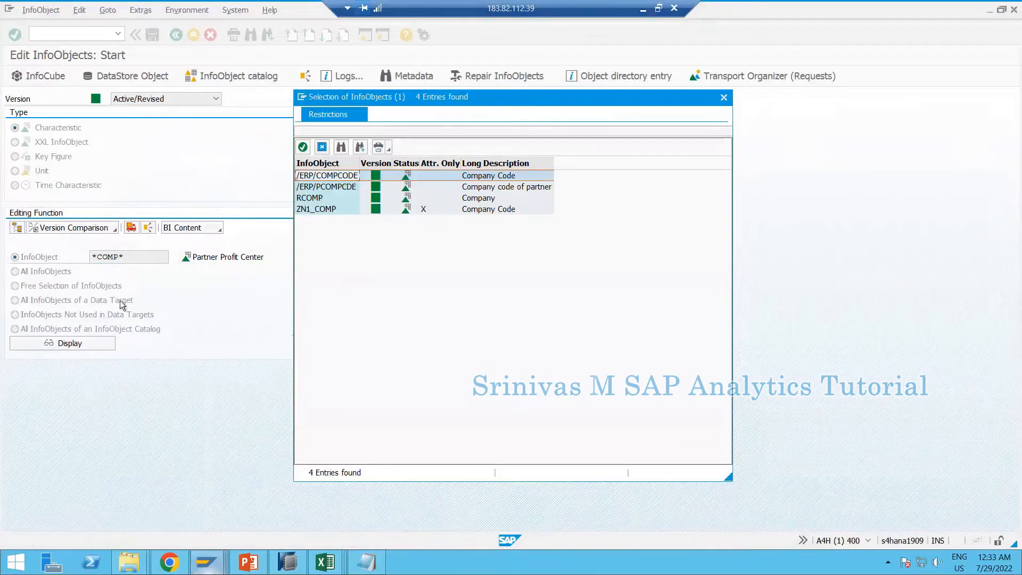
pyautogui.press('Escape')
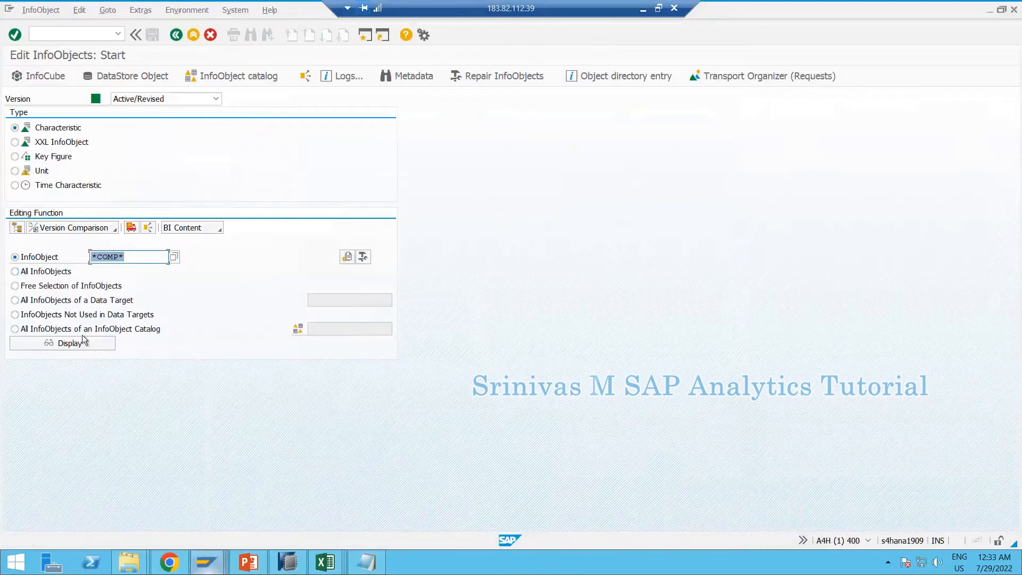
# - Search for characteristics matching z*c*m* and pick the company code InfoObject ZSRCMPCD
pyautogui.write('z')
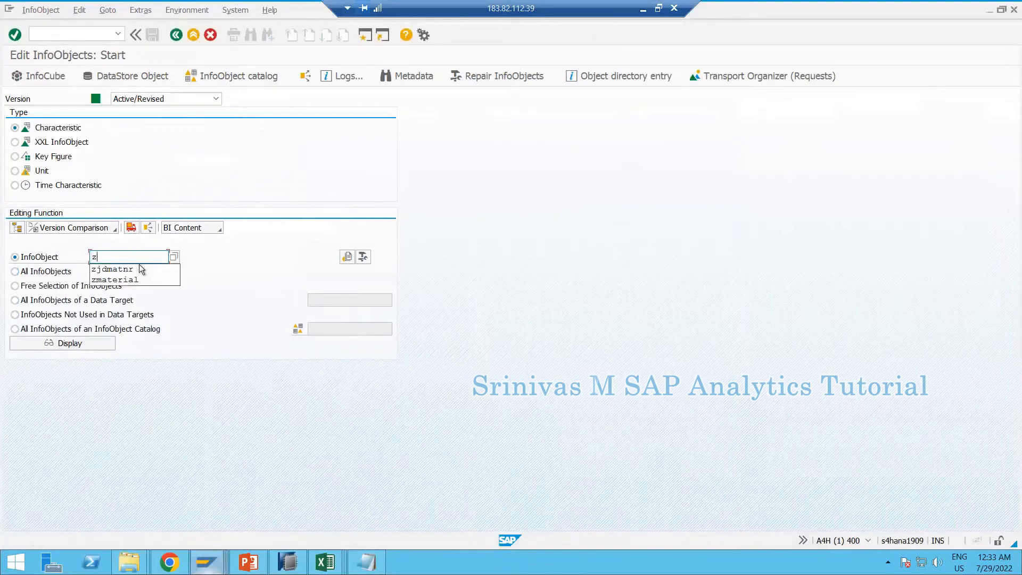
pyautogui.write('*c*m')
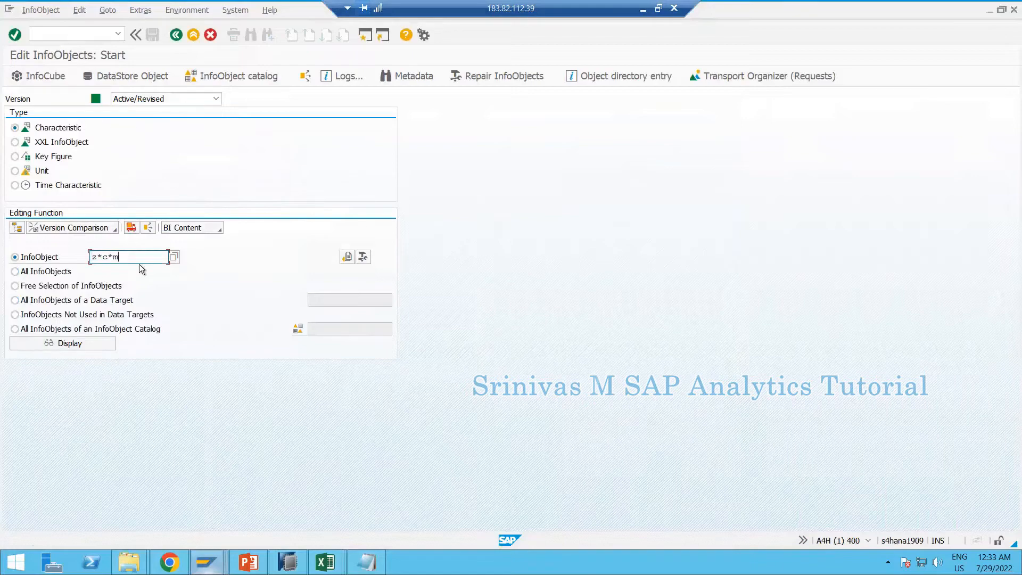
pyautogui.write('*')
pyautogui.press('Return')
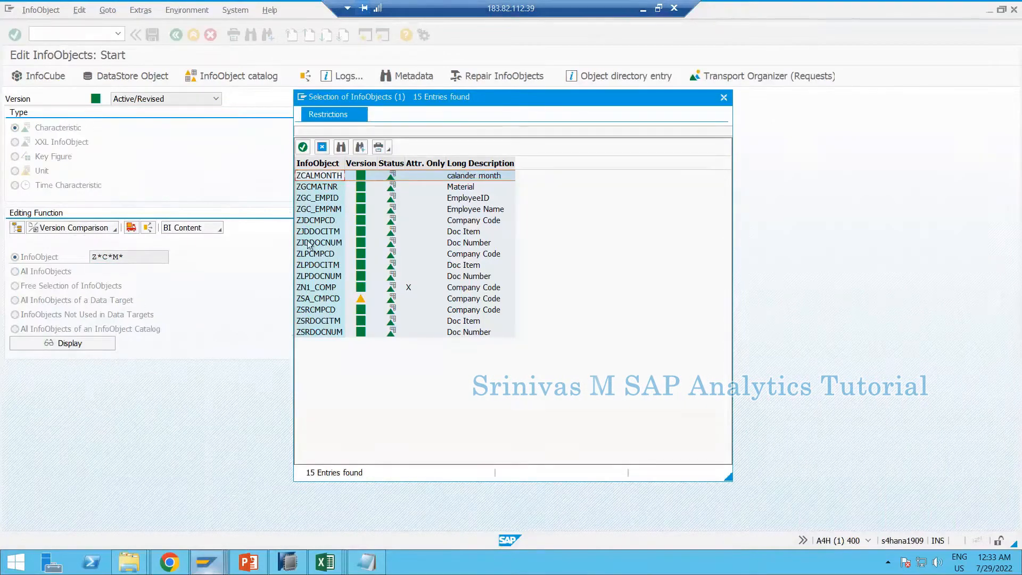
pyautogui.click(321, 300)
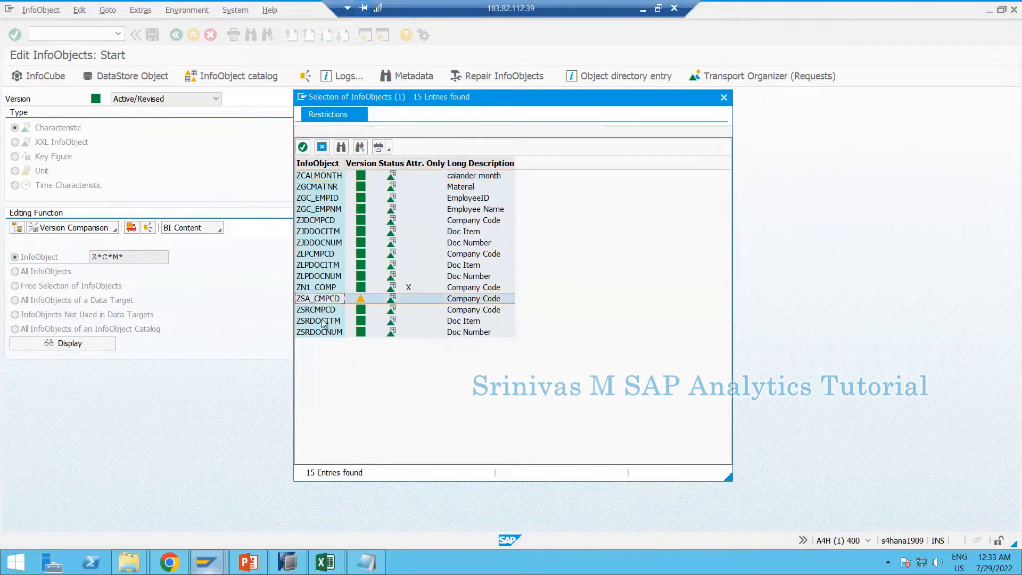
pyautogui.doubleClick(321, 310)
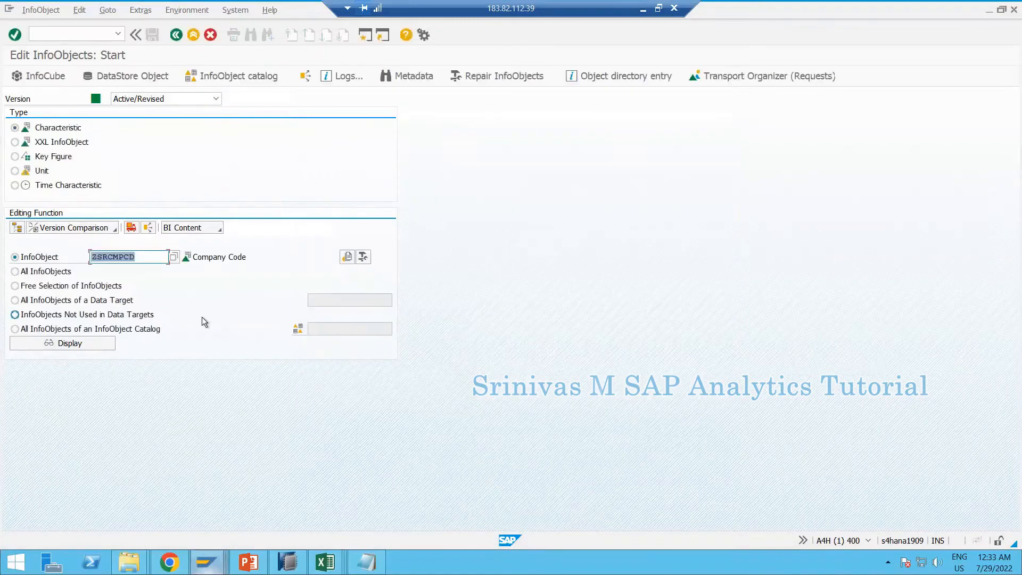
# - Return to the Notepad list and replace 0comp_code with ZSRCMPCD
pyautogui.click(202, 317)
pyautogui.hotkey('alt', 'Tab')
pyautogui.rightClick(367, 562)
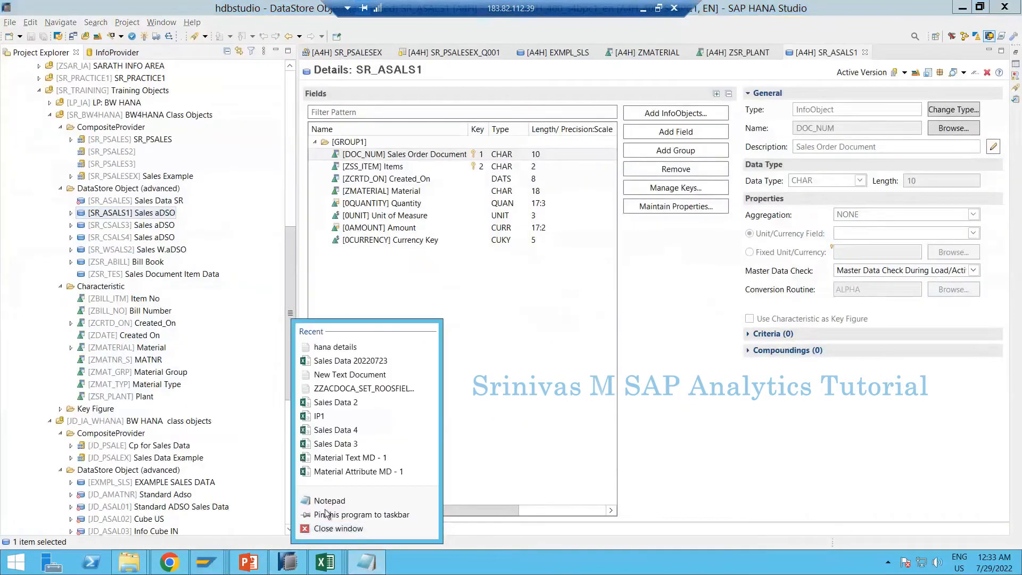
pyautogui.press('Escape')
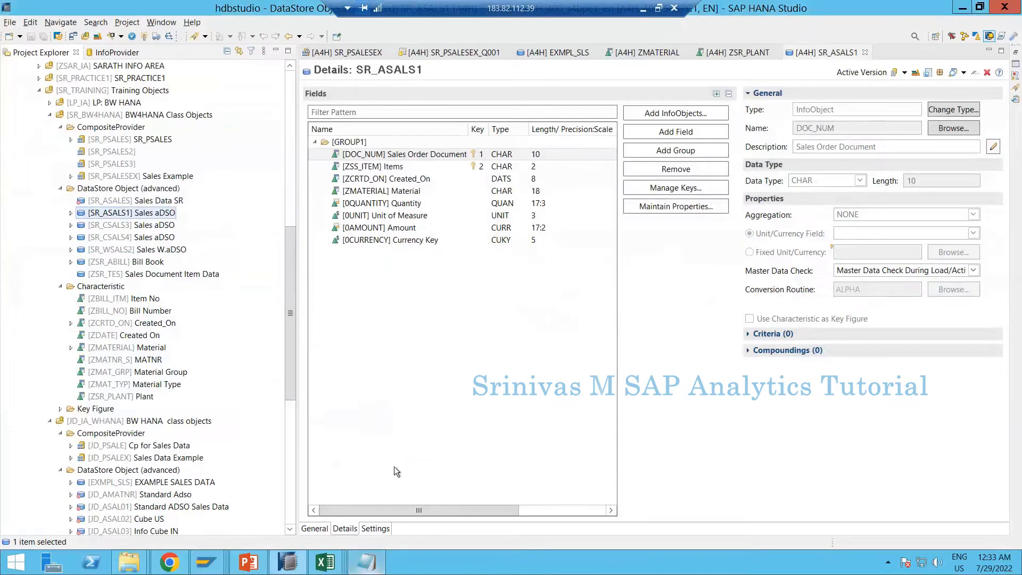
pyautogui.click(362, 562)
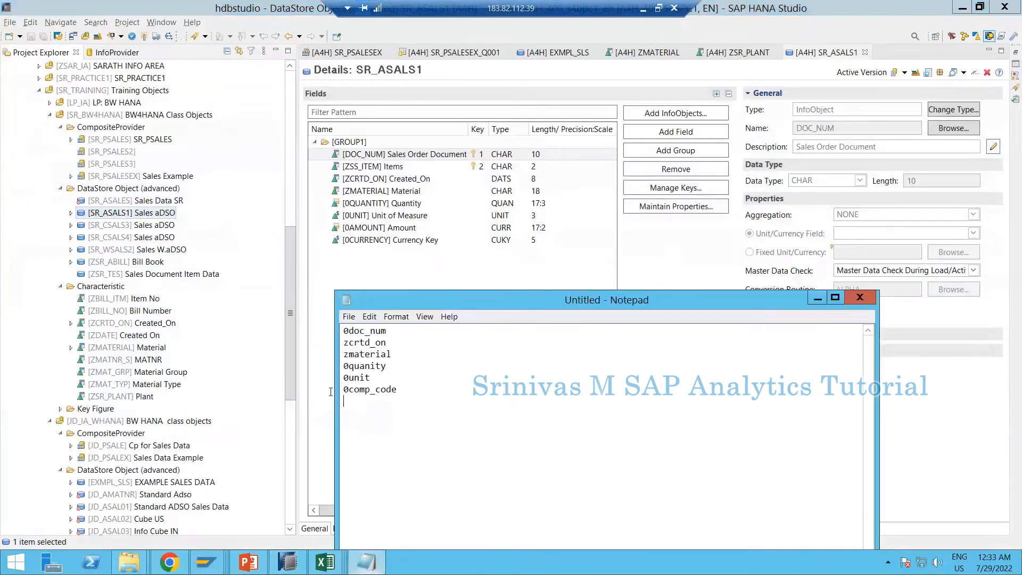
pyautogui.moveTo(398, 389); pyautogui.dragTo(343, 389)
pyautogui.write('ZSRCMPCD')
# - Copy ZSRCNTRY and ZSR_PLANT from E5:F5 on Sheet24 of the Rough Notes workbook to the end of the Notepad list
pyautogui.moveTo(325, 562)
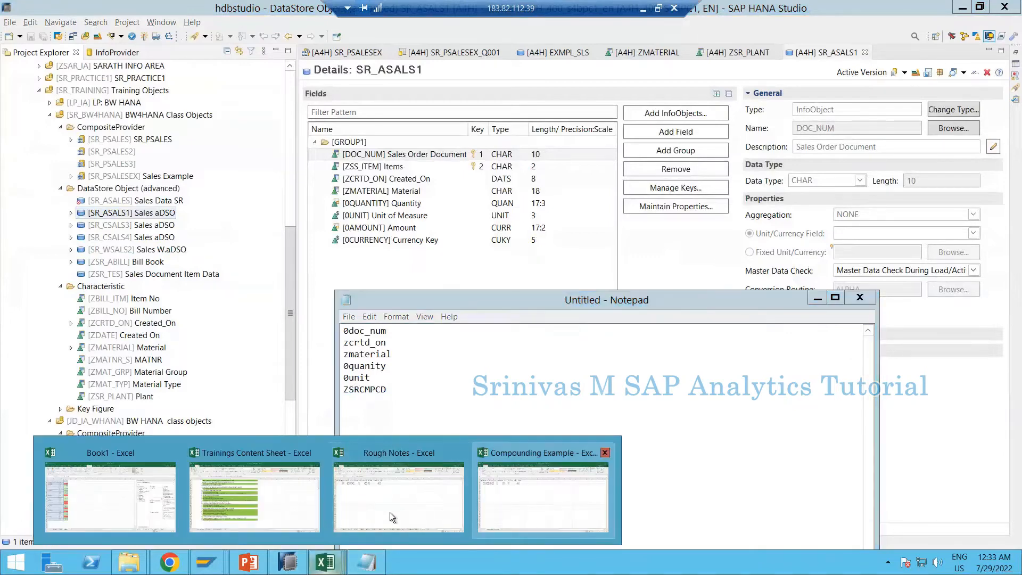
pyautogui.click(452, 522)
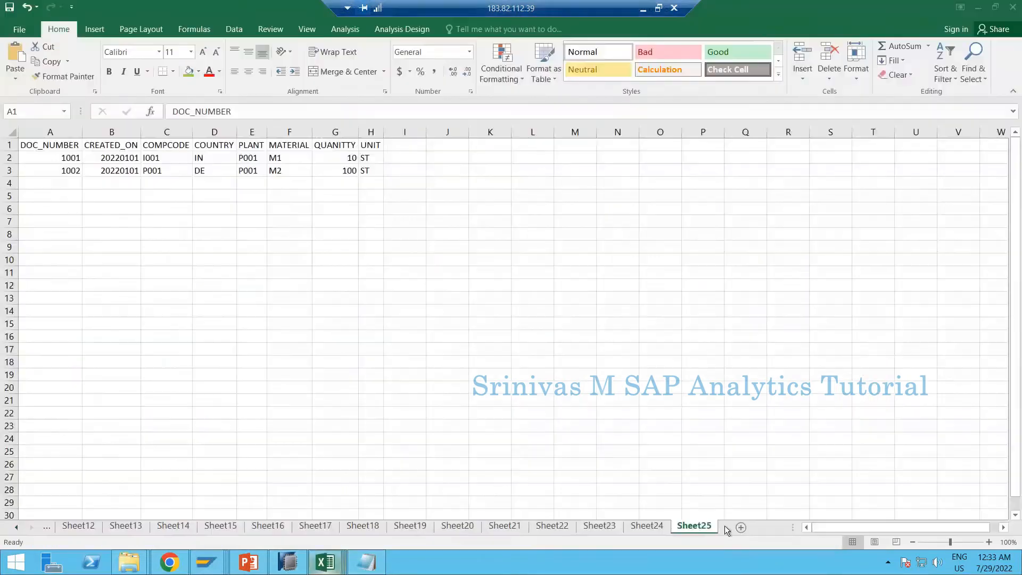
pyautogui.click(647, 527)
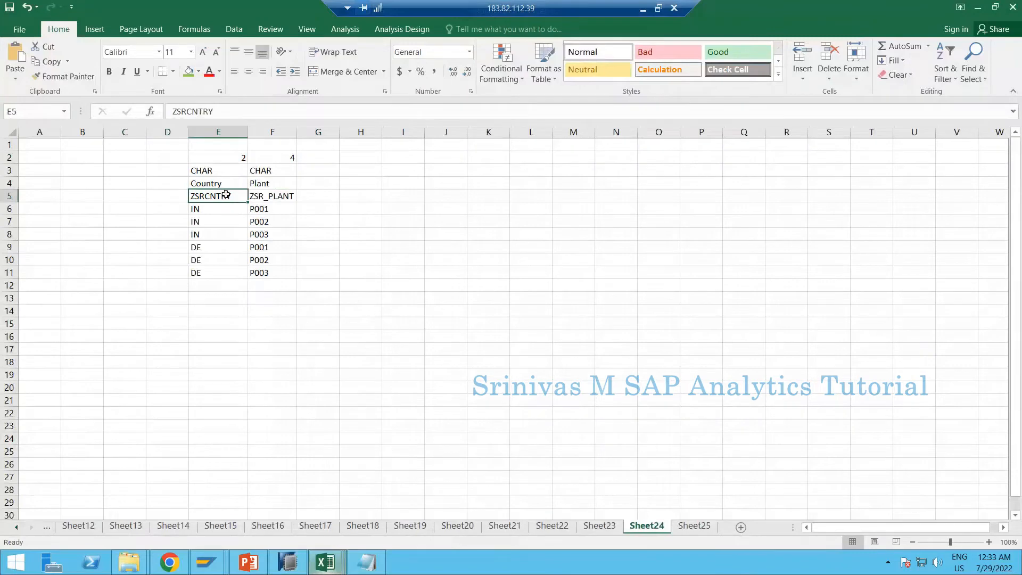
pyautogui.moveTo(225, 195); pyautogui.dragTo(264, 195)
pyautogui.hotkey('ctrl', 'c')
pyautogui.hotkey('alt', 'Tab')
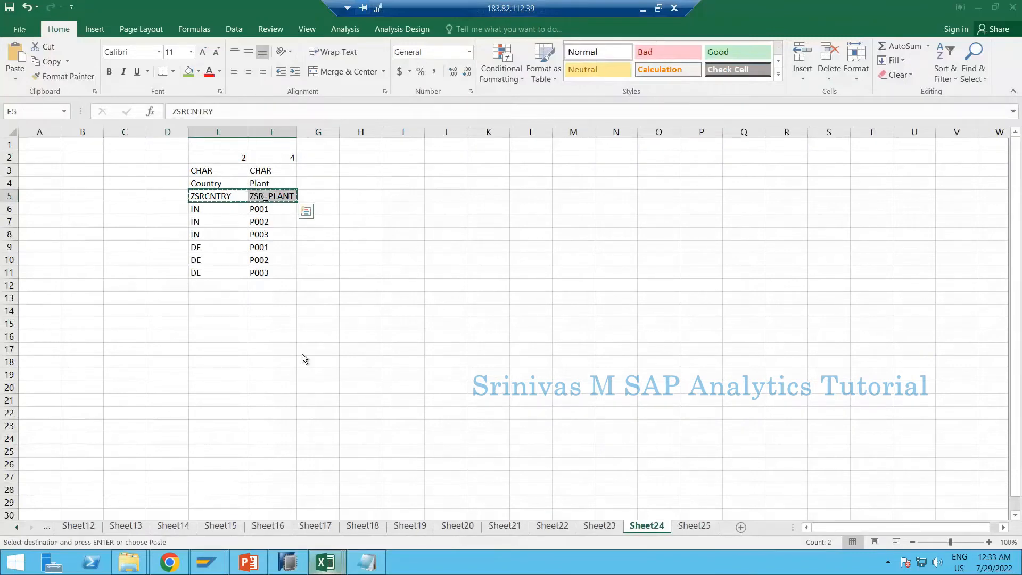
pyautogui.hotkey('ctrl', 'v')
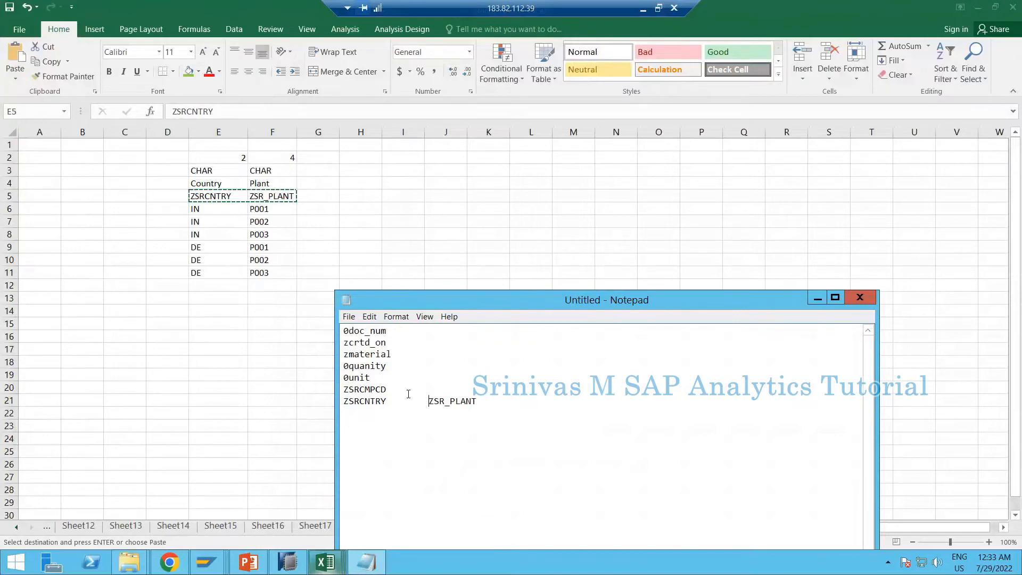
# - Split the pasted names in Notepad so ZSR_PLANT stands on its own line
pyautogui.press('Return')
pyautogui.hotkey('shift', 'End')
pyautogui.press('Delete')
# - In SAP HANA Studio, start a new DataStore Object (advanced) in the SR_BW4HANA InfoArea
pyautogui.hotkey('alt', 'Tab')
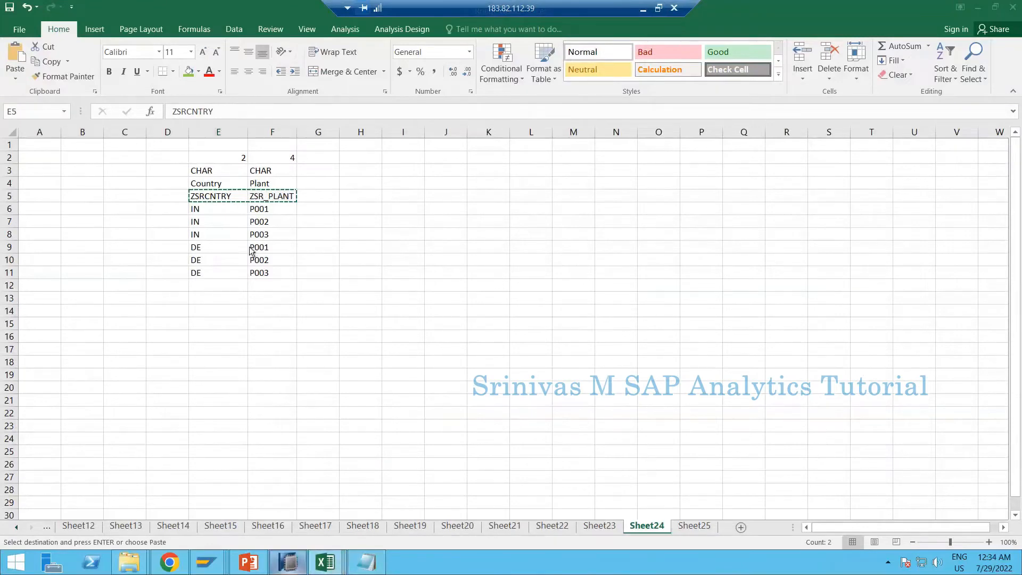
pyautogui.hotkey('alt', 'Tab')
pyautogui.scroll(1, 122, 298)
pyautogui.click(121, 302)
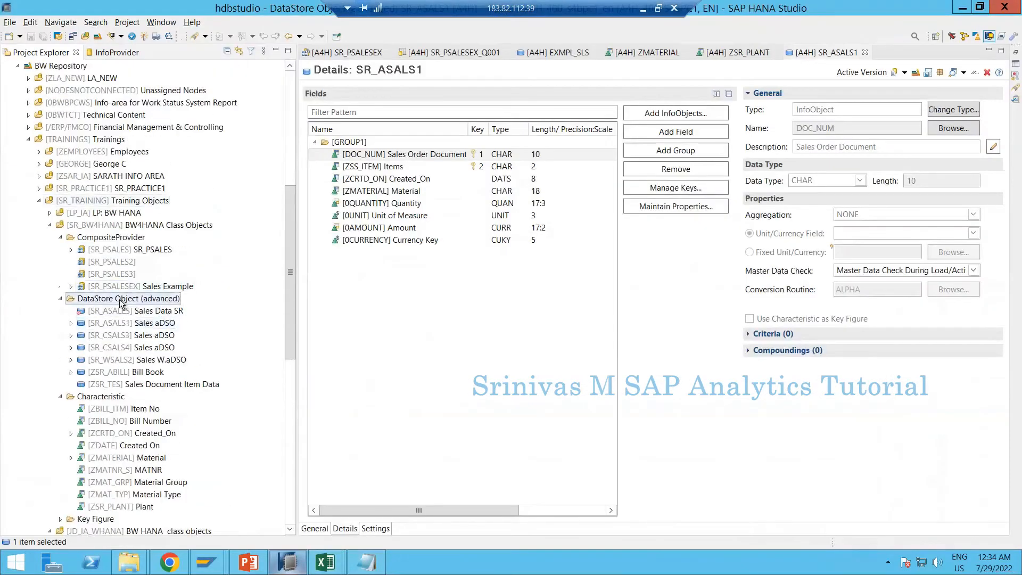
pyautogui.rightClick(122, 302)
pyautogui.moveTo(176, 308)
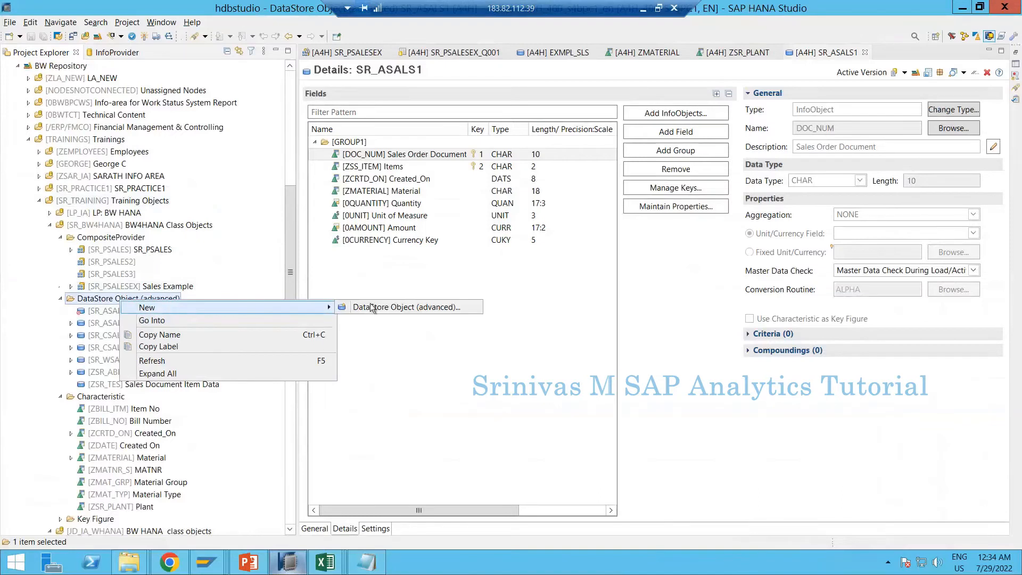
pyautogui.click(372, 307)
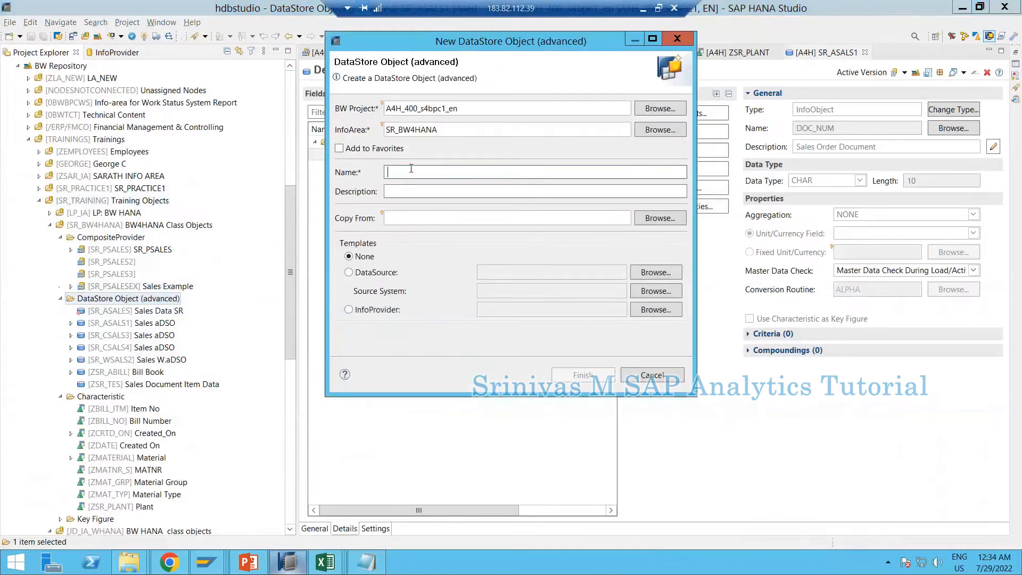
# - Create the DataStore object as SR_ACMPE with description Compounding Example and show its field details
pyautogui.write('SR')
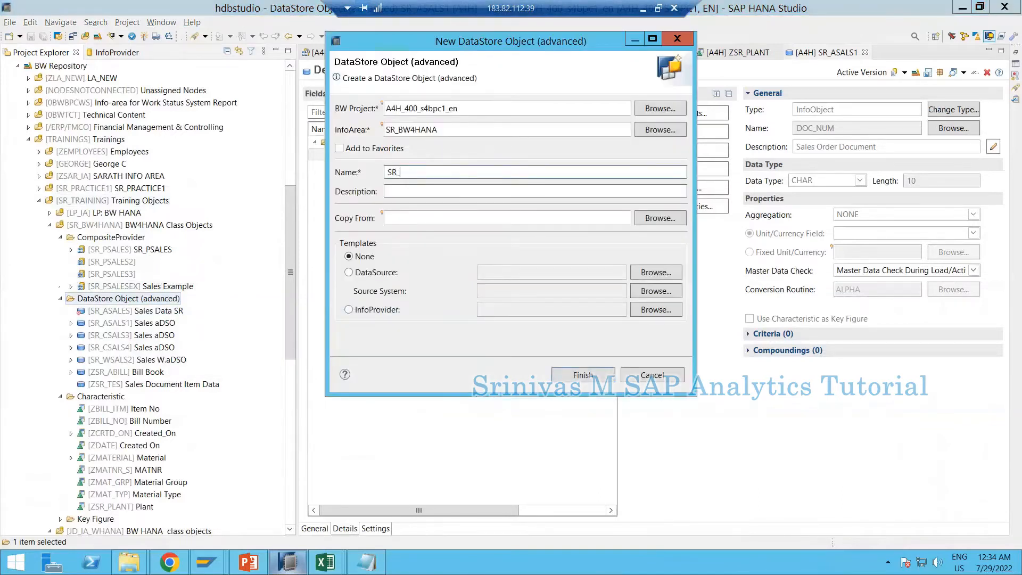
pyautogui.write('_ACMPE')
pyautogui.click(410, 193)
pyautogui.write('C')
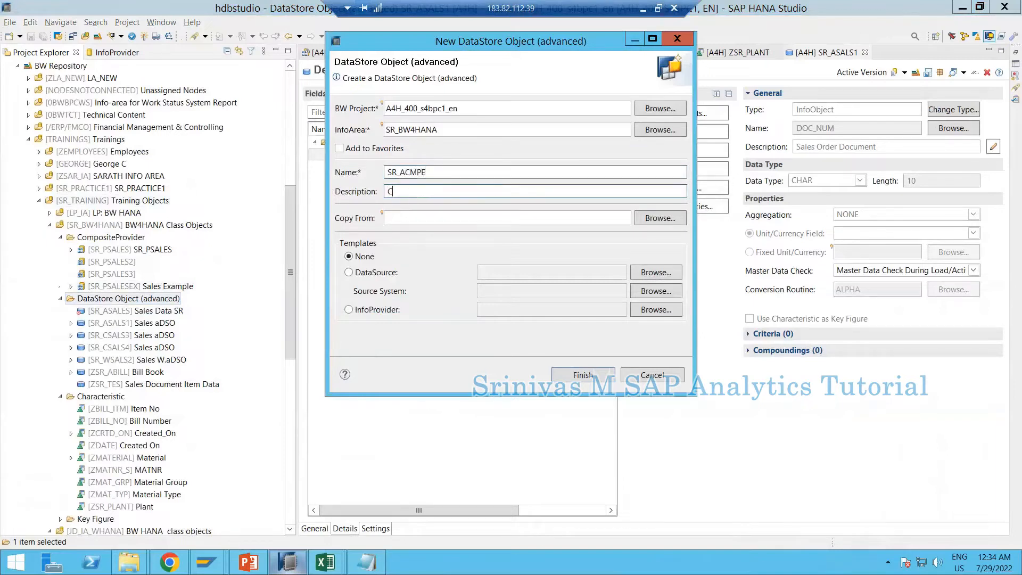
pyautogui.write('ompounding Example')
pyautogui.click(598, 379)
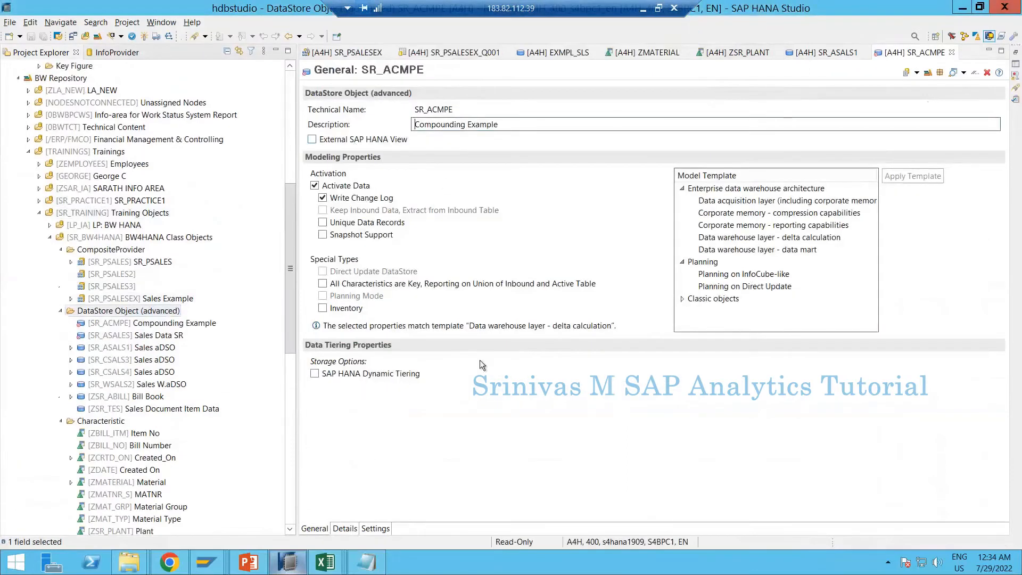
pyautogui.click(345, 529)
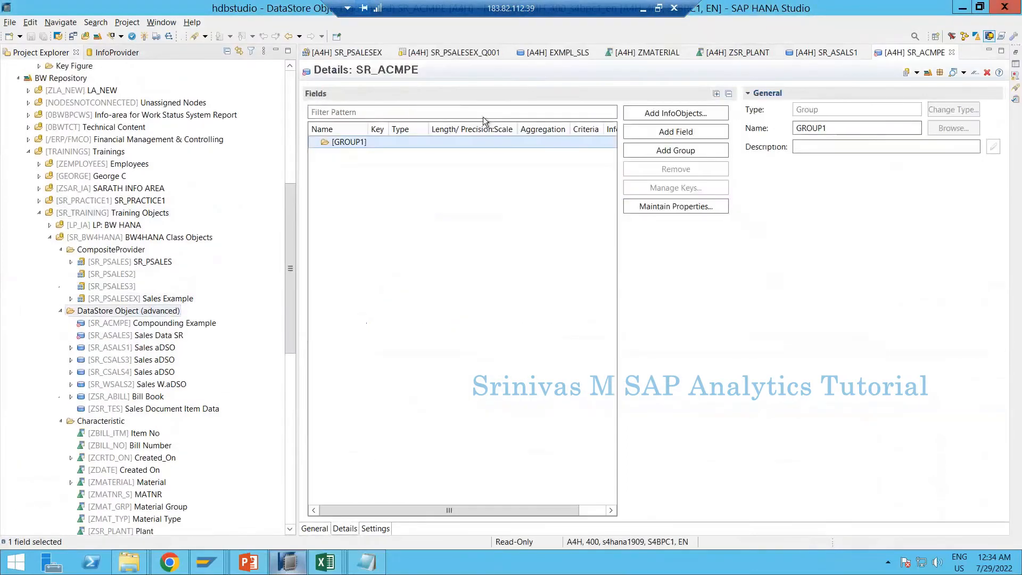
# - Open the InfoObject selection for SR_ACMPE and filter it by 0doc_num, copied from the Notepad list
pyautogui.click(684, 115)
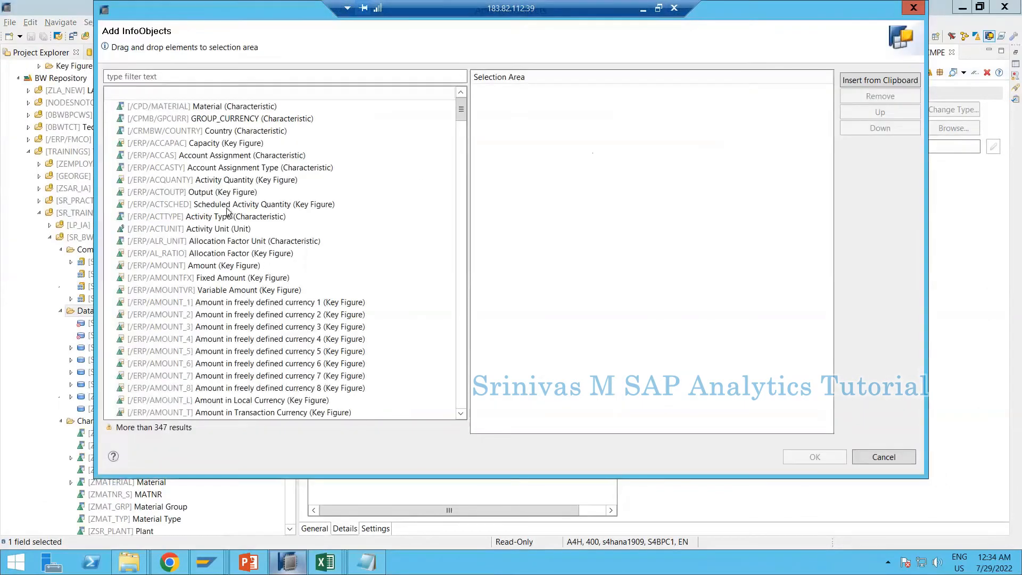
pyautogui.click(153, 81)
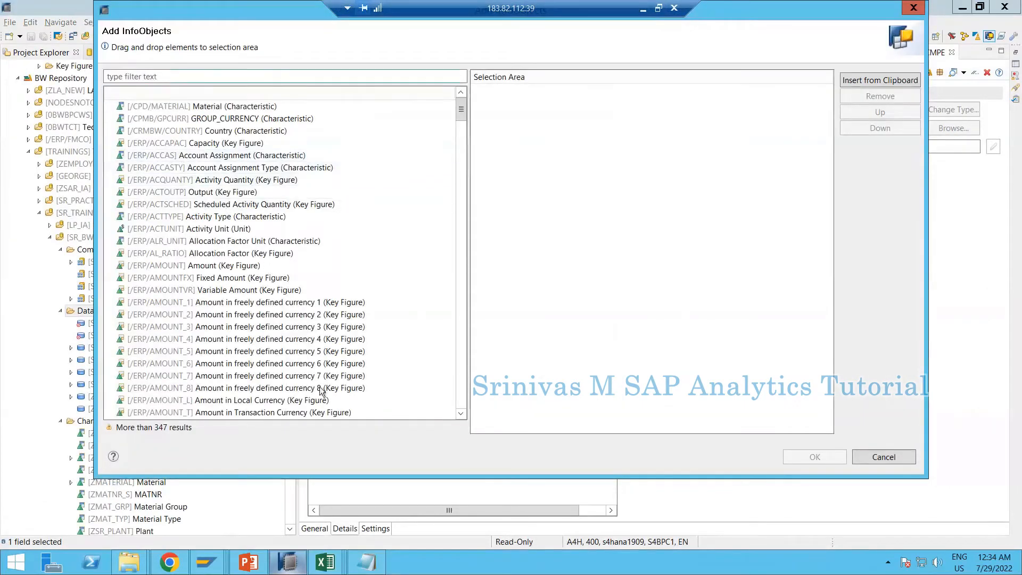
pyautogui.click(366, 562)
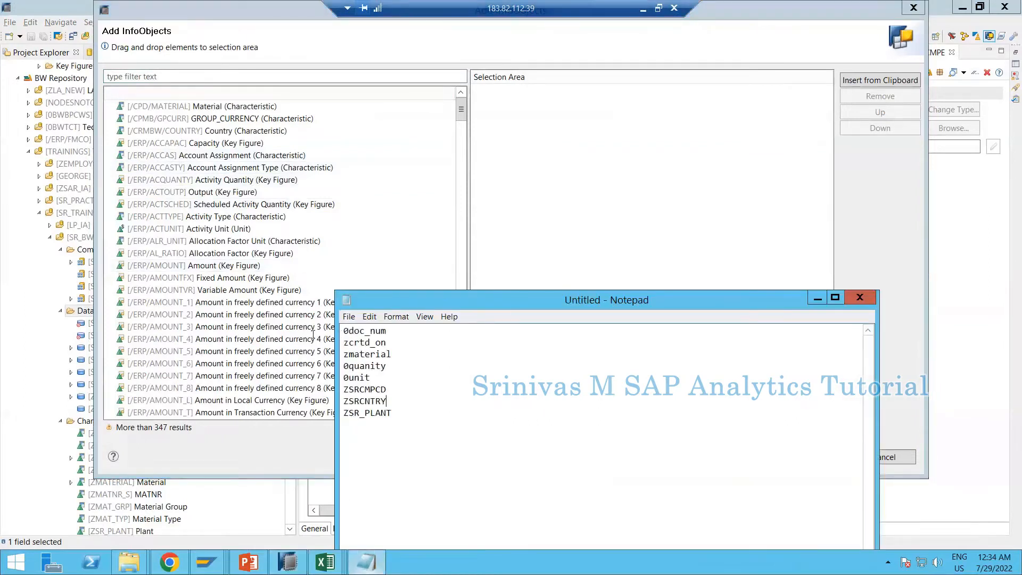
pyautogui.moveTo(387, 331); pyautogui.dragTo(314, 335)
pyautogui.click(253, 78)
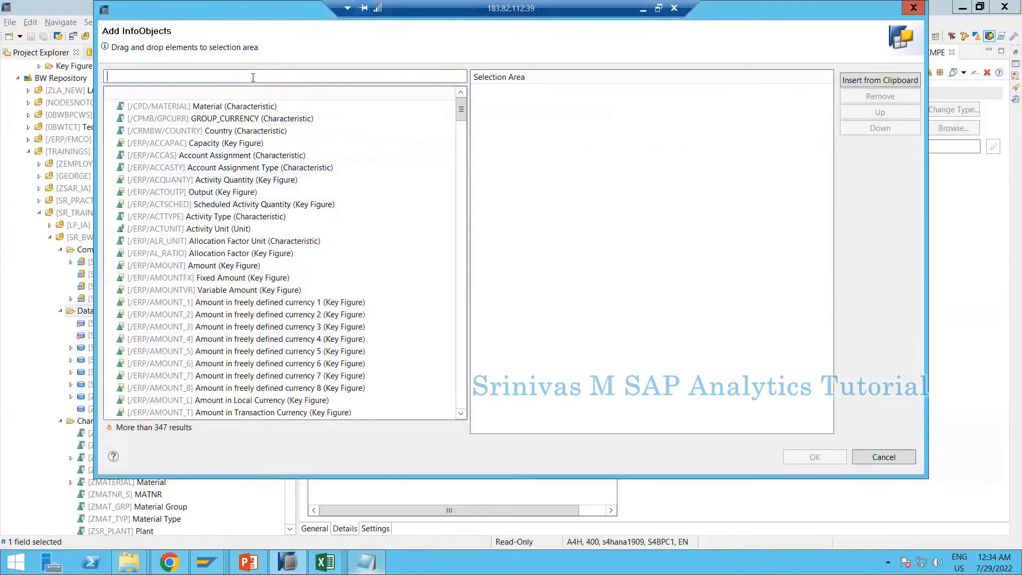
pyautogui.hotkey('ctrl', 'v')
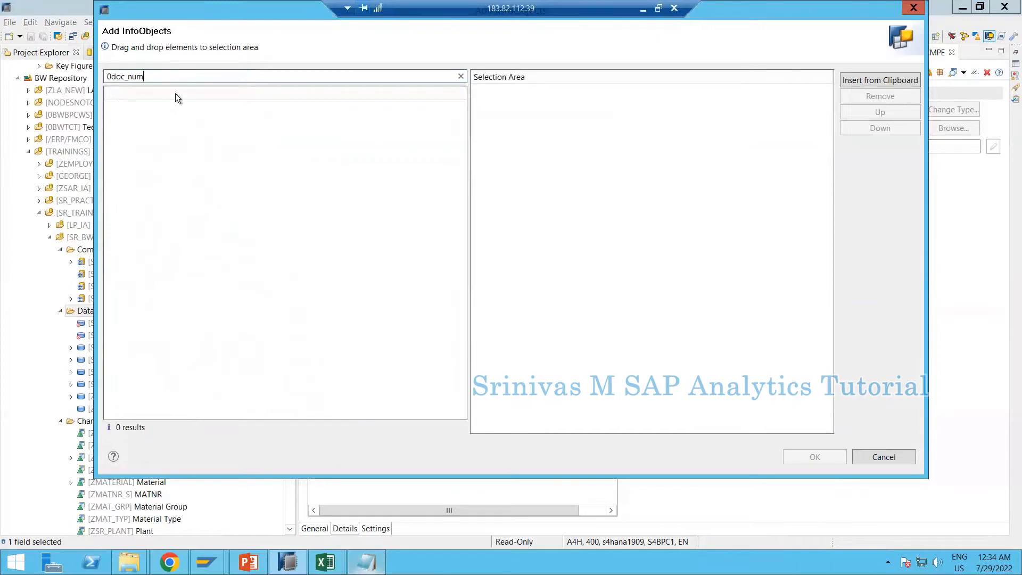
# - Try filtering the available InfoObjects by 0doc and zd, clearing the filter after each attempt
pyautogui.press('BackSpace')
pyautogui.press('BackSpace')
pyautogui.press('BackSpace')
pyautogui.press('BackSpace')
pyautogui.press('BackSpace')
pyautogui.press('BackSpace')
pyautogui.press('BackSpace')
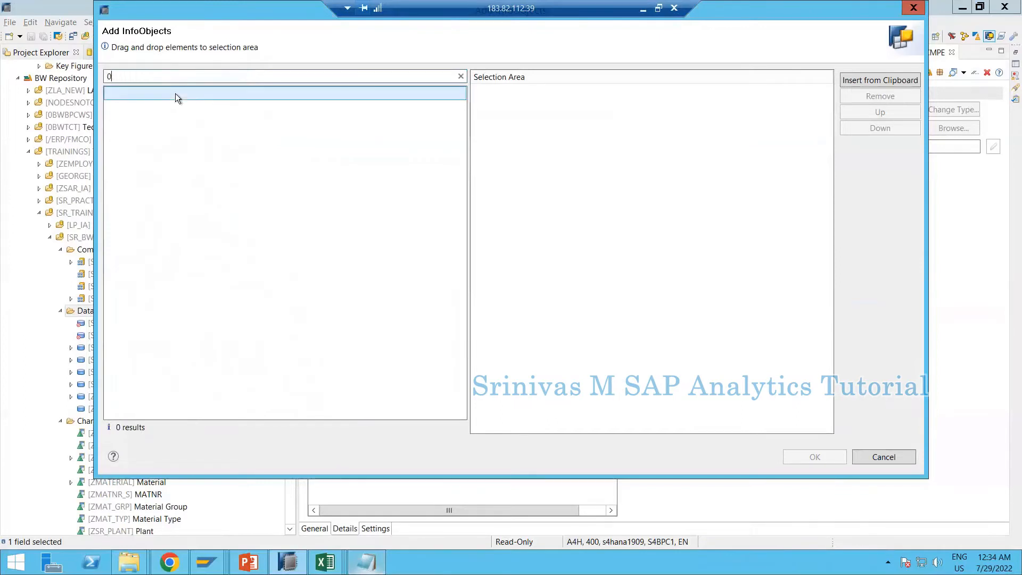
pyautogui.write('doc')
pyautogui.press('BackSpace')
pyautogui.press('BackSpace')
pyautogui.press('BackSpace')
pyautogui.press('BackSpace')
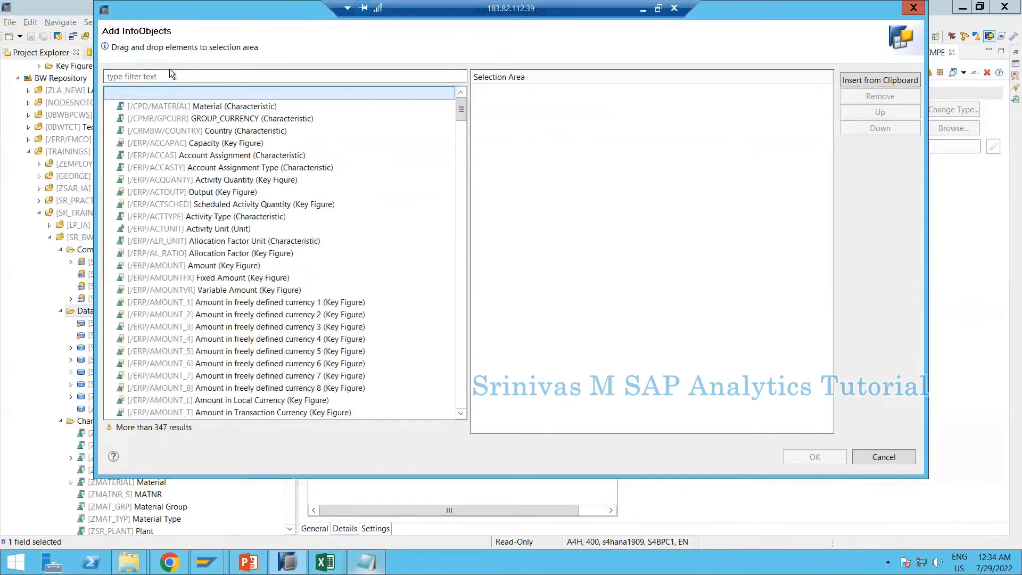
pyautogui.write('z')
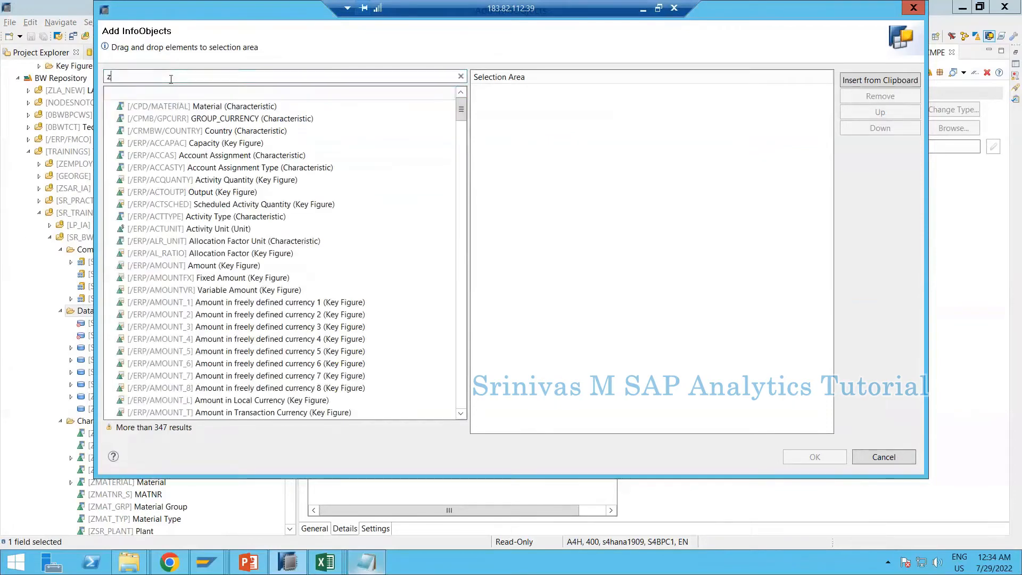
pyautogui.write('d')
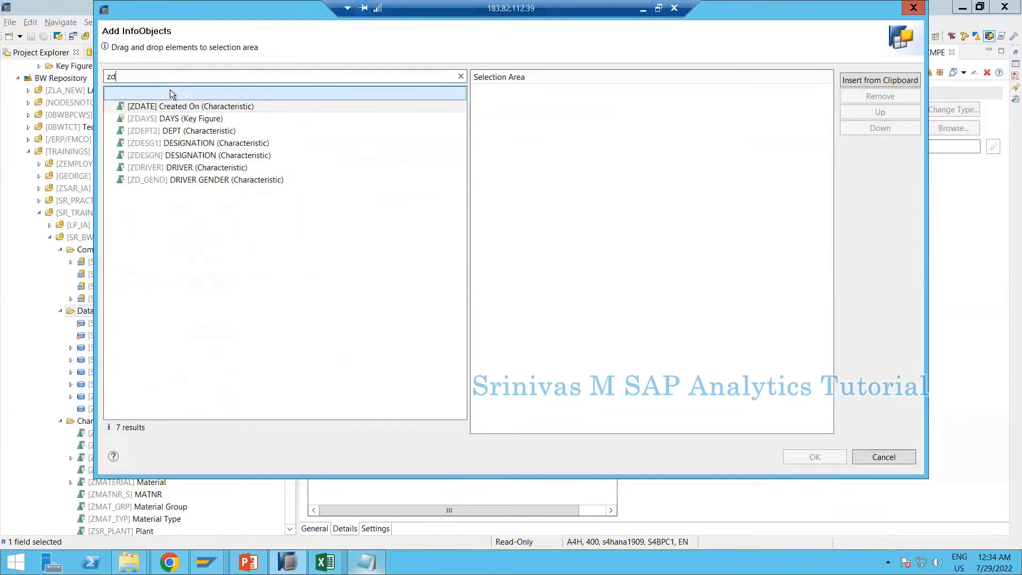
pyautogui.press('BackSpace')
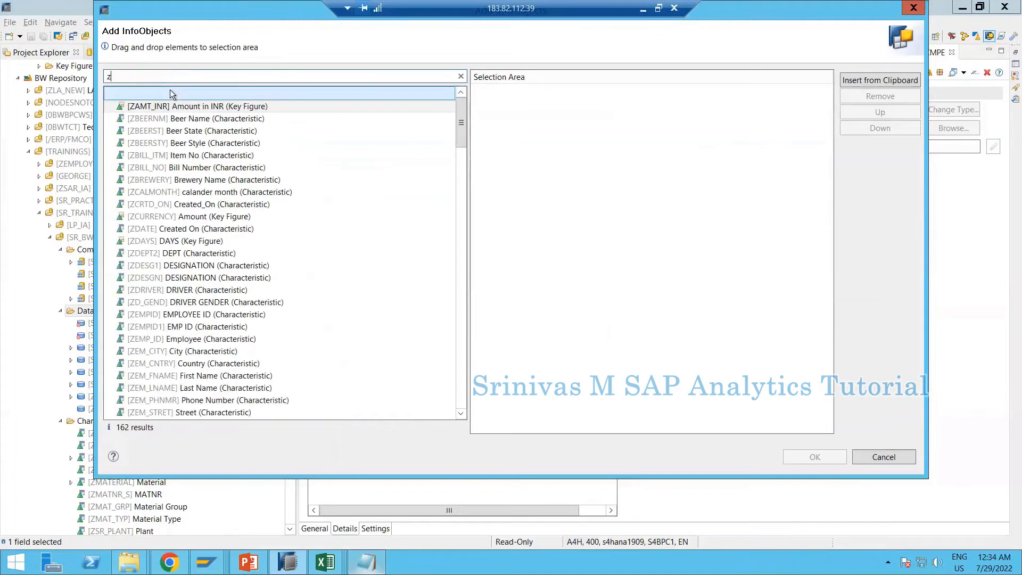
pyautogui.press('BackSpace')
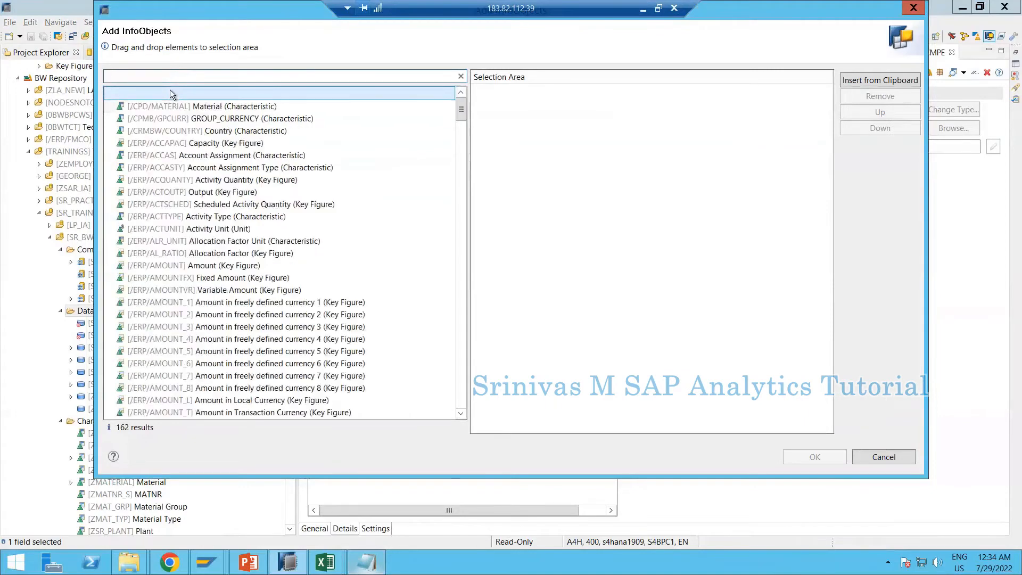
# - Filter the InfoObjects by *doc and keep only ZSRDOCNUM in the selection, removing the wrongly added ZSRDOCITM
pyautogui.click(171, 73)
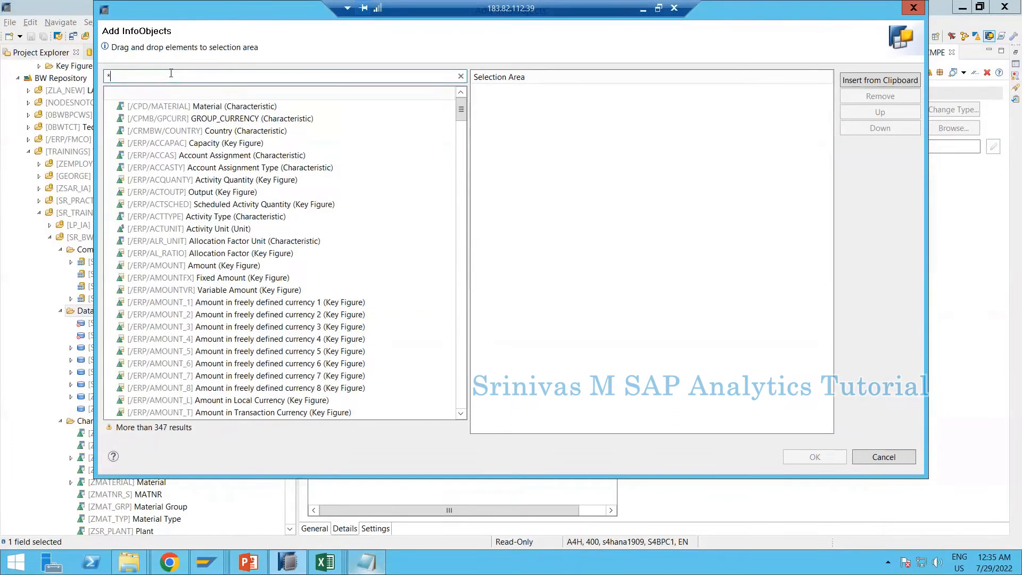
pyautogui.write('*doc')
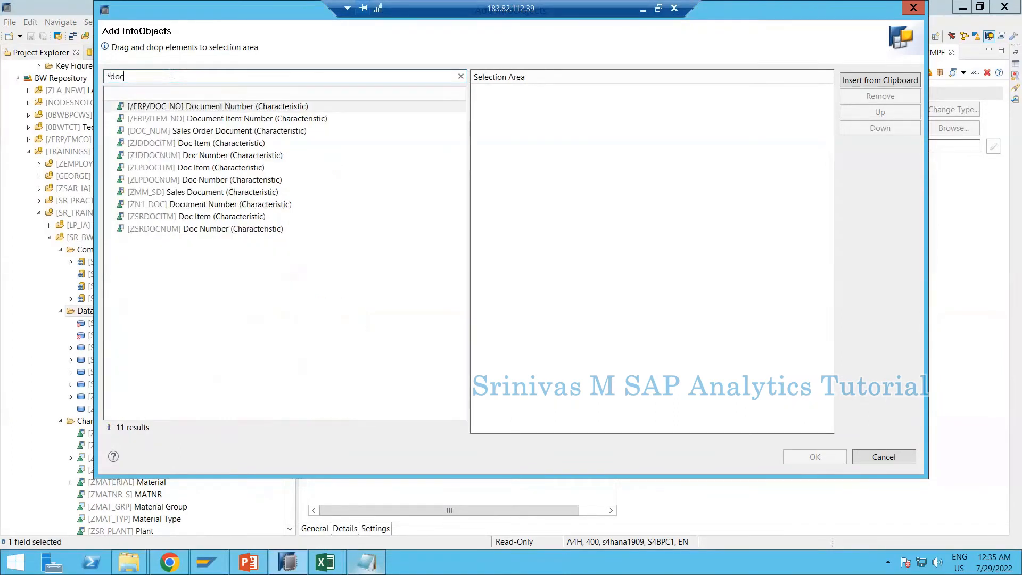
pyautogui.doubleClick(155, 218)
pyautogui.moveTo(162, 230); pyautogui.dragTo(541, 90)
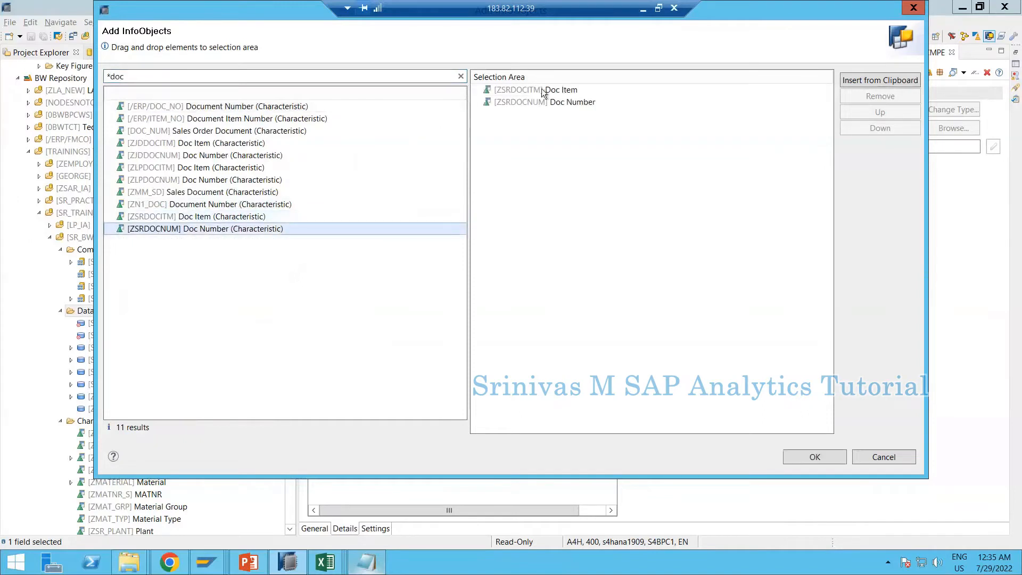
pyautogui.click(666, 90)
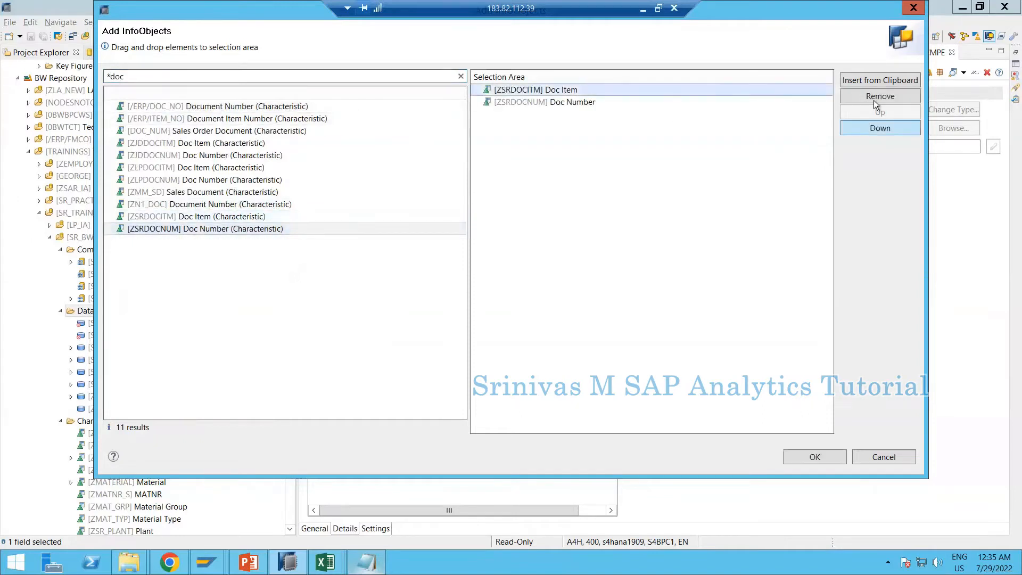
pyautogui.click(876, 98)
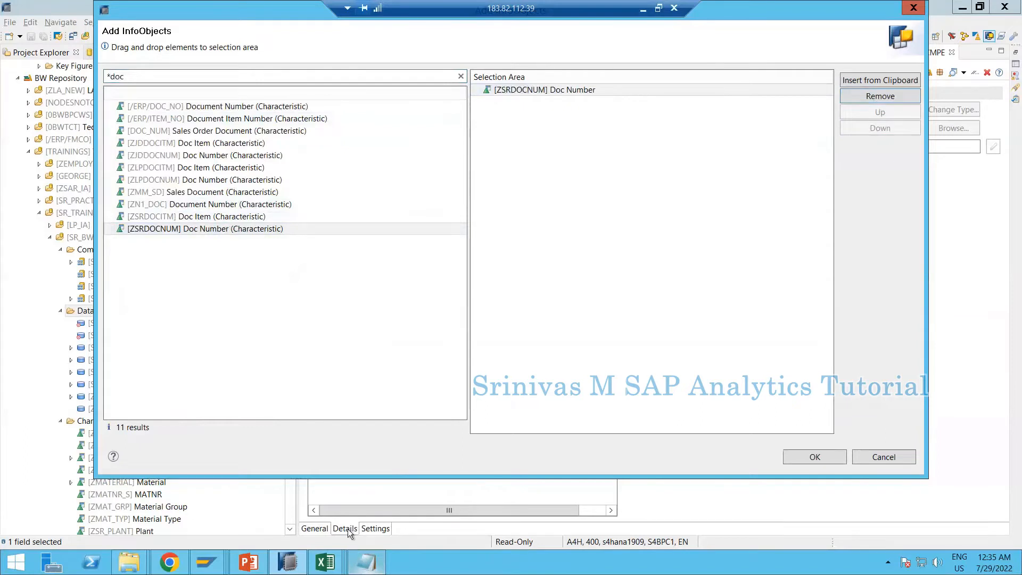
# - Copy zcrtd_on from the Notepad list, filter the InfoObjects by it and add ZCRTD_ON to the selection
pyautogui.click(365, 562)
pyautogui.moveTo(391, 343); pyautogui.dragTo(330, 345)
pyautogui.hotkey('ctrl', 'c')
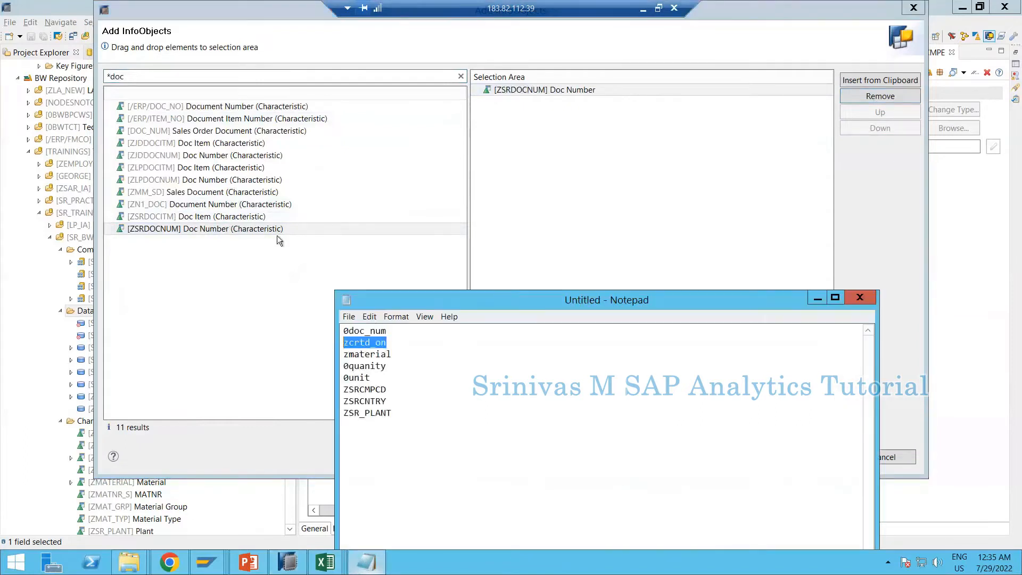
pyautogui.click(113, 76)
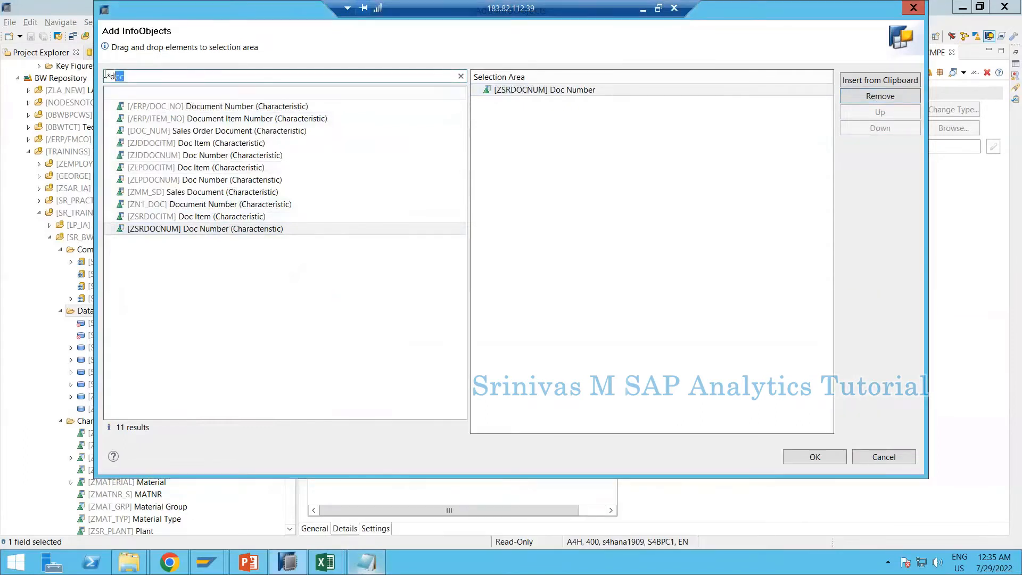
pyautogui.moveTo(106, 75); pyautogui.dragTo(102, 76)
pyautogui.hotkey('ctrl', 'v')
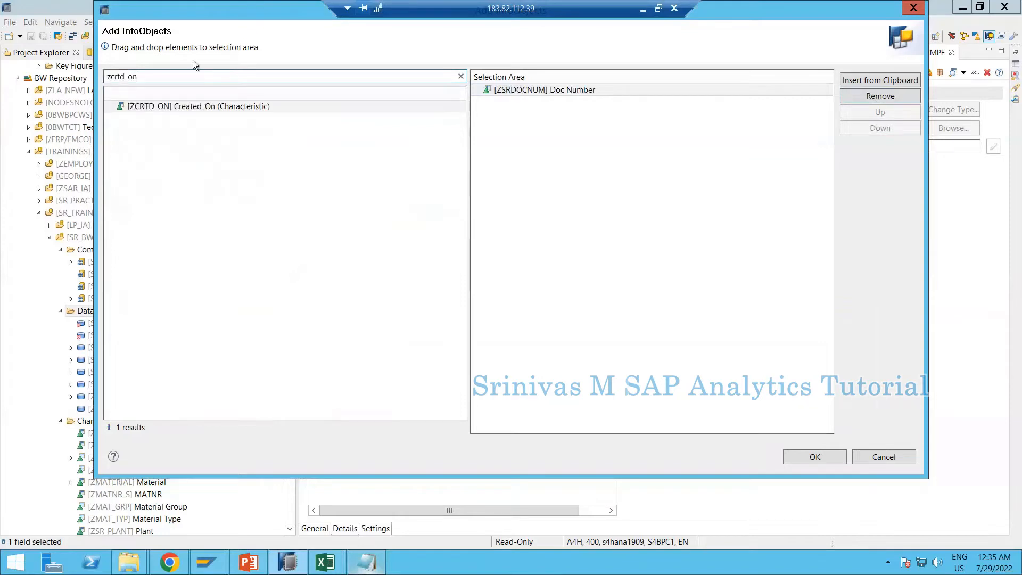
pyautogui.doubleClick(185, 106)
# - Find the material characteristic using zmaterial from the Notepad list and add ZMATERIAL to the selection
pyautogui.hotkey('alt', 'Tab')
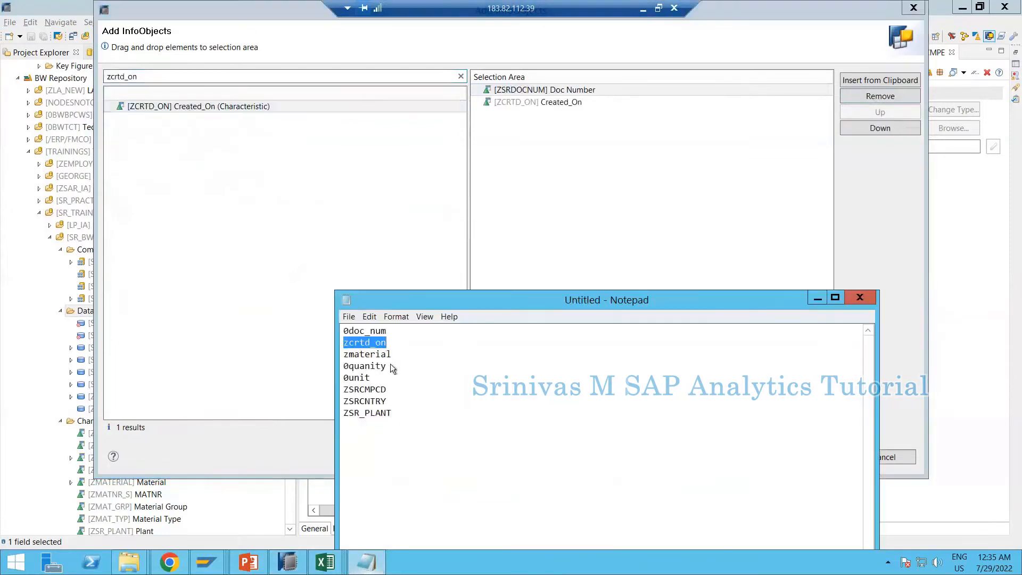
pyautogui.doubleClick(335, 354)
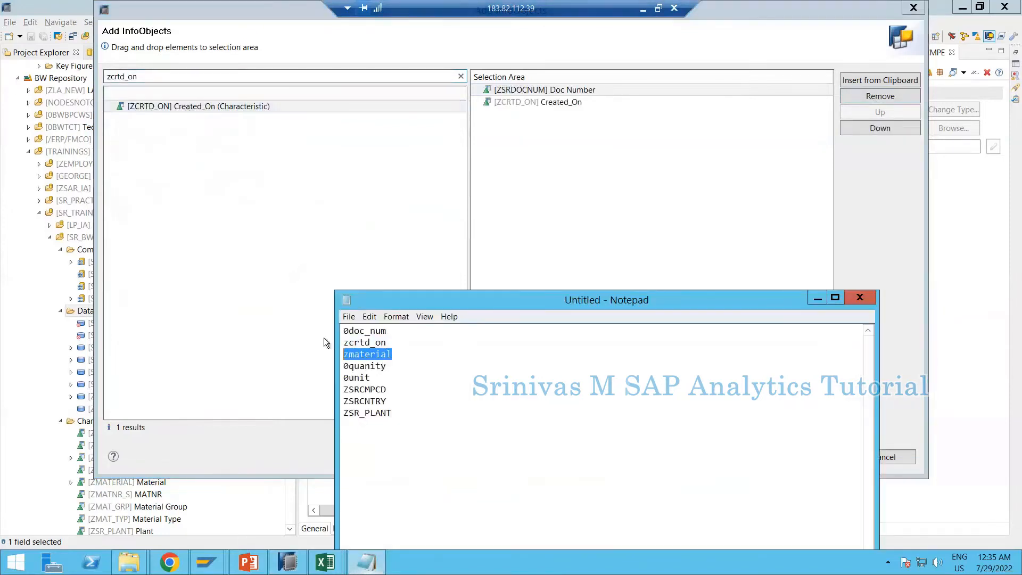
pyautogui.hotkey('ctrl', 'c')
pyautogui.hotkey('alt', 'Tab')
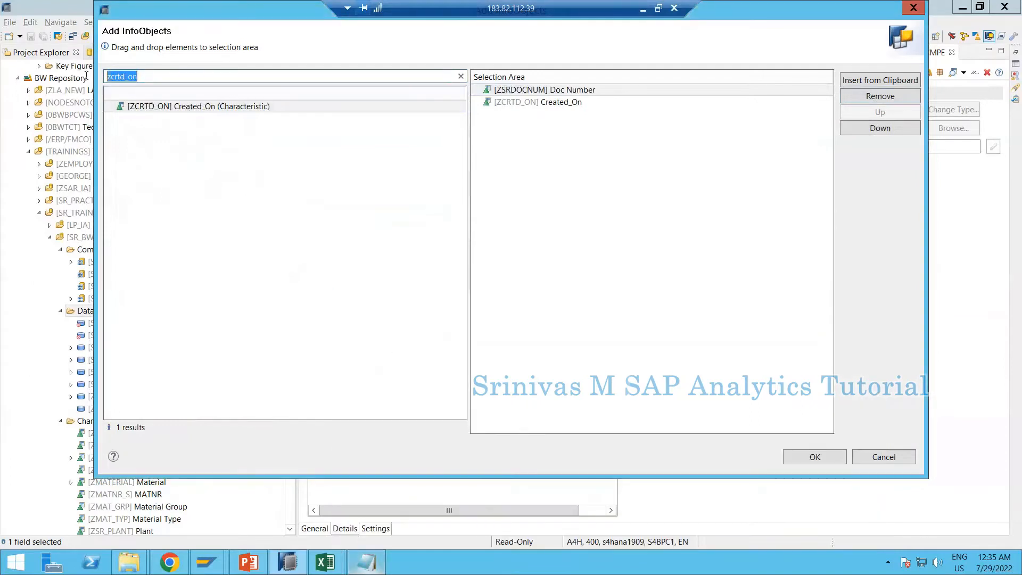
pyautogui.hotkey('ctrl', 'v')
pyautogui.doubleClick(159, 106)
# - Look up ZSRCMPCD from the Notepad list in the InfoObject filter and add the Company Code characteristic to the selection
pyautogui.hotkey('alt', 'Tab')
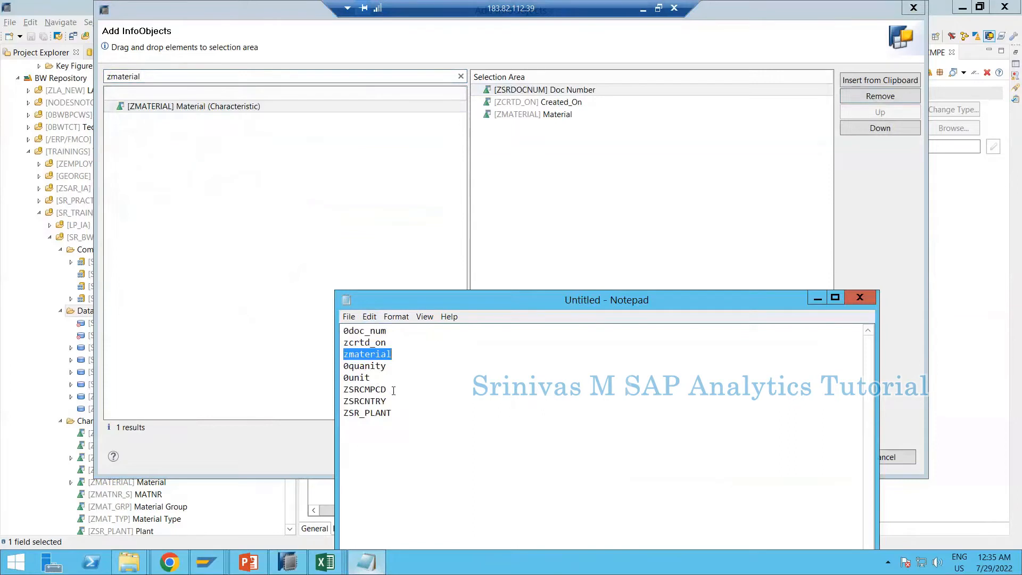
pyautogui.moveTo(394, 391); pyautogui.dragTo(341, 392)
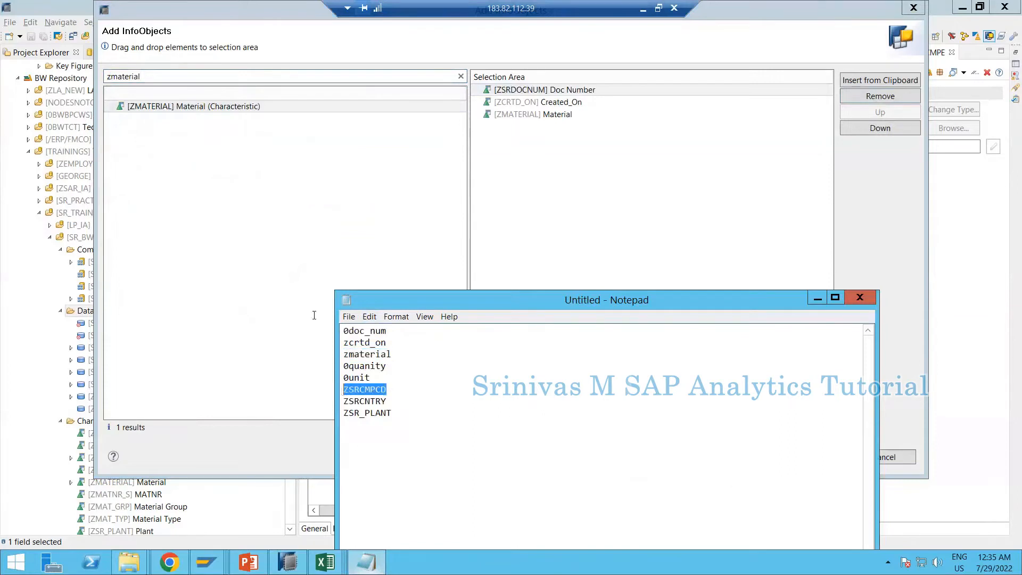
pyautogui.click(184, 75)
pyautogui.moveTo(183, 76); pyautogui.dragTo(88, 77)
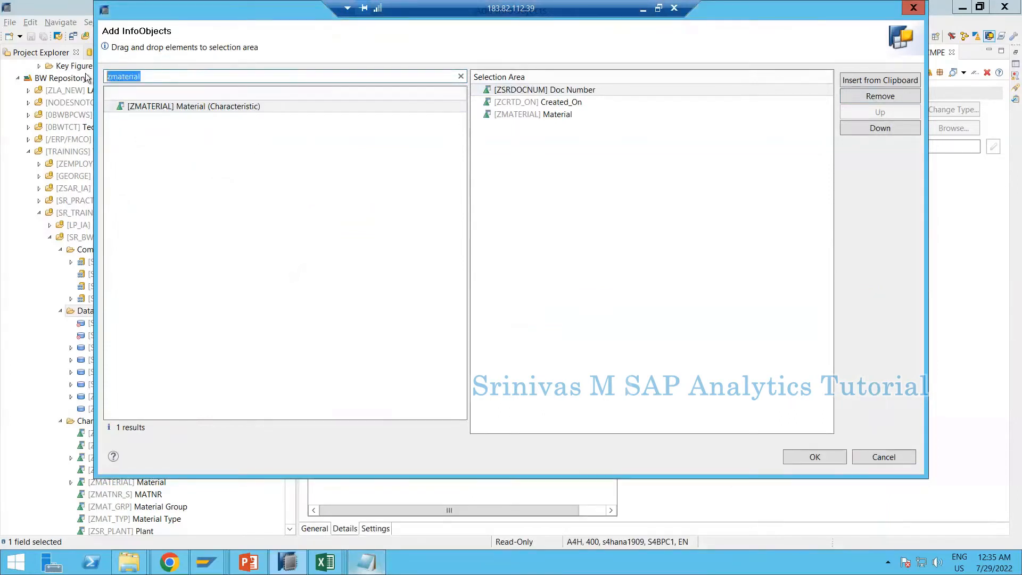
pyautogui.hotkey('ctrl', 'v')
pyautogui.doubleClick(180, 107)
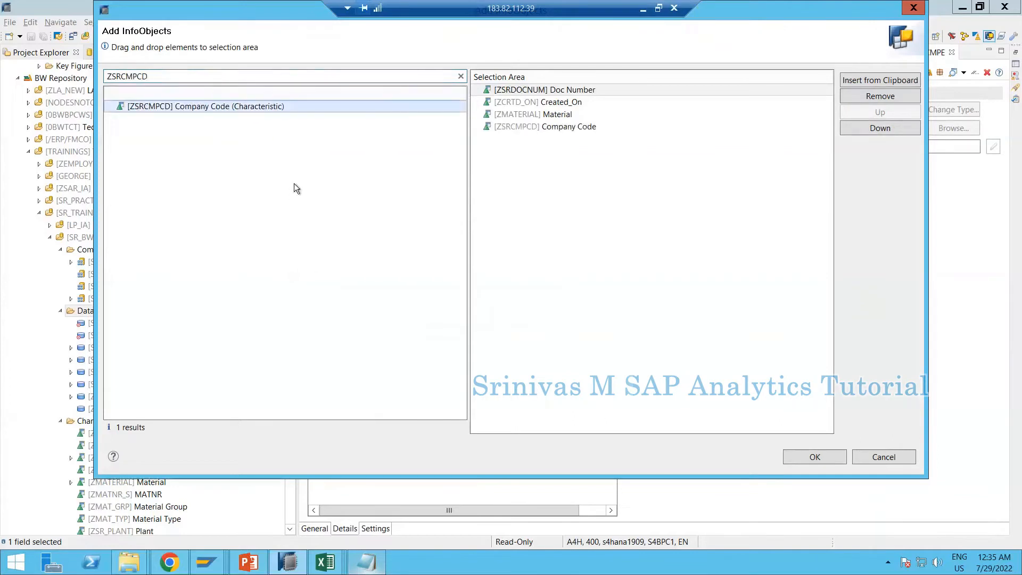
# - Copy ZSR_PLANT from the Notepad list into the InfoObject filter and add the Plant characteristic to the selection
pyautogui.hotkey('alt', 'Tab')
pyautogui.moveTo(392, 414); pyautogui.dragTo(346, 413)
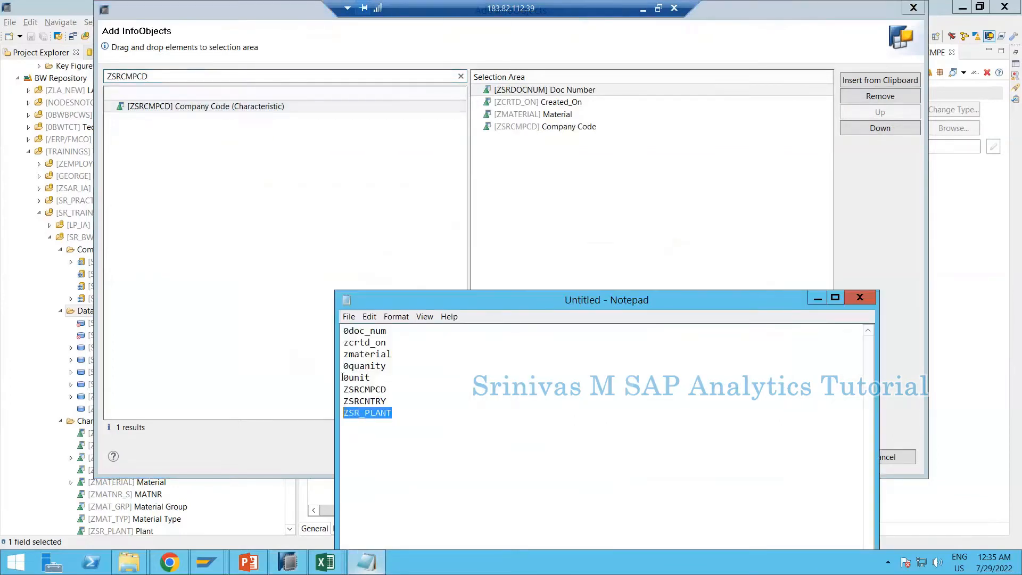
pyautogui.hotkey('ctrl', 'c')
pyautogui.hotkey('alt', 'Tab')
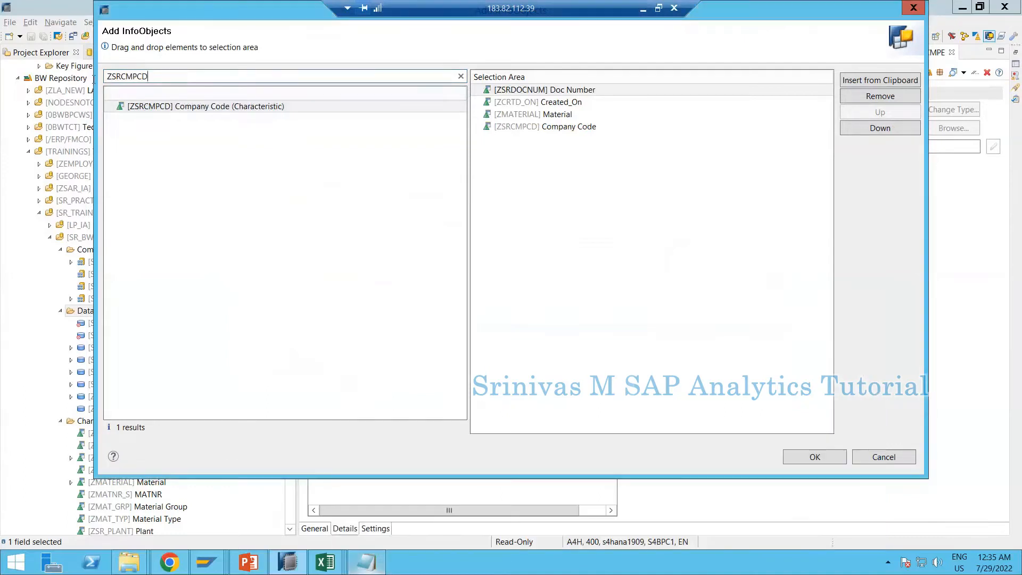
pyautogui.moveTo(149, 76); pyautogui.dragTo(93, 79)
pyautogui.hotkey('ctrl', 'v')
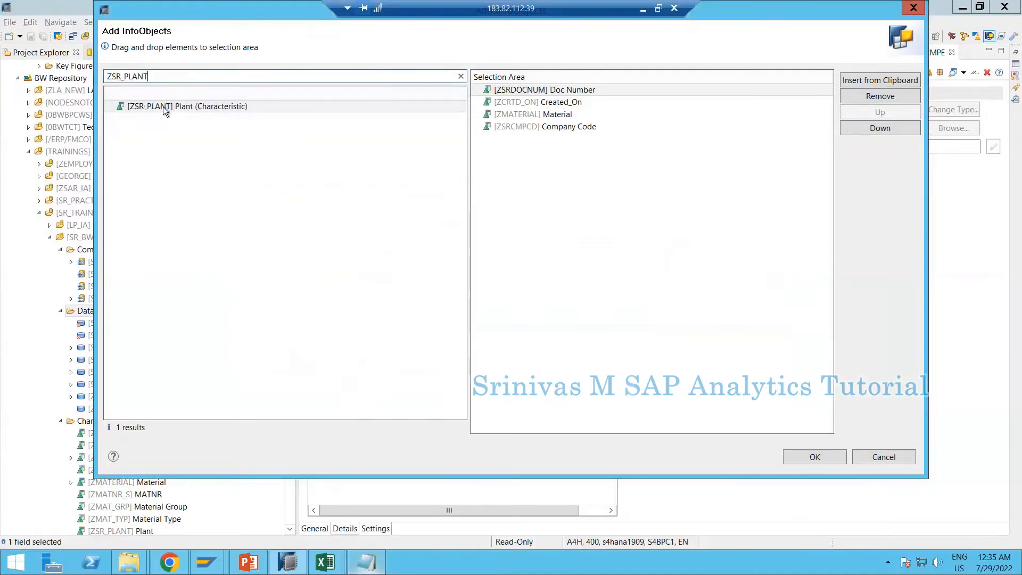
pyautogui.doubleClick(163, 107)
# - Filter by 0quanity from Notepad corrected to 0quantity, add the 0QUANTITY key figure, and insert all selected InfoObjects into SR_ACMPE
pyautogui.hotkey('alt', 'Tab')
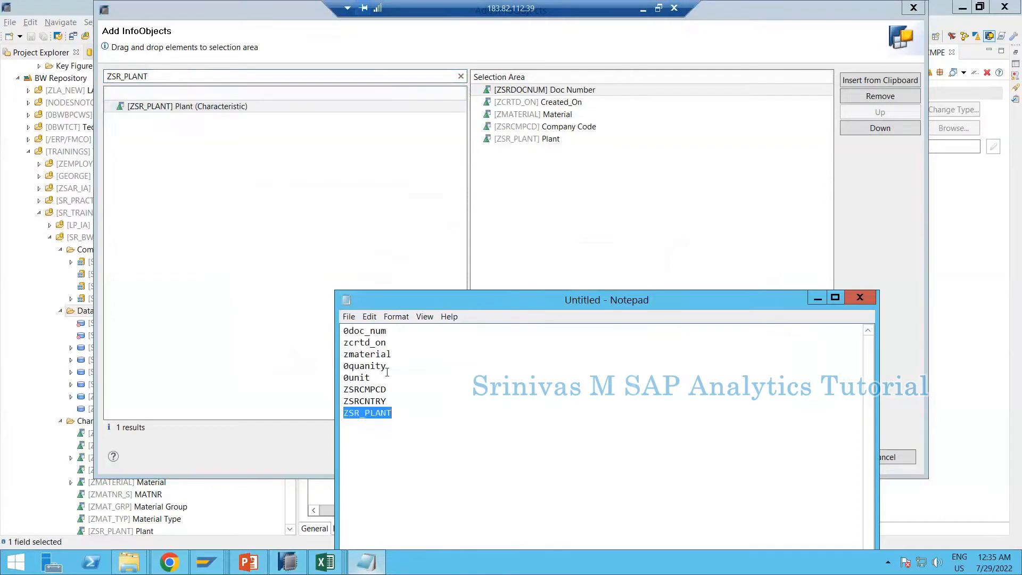
pyautogui.moveTo(387, 367); pyautogui.dragTo(310, 371)
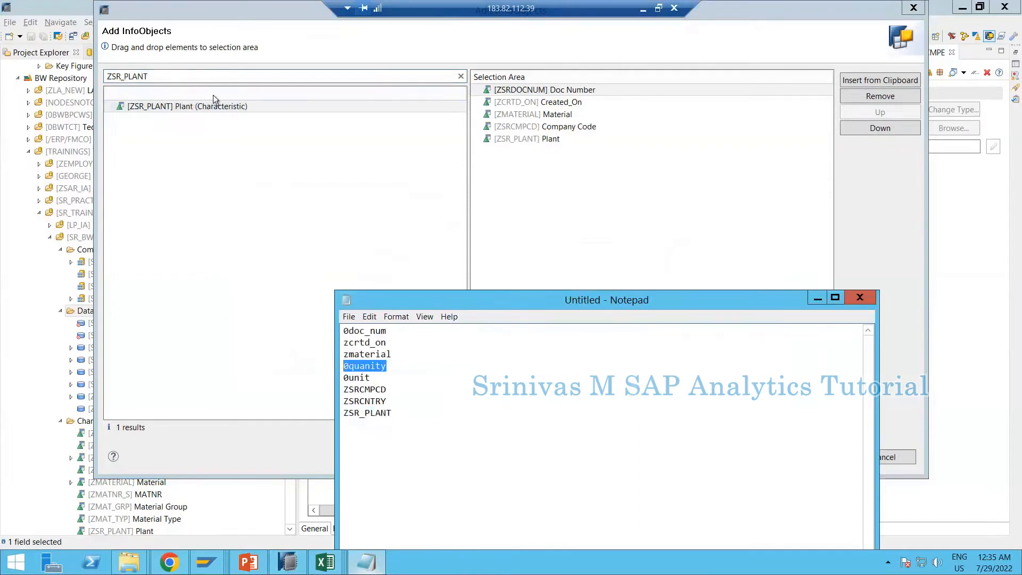
pyautogui.hotkey('ctrl', 'c')
pyautogui.hotkey('alt', 'Tab')
pyautogui.hotkey('ctrl', 'v')
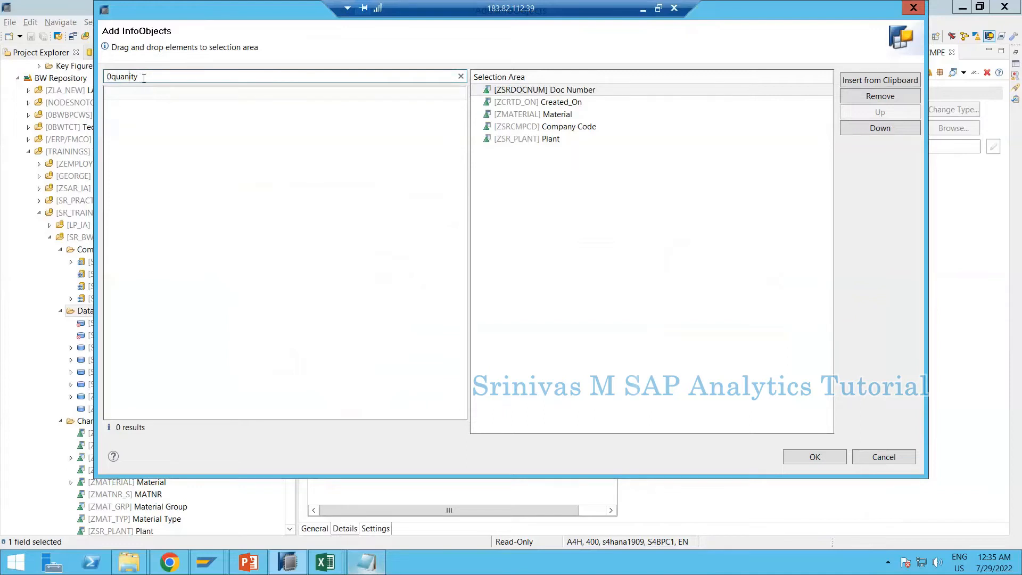
pyautogui.write('t')
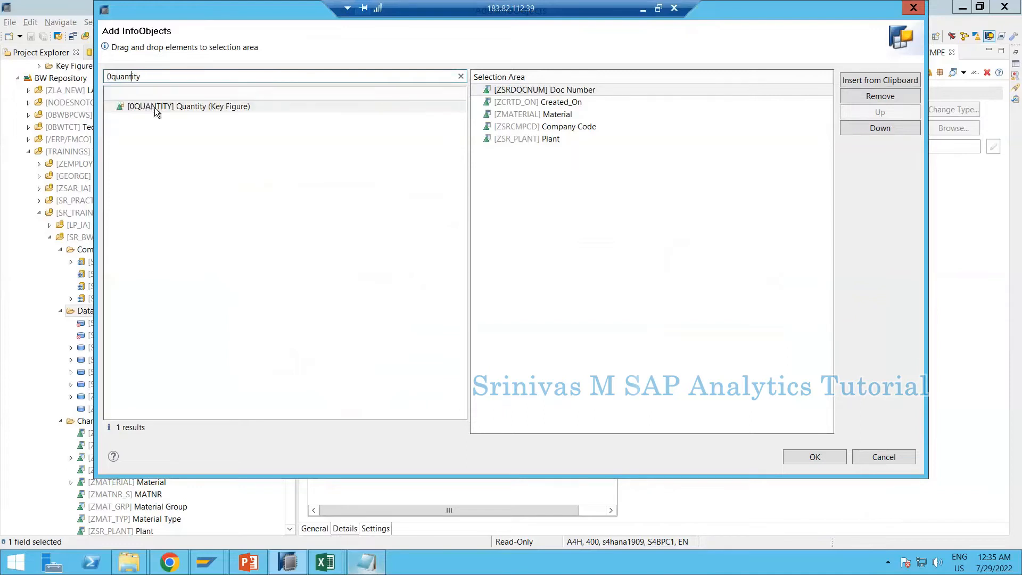
pyautogui.doubleClick(154, 107)
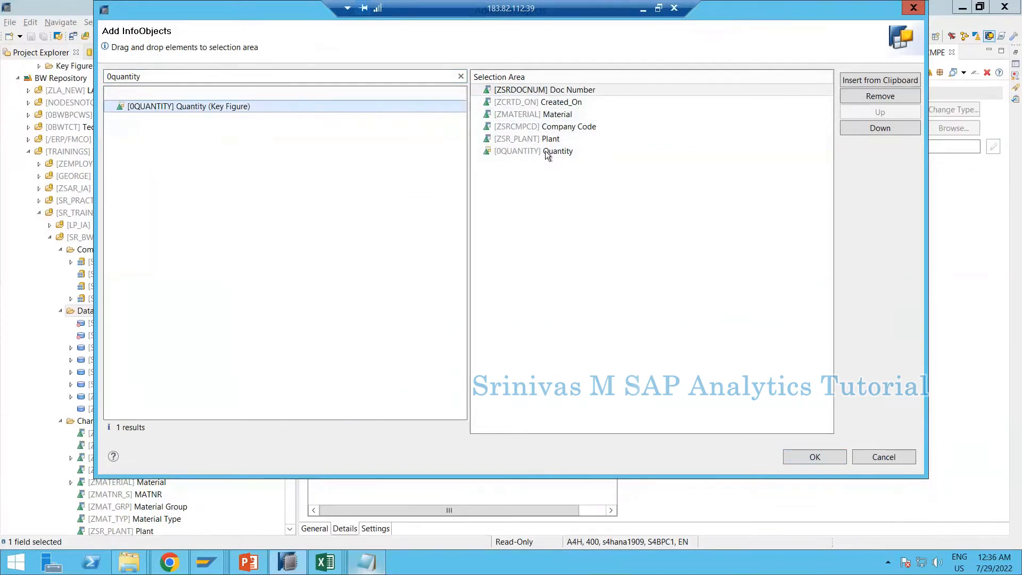
pyautogui.click(799, 455)
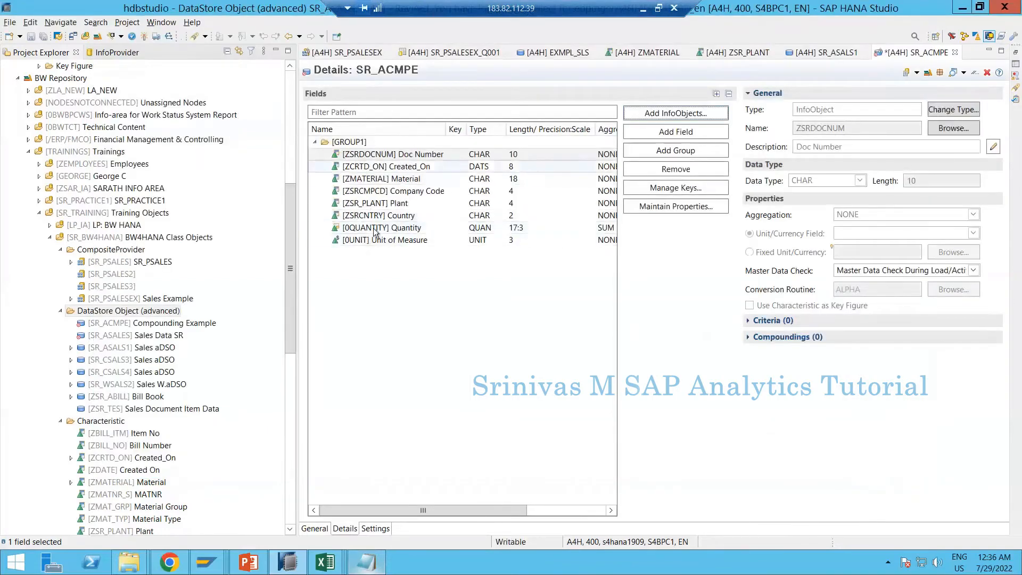
# - Compare the properties and compounding details of the ZSR_PLANT Plant and ZSRCNTRY Country fields in SR_ACMPE
pyautogui.click(367, 204)
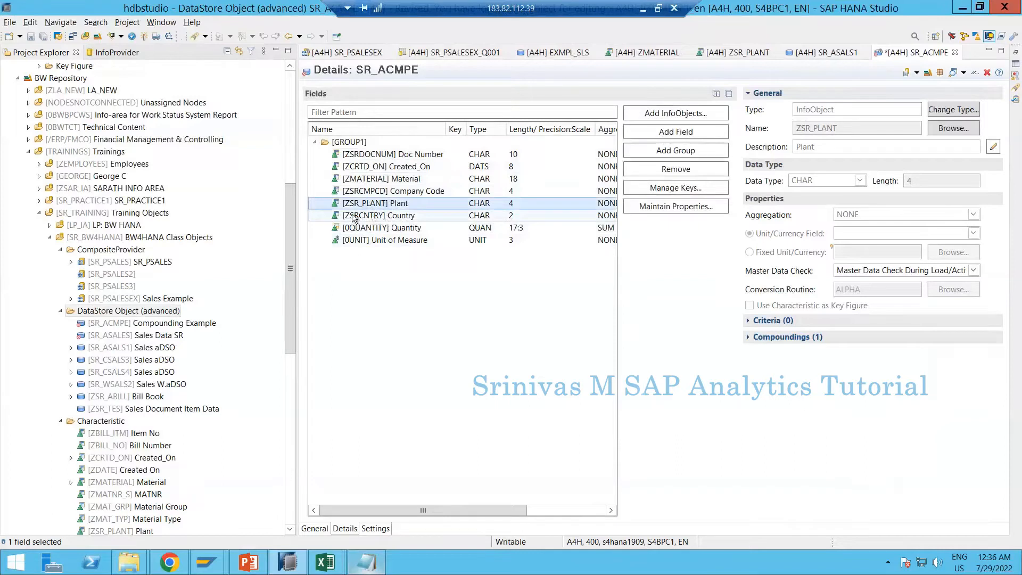
pyautogui.click(367, 219)
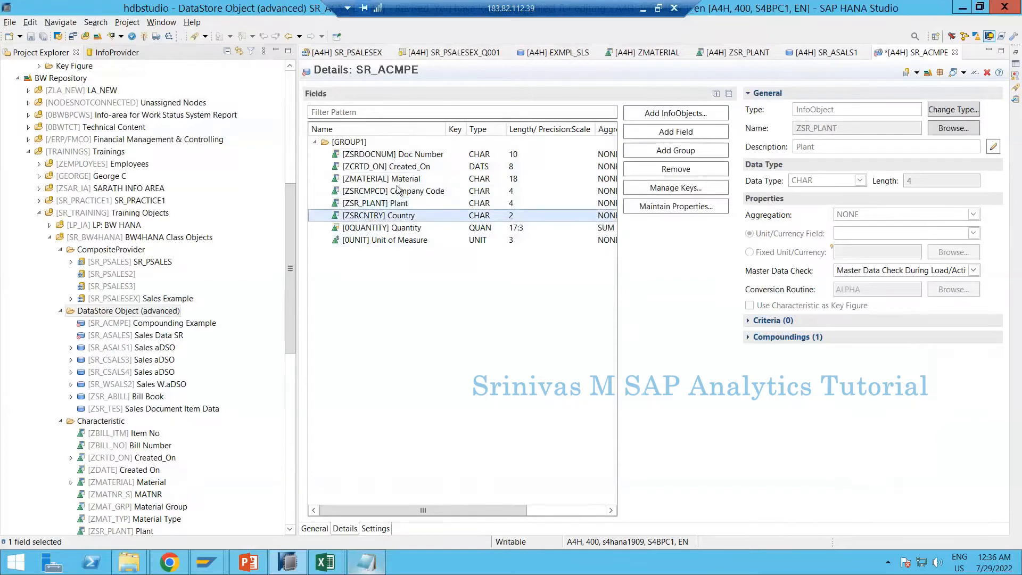
pyautogui.click(372, 204)
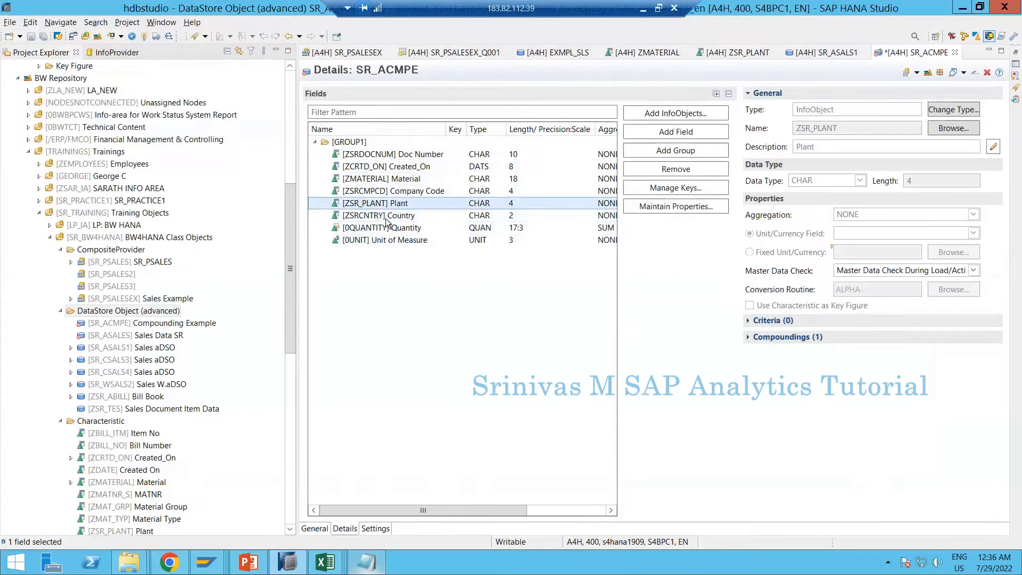
pyautogui.click(386, 218)
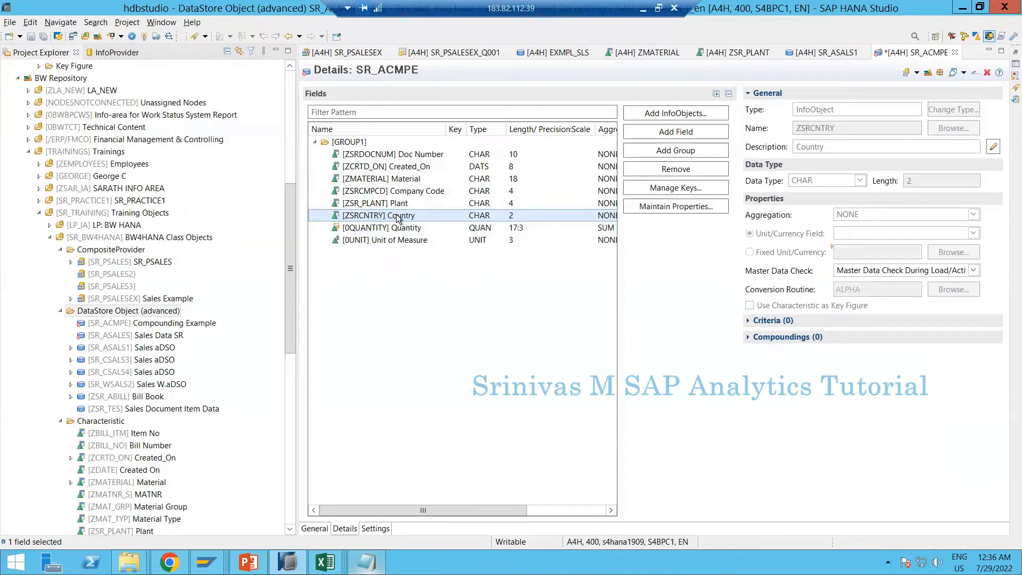
pyautogui.click(341, 206)
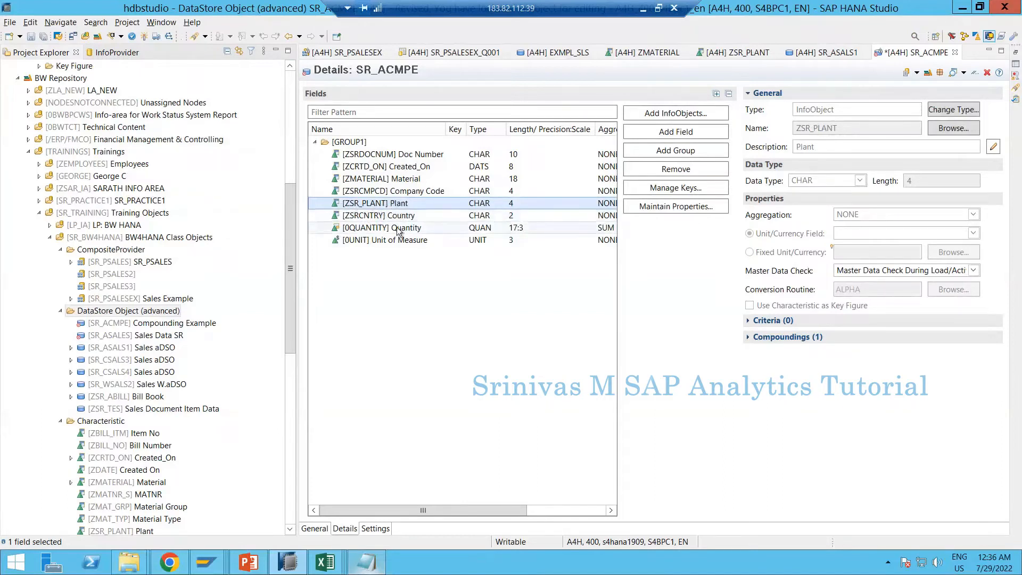
pyautogui.click(385, 217)
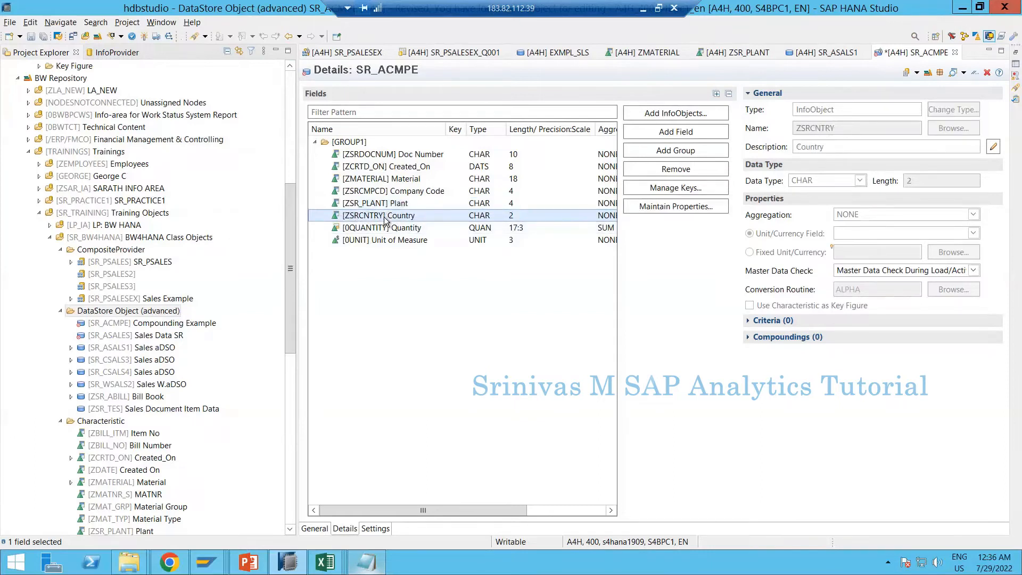
pyautogui.click(357, 209)
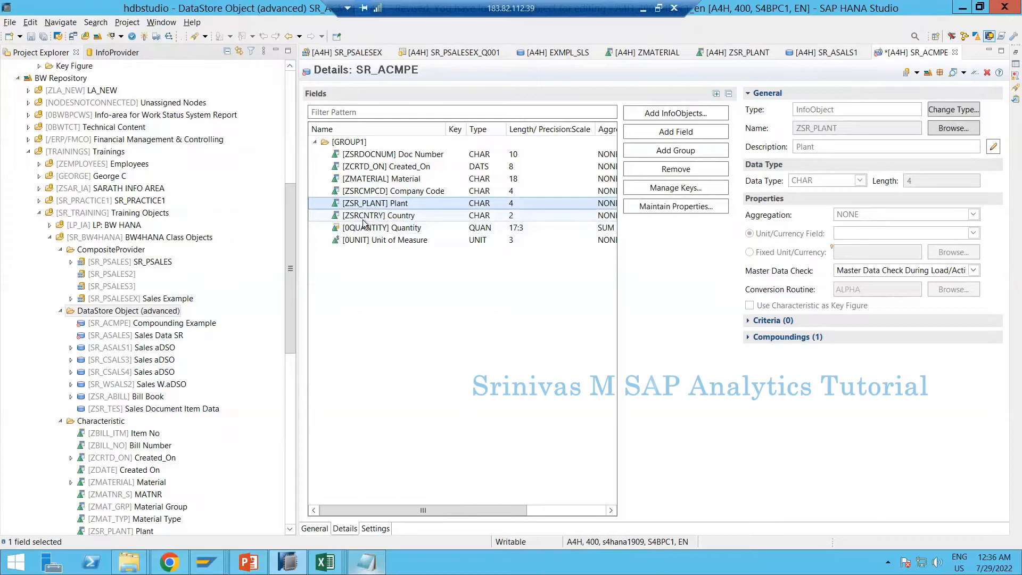
pyautogui.click(363, 219)
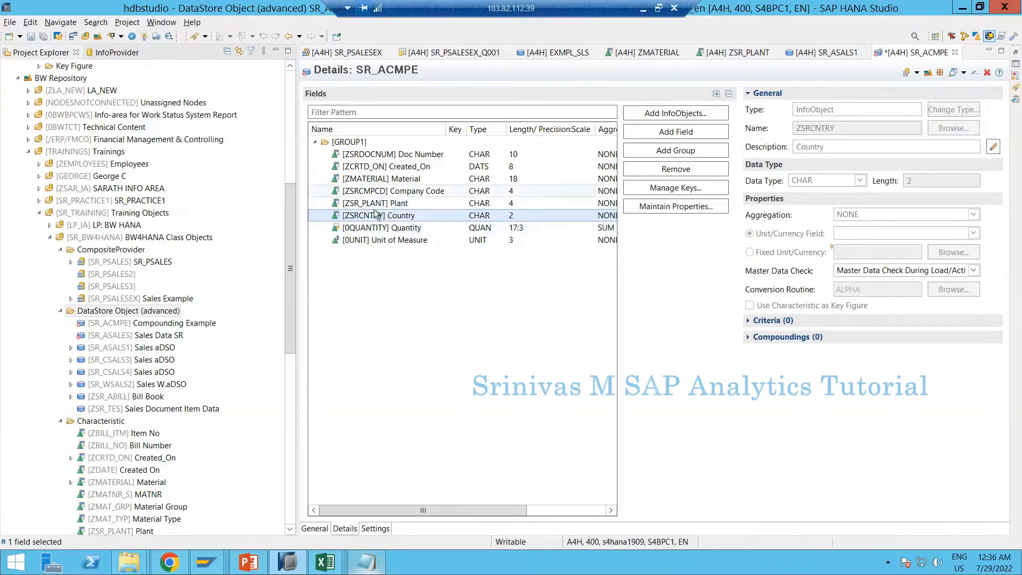
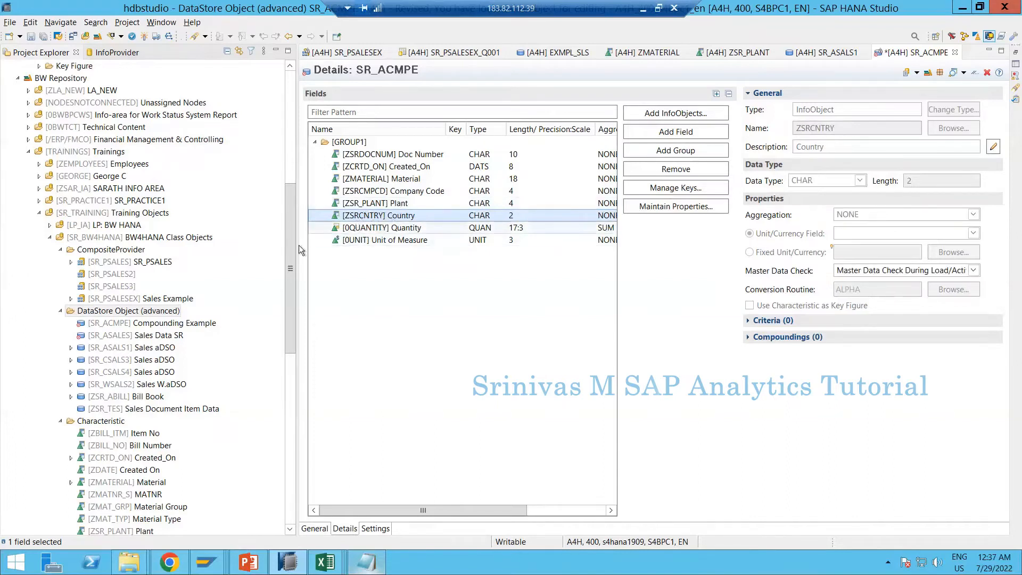
pyautogui.click(391, 207)
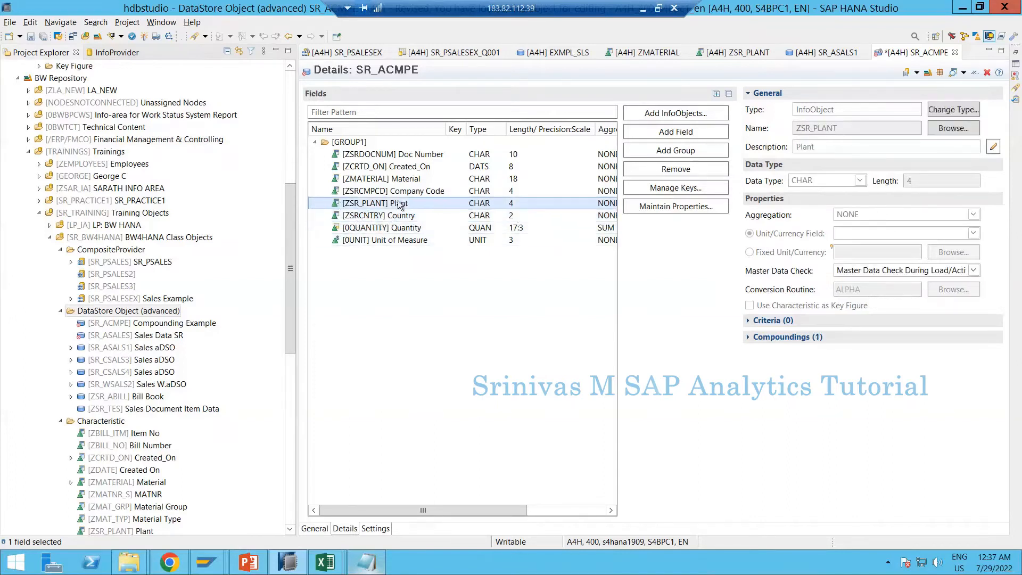
pyautogui.click(366, 217)
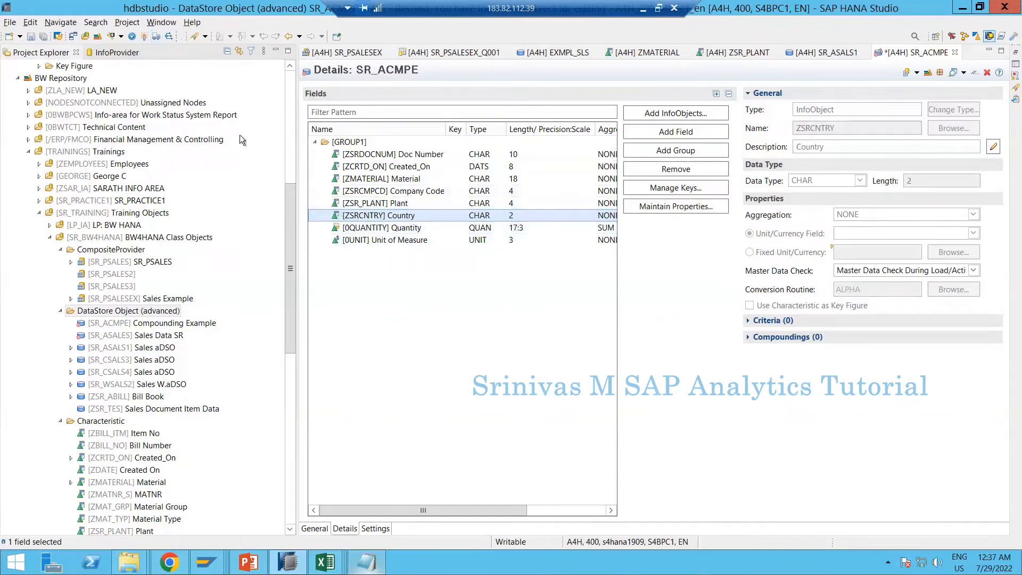
# - Define ZSRDOCNUM Doc Number as the key of SR_ACMPE and activate the DataStore object
pyautogui.click(143, 36)
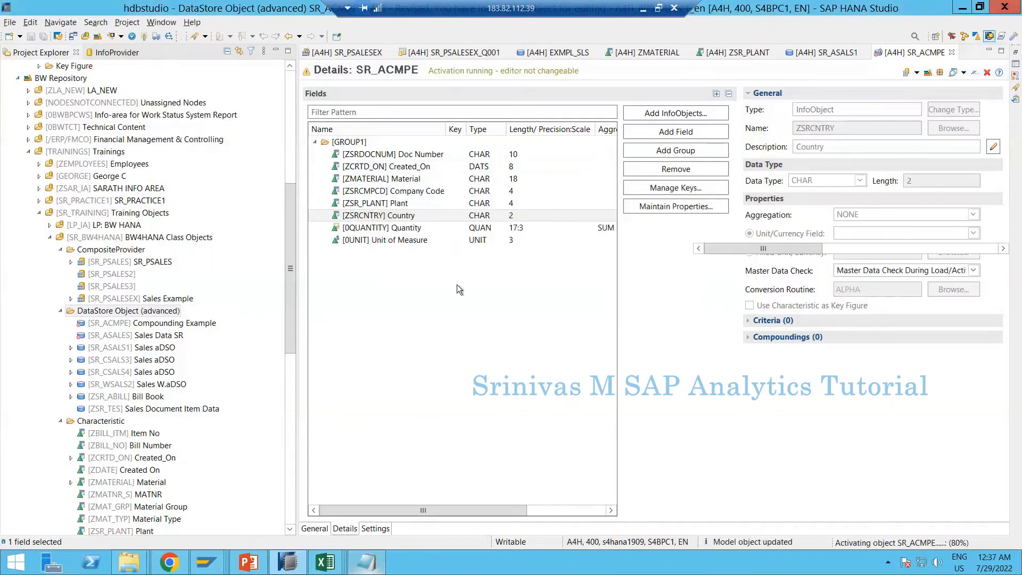
pyautogui.click(528, 305)
pyautogui.click(636, 193)
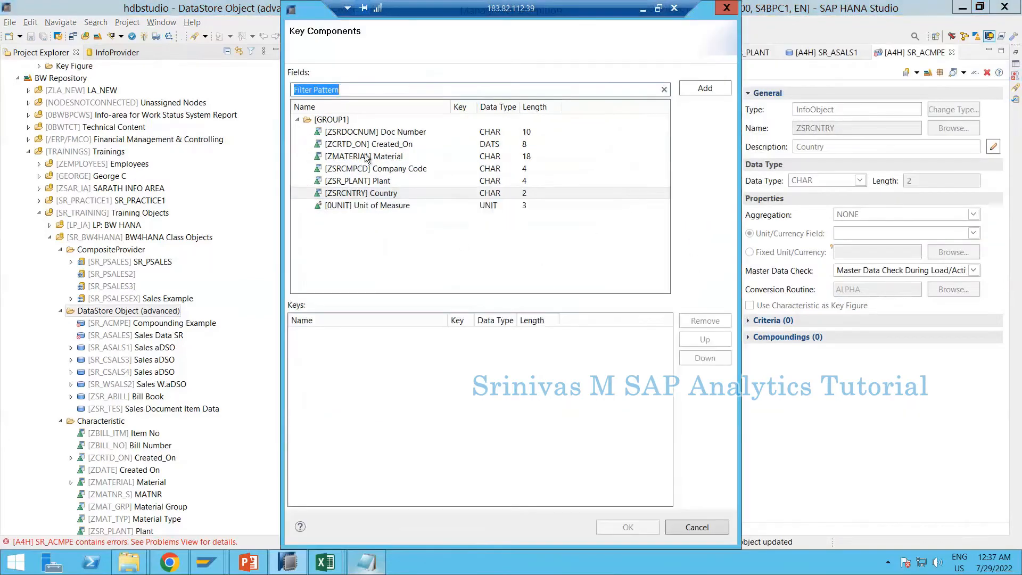
pyautogui.click(383, 132)
pyautogui.click(705, 88)
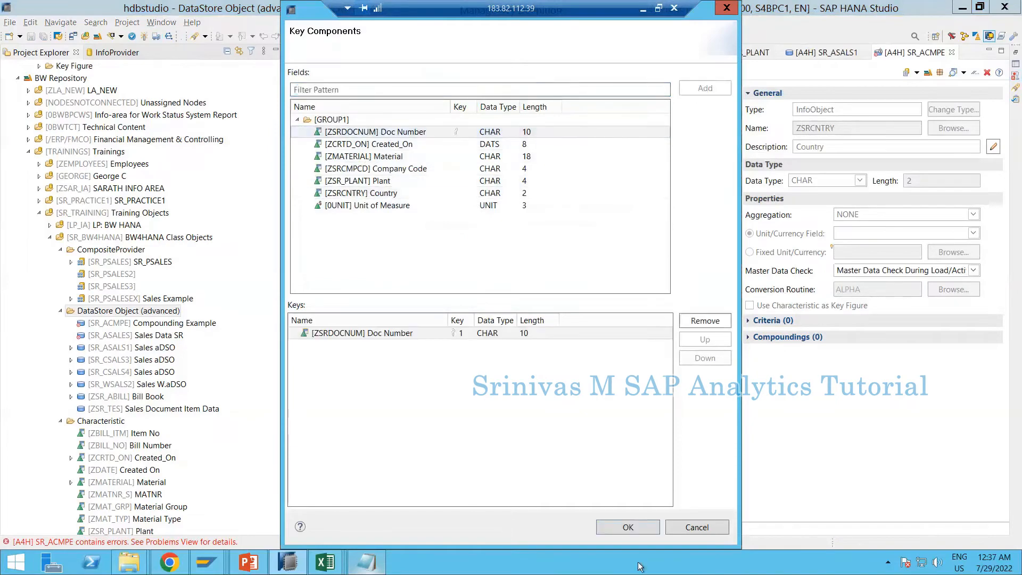
pyautogui.press('Return')
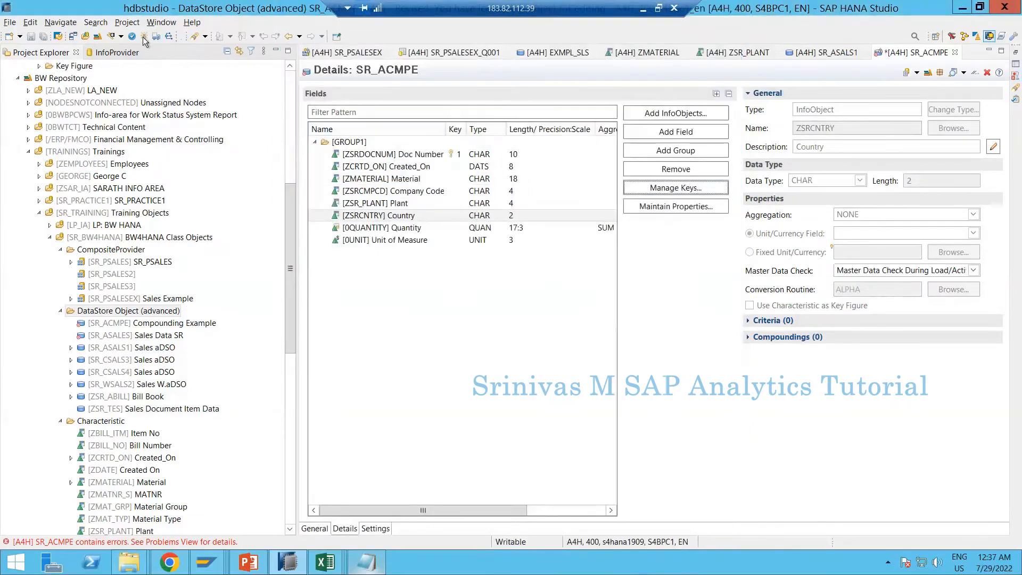
pyautogui.click(144, 38)
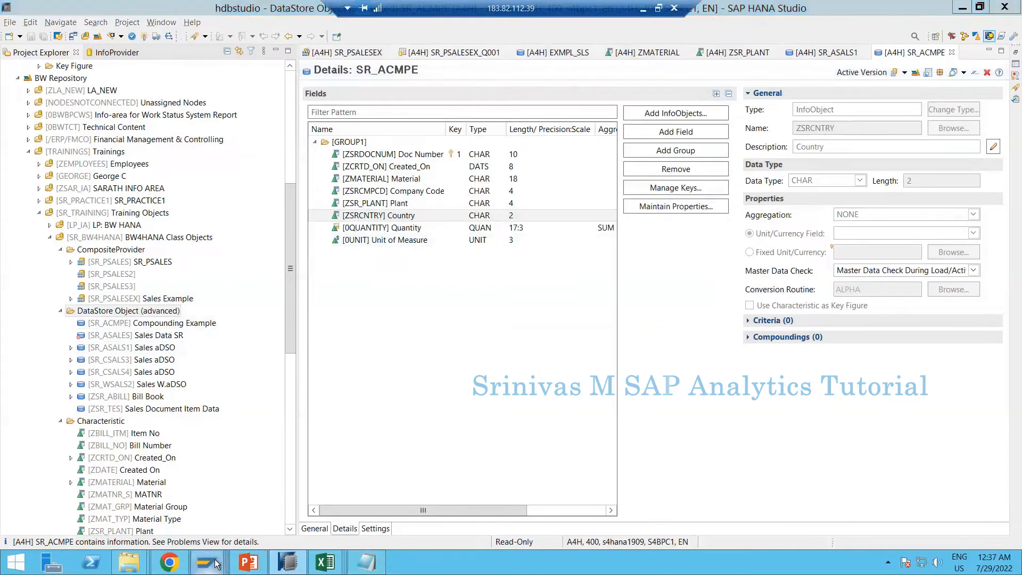
# - Switch to the Edit InfoObjects session in SAP GUI and start the Data Warehousing Workbench with /nrsa1
pyautogui.moveTo(210, 560)
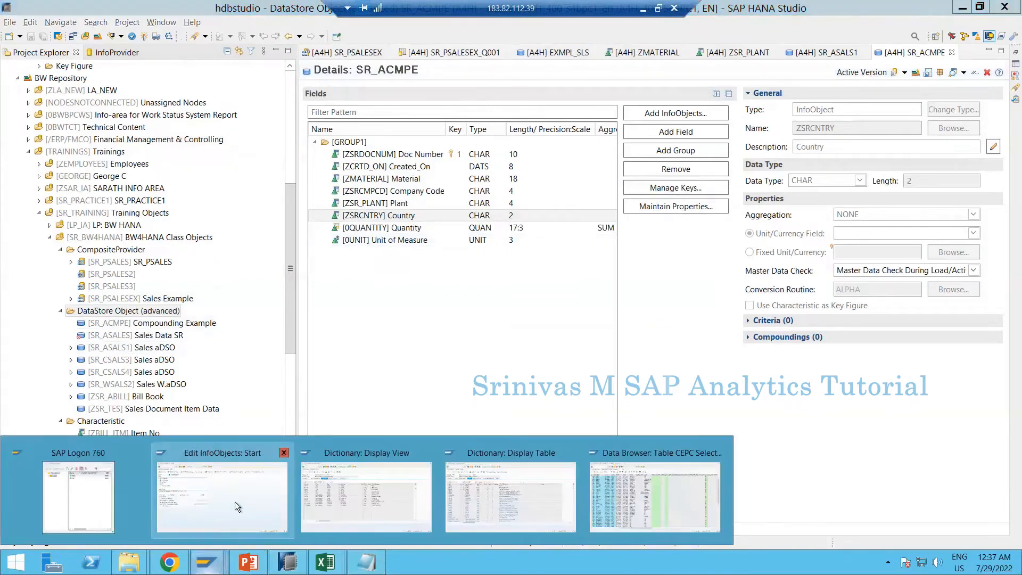
pyautogui.click(235, 501)
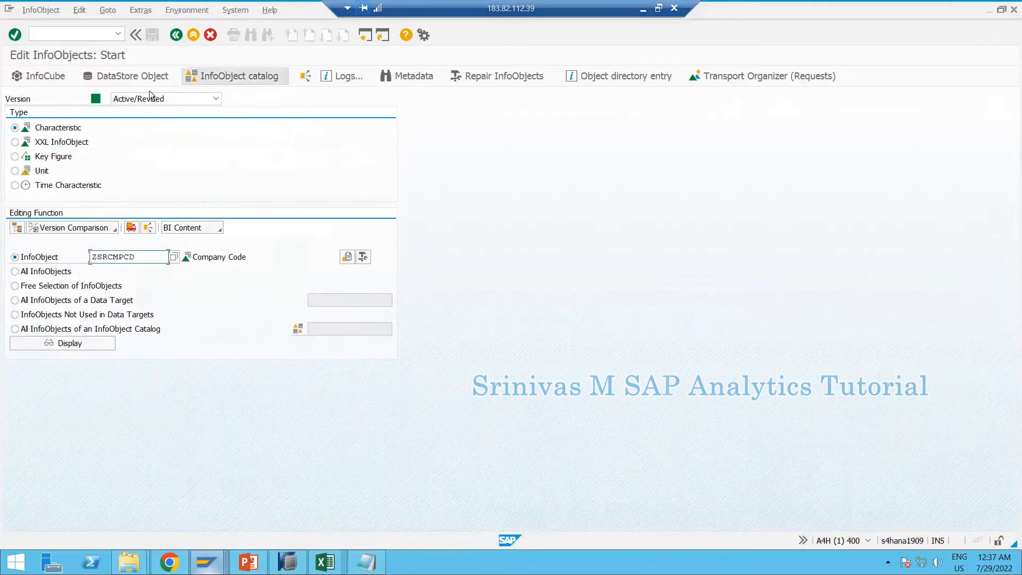
pyautogui.click(78, 34)
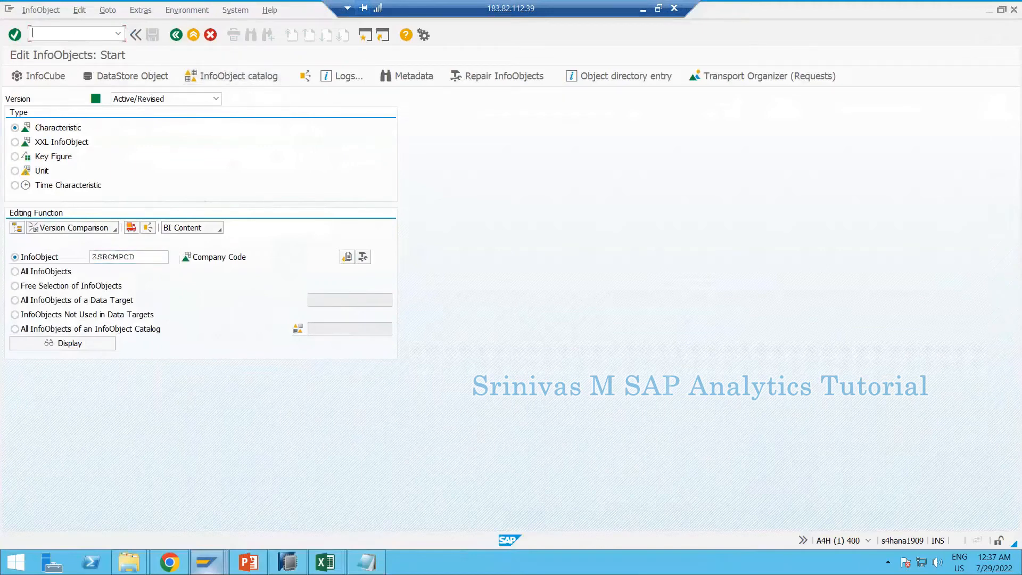
pyautogui.write('/nrsa1')
pyautogui.press('Return')
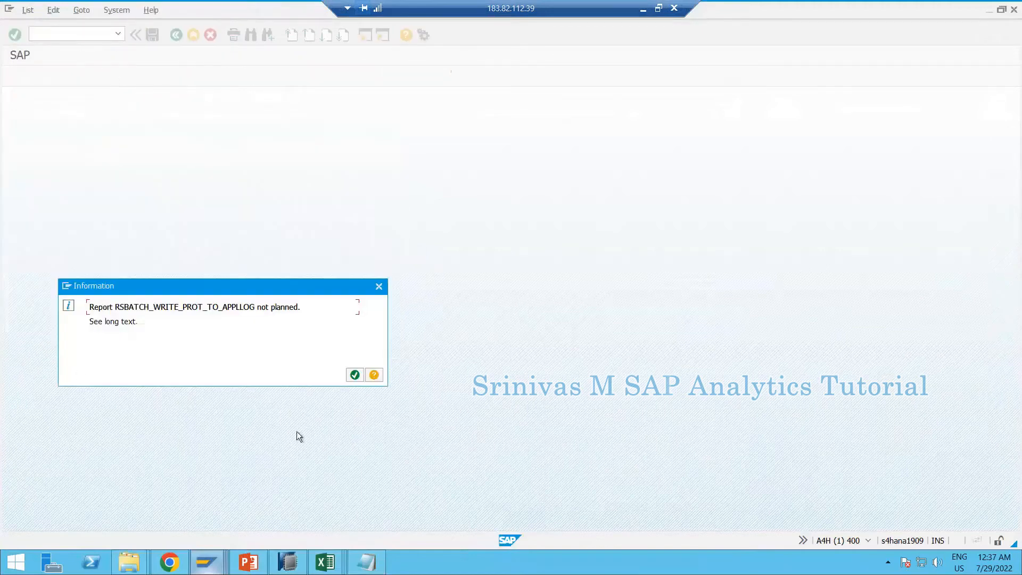
pyautogui.press('Return')
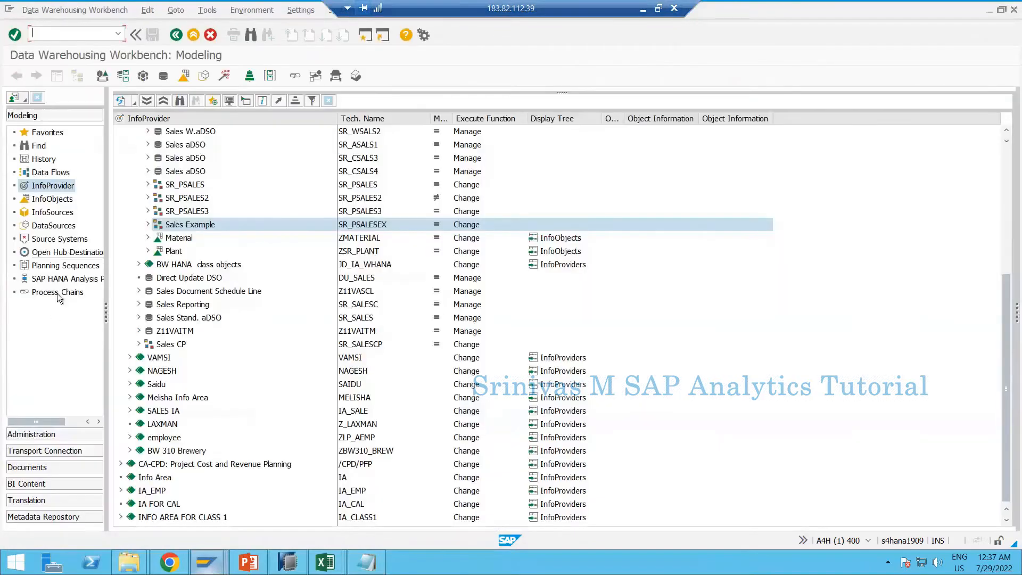
# - Show the DataSources tree for the FILESYSTEM file source system
pyautogui.click(53, 225)
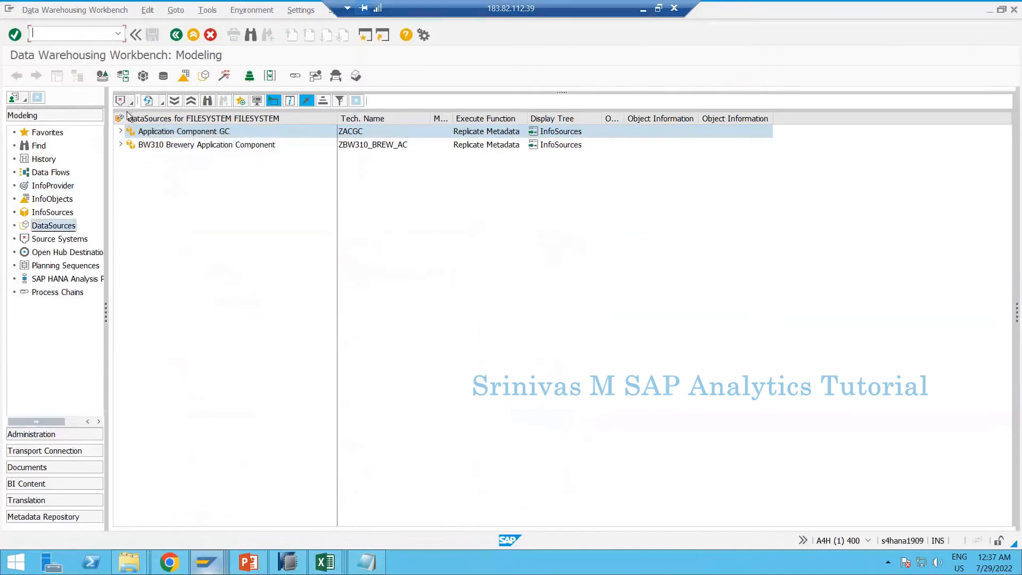
pyautogui.click(128, 103)
pyautogui.moveTo(161, 146)
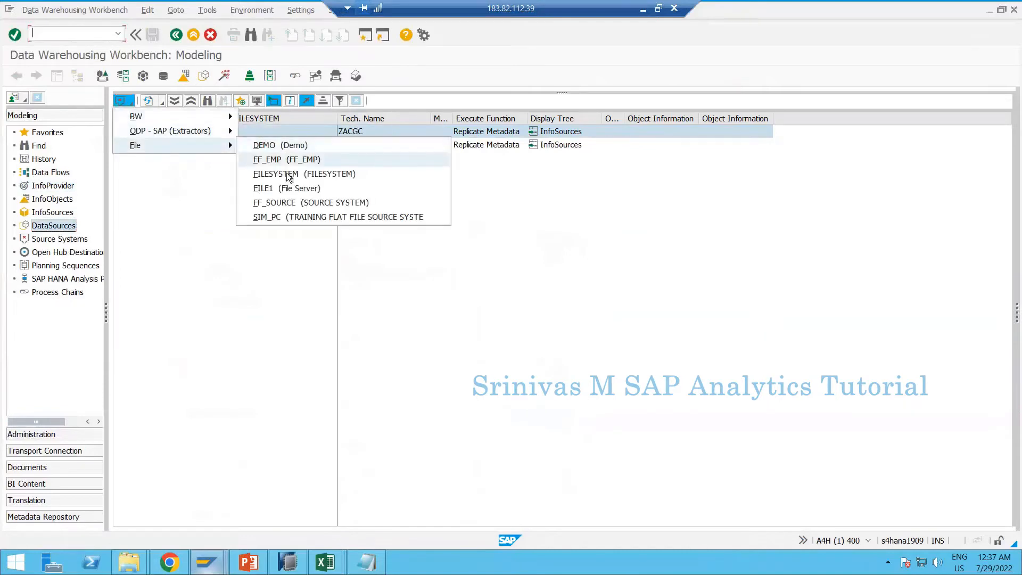
pyautogui.click(259, 173)
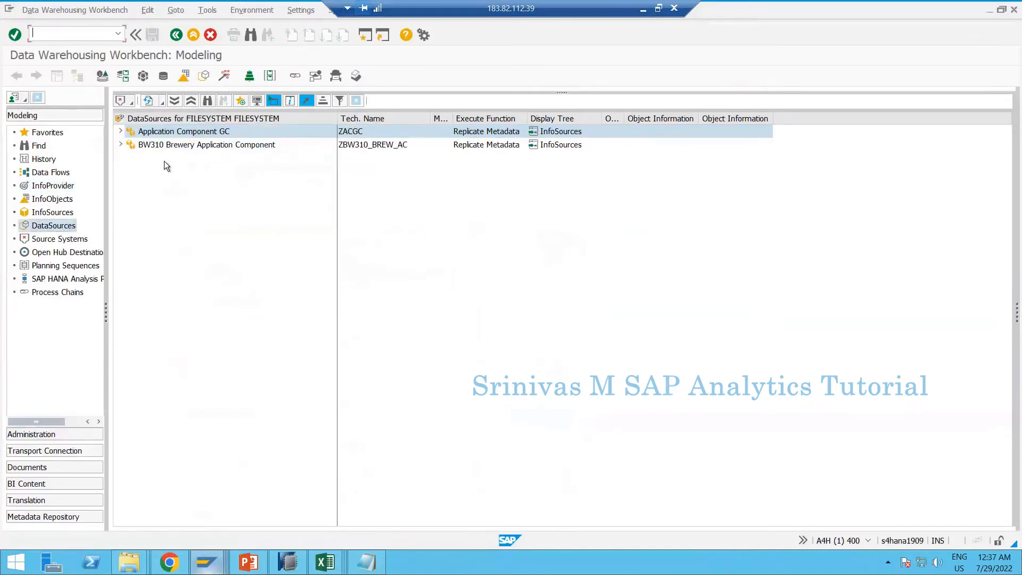
# - Create the DataSource ZDS_COMPOUNDING with data type Transaction Data under Application Component GC
pyautogui.rightClick(181, 138)
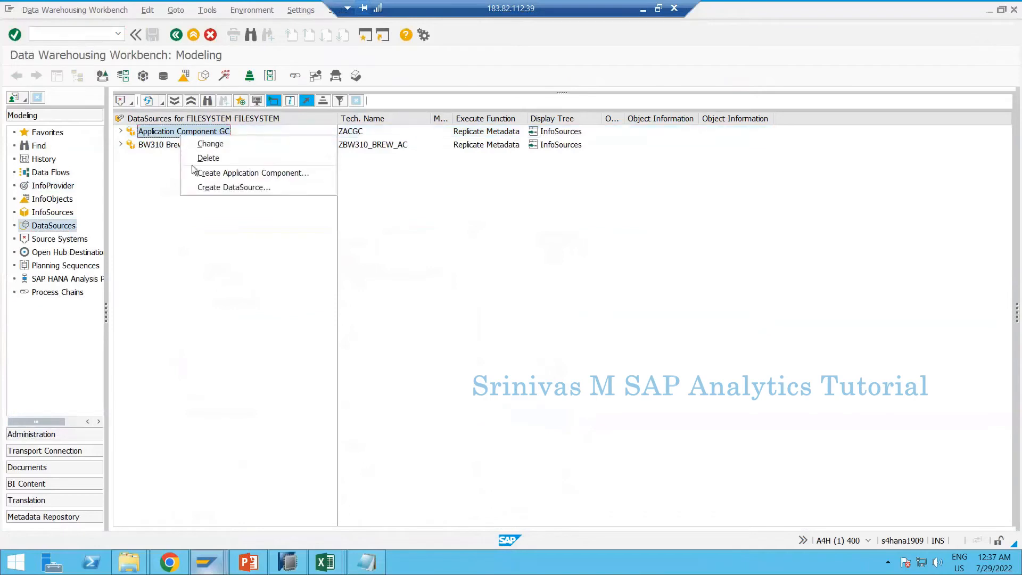
pyautogui.click(229, 186)
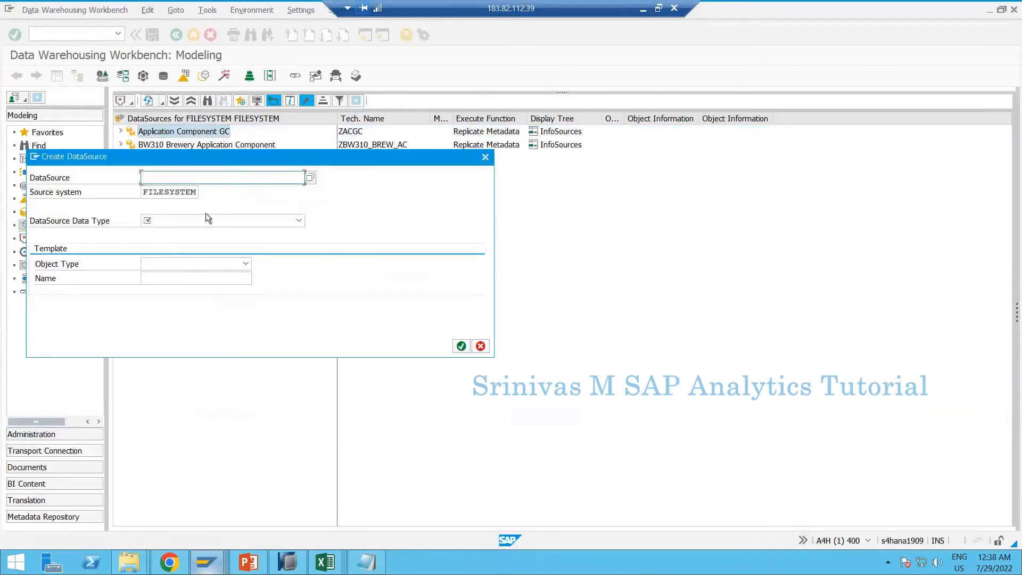
pyautogui.write('Z')
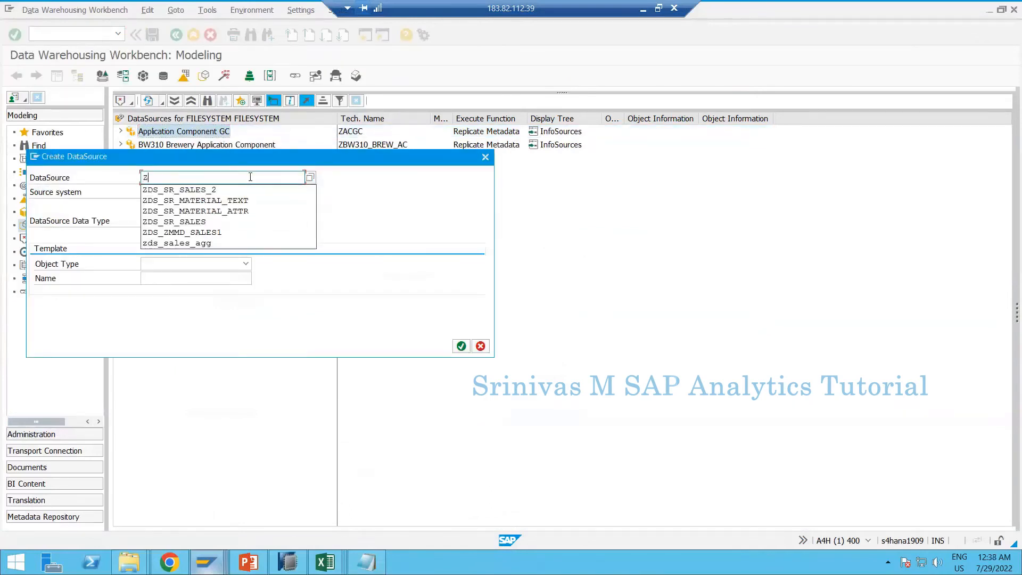
pyautogui.write('DS_COMPOUNDING')
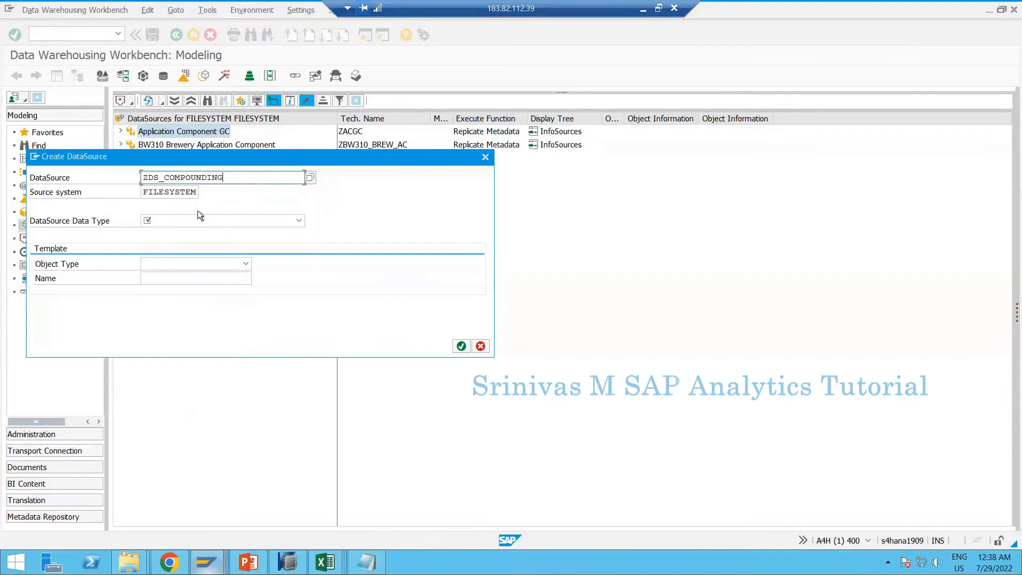
pyautogui.click(199, 219)
pyautogui.click(194, 233)
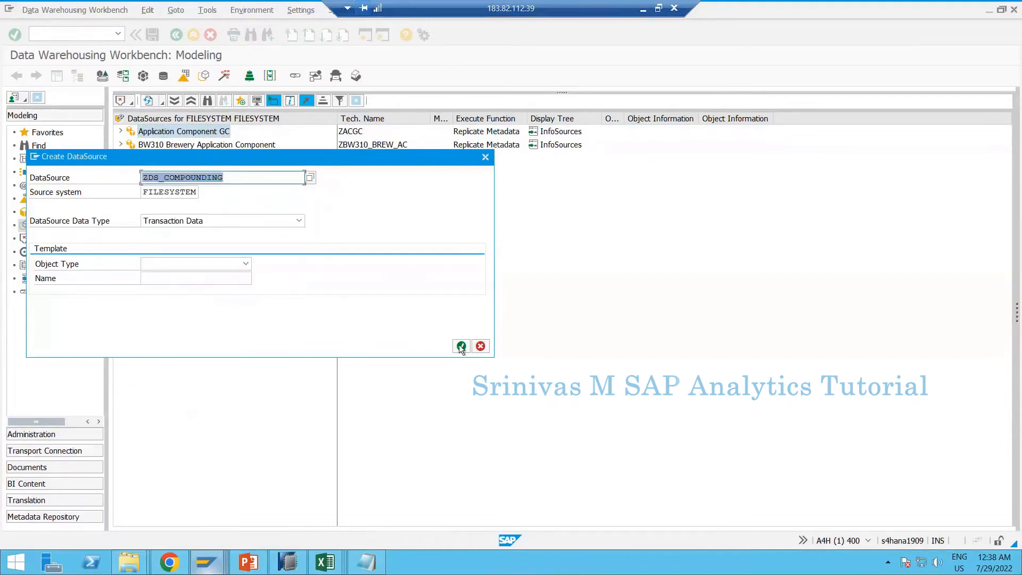
pyautogui.click(461, 347)
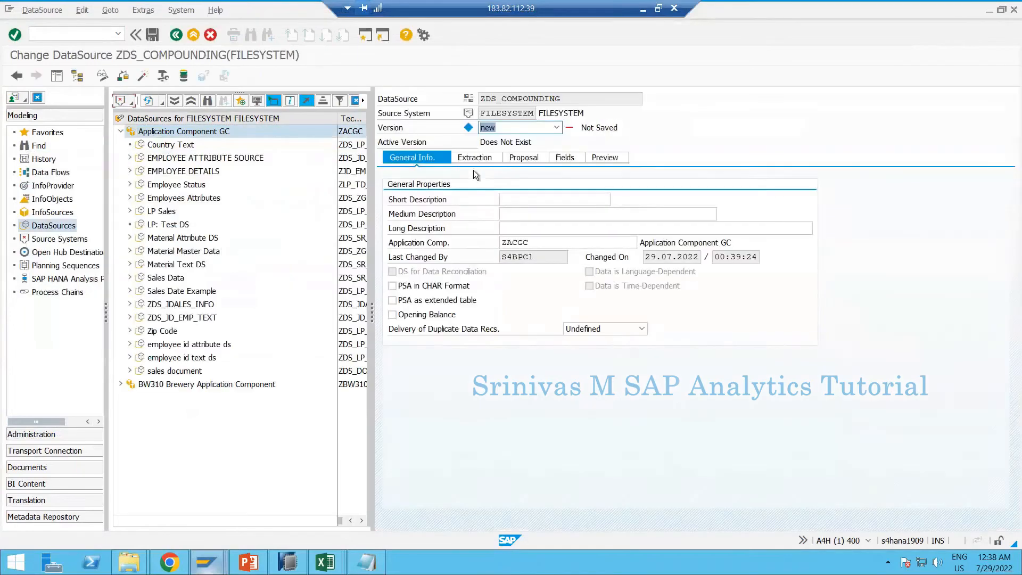
# - Set the short description of the ZDS_COMPOUNDING DataSource to "Compounding Exmaple"
pyautogui.click(473, 158)
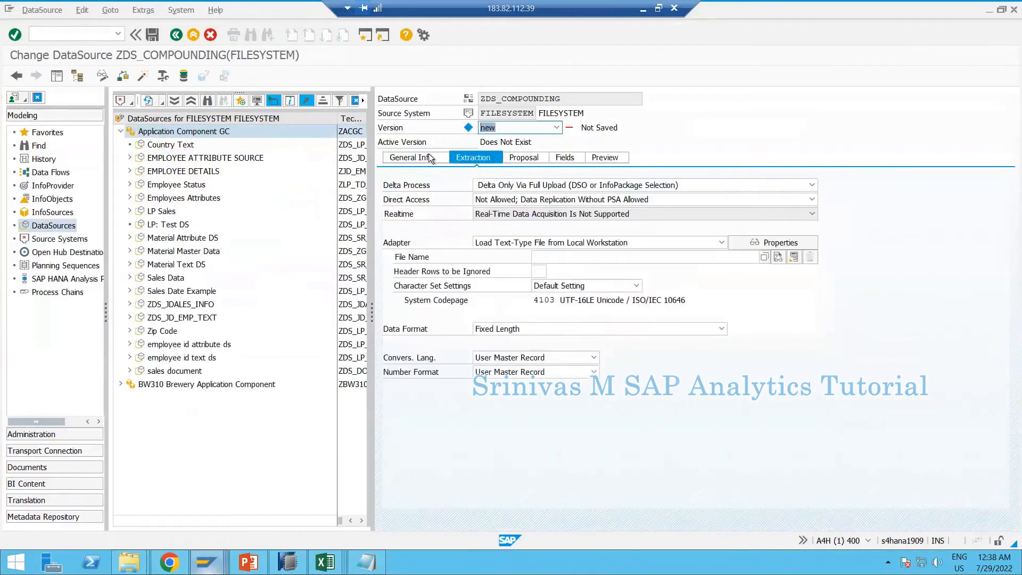
pyautogui.click(513, 199)
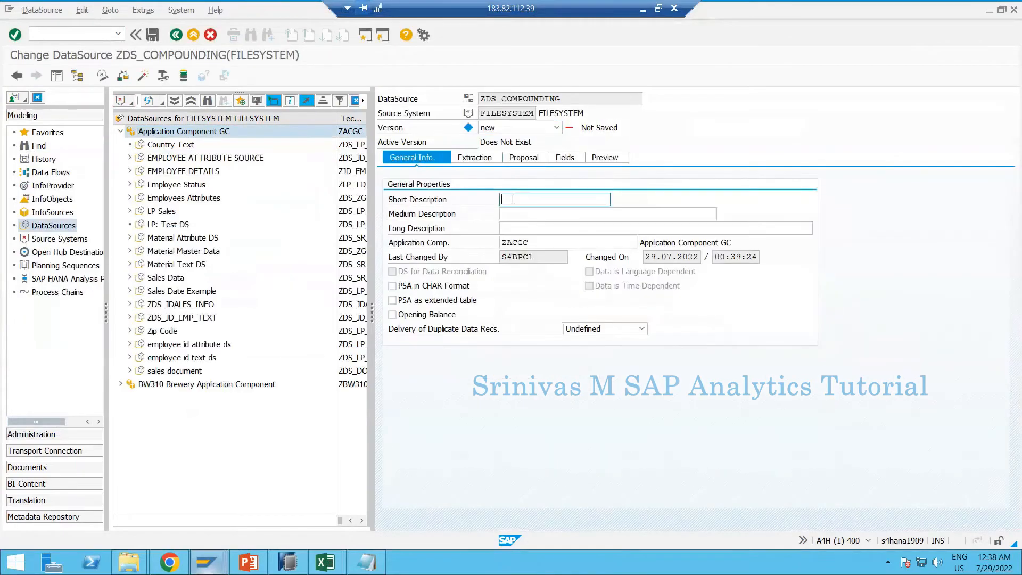
pyautogui.write('Compuo')
pyautogui.write('nding Exmaple')
# - Select the Compounding Example file from BW Training\Data Sheets as the extraction file of the ZDS_COMPOUNDING DataSource
pyautogui.click(485, 158)
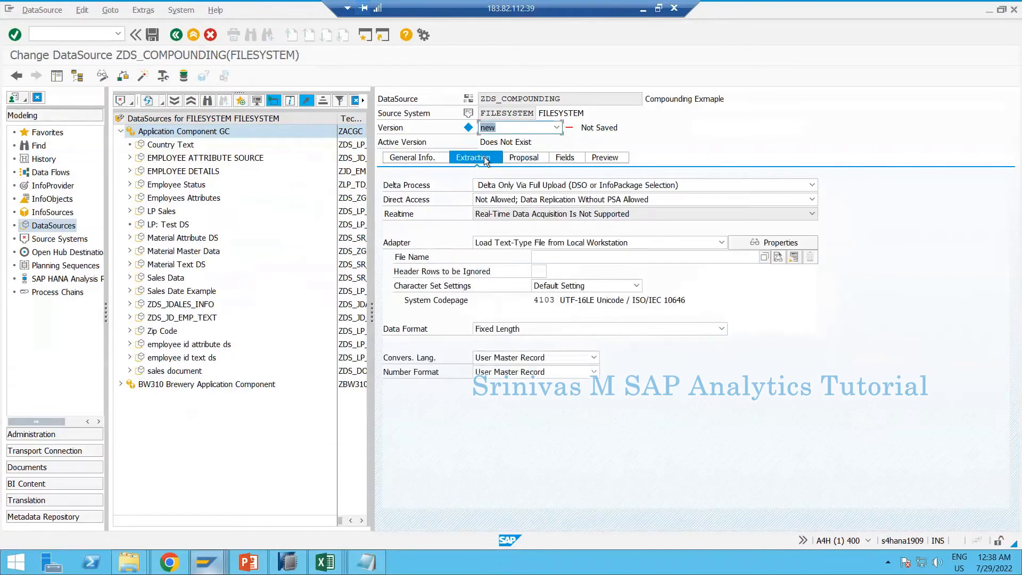
pyautogui.click(745, 261)
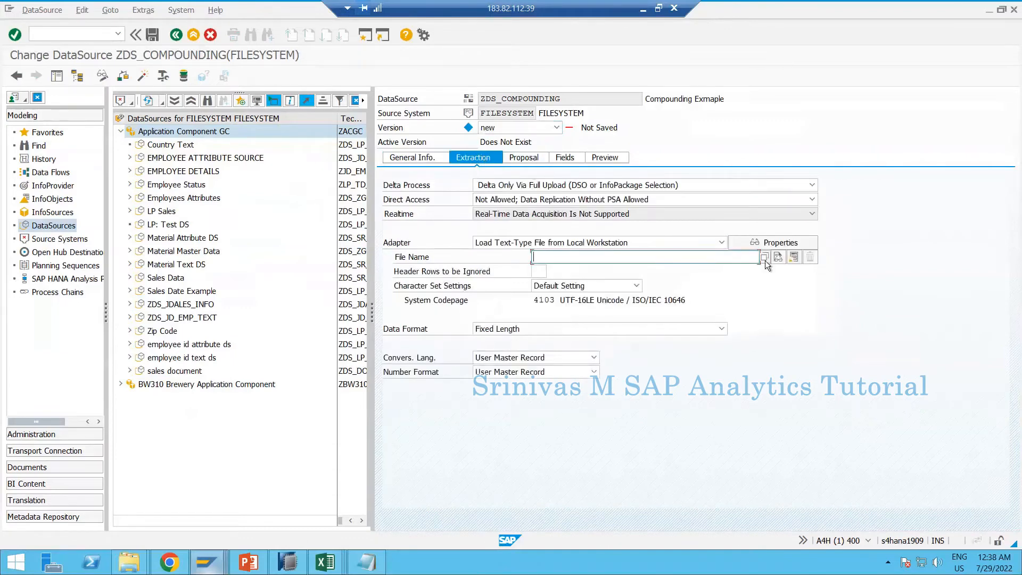
pyautogui.click(764, 258)
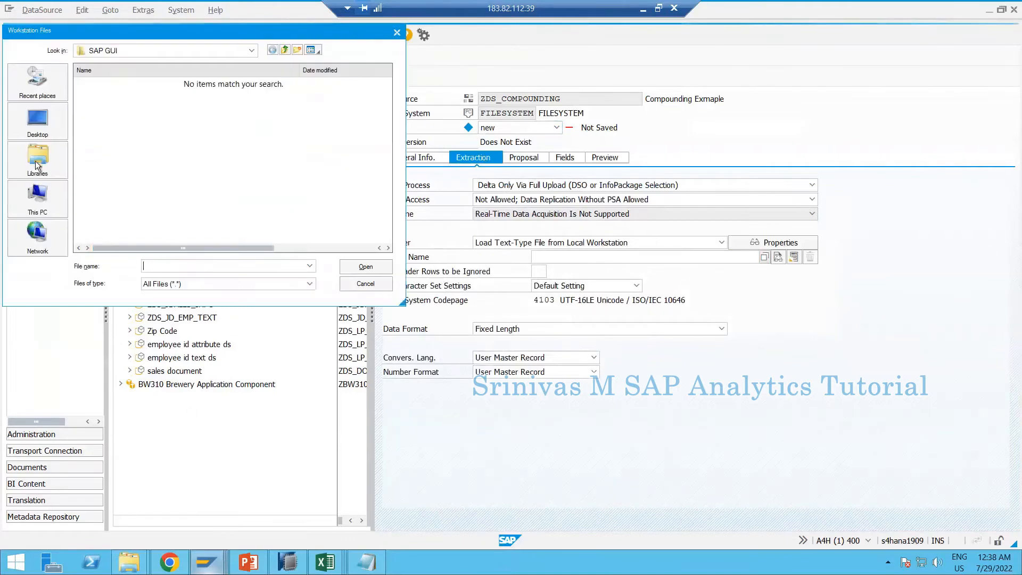
pyautogui.doubleClick(133, 85)
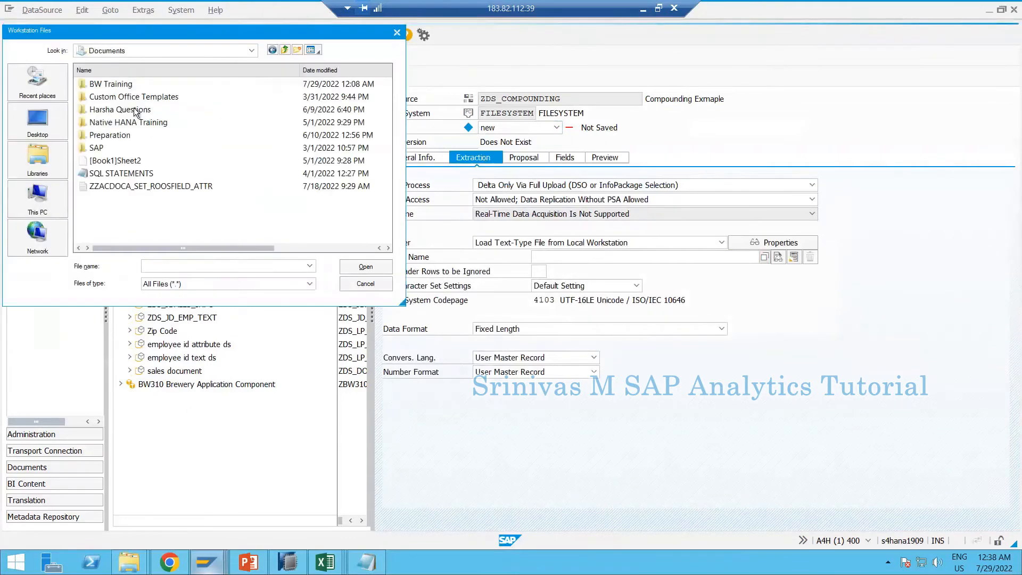
pyautogui.click(130, 86)
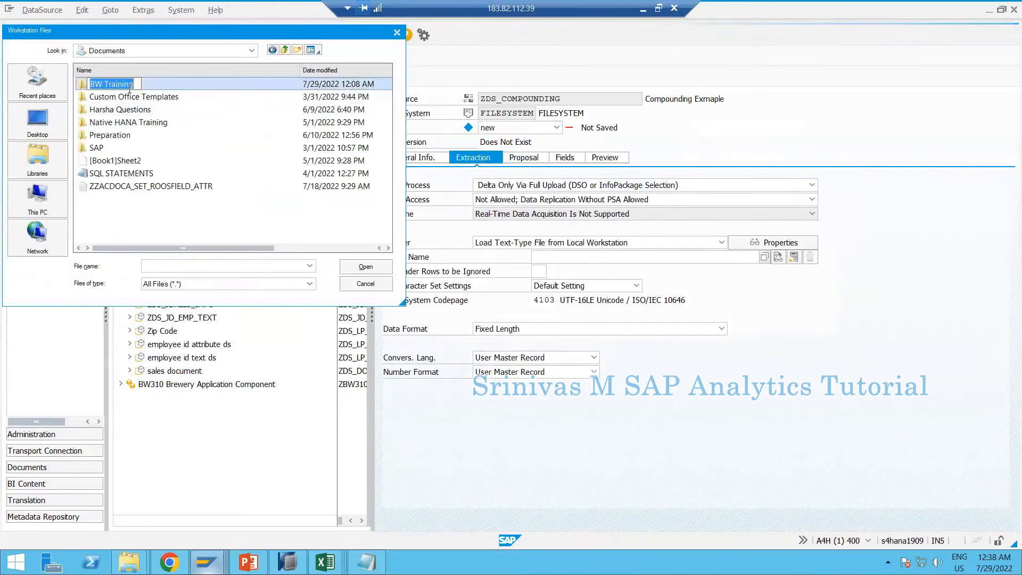
pyautogui.doubleClick(130, 85)
pyautogui.click(167, 91)
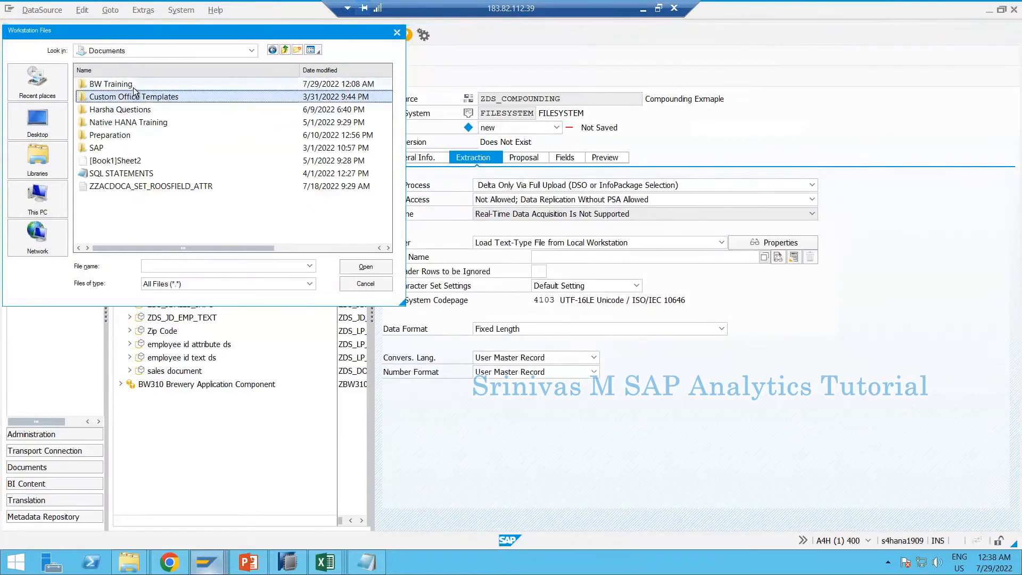
pyautogui.doubleClick(128, 87)
pyautogui.doubleClick(133, 84)
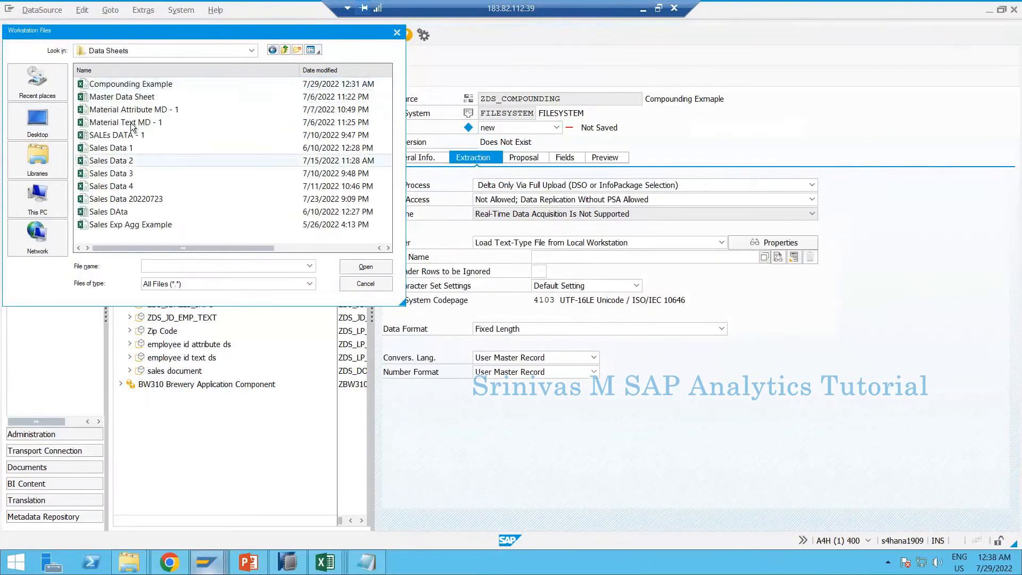
pyautogui.doubleClick(135, 85)
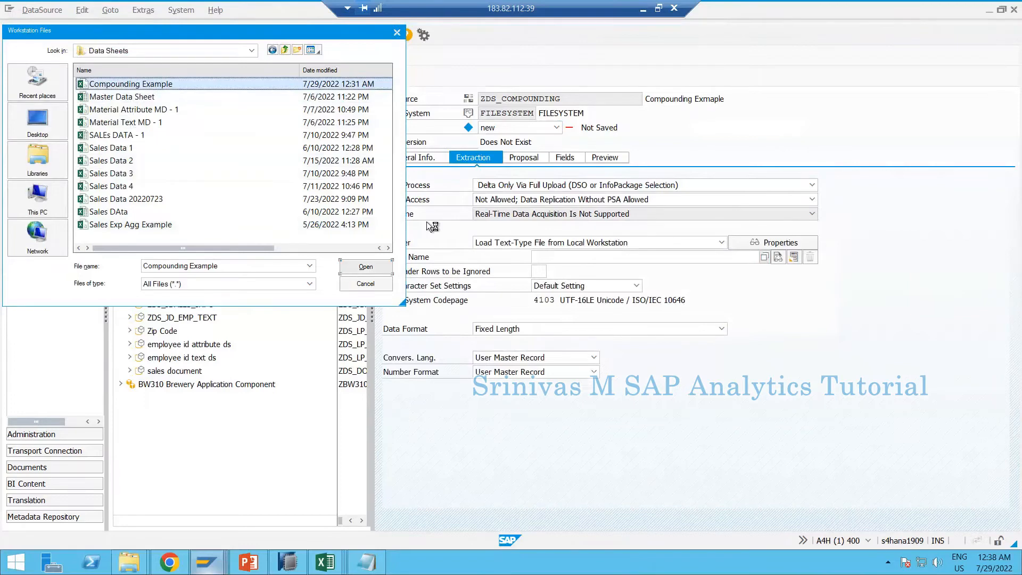
# - Set one header row to be ignored and the data format to Separated with Separator, using a comma as data separator
pyautogui.click(544, 270)
pyautogui.write('1')
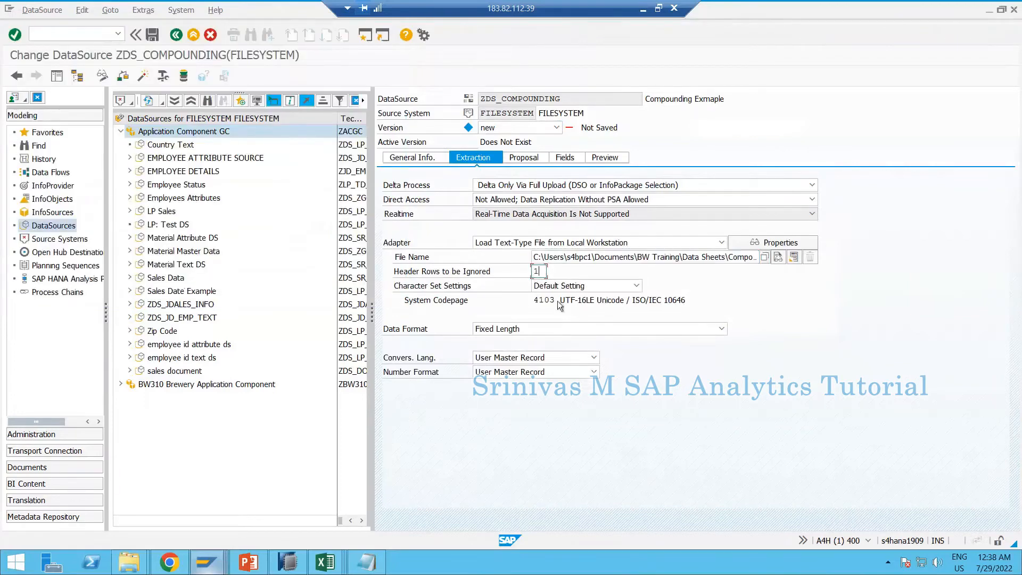
pyautogui.click(549, 325)
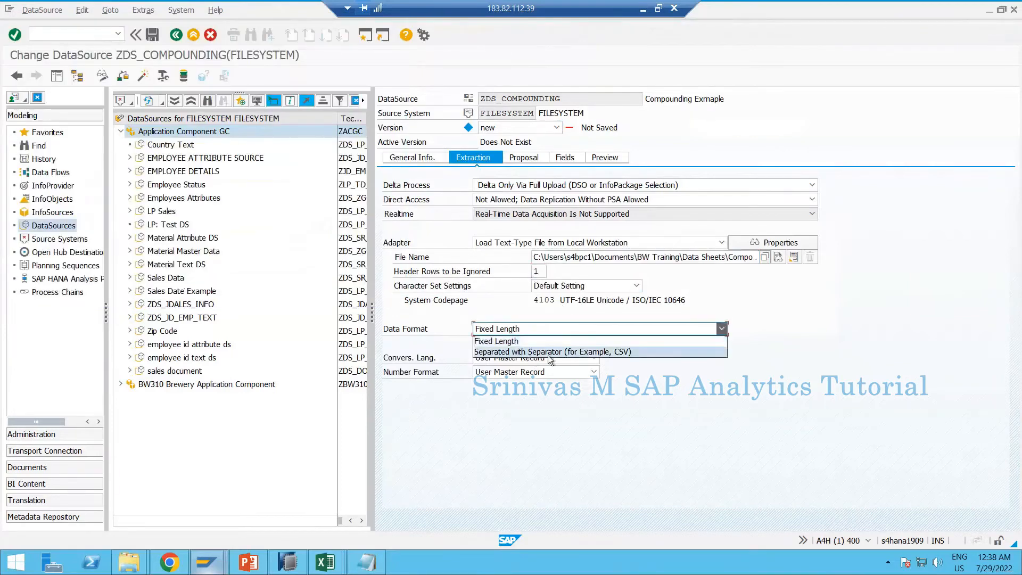
pyautogui.click(530, 352)
pyautogui.click(552, 342)
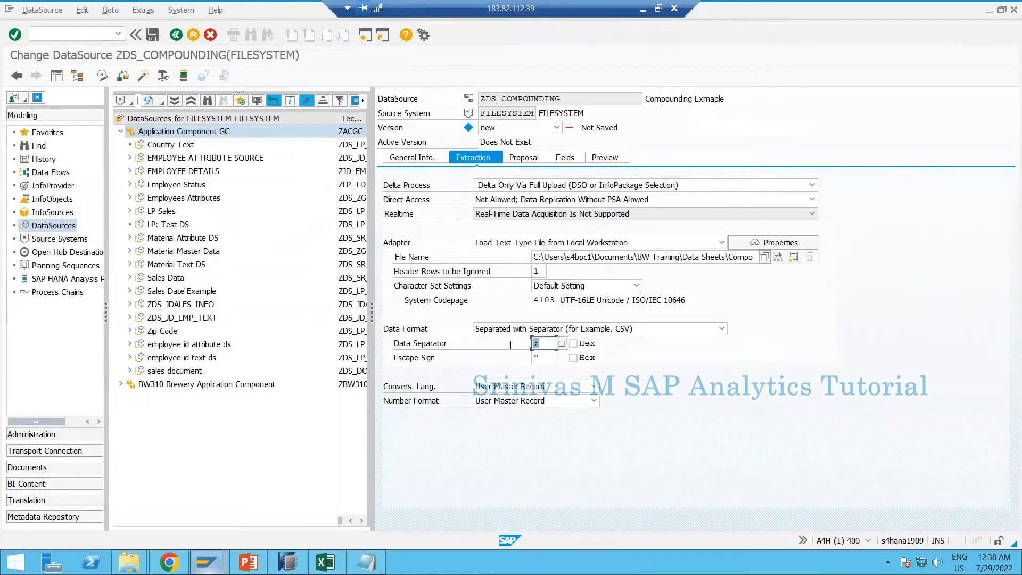
pyautogui.press('BackSpace')
pyautogui.write(',')
# - Load the example data from the file to generate the DataSource's field proposal
pyautogui.click(534, 158)
pyautogui.click(613, 201)
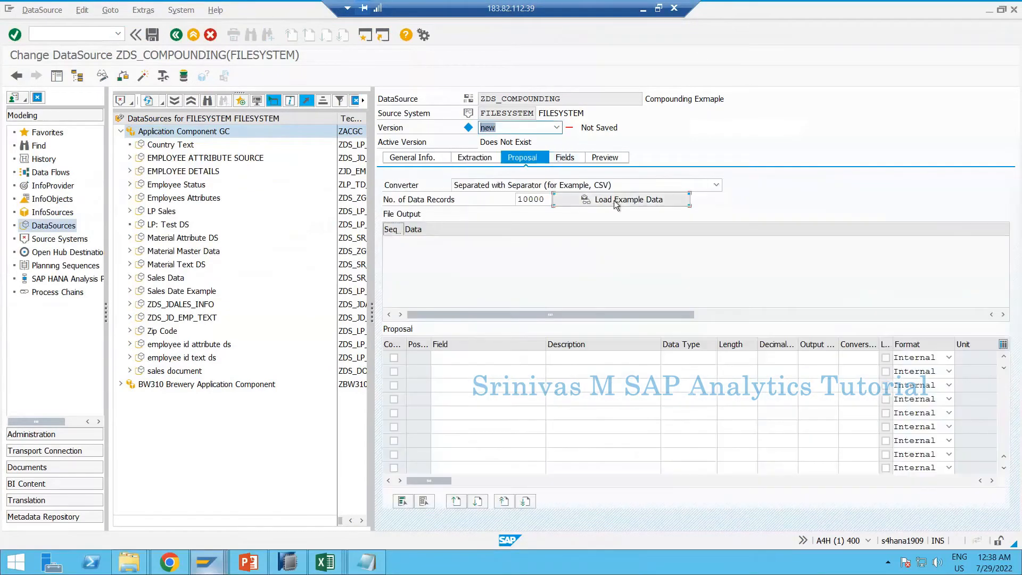
pyautogui.press('Return')
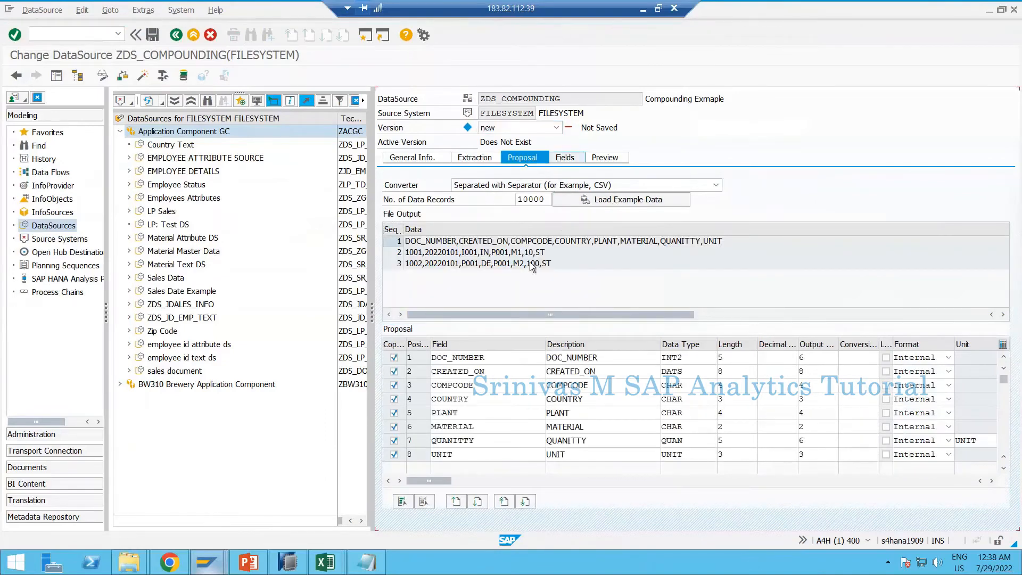
# - Check the InfoObject names of SR_ACMPE in SAP HANA Studio and assign template InfoObject ZSRDOCNUM to the DOC_NUMBER field in SAP GUI
pyautogui.click(562, 158)
pyautogui.click(623, 213)
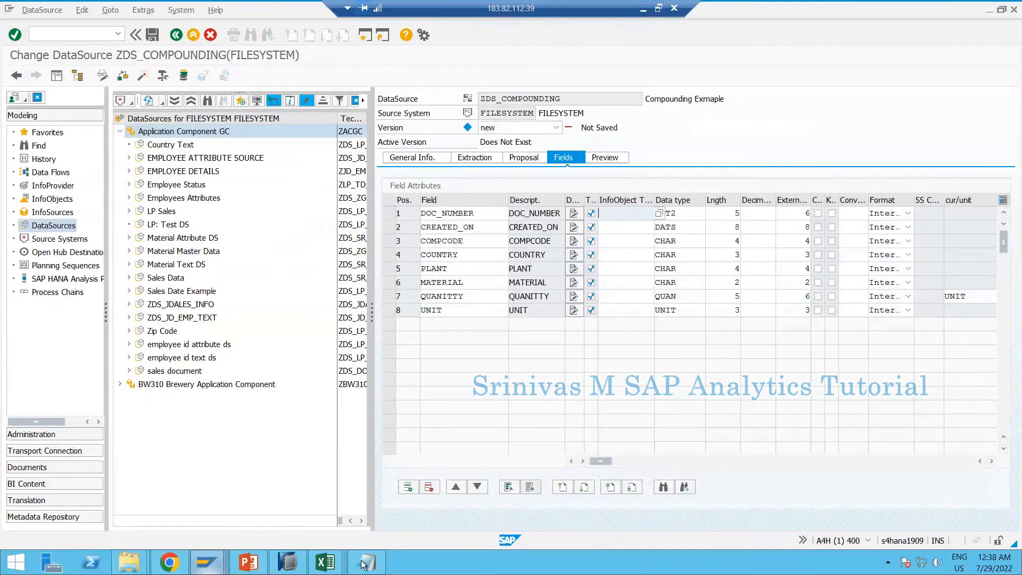
pyautogui.moveTo(366, 562)
pyautogui.click(397, 458)
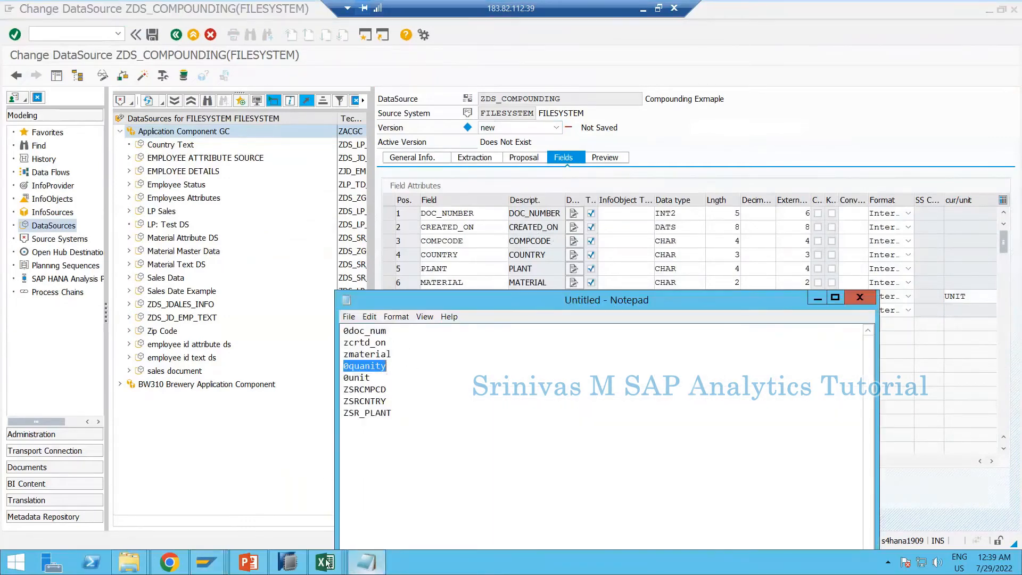
pyautogui.click(287, 563)
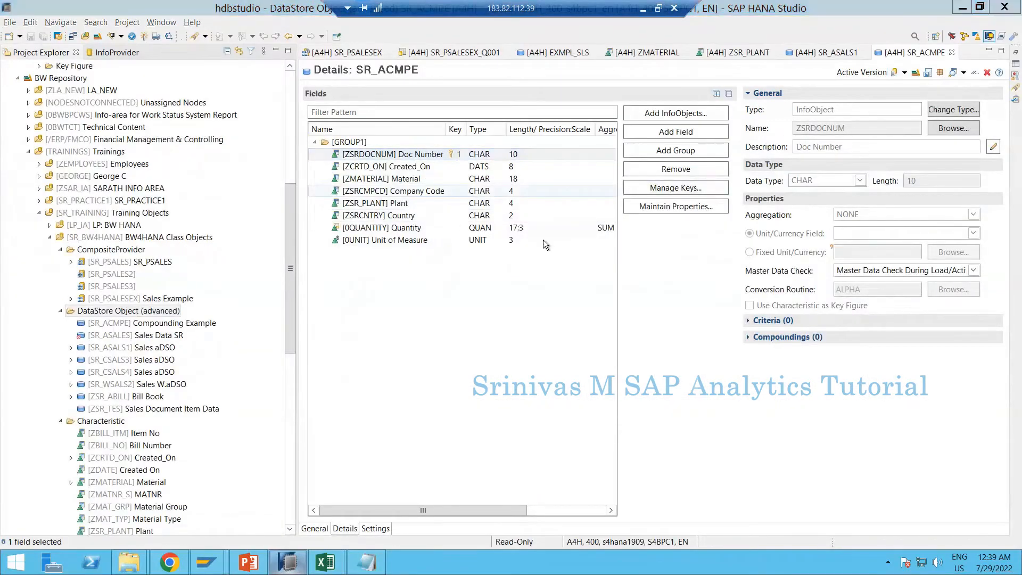
pyautogui.hotkey('alt', 'Tab')
pyautogui.click(633, 213)
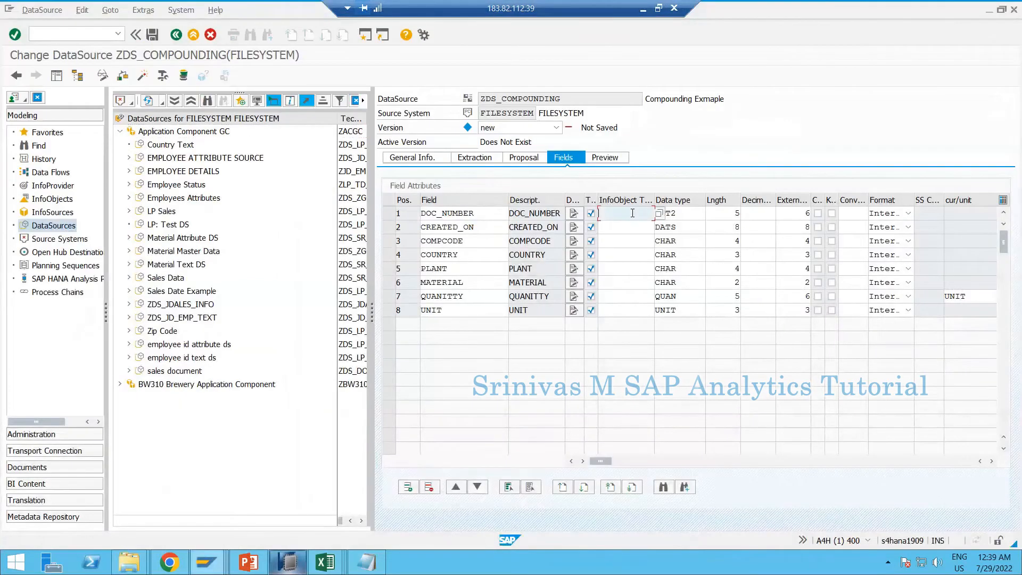
pyautogui.write('ZSER')
pyautogui.press('BackSpace')
pyautogui.press('BackSpace')
pyautogui.write('RDOC')
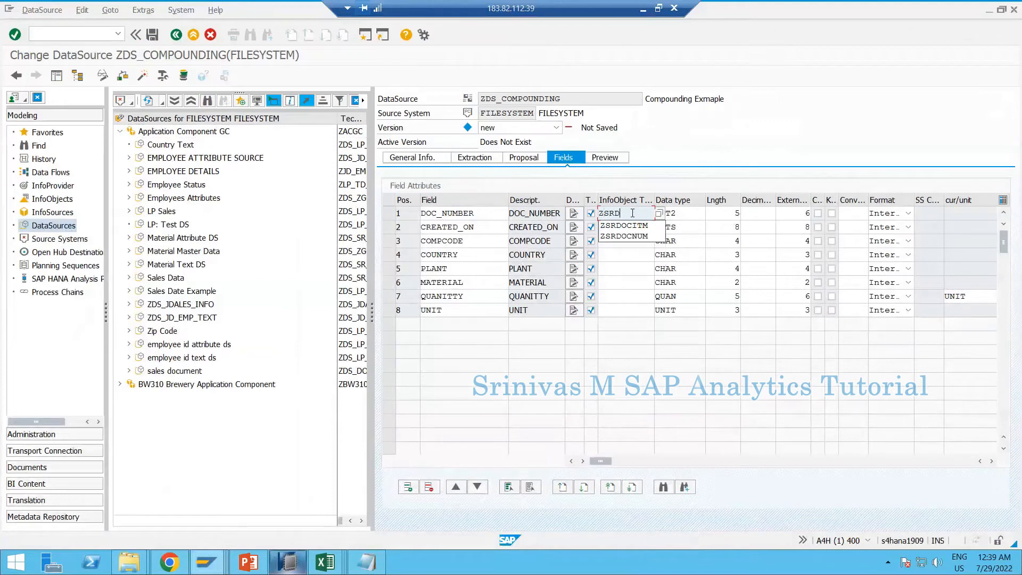
pyautogui.click(629, 236)
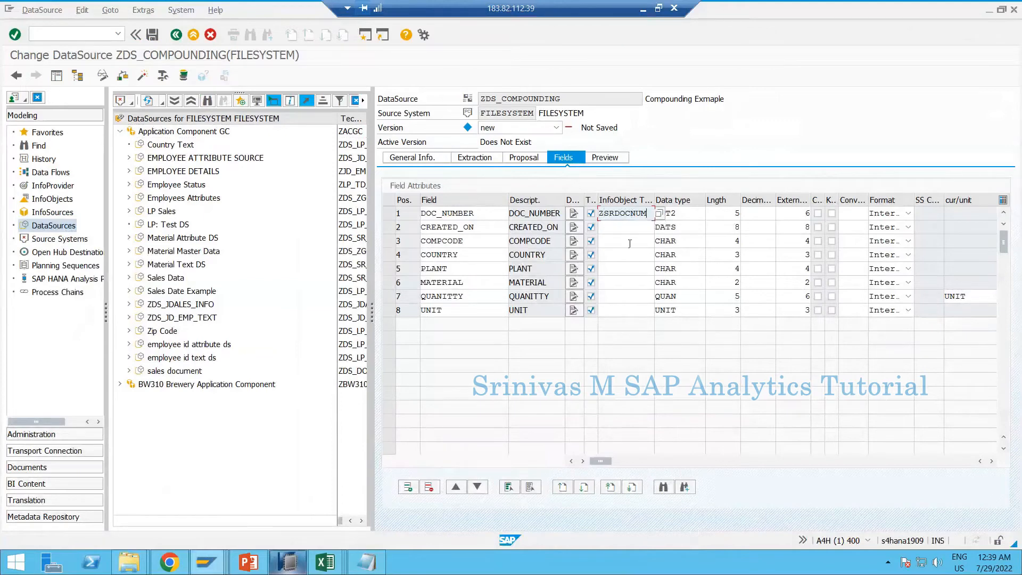
# - Assign template InfoObject ZCRTD_ON to the CREATED_ON field
pyautogui.click(607, 229)
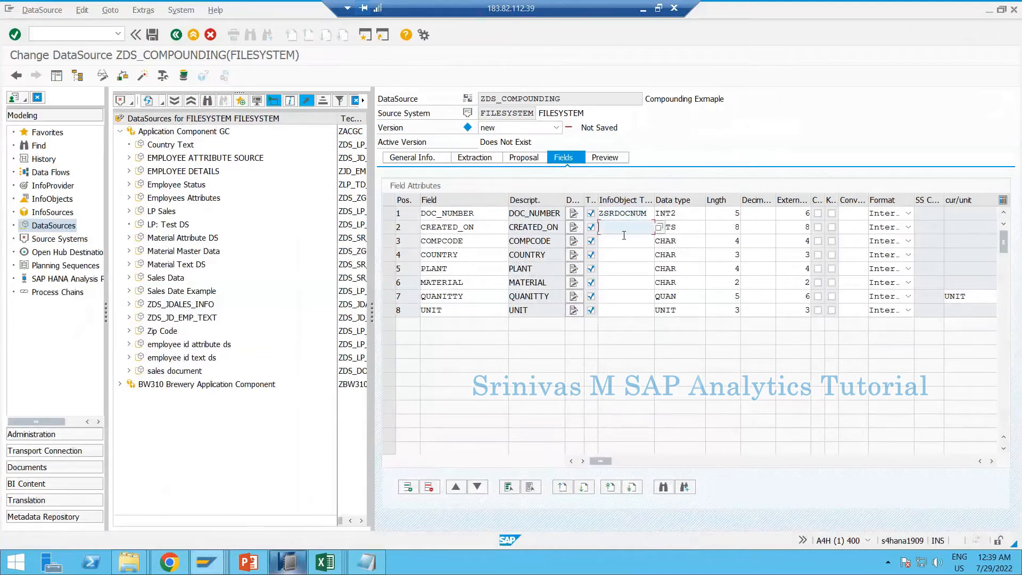
pyautogui.write('ZC')
pyautogui.click(624, 235)
# - Look up the company code InfoObject in SR_ACMPE and assign ZSRCMPCD to the COMPCODE field
pyautogui.click(619, 242)
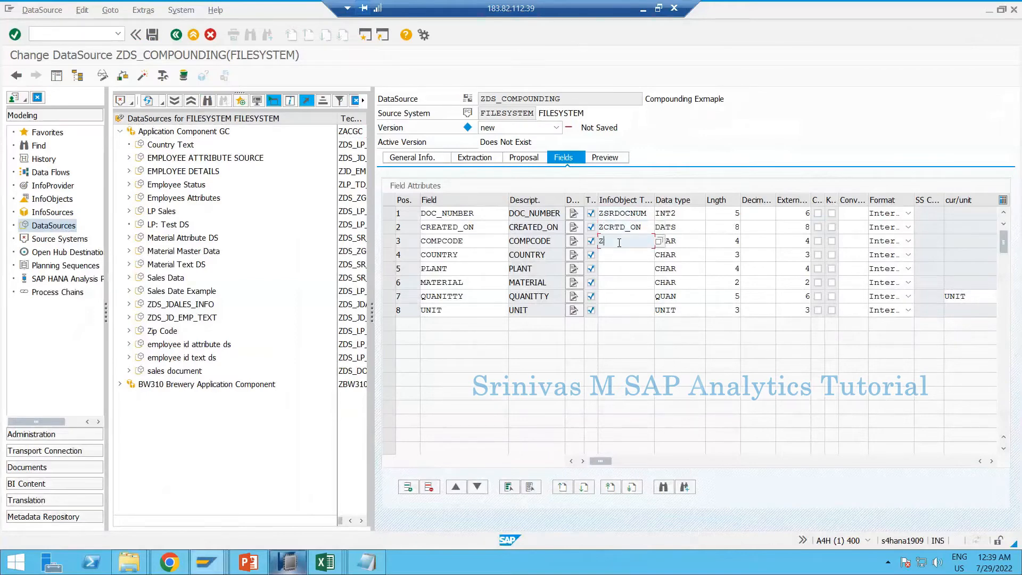
pyautogui.write('Zc')
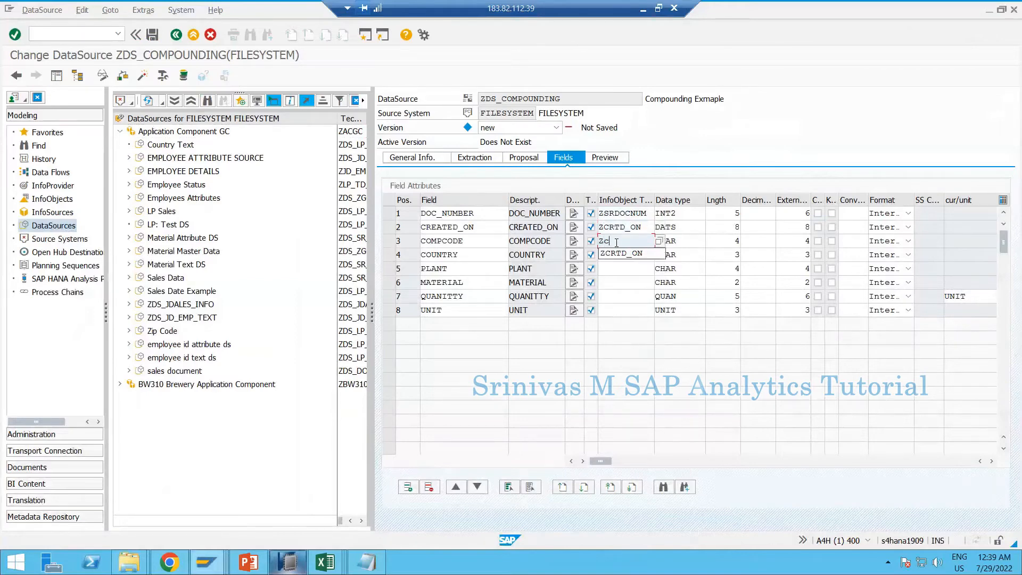
pyautogui.hotkey('alt', 'Tab')
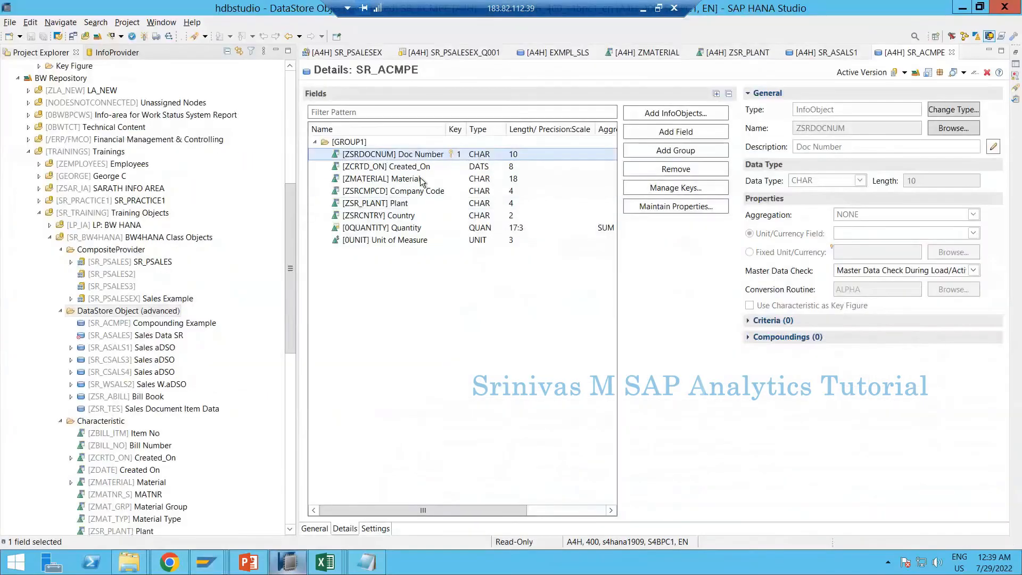
pyautogui.hotkey('alt', 'Tab')
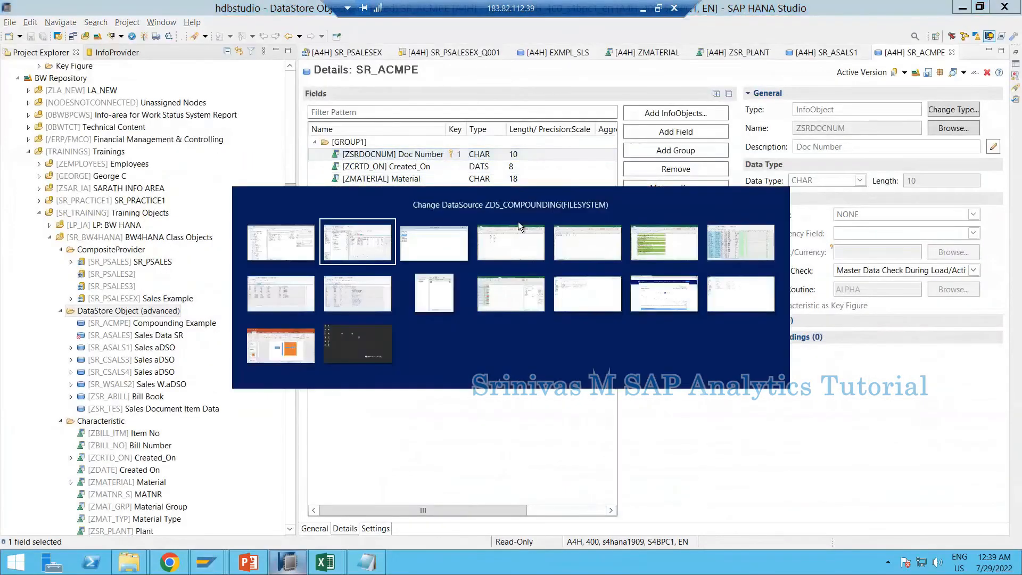
pyautogui.press('BackSpace')
pyautogui.write('SRC')
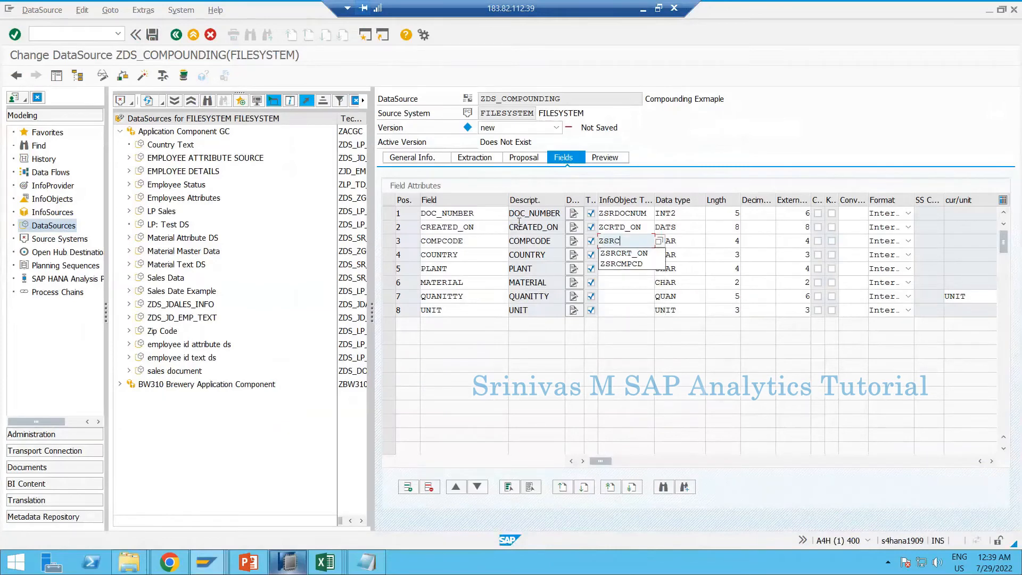
pyautogui.press('Down')
pyautogui.press('Return')
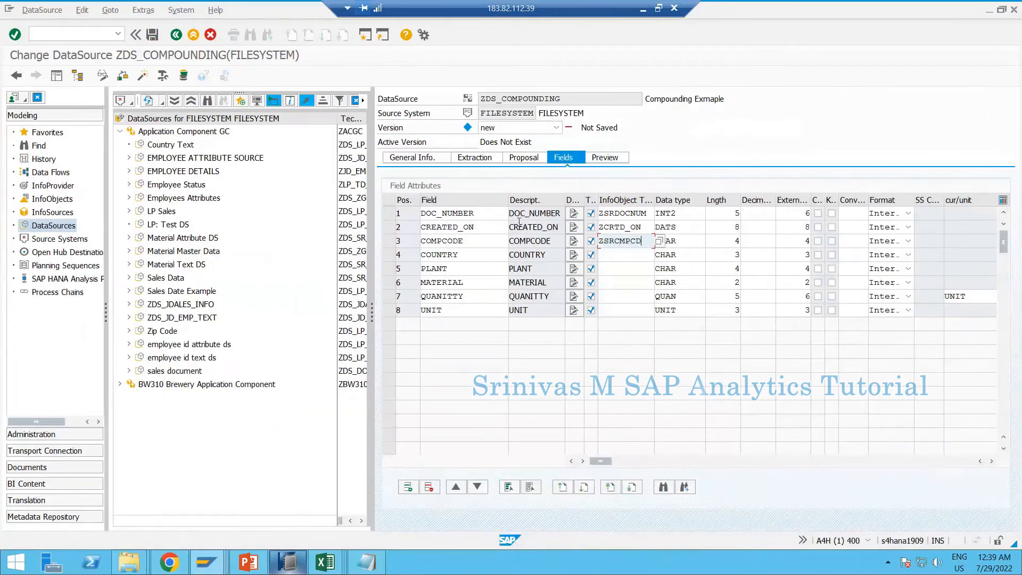
pyautogui.press('Return')
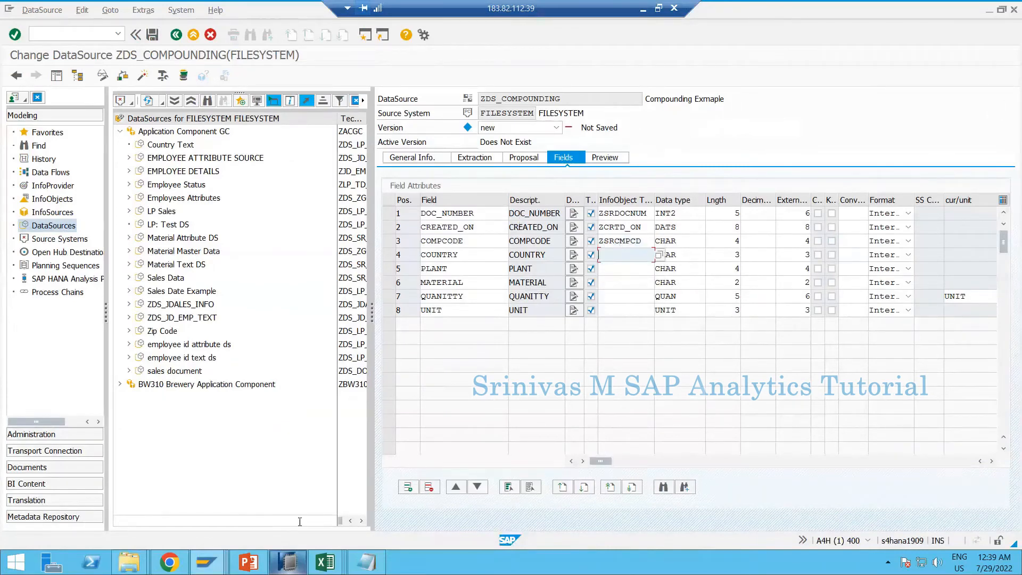
# - Look up the names in SR_ACMPE and assign InfoObjects ZSRCNTRY to the COUNTRY field and ZSRPLANT to the PLANT field
pyautogui.click(335, 570)
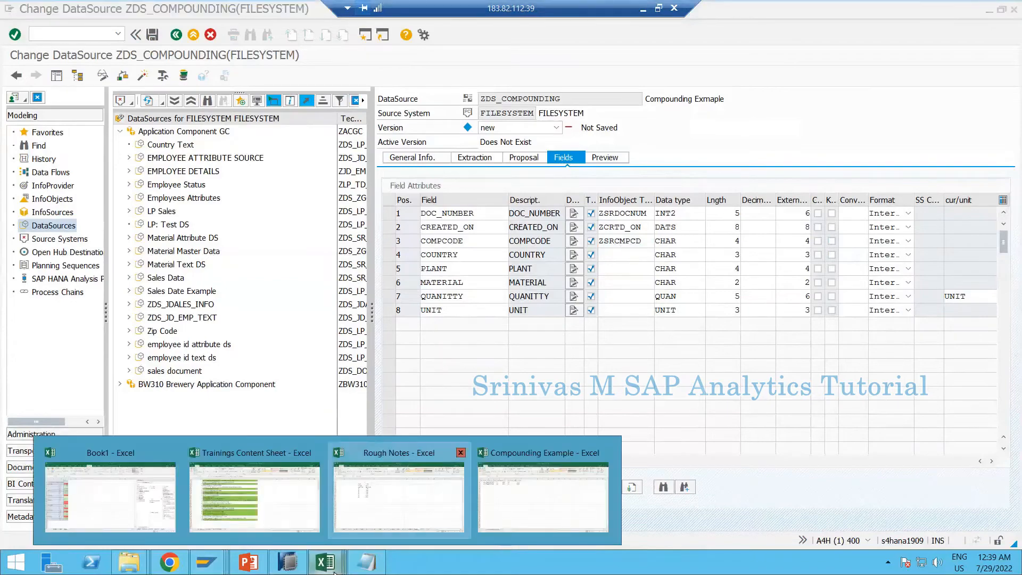
pyautogui.click(287, 564)
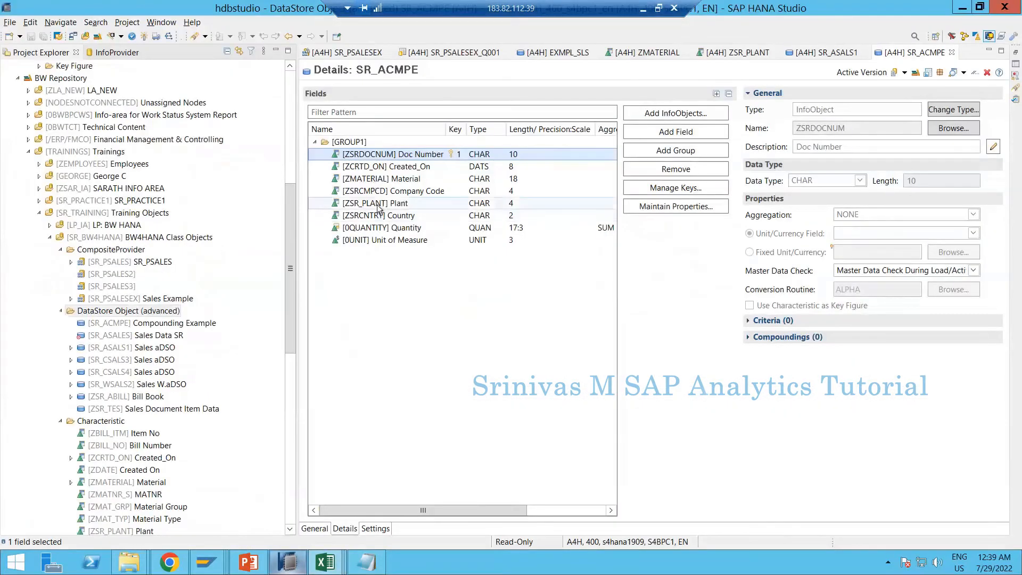
pyautogui.hotkey('alt', 'Tab')
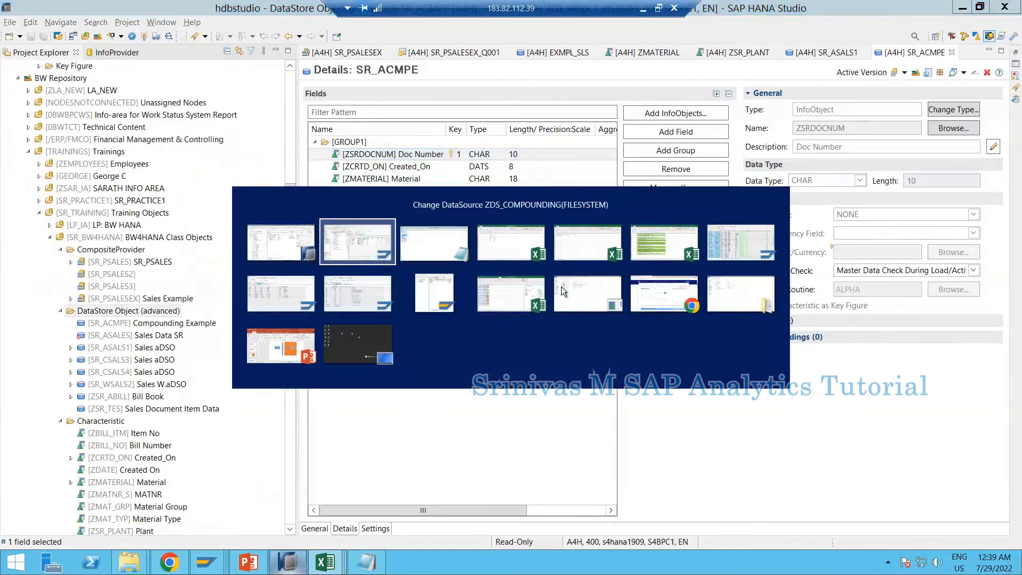
pyautogui.click(617, 253)
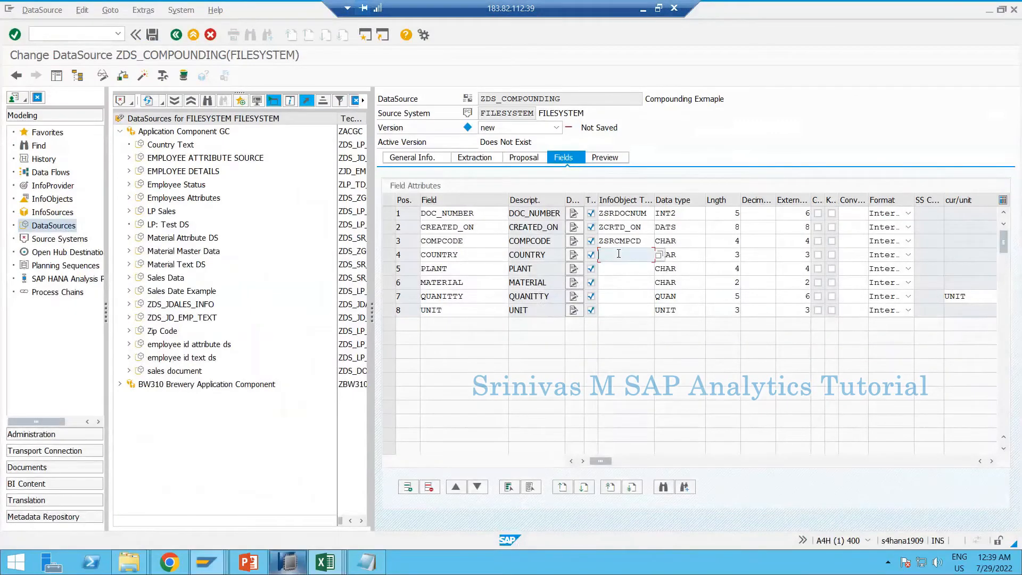
pyautogui.write('ZSRCNTRY')
pyautogui.click(641, 270)
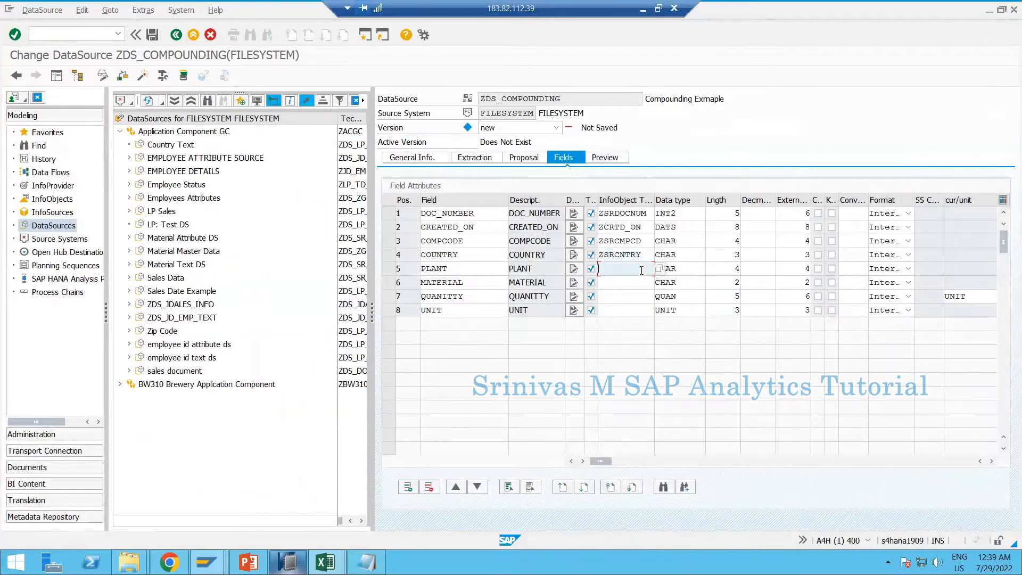
pyautogui.write('ZSRPLANT')
# - Look up the material InfoObject in SR_ACMPE and assign template InfoObject ZMATERIAL to the MATERIAL field
pyautogui.click(621, 285)
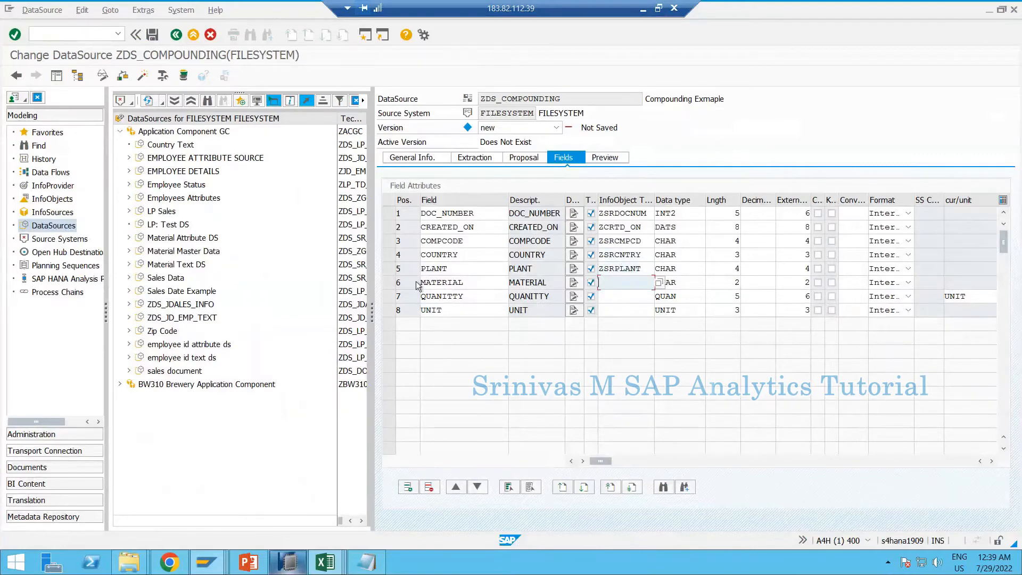
pyautogui.hotkey('alt', 'Tab')
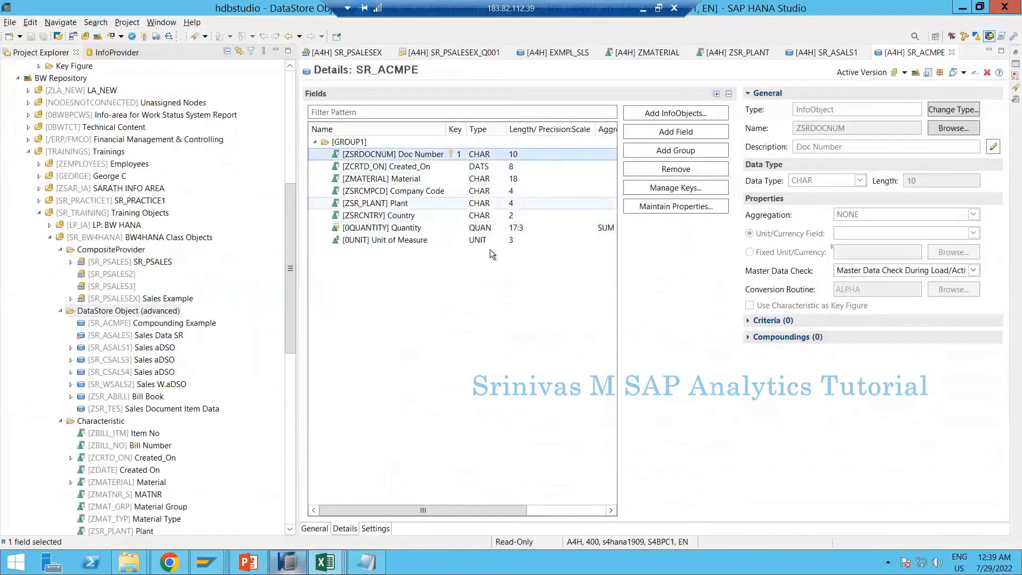
pyautogui.hotkey('alt', 'Tab')
pyautogui.click(641, 283)
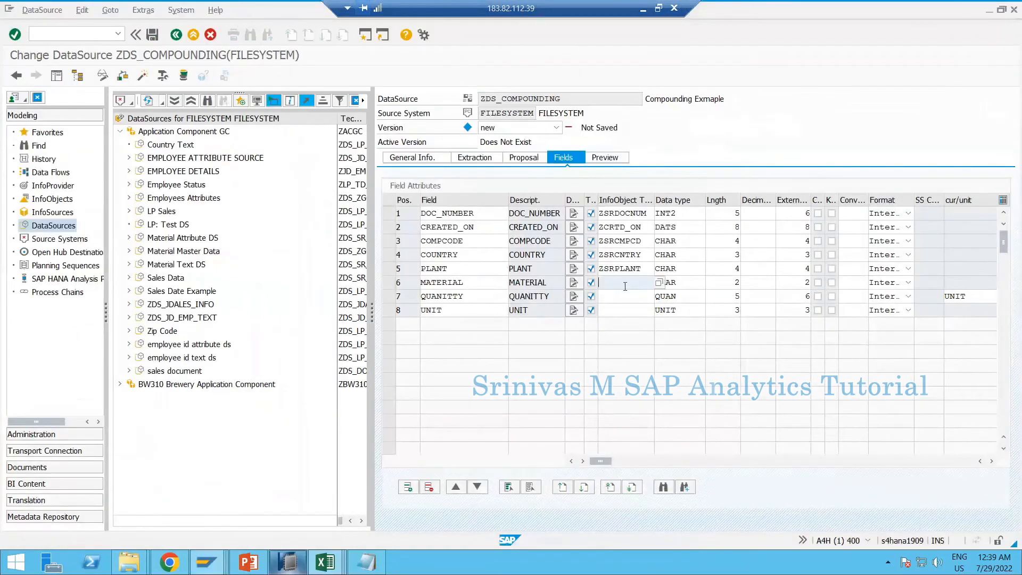
pyautogui.write('ZMAER')
pyautogui.press('BackSpace')
pyautogui.write('TERIAL')
pyautogui.press('Down')
pyautogui.press('Return')
pyautogui.press('Return')
# - Assign template InfoObjects 0QUANTITY to the QUANITTY field and 0UNIT to the UNIT field
pyautogui.click(624, 290)
pyautogui.write('0quantity')
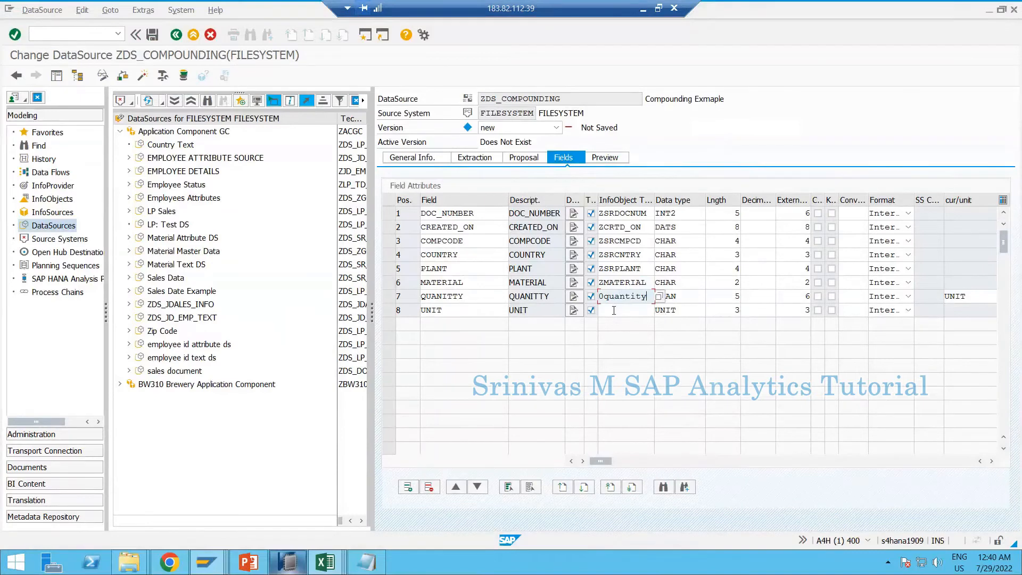
pyautogui.click(614, 311)
pyautogui.write('0')
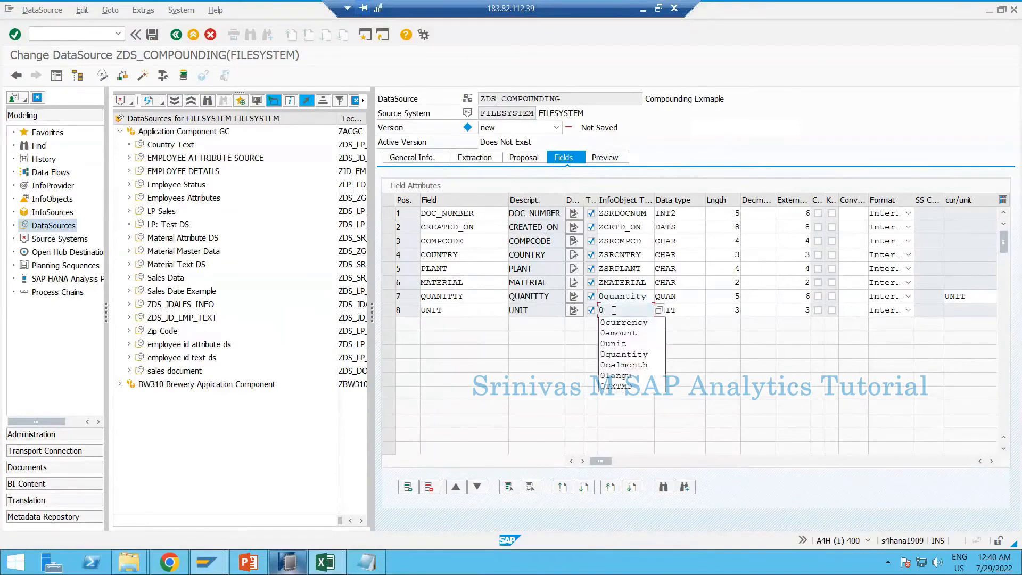
pyautogui.write('unit')
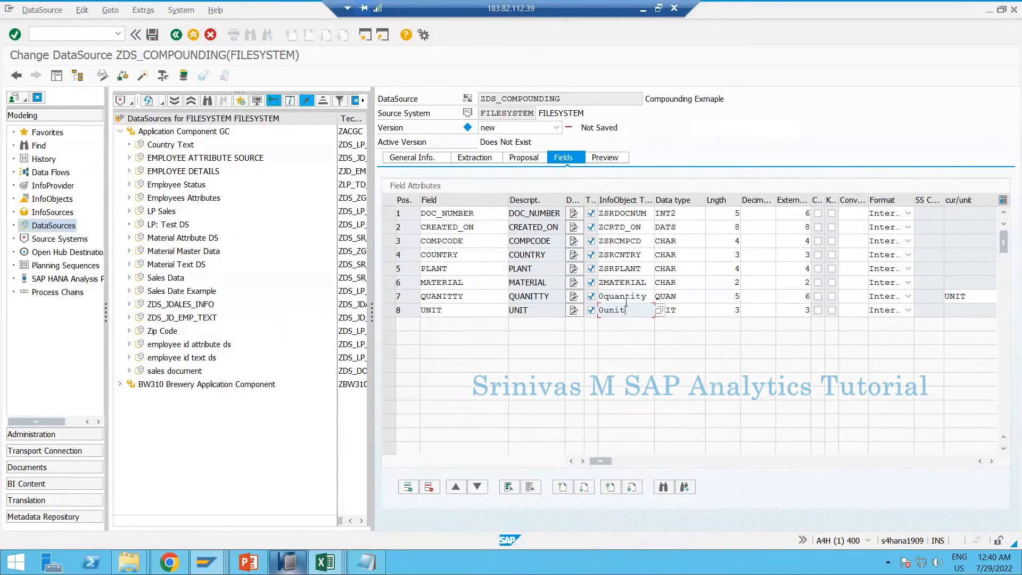
# - Apply the InfoObject assignments and copy the field properties from the InfoObjects into the DataSource fields
pyautogui.press('Return')
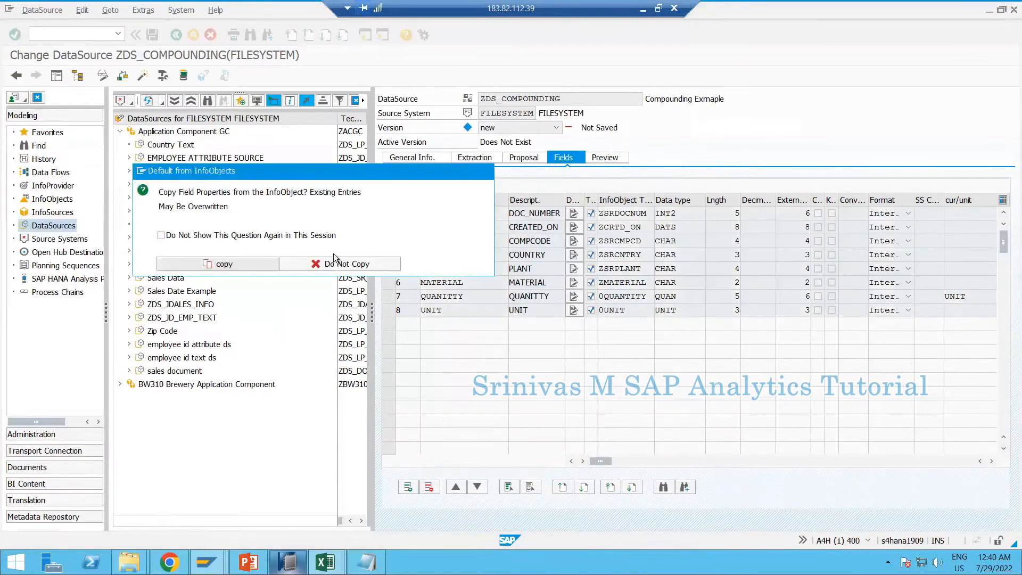
pyautogui.click(232, 264)
pyautogui.click(240, 263)
pyautogui.click(354, 360)
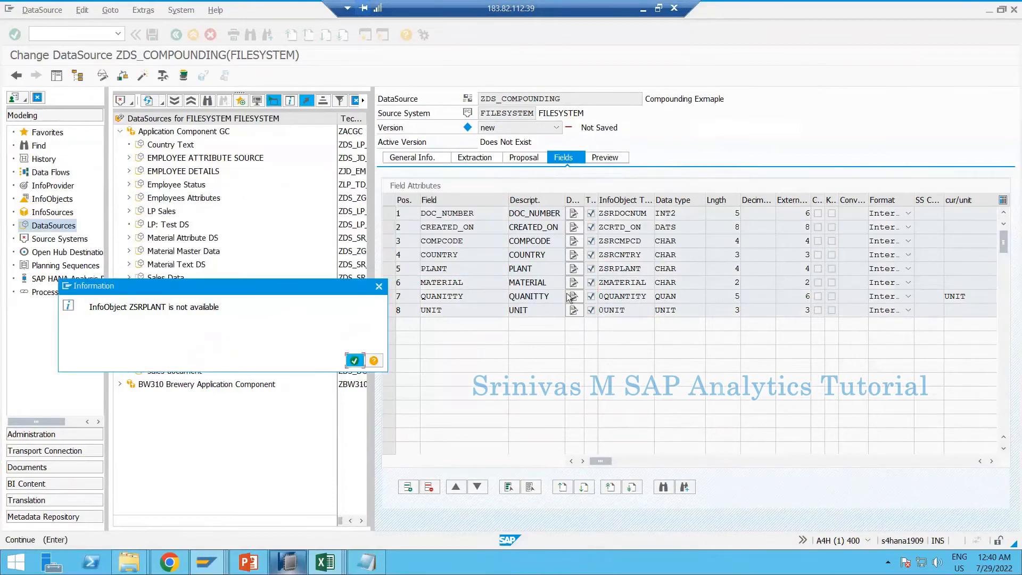
# - Check the plant InfoObject name in SR_ACMPE and correct the PLANT field's template InfoObject to ZSR_PLANT
pyautogui.click(637, 270)
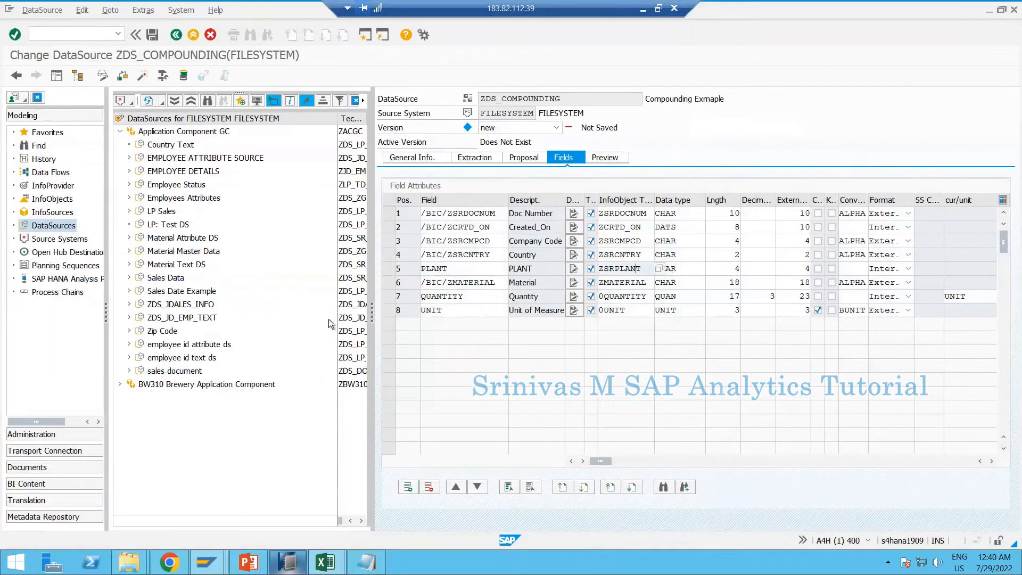
pyautogui.hotkey('alt', 'Tab')
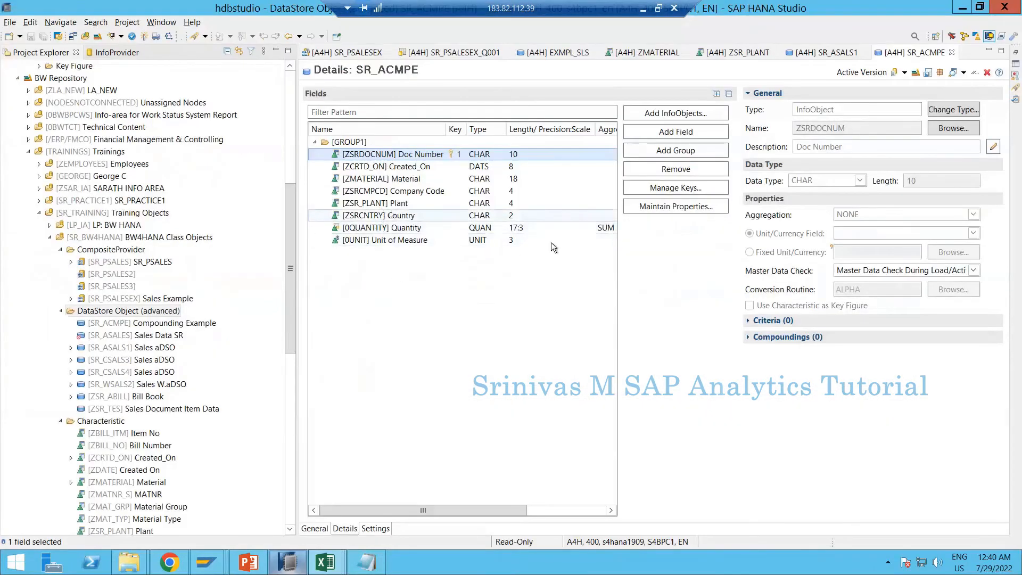
pyautogui.hotkey('alt', 'Tab')
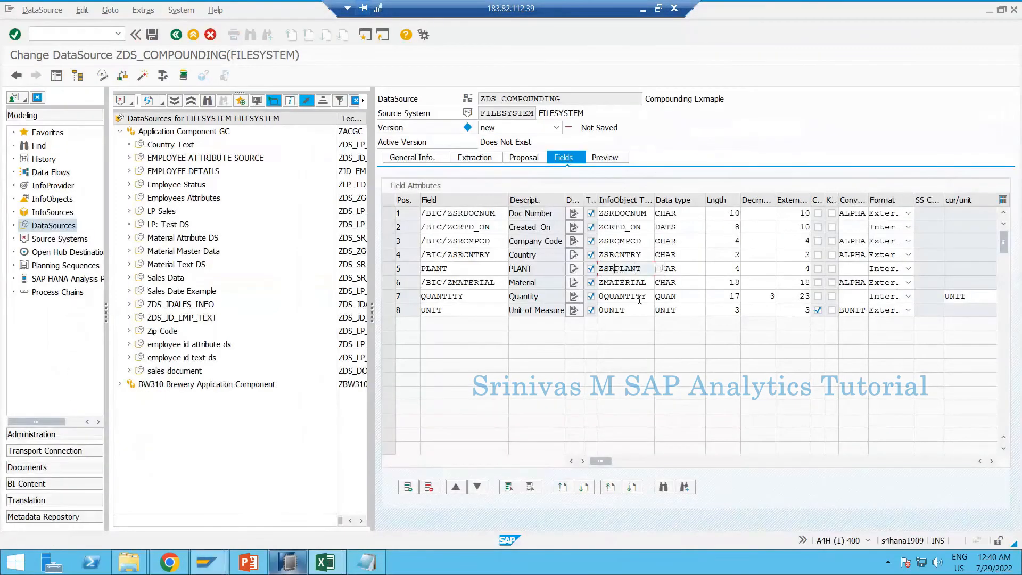
pyautogui.write('_')
pyautogui.press('Return')
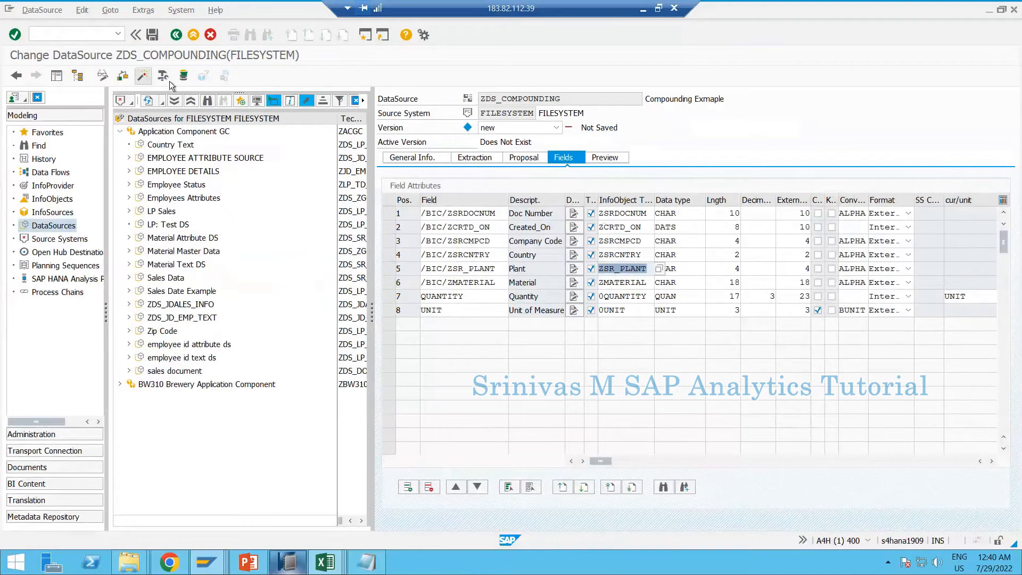
# - Activate DataSource ZDS_COMPOUNDING and read its preview data
pyautogui.click(142, 75)
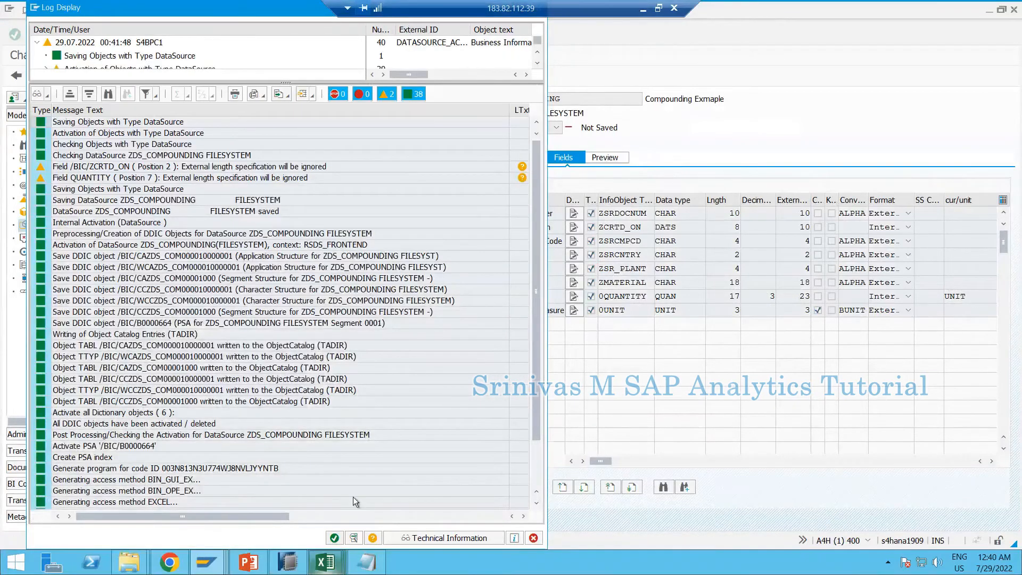
pyautogui.click(335, 538)
pyautogui.click(599, 158)
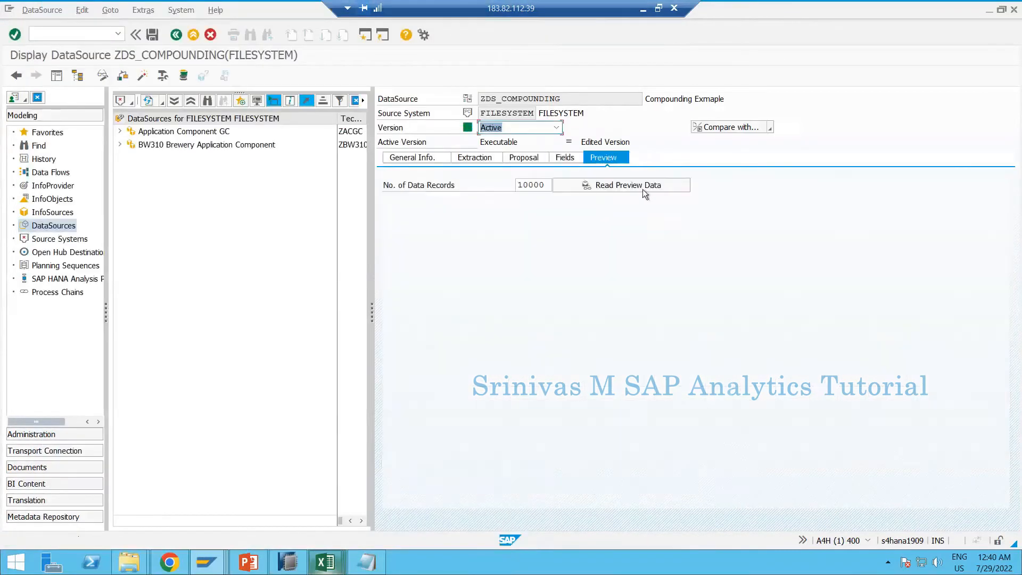
pyautogui.click(617, 186)
pyautogui.click(409, 304)
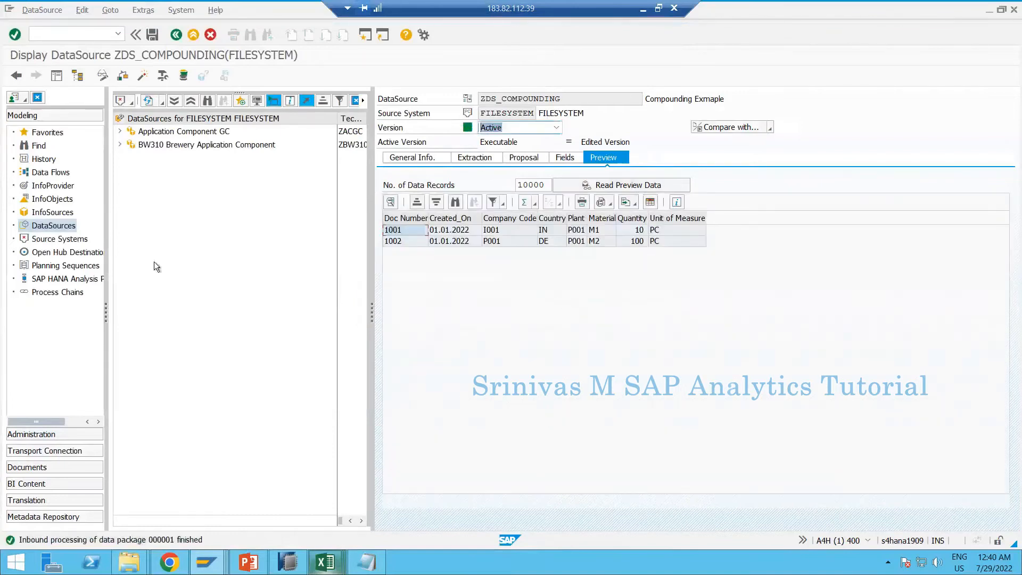
# - Copy the DataSource name, switch to SAP HANA Studio and start a new transformation for DataStore object SR_ACMPE
pyautogui.moveTo(562, 98); pyautogui.dragTo(464, 100)
pyautogui.click(288, 559)
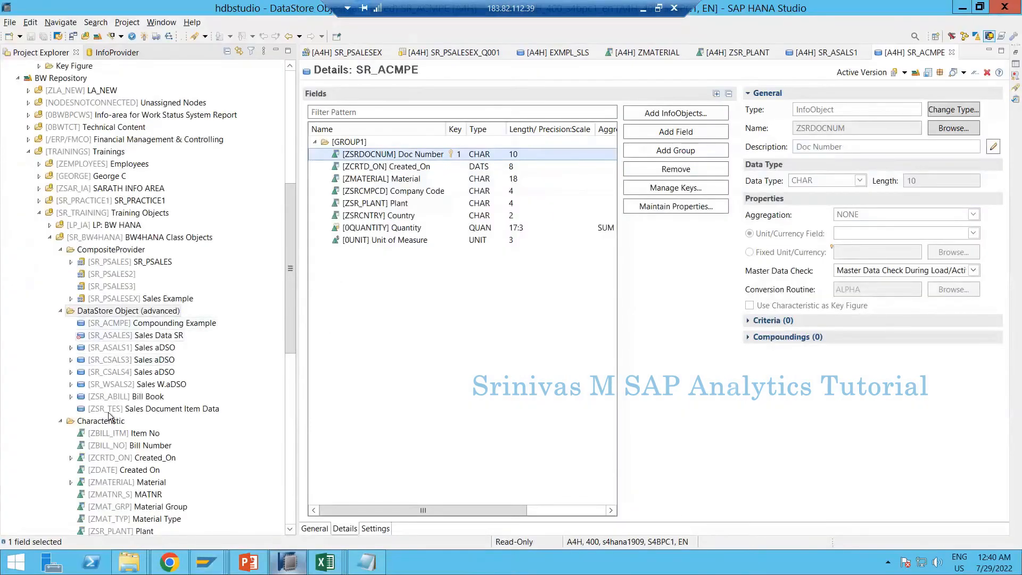
pyautogui.rightClick(107, 409)
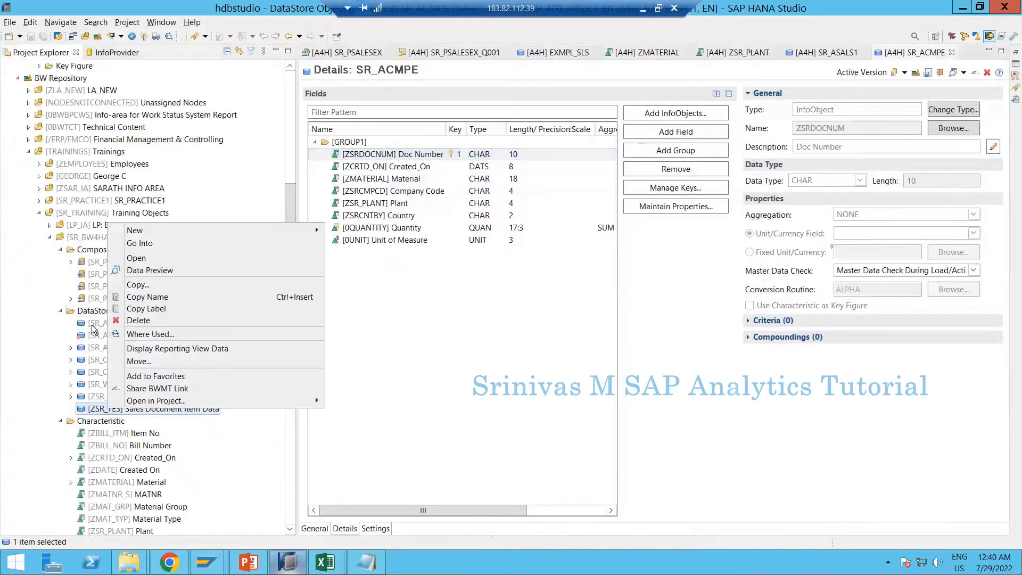
pyautogui.rightClick(94, 326)
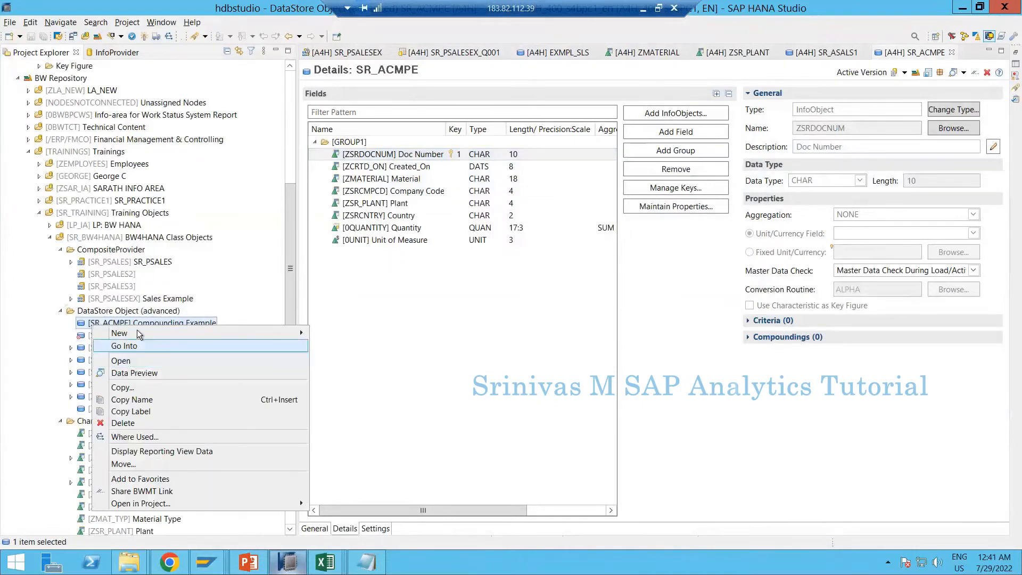
pyautogui.moveTo(160, 333)
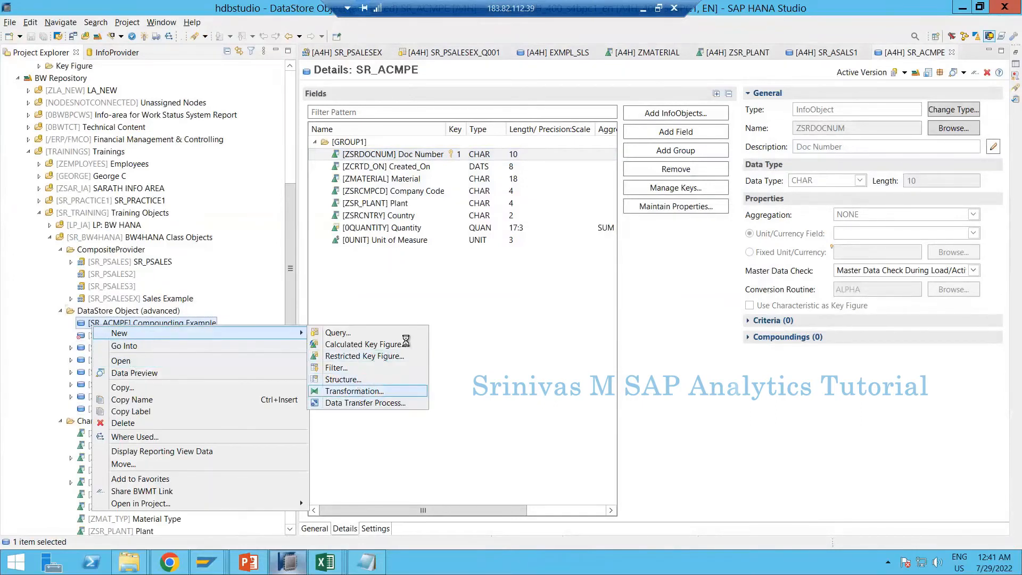
pyautogui.click(355, 391)
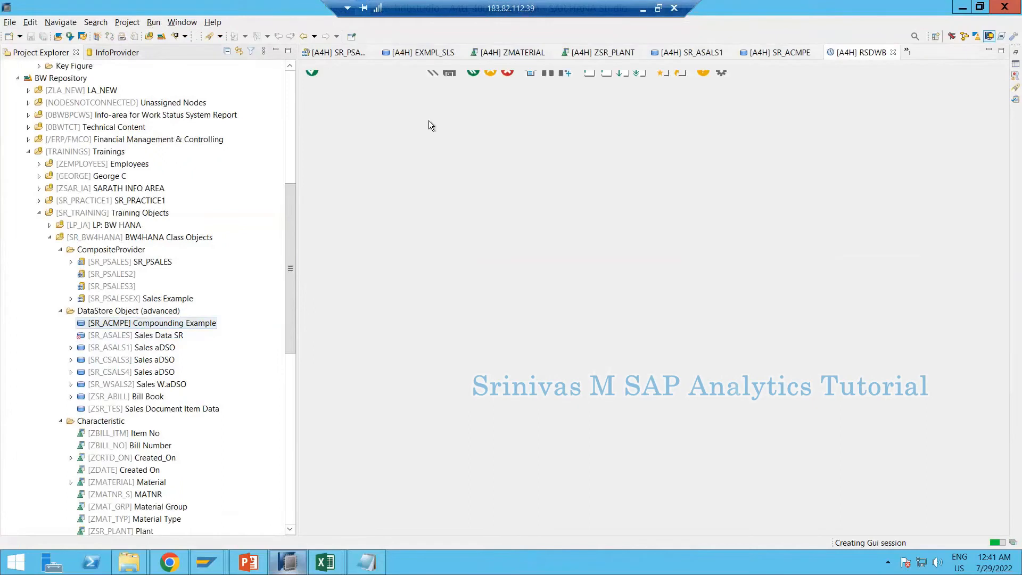
# - Set the transformation's source to DataSource ZDS_COMPOUNDING from source system FILESYSTEM
pyautogui.press('Return')
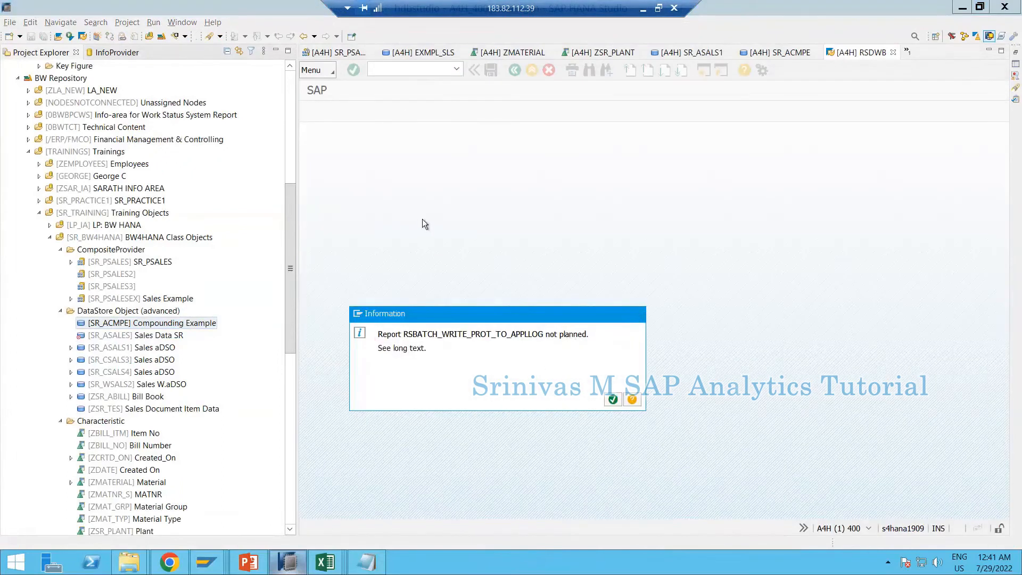
pyautogui.click(488, 351)
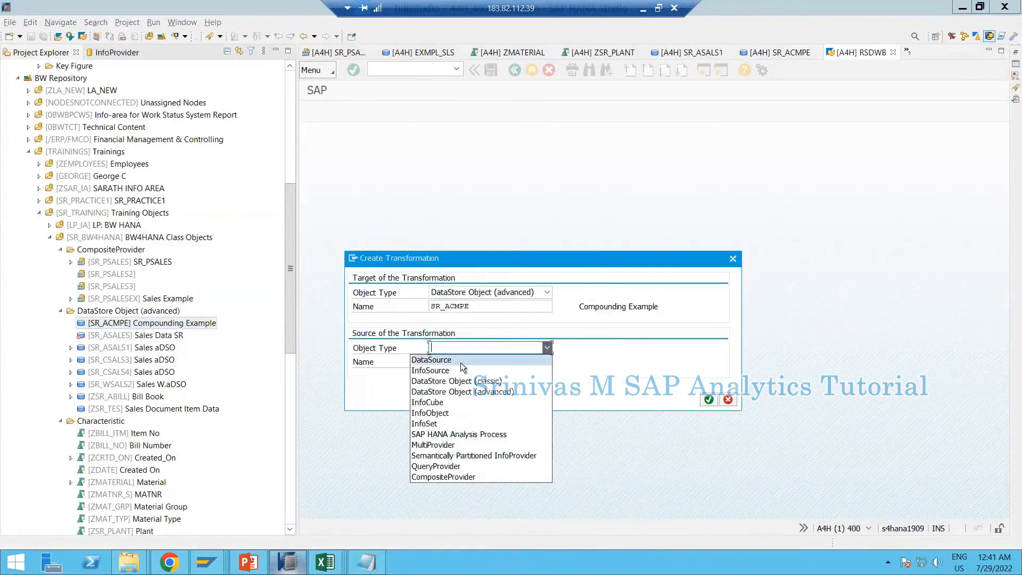
pyautogui.click(461, 360)
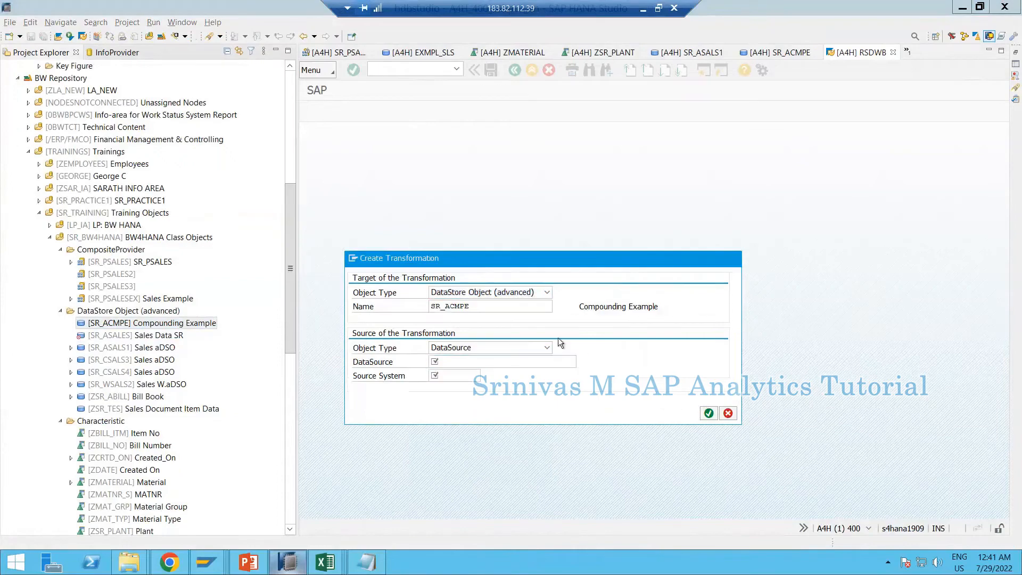
pyautogui.press('F4')
pyautogui.hotkey('ctrl', 'v')
pyautogui.press('Return')
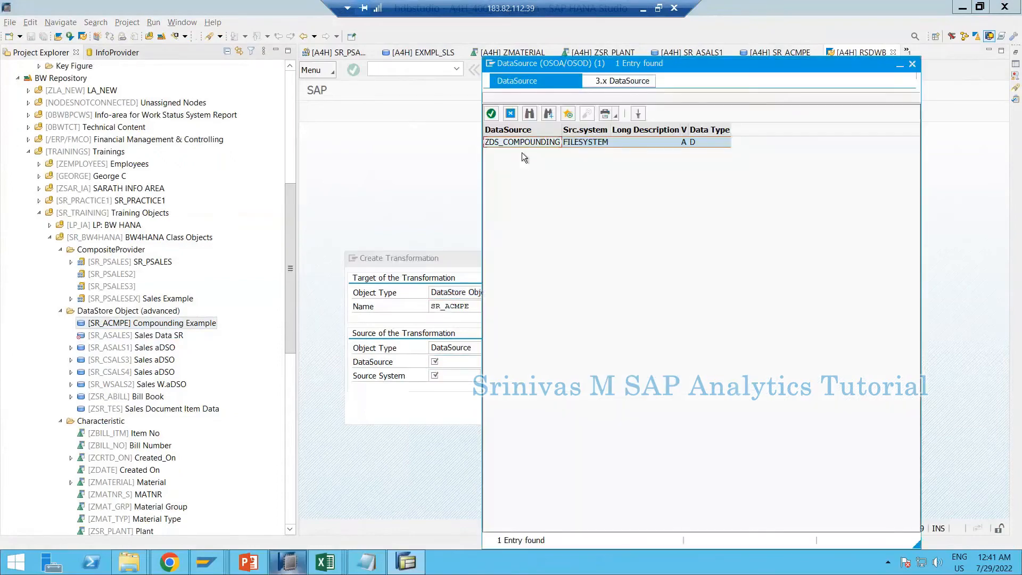
pyautogui.doubleClick(525, 142)
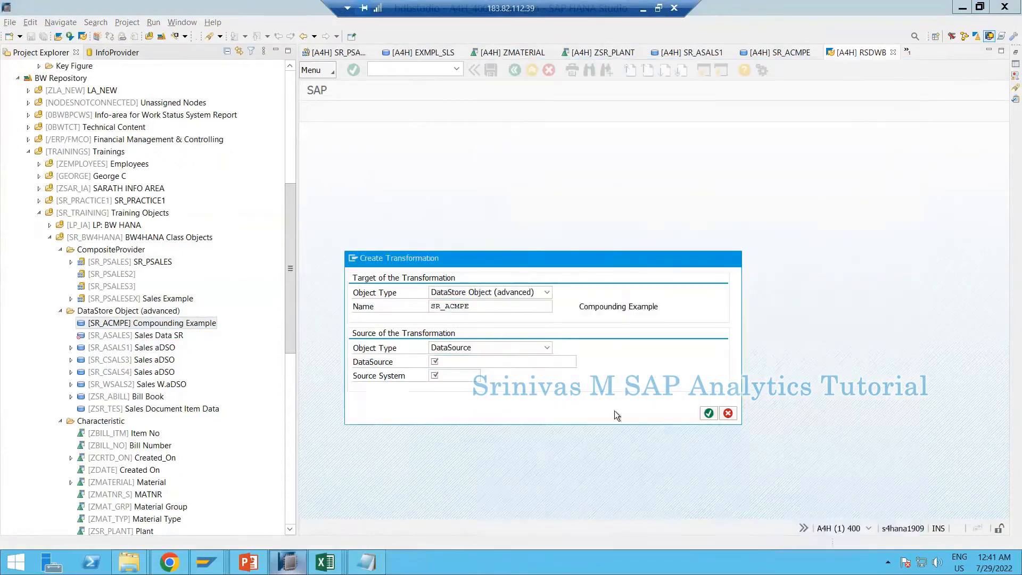
# - Generate the transformation from ZDS_COMPOUNDING to SR_ACMPE and activate it
pyautogui.click(709, 413)
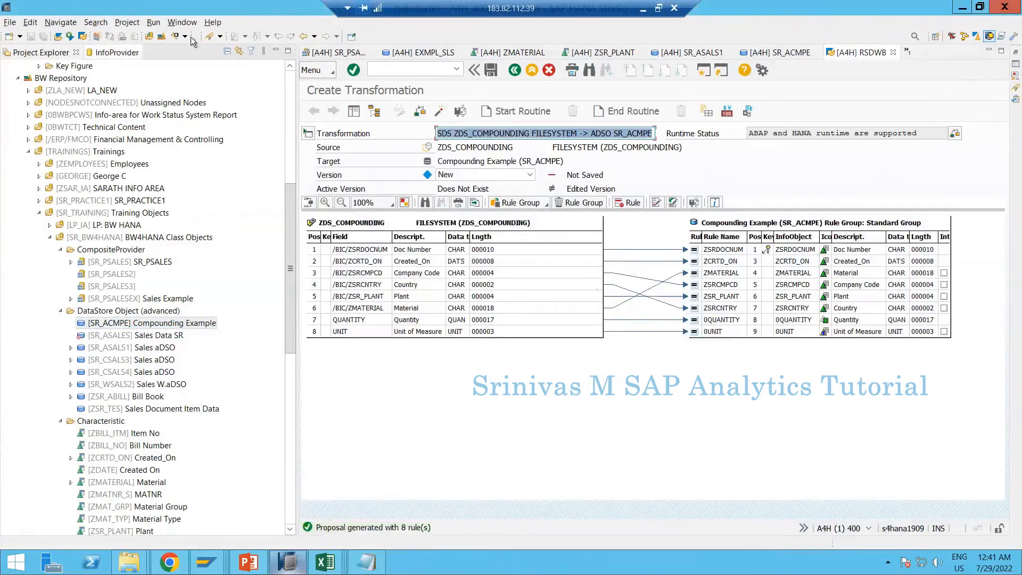
pyautogui.click(459, 110)
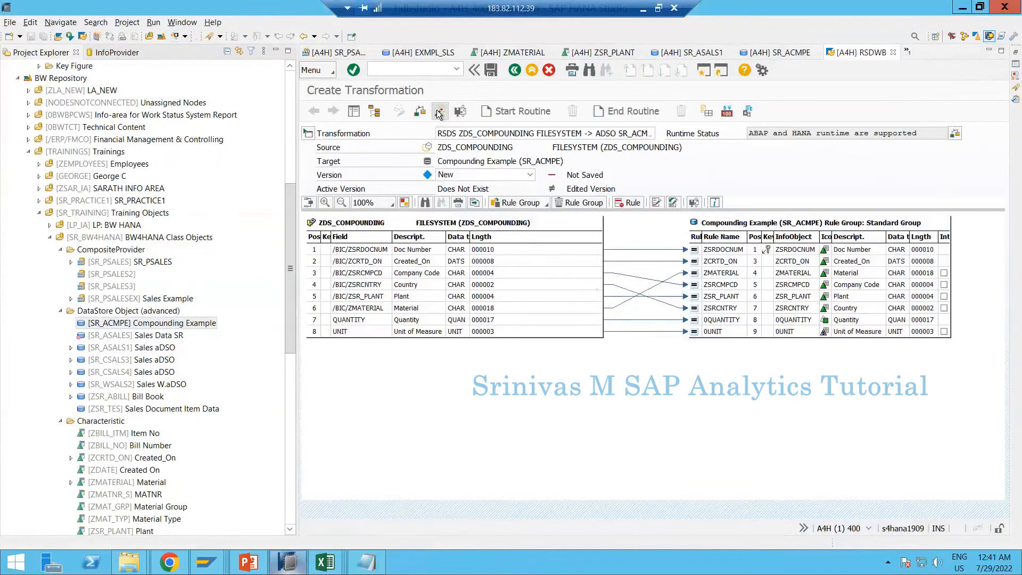
pyautogui.click(534, 274)
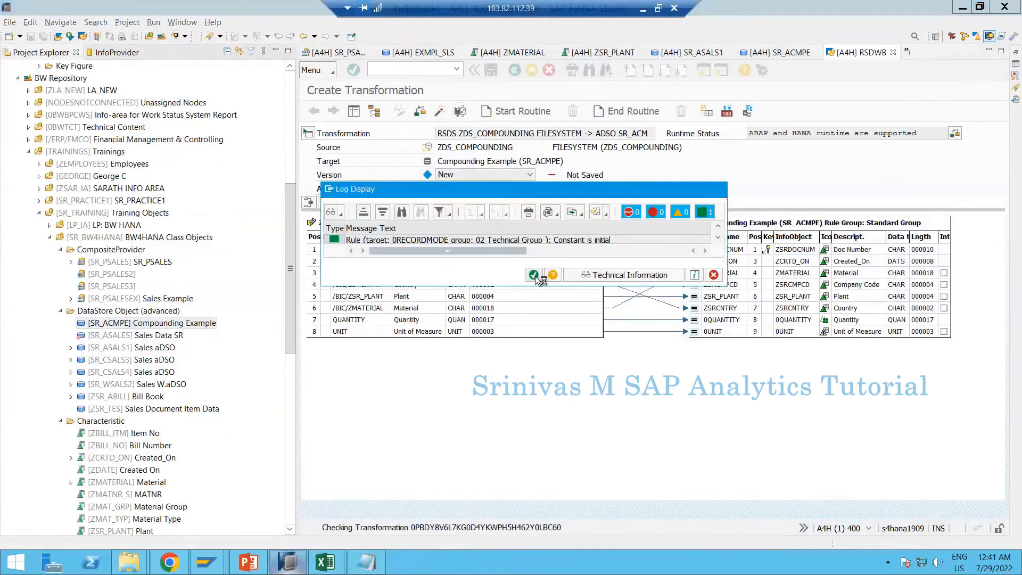
# - Refresh the DataStore Object (advanced) folder and expand SR_ACMPE down to its transformation
pyautogui.rightClick(113, 326)
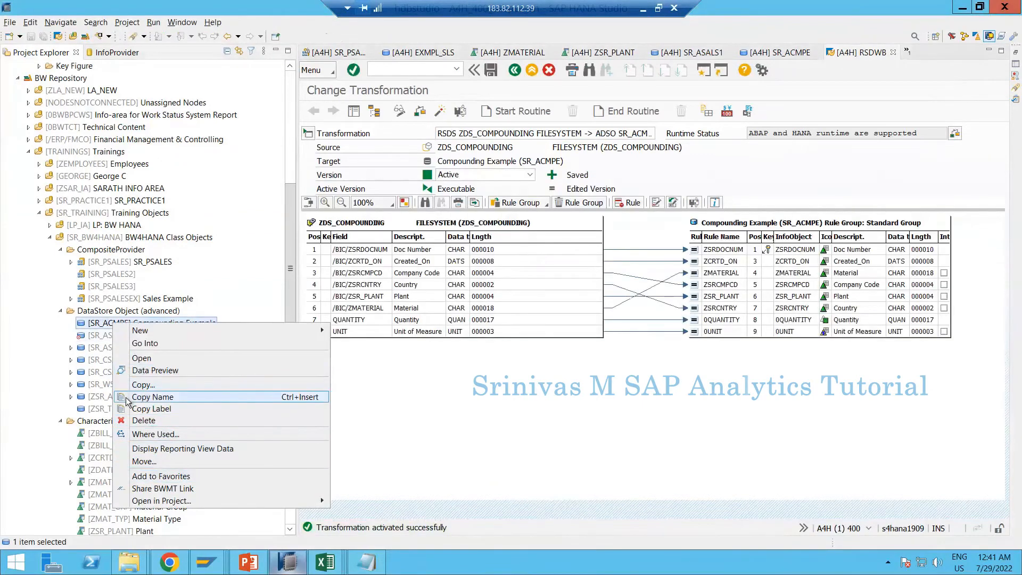
pyautogui.rightClick(101, 312)
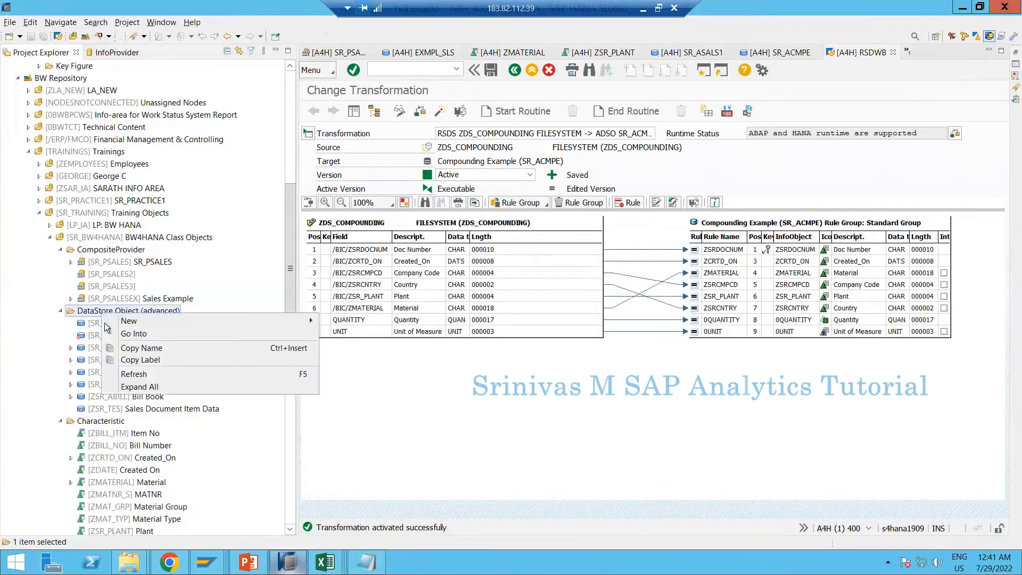
pyautogui.click(133, 372)
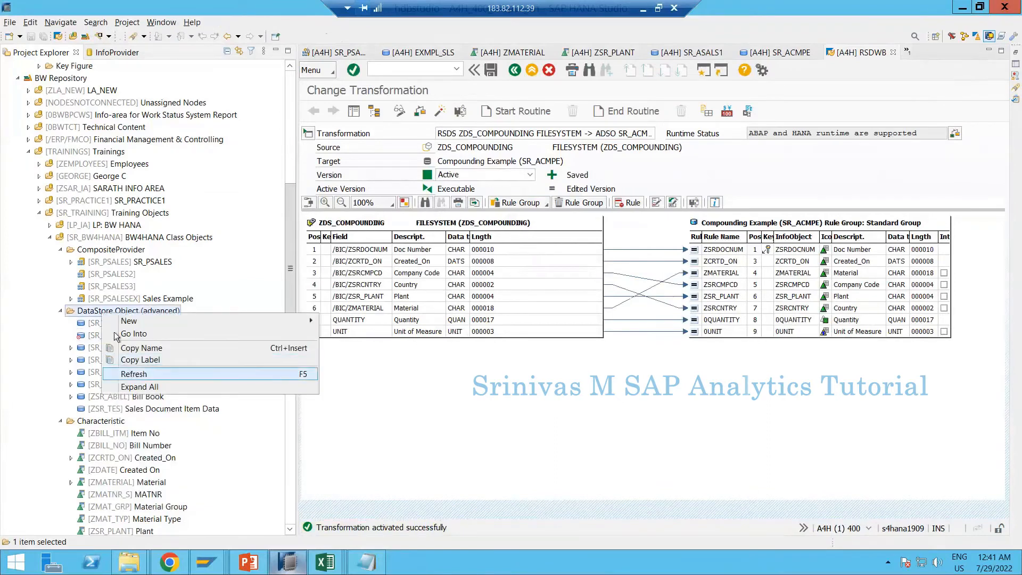
pyautogui.click(72, 324)
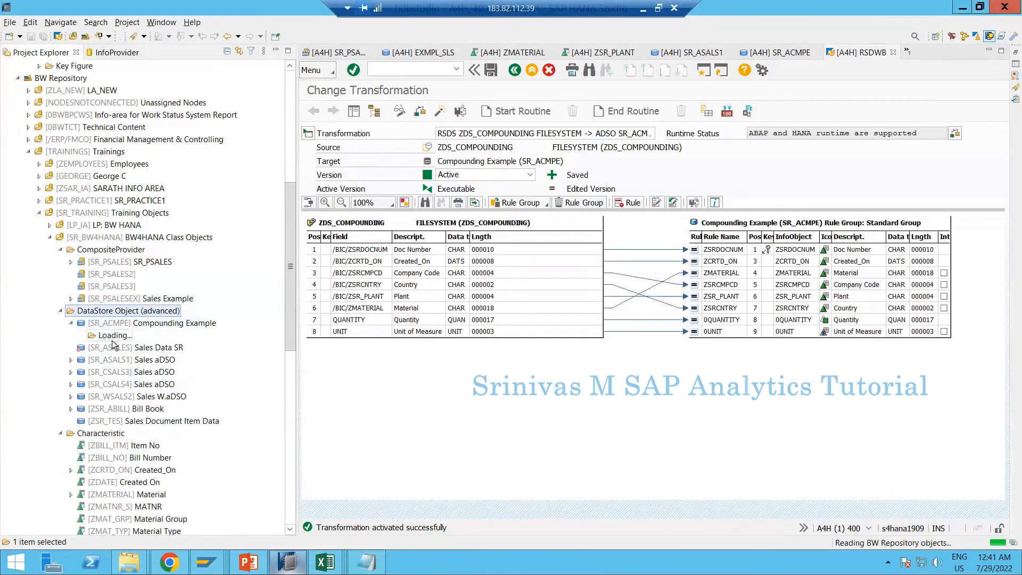
pyautogui.rightClick(92, 338)
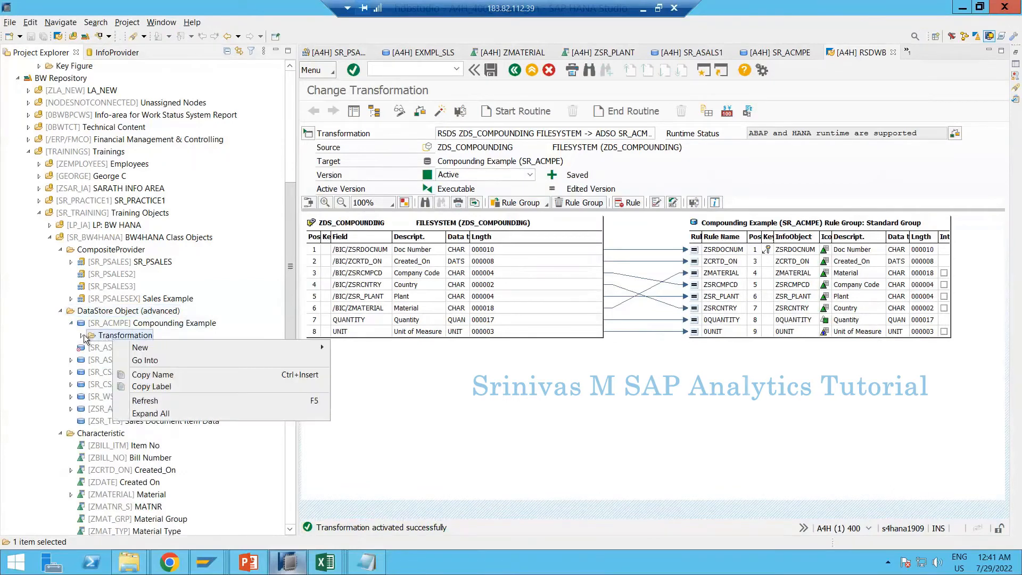
pyautogui.click(82, 335)
# - Create a standard data transfer process from DataSource ZDS_COMPOUNDING to DataStore object SR_ACMPE, starting from its transformation
pyautogui.rightClick(131, 348)
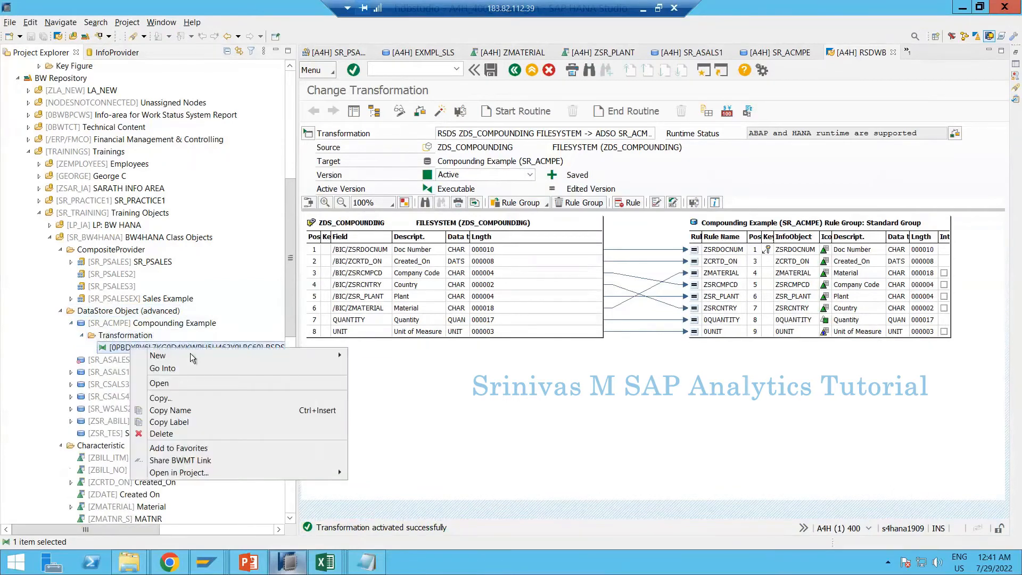
pyautogui.moveTo(314, 356)
pyautogui.click(365, 356)
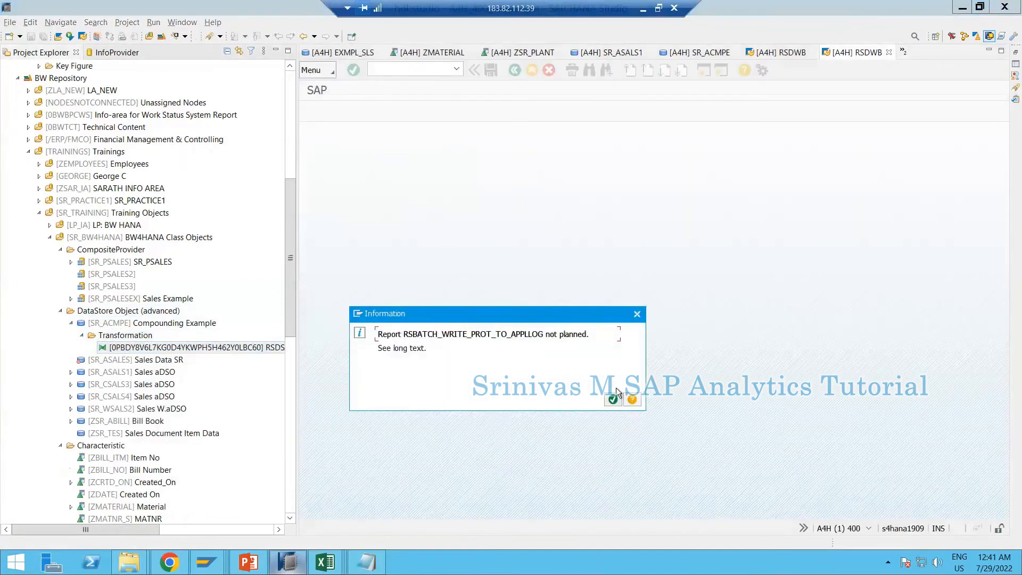
pyautogui.click(613, 398)
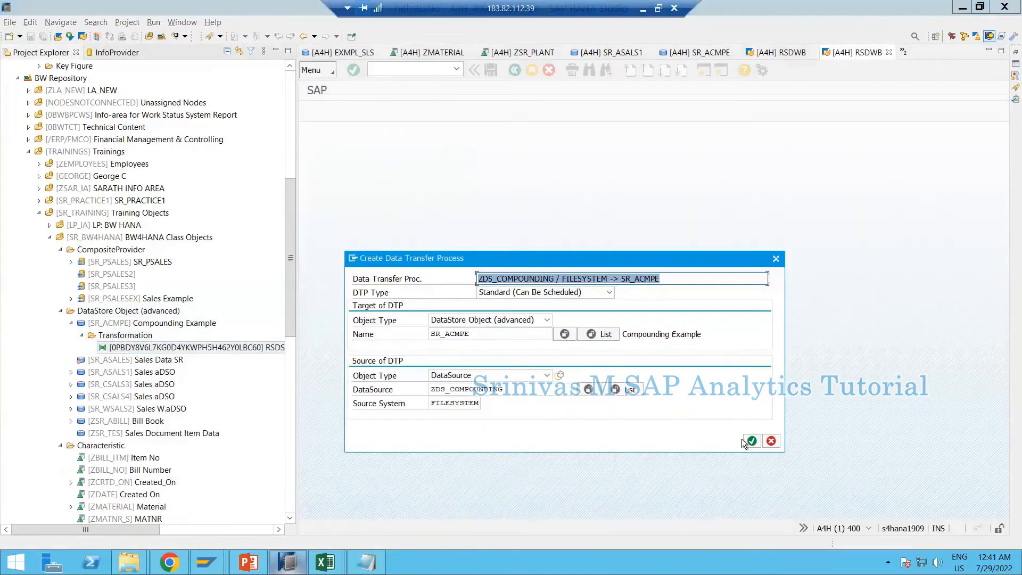
pyautogui.click(752, 441)
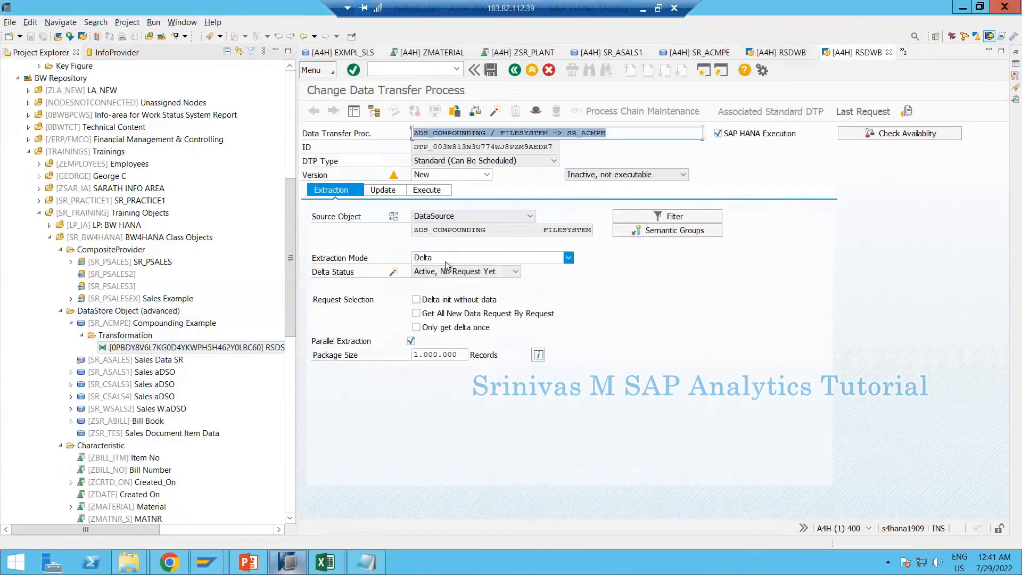
# - Set the data transfer process to Full extraction, reading directly from the source system without using the PSA
pyautogui.click(449, 258)
pyautogui.click(436, 270)
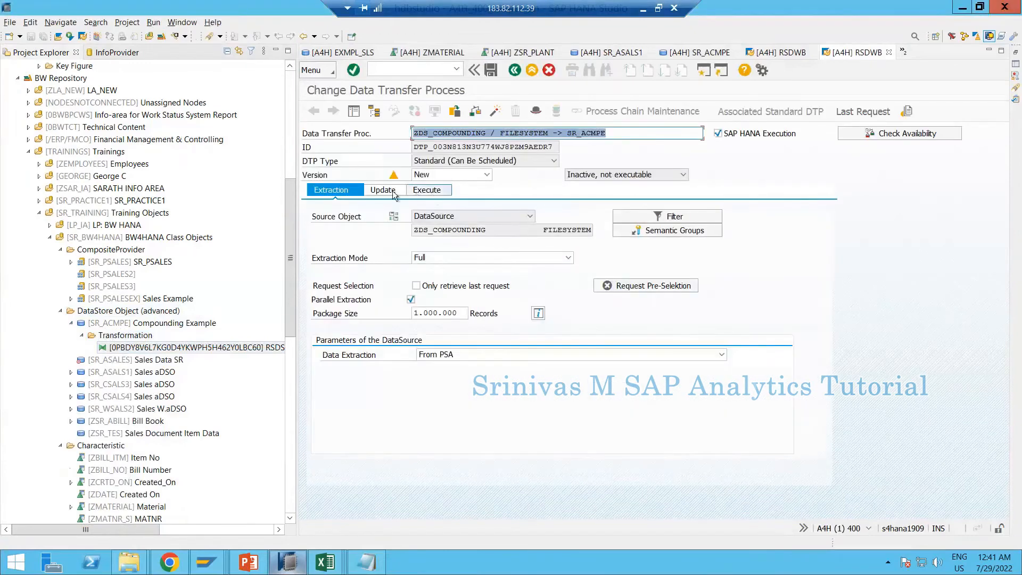
pyautogui.click(382, 190)
pyautogui.click(340, 193)
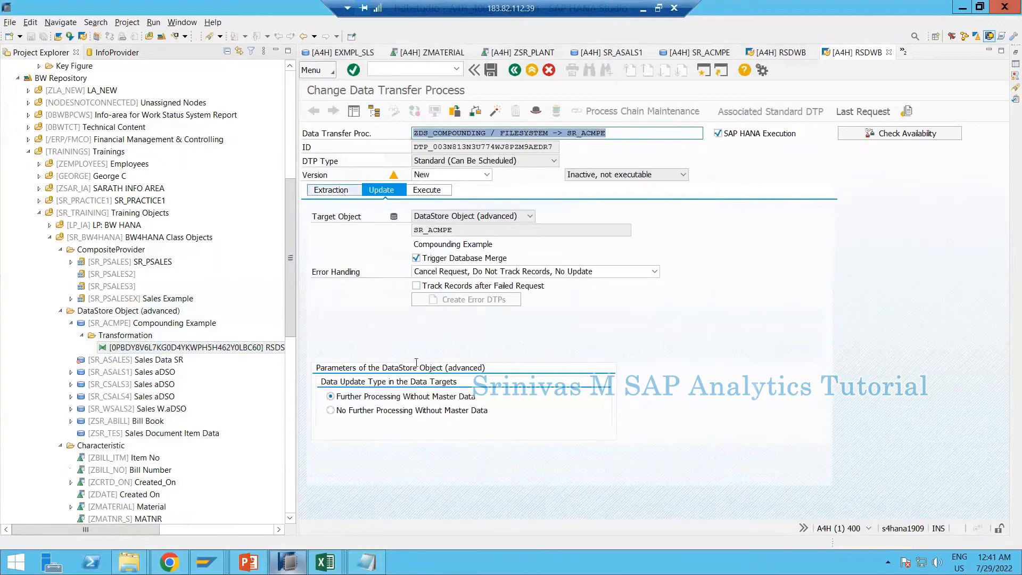
pyautogui.click(447, 354)
pyautogui.click(457, 378)
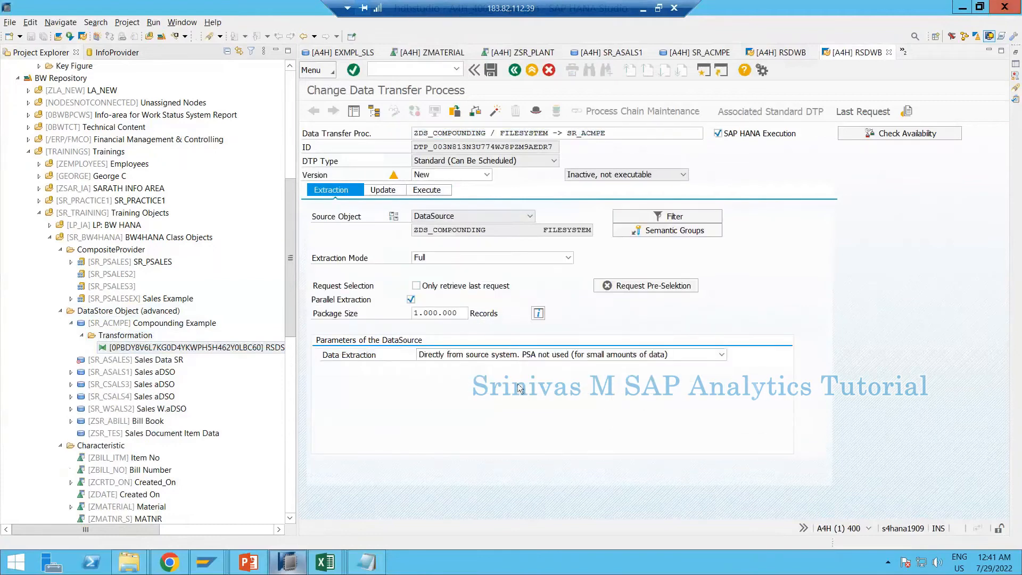
pyautogui.click(533, 288)
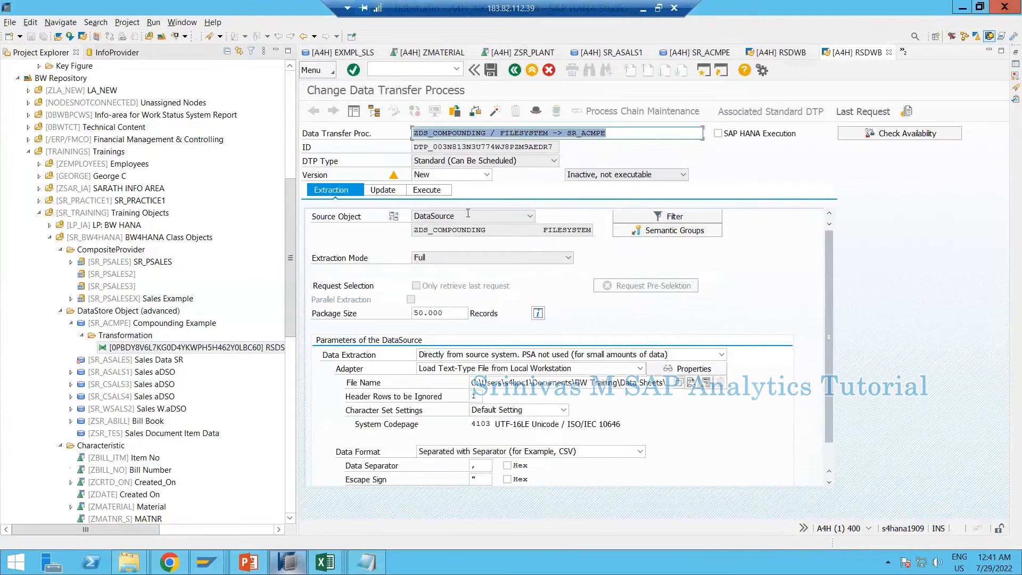
# - Activate and execute the data transfer process, allow access to Compounding Example.csv, and display the request monitor
pyautogui.click(424, 195)
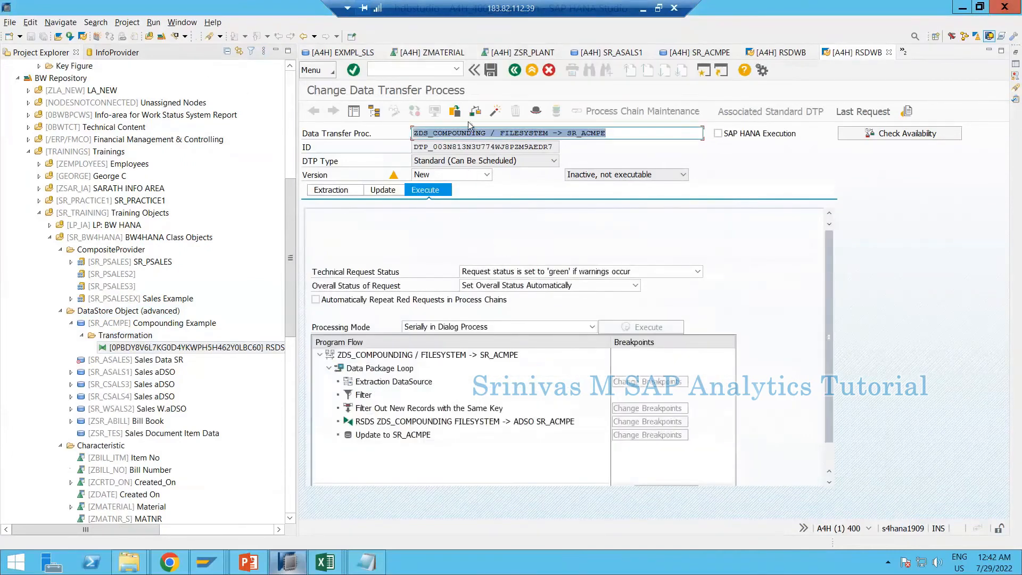
pyautogui.click(495, 111)
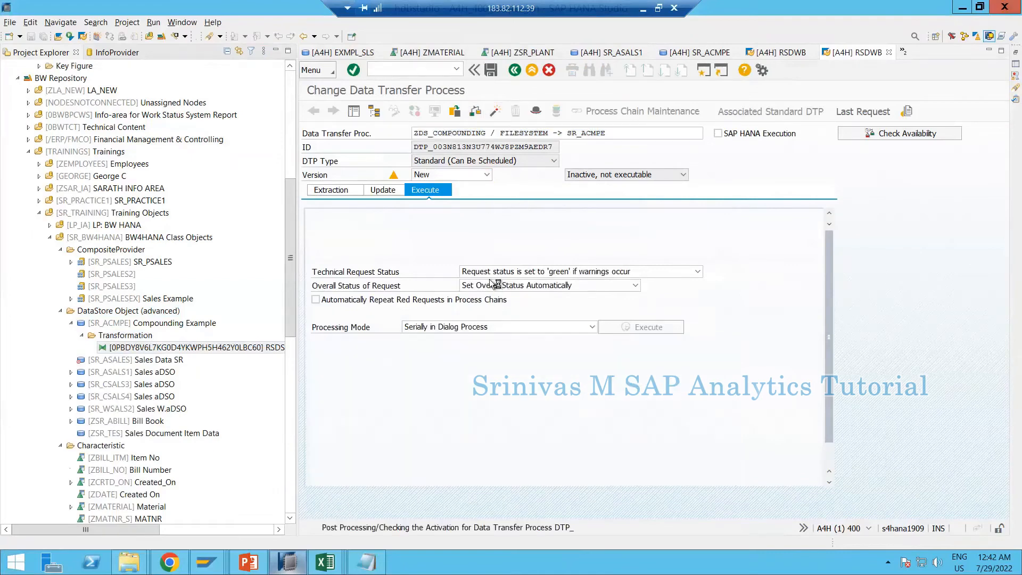
pyautogui.click(629, 328)
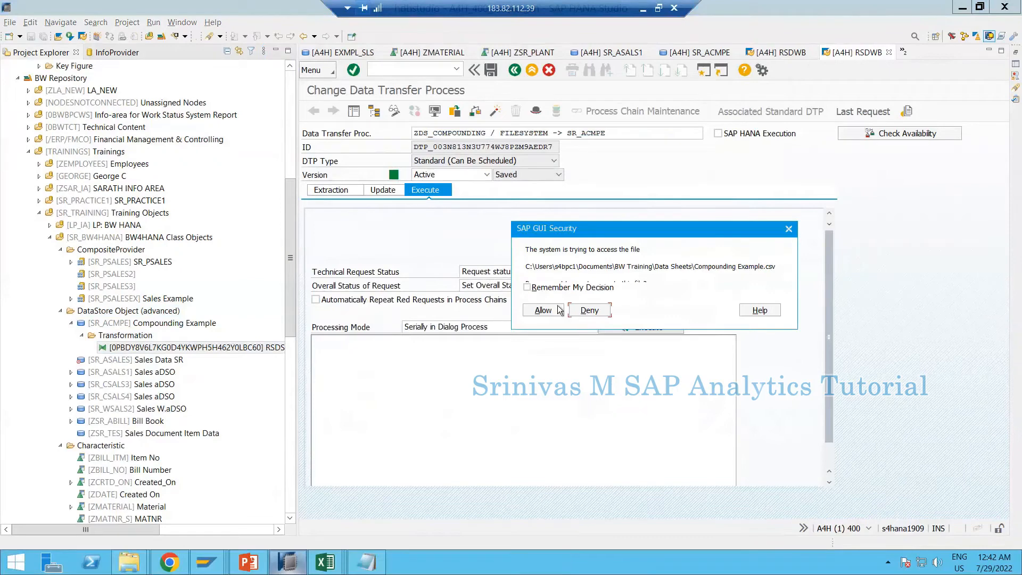
pyautogui.click(544, 309)
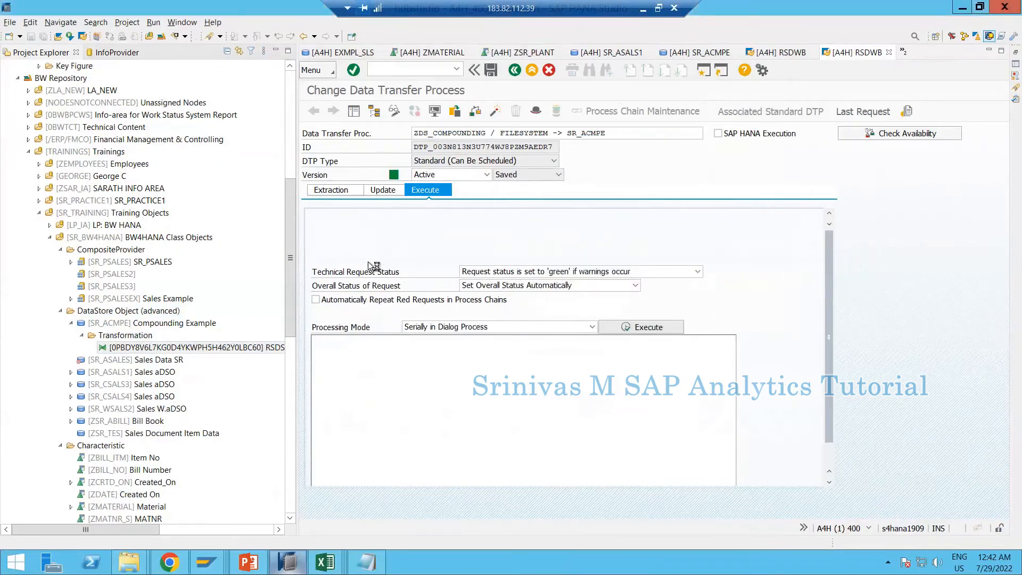
pyautogui.click(446, 280)
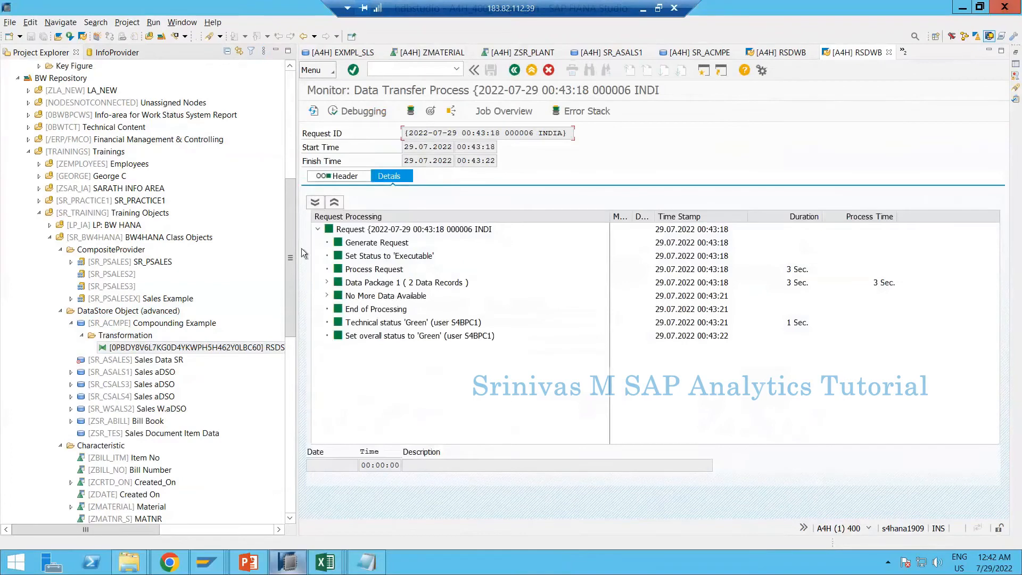
# - Manage DataStore object SR_ACMPE, activate its loaded request in the background, and refresh the request list
pyautogui.click(430, 111)
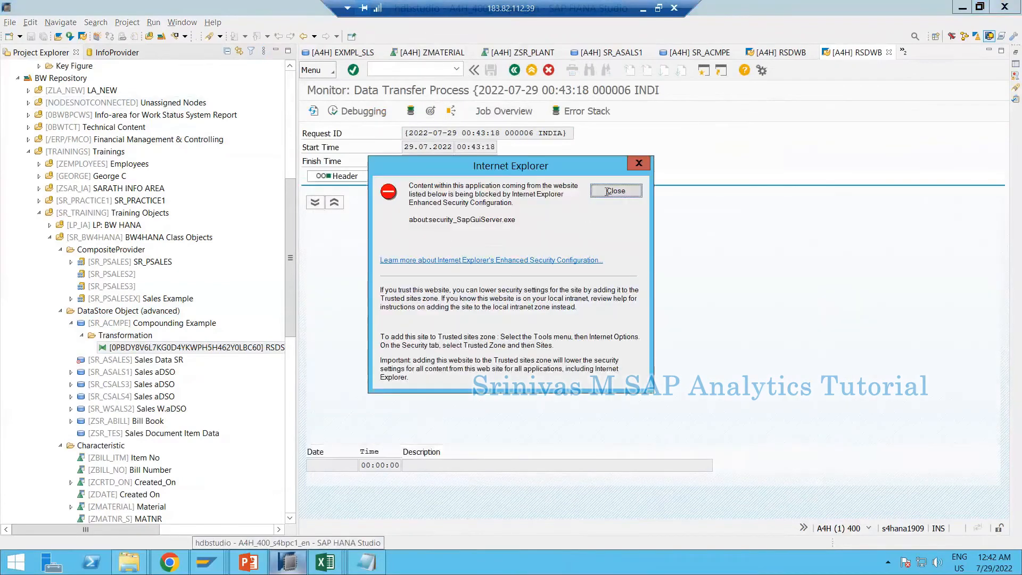
pyautogui.click(563, 228)
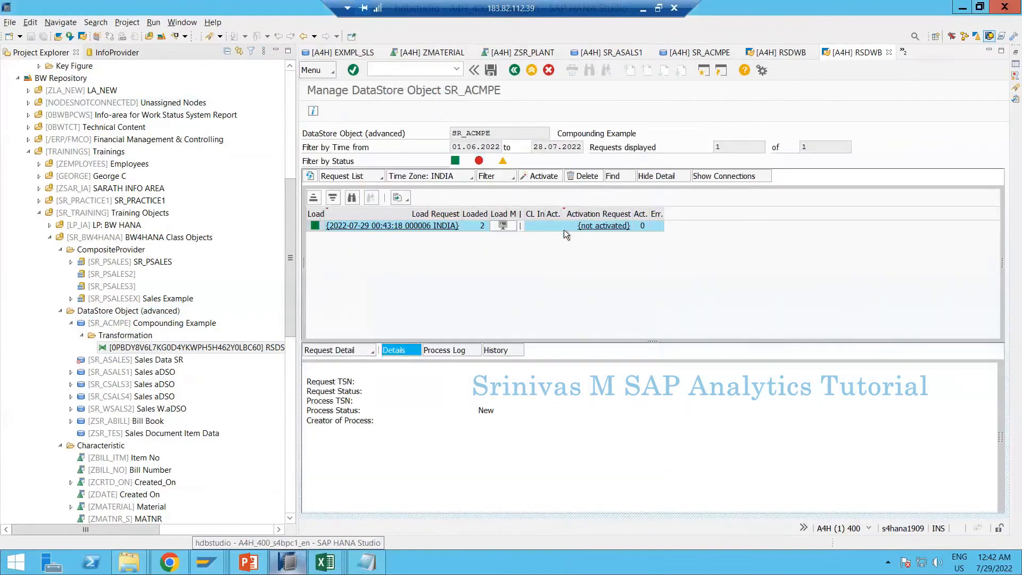
pyautogui.click(541, 175)
pyautogui.click(647, 414)
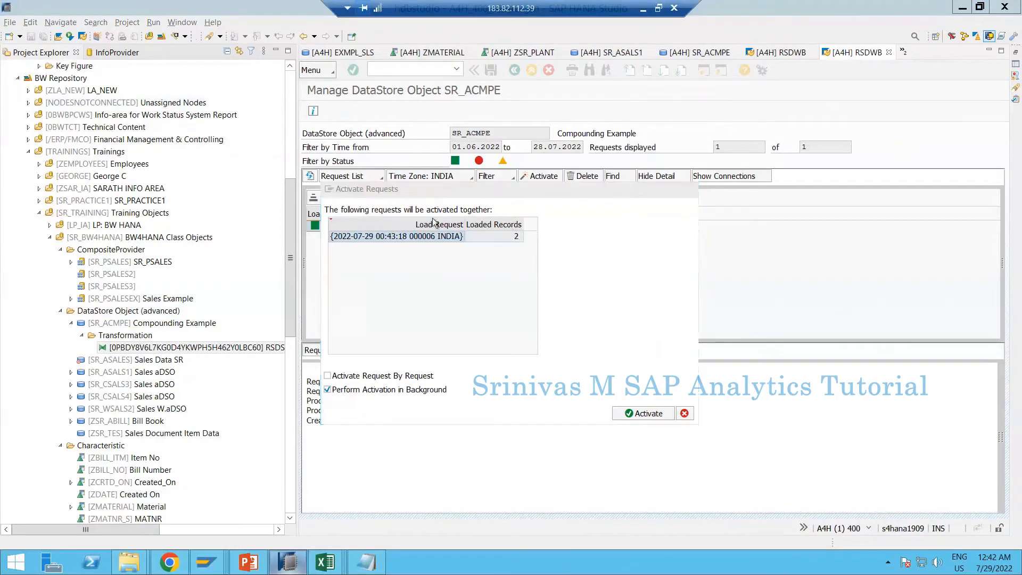
pyautogui.click(310, 176)
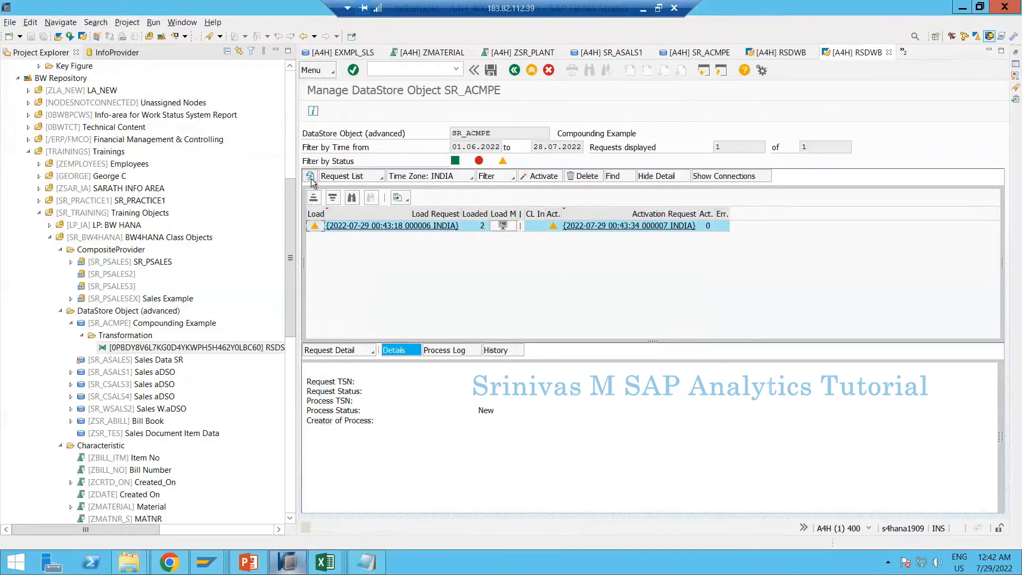
pyautogui.click(311, 178)
pyautogui.click(313, 177)
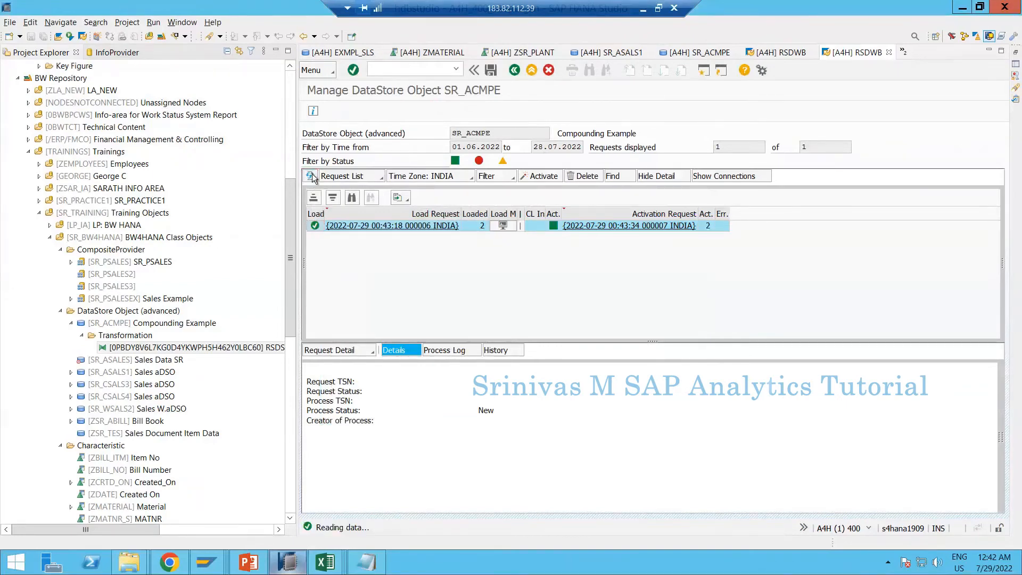
# - Create a query on SR_ACMPE with SR_ACMPE_Q001 as both its name and description
pyautogui.rightClick(120, 323)
pyautogui.moveTo(164, 331)
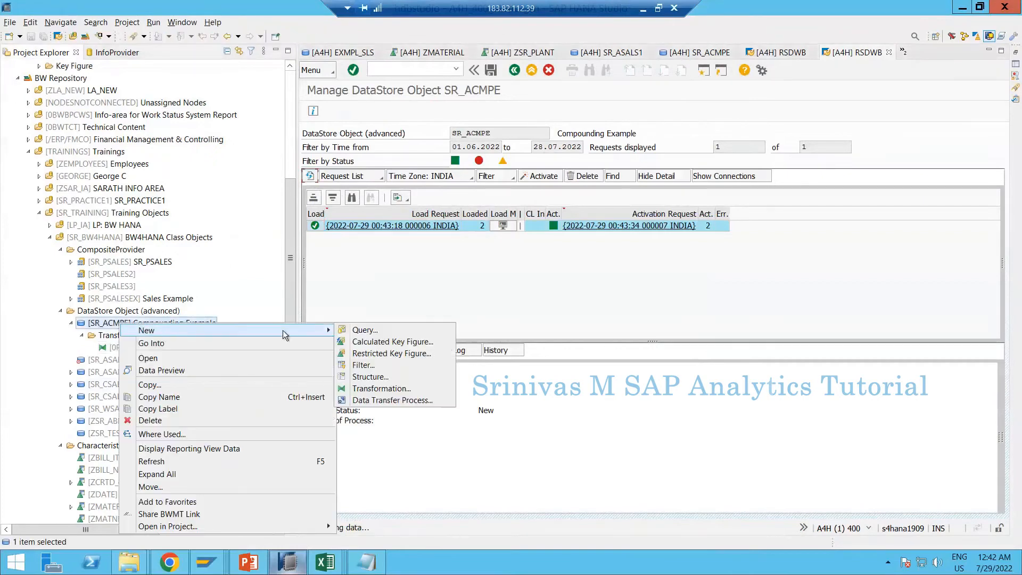
pyautogui.click(379, 335)
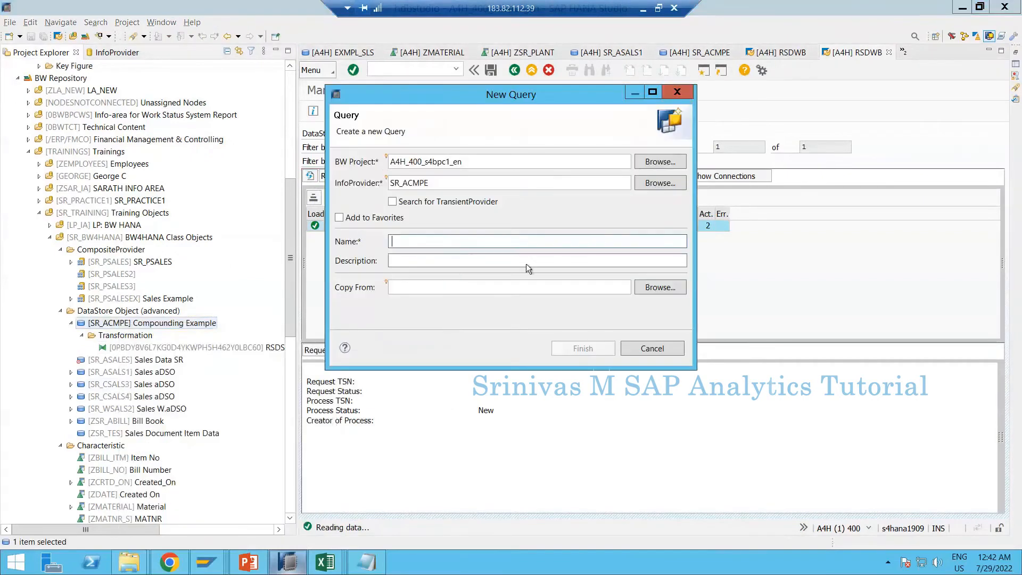
pyautogui.doubleClick(437, 184)
pyautogui.hotkey('ctrl', 'c')
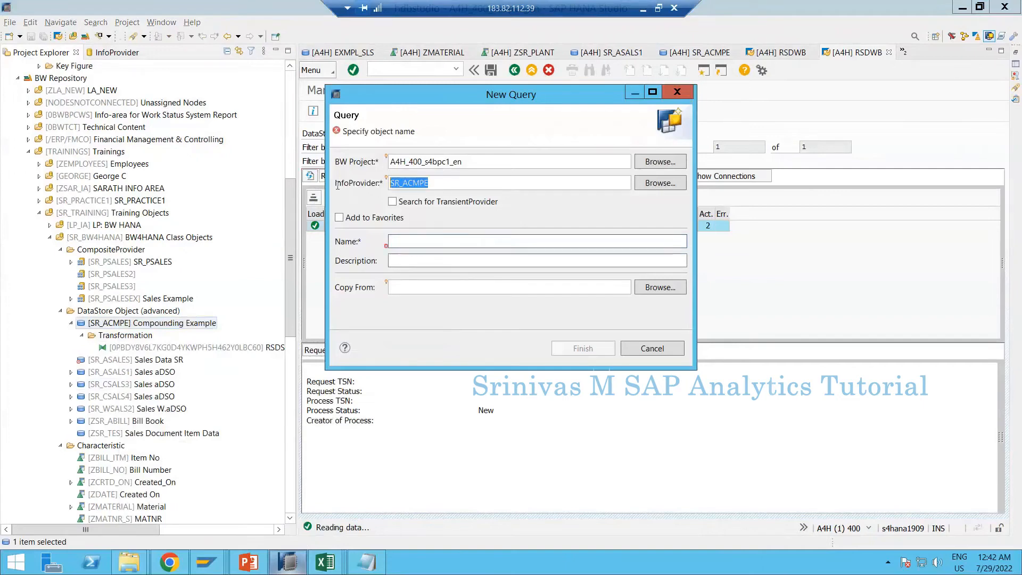
pyautogui.click(408, 241)
pyautogui.hotkey('ctrl', 'v')
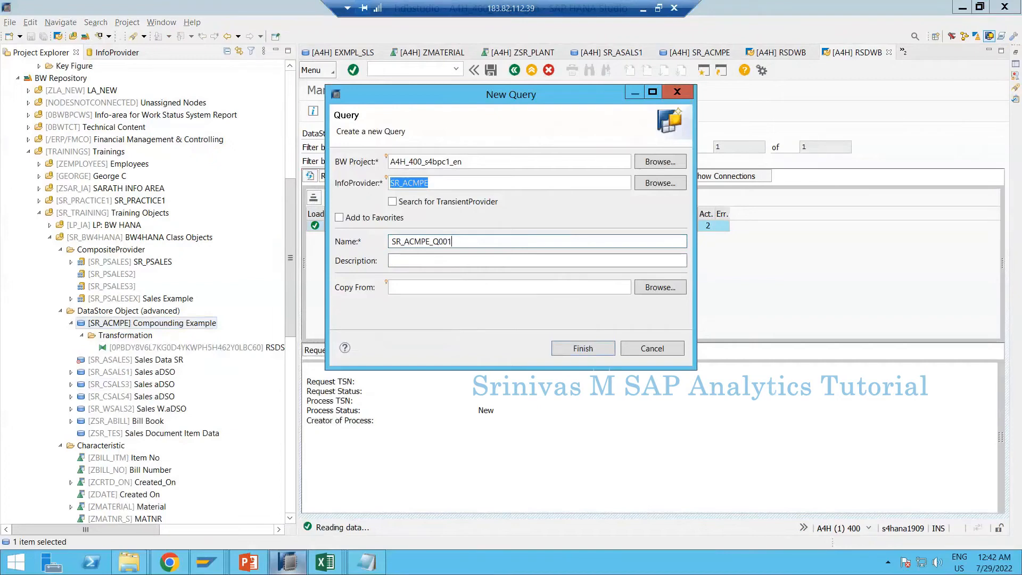
pyautogui.click(414, 256)
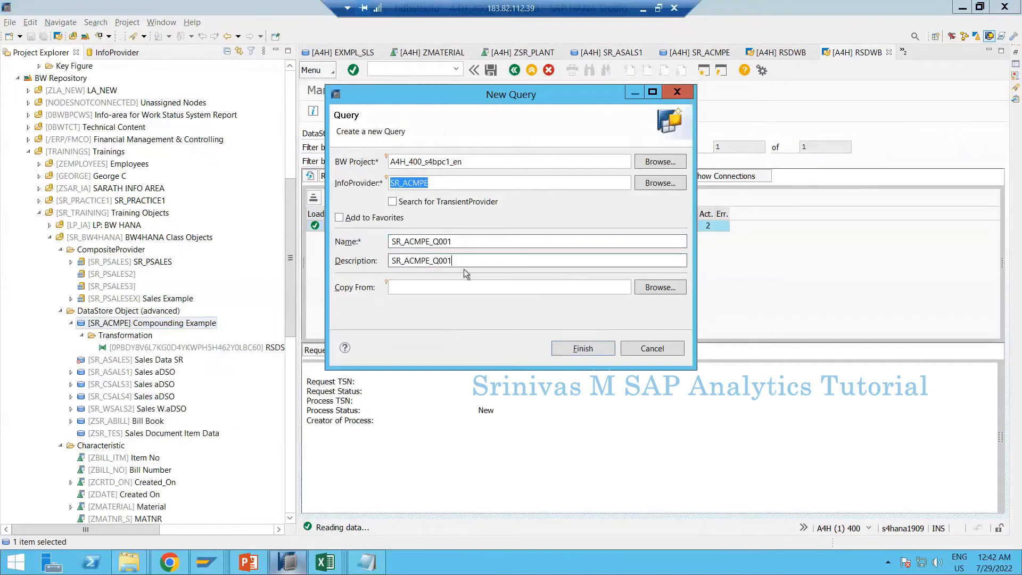
pyautogui.hotkey('ctrl', 'a')
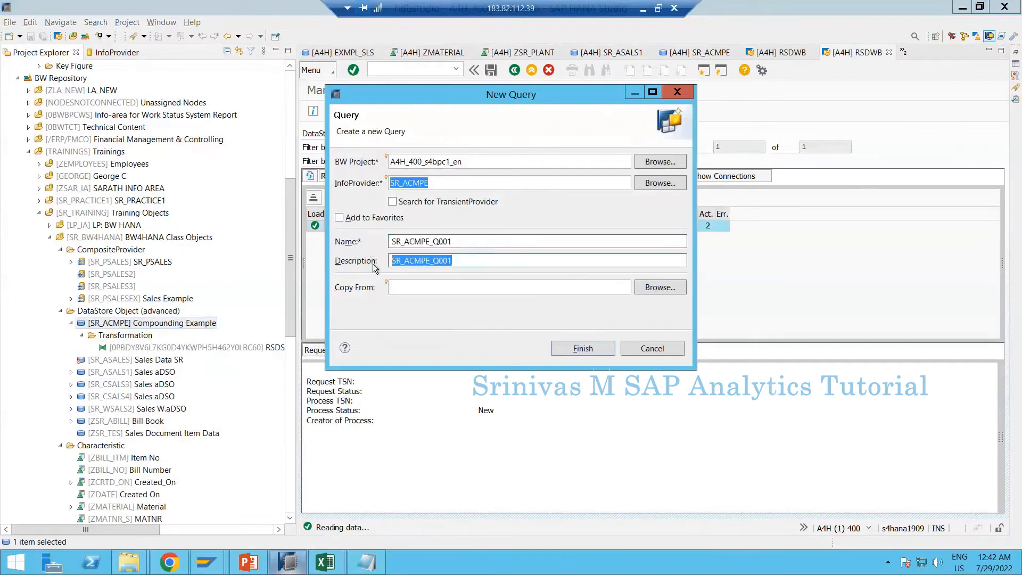
pyautogui.click(583, 349)
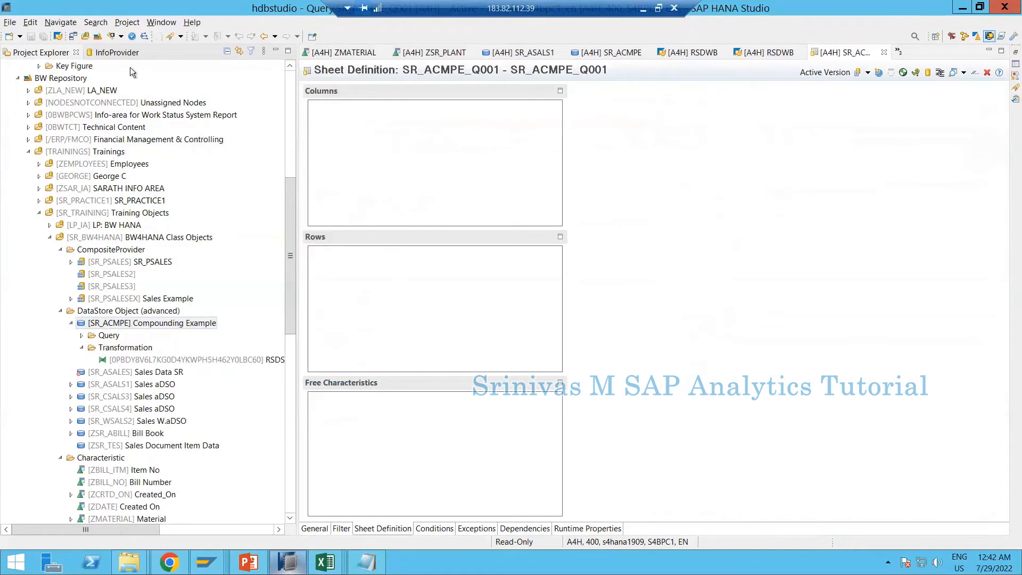
# - Place Company Code, Plant and Country in the query's rows and Quantity in its columns
pyautogui.click(118, 53)
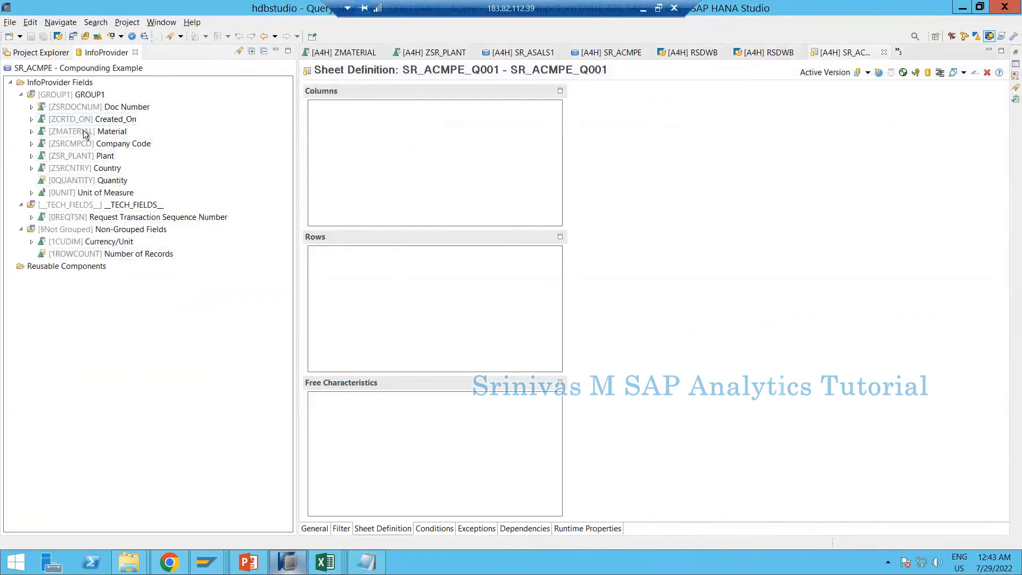
pyautogui.moveTo(92, 147); pyautogui.dragTo(372, 326)
pyautogui.moveTo(81, 155); pyautogui.dragTo(362, 264)
pyautogui.moveTo(98, 174); pyautogui.dragTo(346, 301)
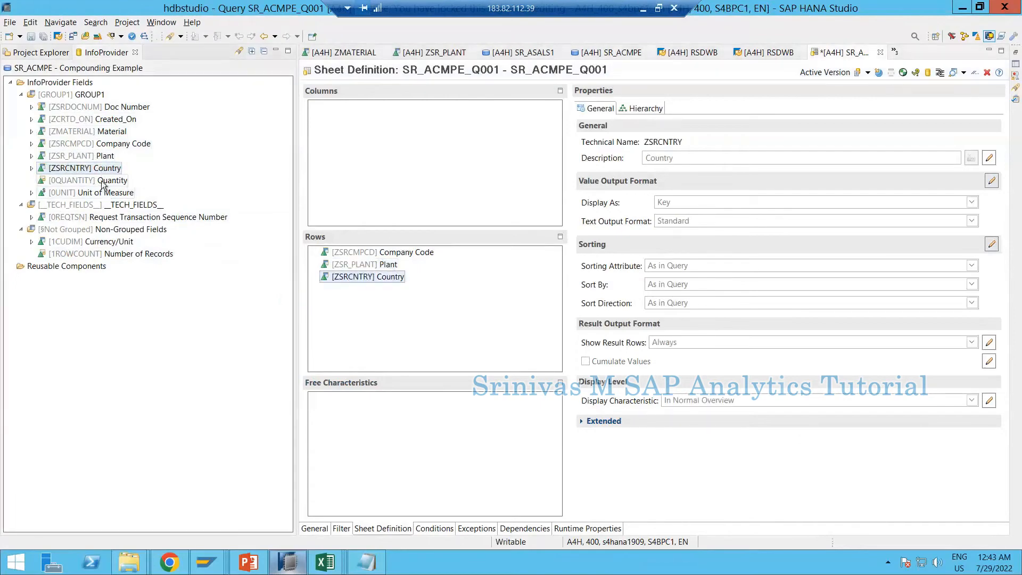
pyautogui.moveTo(104, 181); pyautogui.dragTo(384, 170)
pyautogui.click(372, 252)
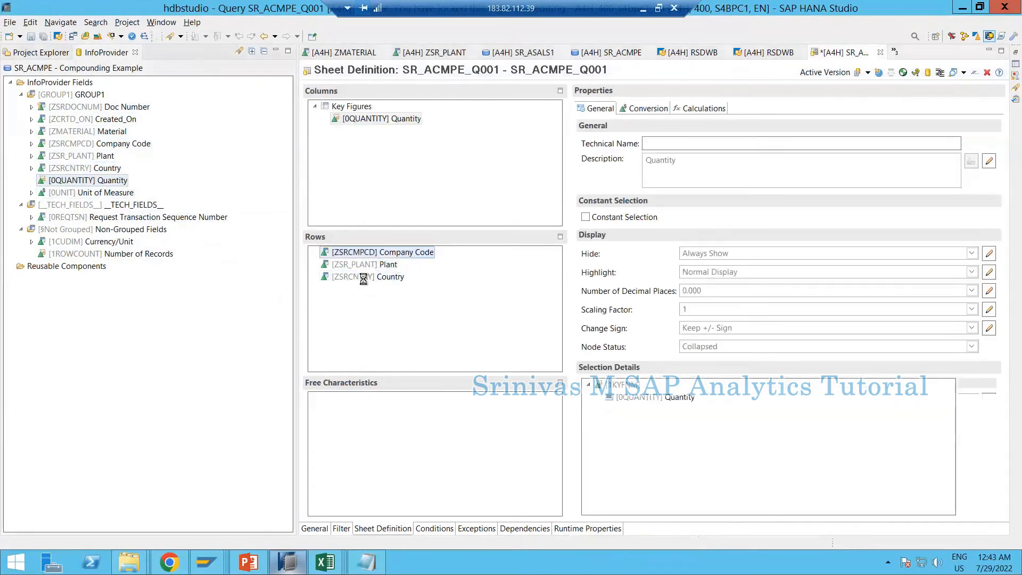
pyautogui.click(373, 277)
pyautogui.hotkey('ctrl', 'a')
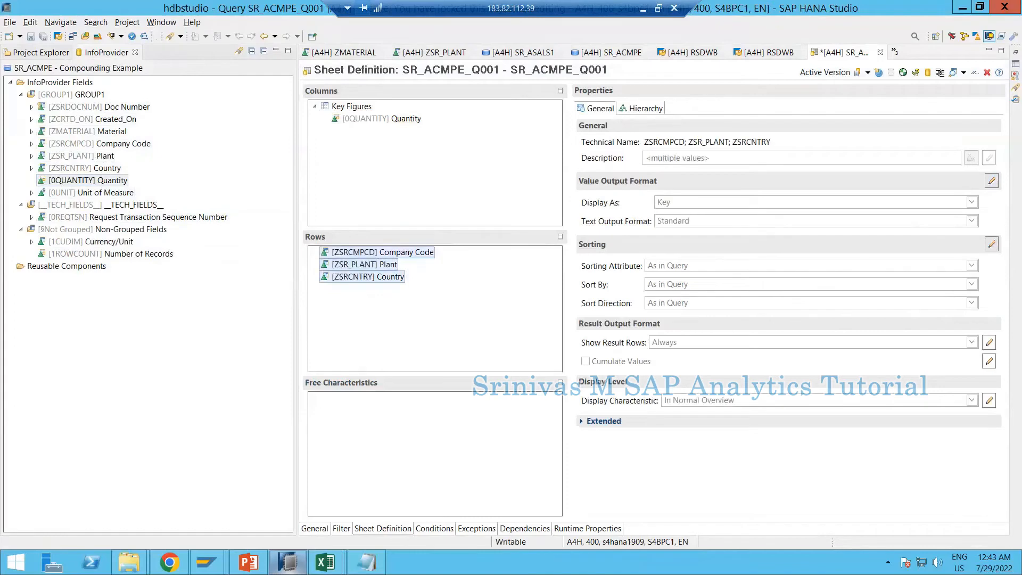
# - Try to add all GROUP1 fields, from Doc Number through Unit of Measure, to the free characteristics together
pyautogui.click(73, 109)
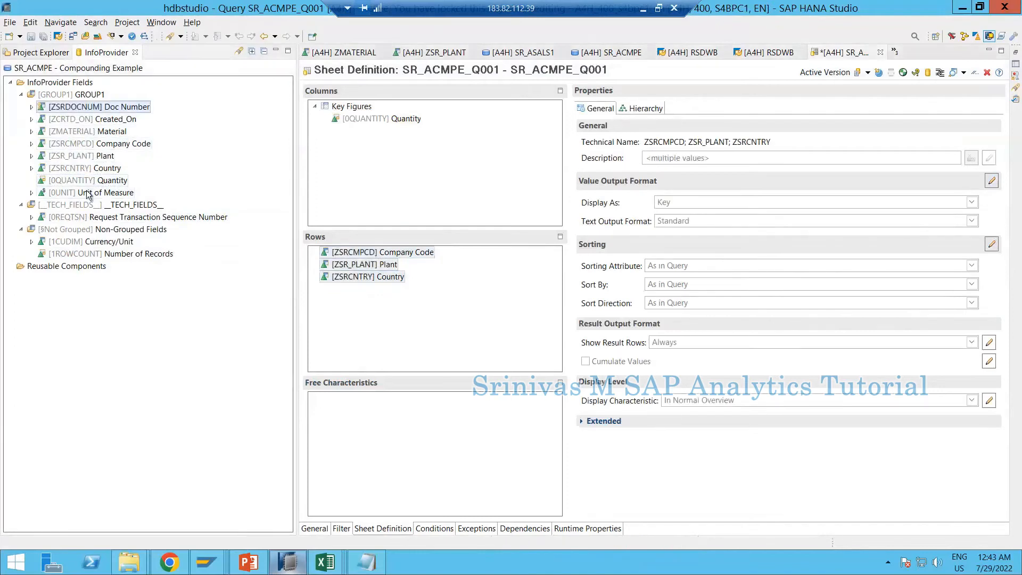
pyautogui.keyDown('shift'); pyautogui.click(89, 194); pyautogui.keyUp('shift')
pyautogui.moveTo(317, 367); pyautogui.dragTo(358, 413)
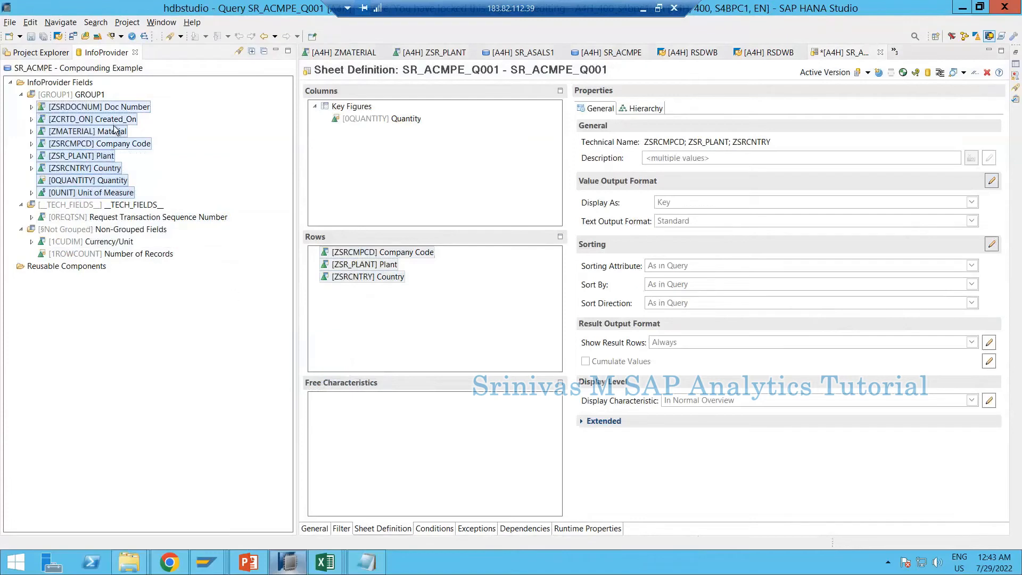
pyautogui.moveTo(115, 131); pyautogui.dragTo(395, 438)
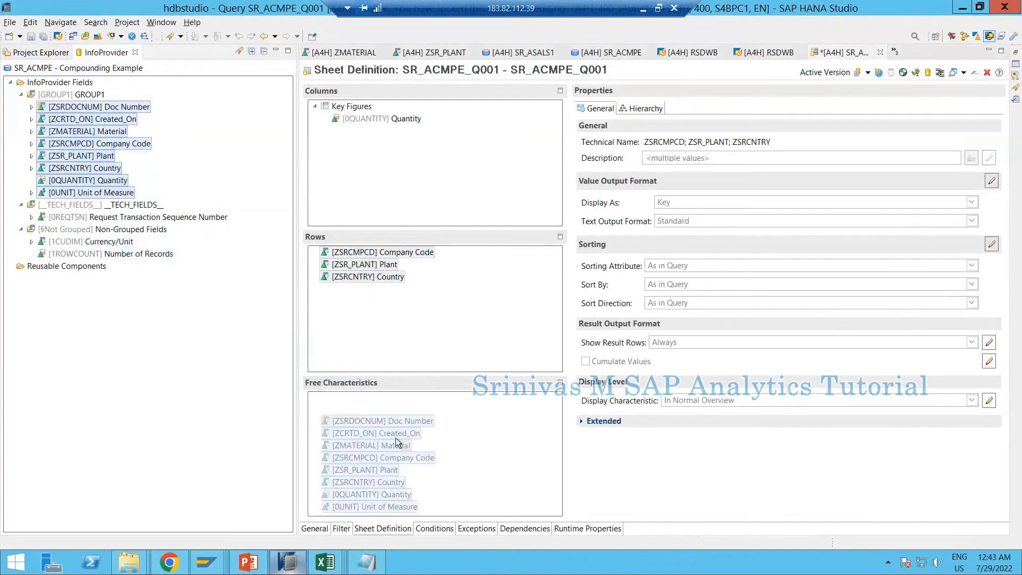
pyautogui.click(380, 314)
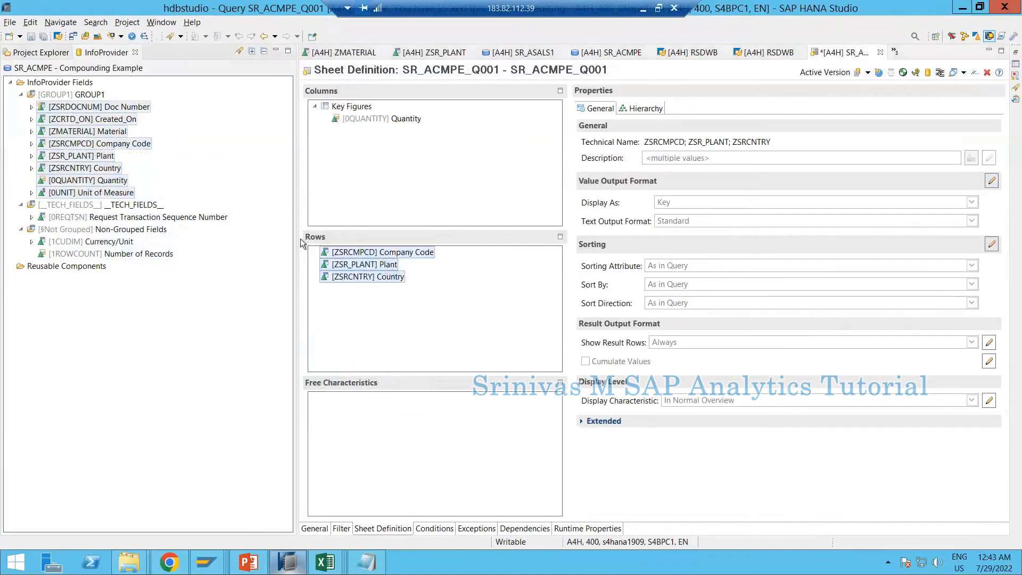
# - Add Doc Number to the query's free characteristics
pyautogui.click(125, 108)
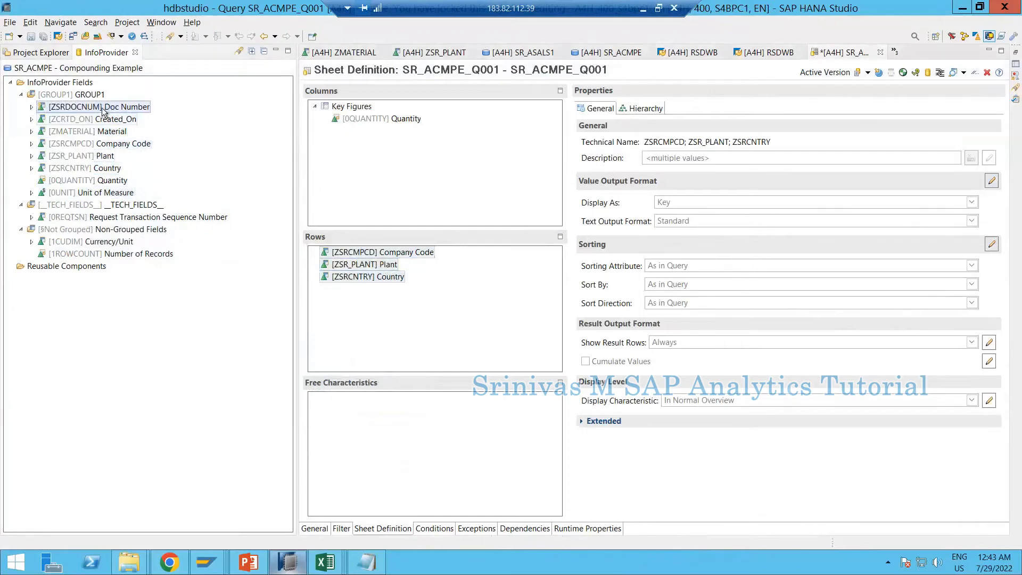
pyautogui.moveTo(255, 309); pyautogui.dragTo(378, 432)
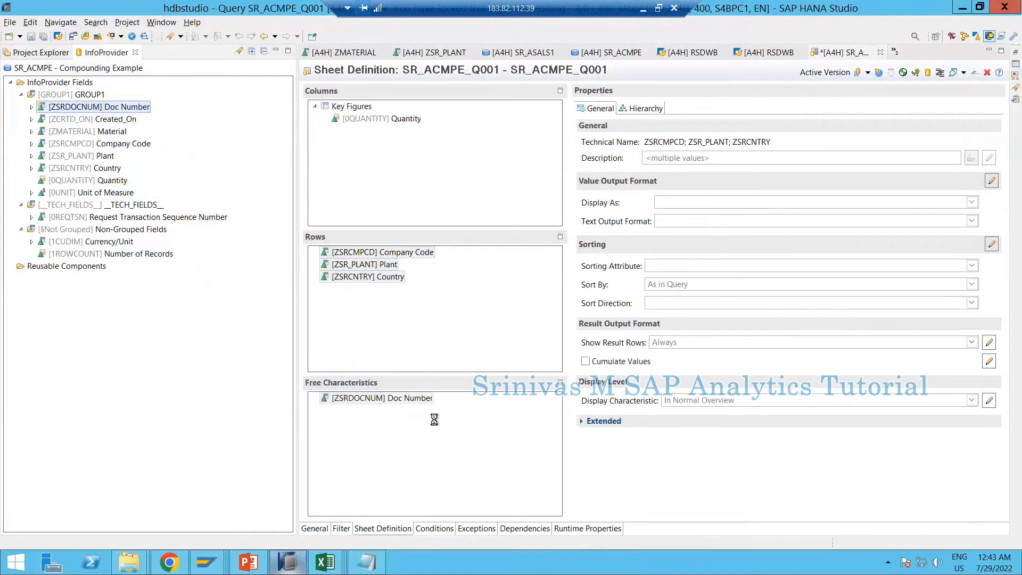
# - Add Created_On, Material and Unit of Measure to the query's free characteristics
pyautogui.moveTo(92, 120); pyautogui.dragTo(368, 418)
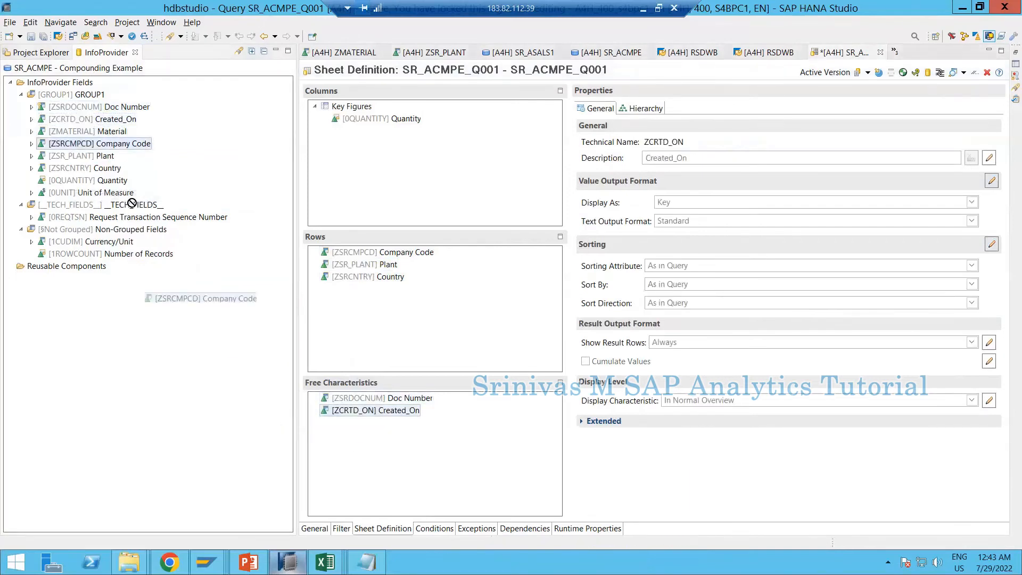
pyautogui.moveTo(104, 133); pyautogui.dragTo(371, 441)
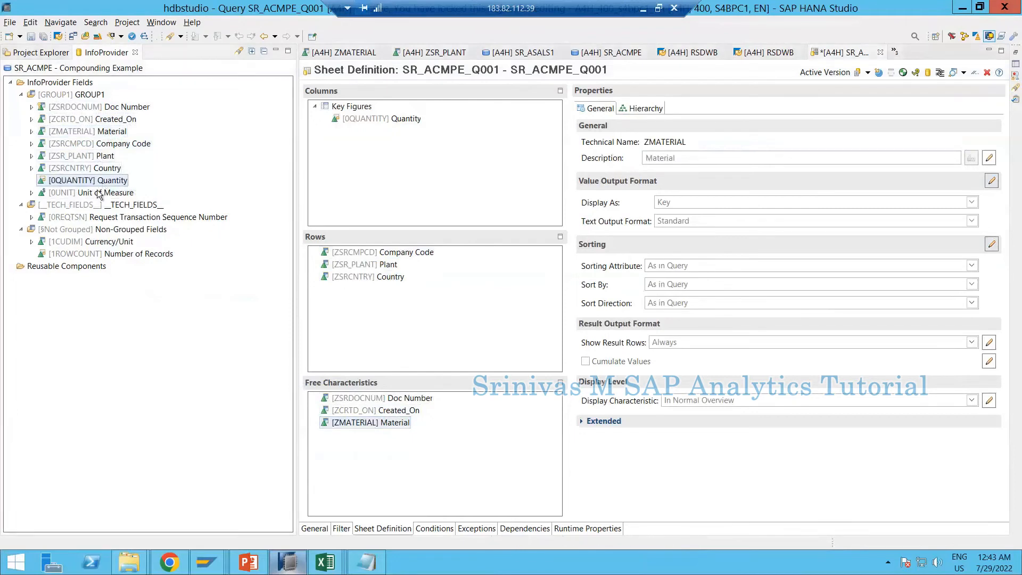
pyautogui.moveTo(104, 192); pyautogui.dragTo(380, 463)
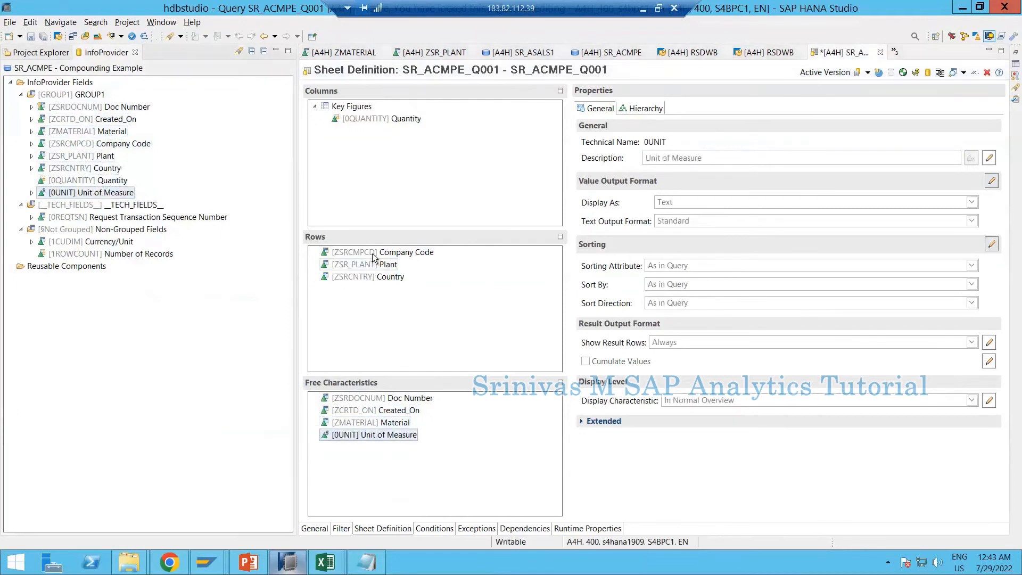
# - Set Show Result Rows to Never for Company Code, Plant and Country in the query's rows
pyautogui.click(373, 253)
pyautogui.click(378, 276)
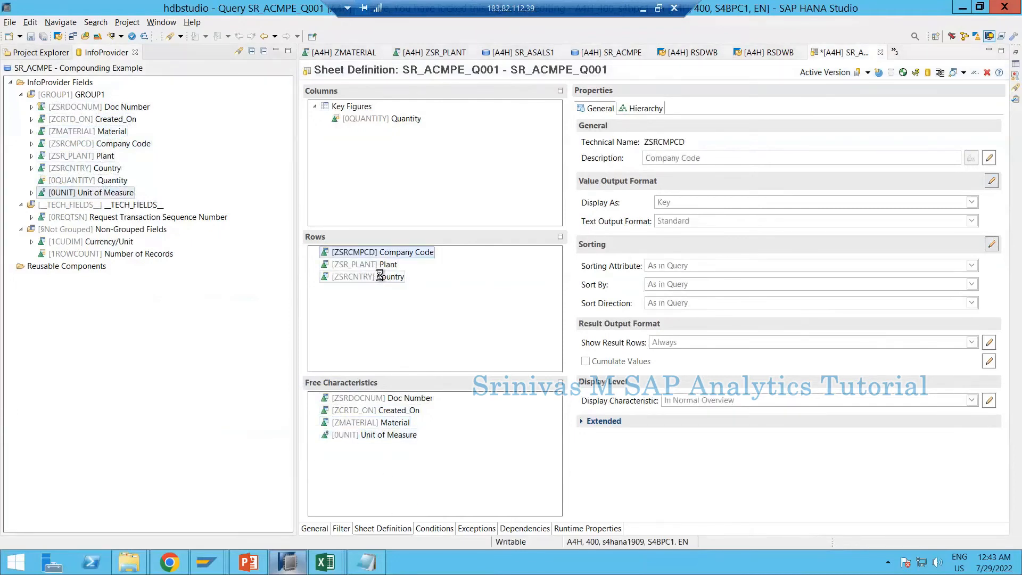
pyautogui.click(989, 344)
pyautogui.click(809, 342)
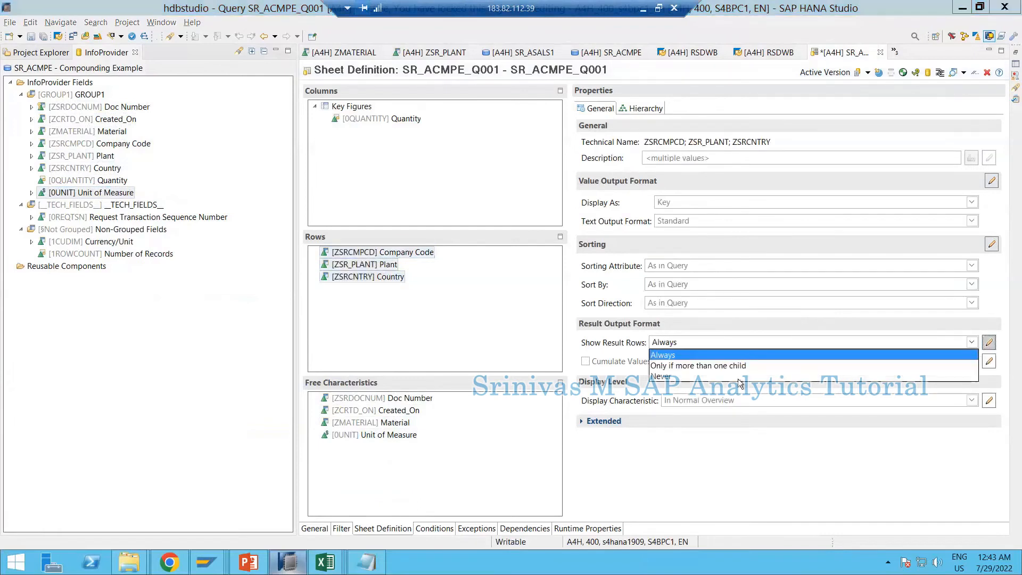
pyautogui.click(740, 377)
# - Set Show Result Rows to Never for all four free characteristics and save the query
pyautogui.click(372, 398)
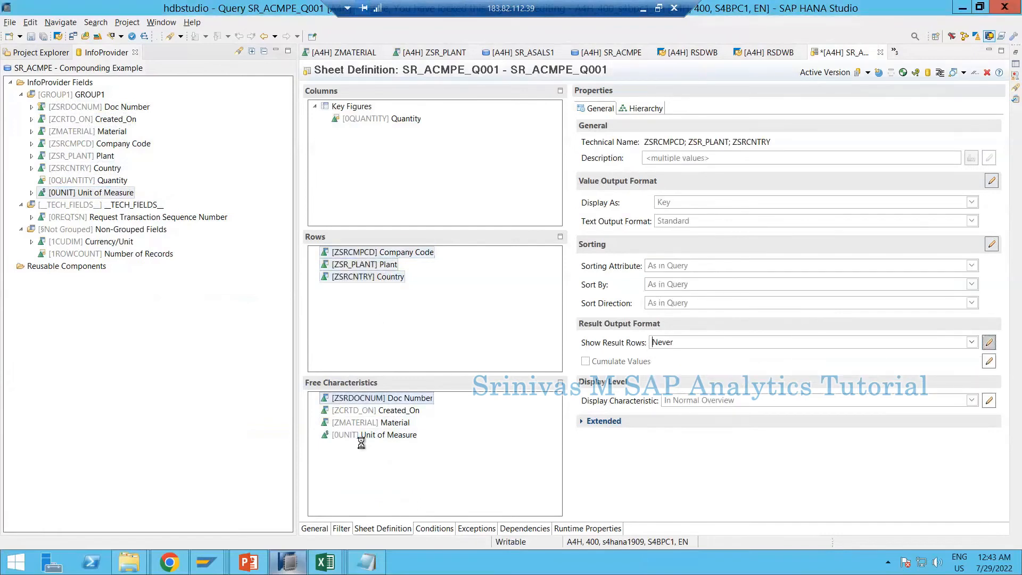
pyautogui.keyDown('shift'); pyautogui.click(366, 439); pyautogui.keyUp('shift')
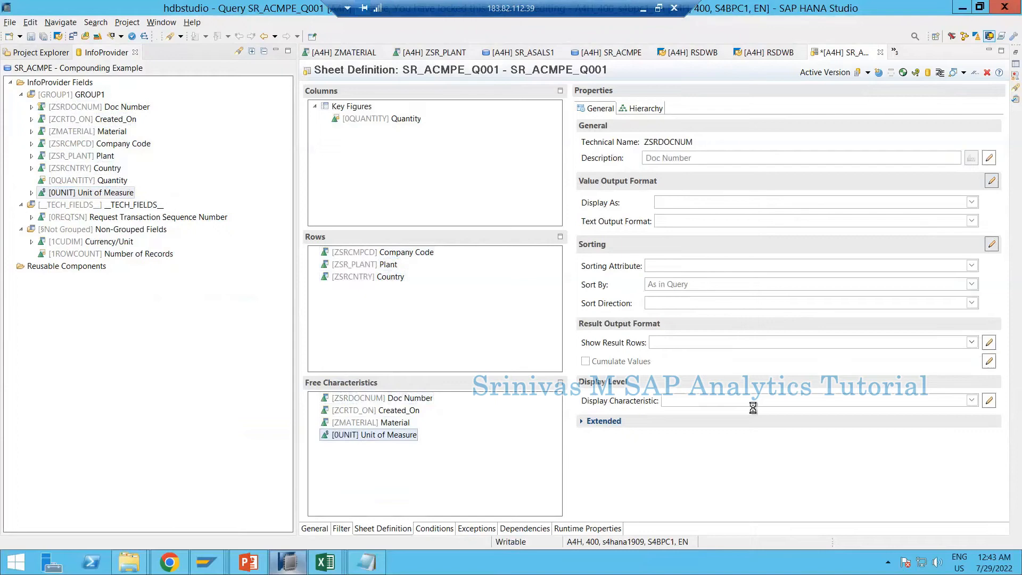
pyautogui.click(953, 342)
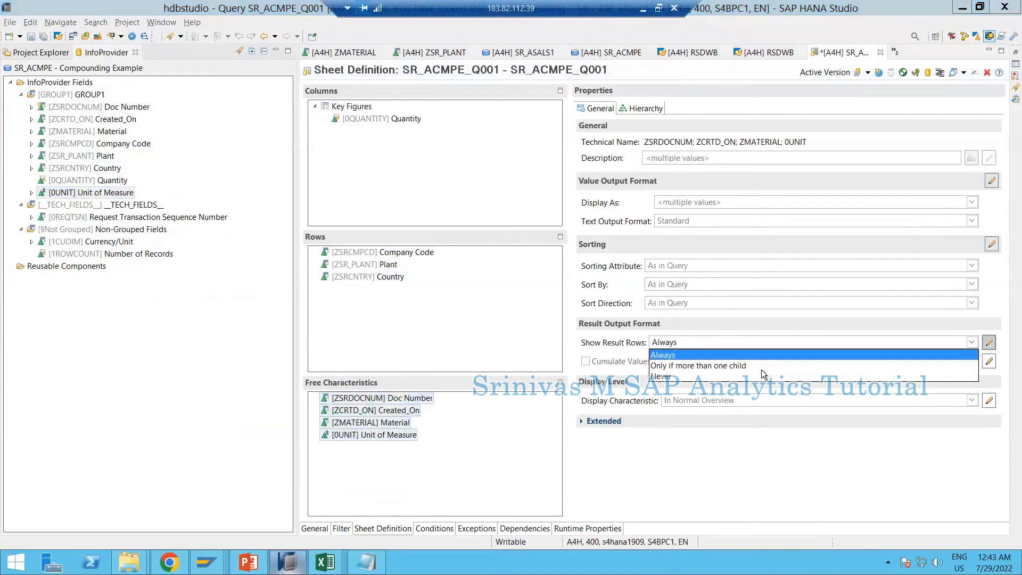
pyautogui.click(716, 377)
pyautogui.click(30, 37)
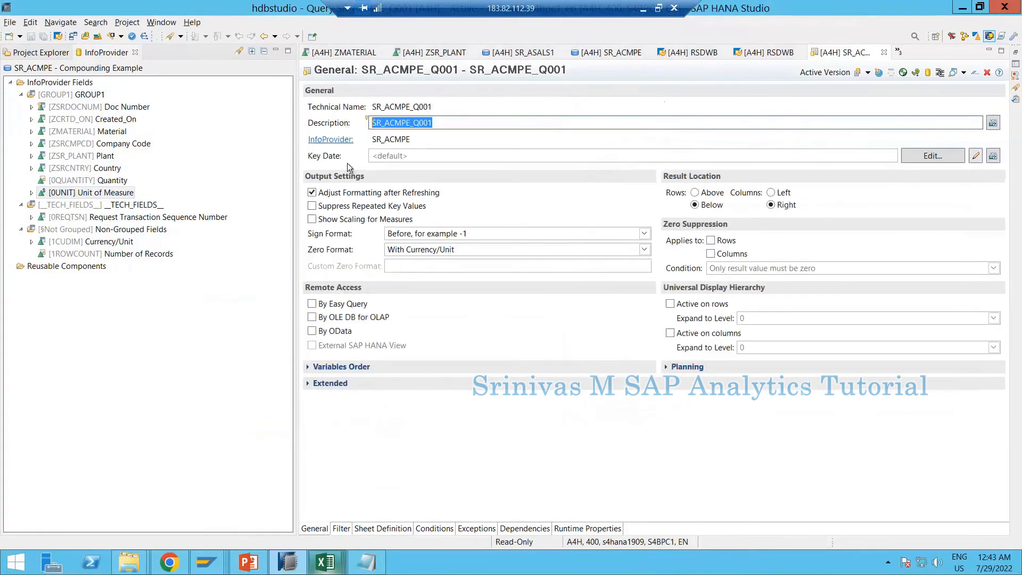
# - Switch to the Rough Notes workbook in Excel and add a new worksheet
pyautogui.click(326, 562)
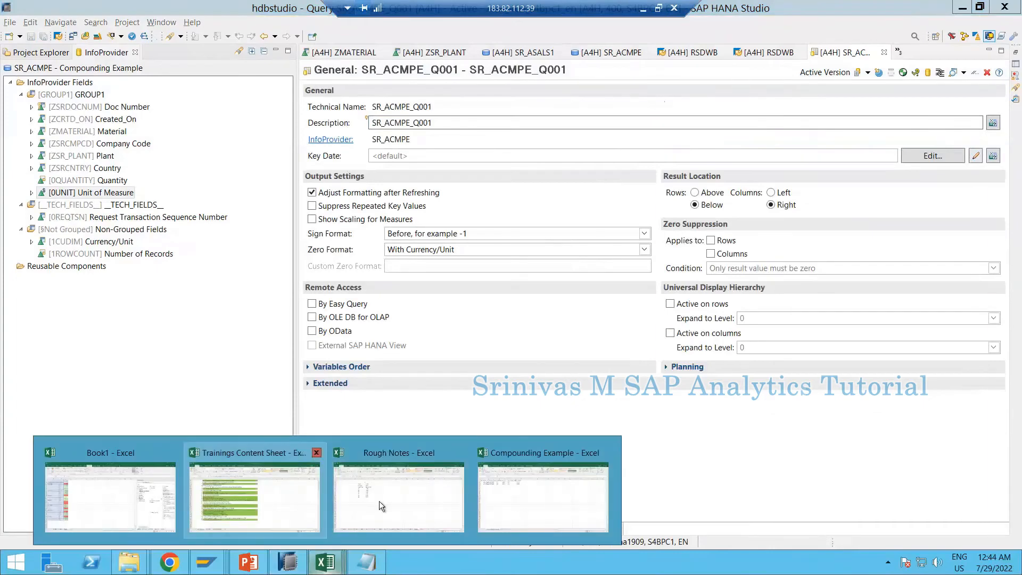
pyautogui.click(379, 500)
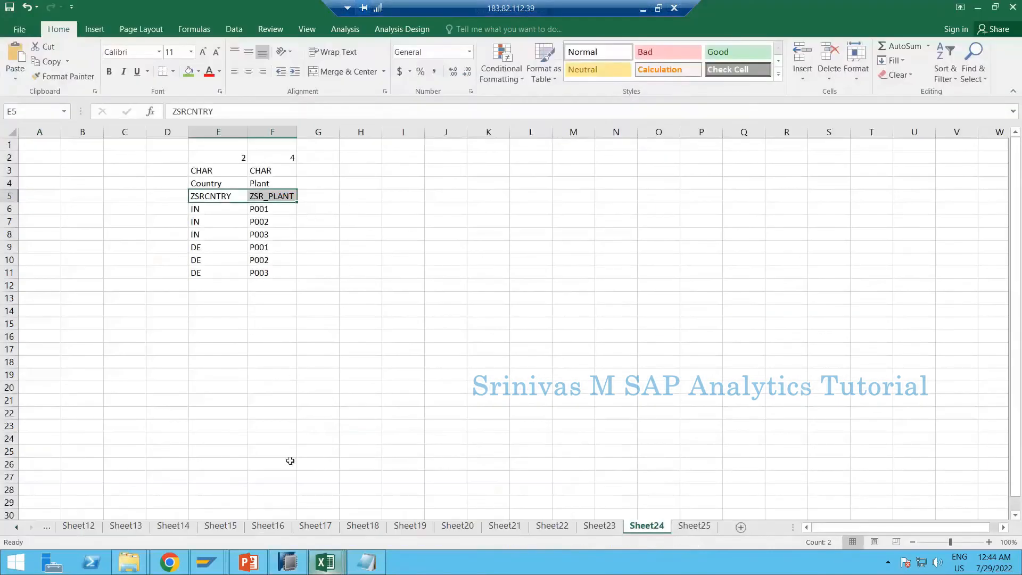
pyautogui.click(739, 527)
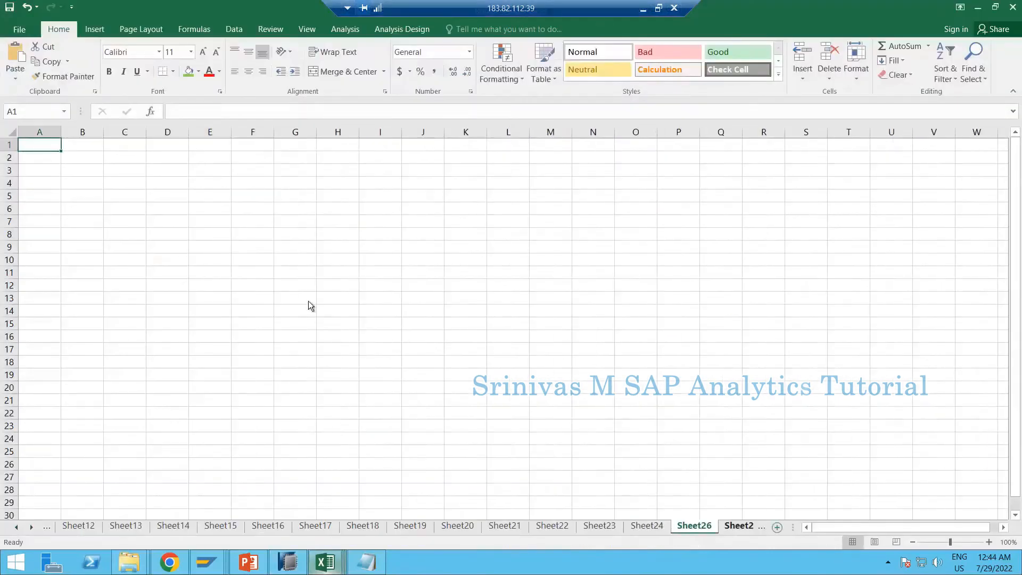
pyautogui.scroll(-7, 48, 73)
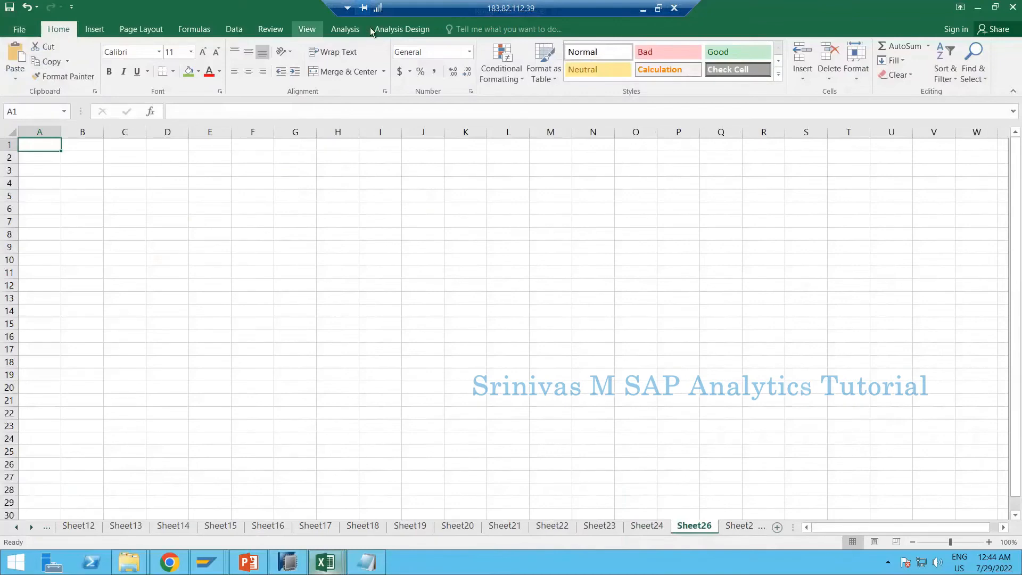
# - Start selecting a data source for analysis, skip the BusinessObjects logon, and choose the BW connection
pyautogui.click(33, 74)
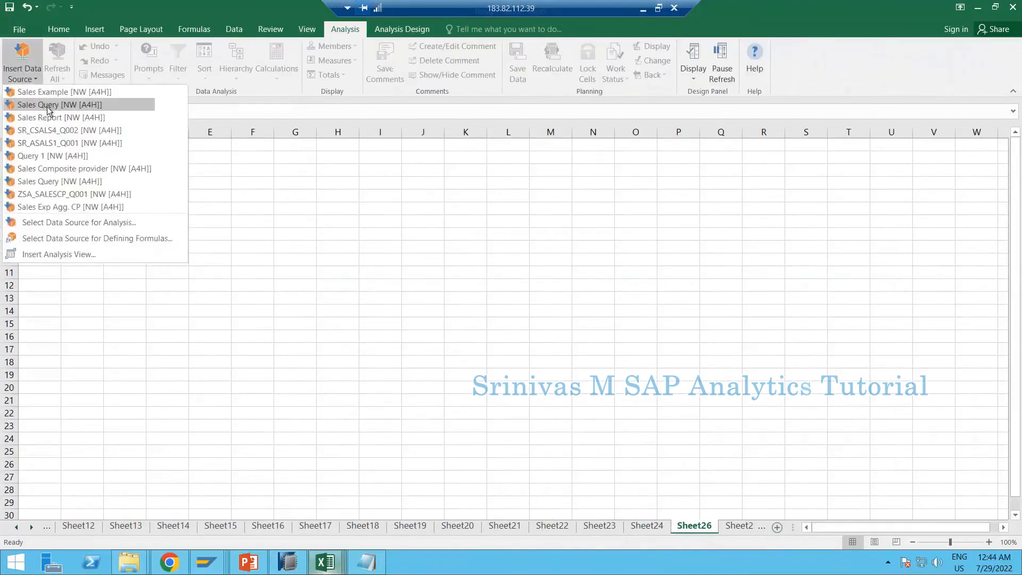
pyautogui.click(49, 93)
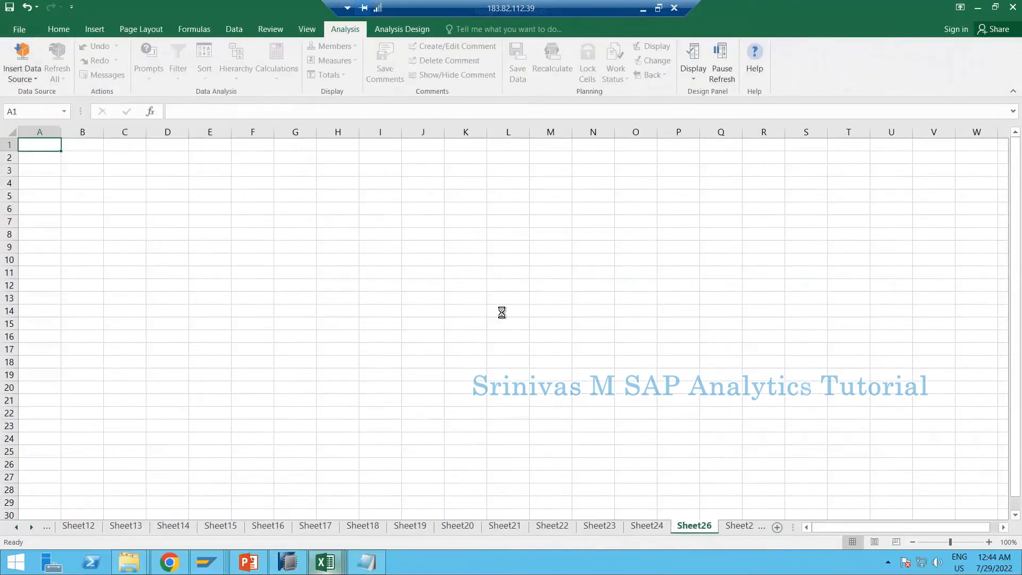
pyautogui.click(20, 83)
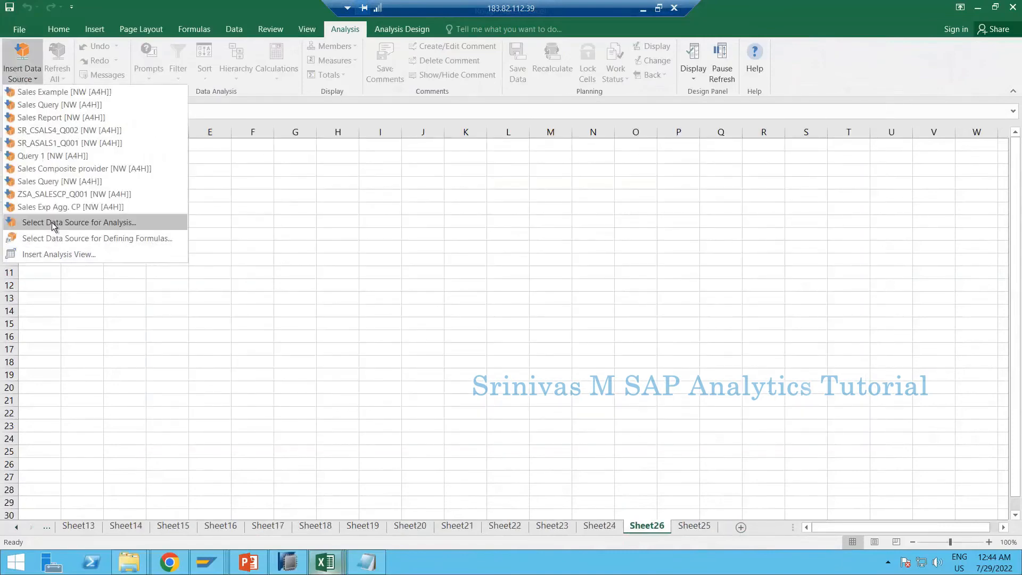
pyautogui.click(127, 228)
pyautogui.click(504, 326)
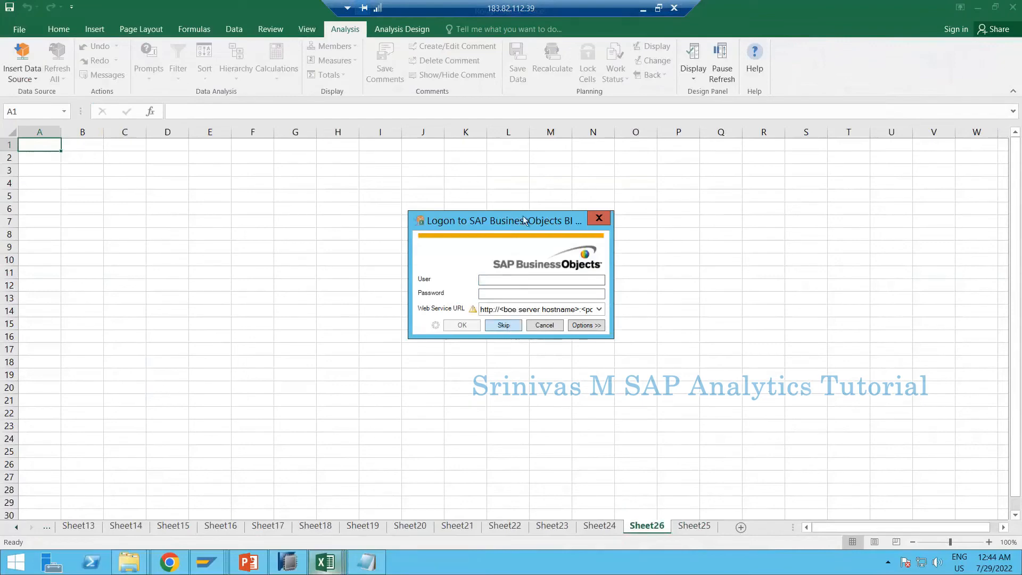
pyautogui.click(282, 193)
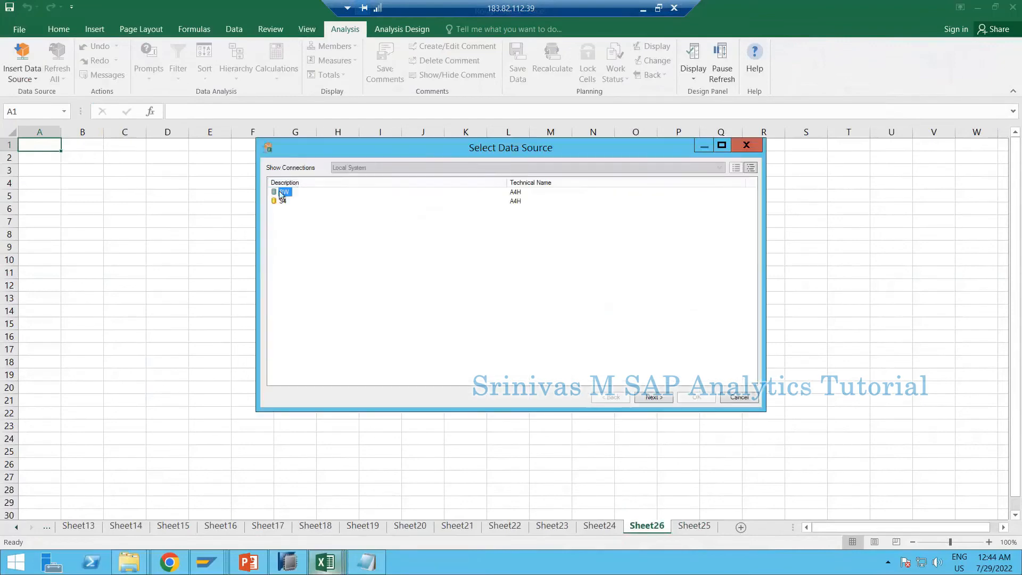
pyautogui.doubleClick(282, 193)
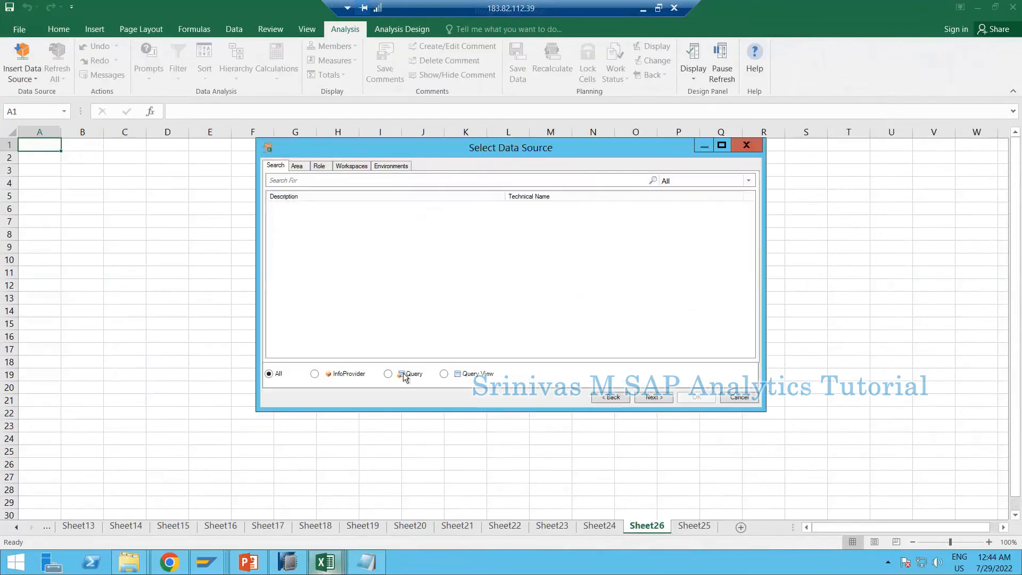
# - Search the queries for SR_ACMPE_Q001 and insert it into the worksheet
pyautogui.click(403, 375)
pyautogui.write('SR_ACMPE_Q001')
pyautogui.press('Return')
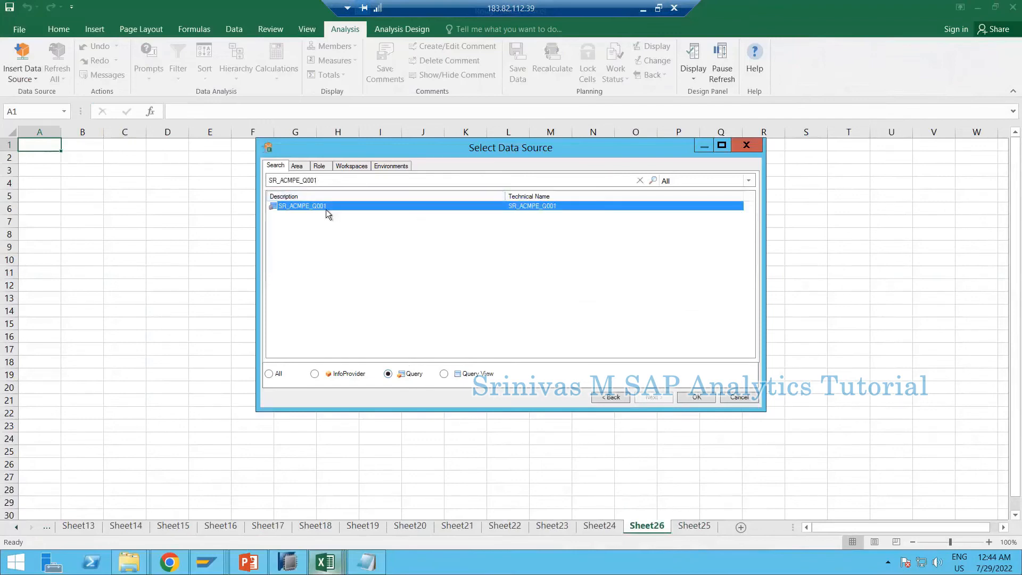
pyautogui.doubleClick(325, 209)
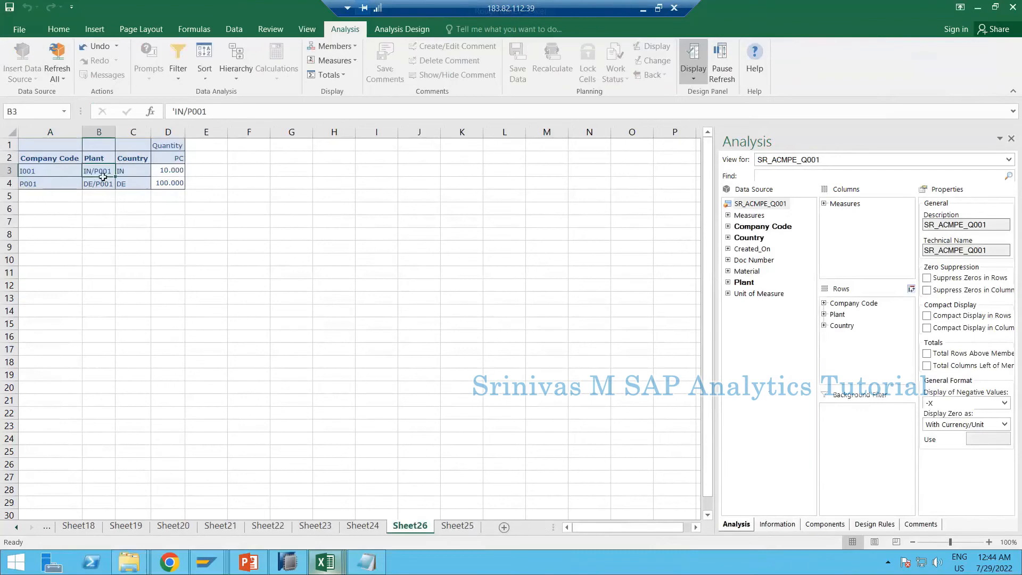
# - Review the Plant row characteristic in the SR_ACMPE_Q001 sheet definition in HANA Studio
pyautogui.click(139, 171)
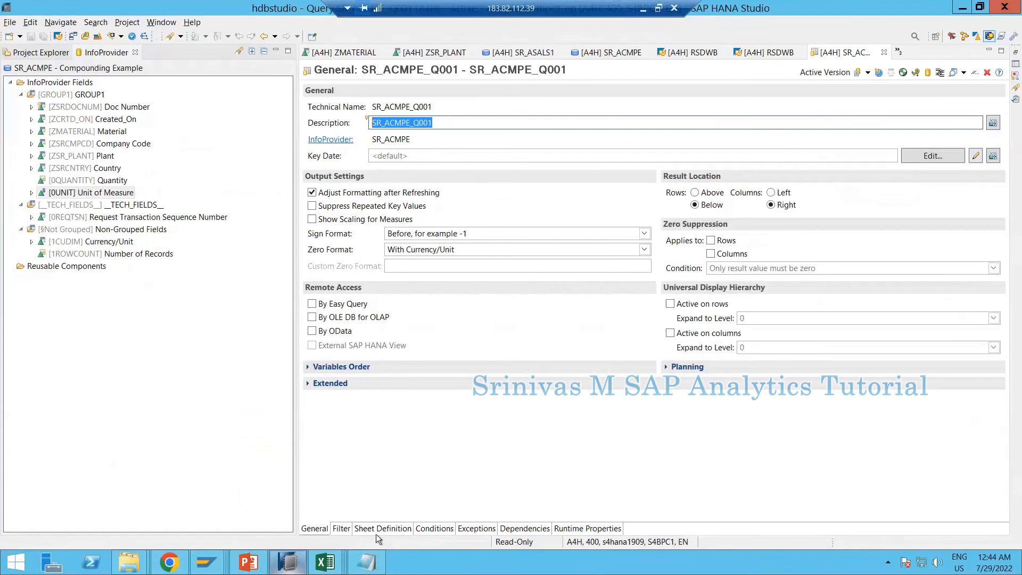
pyautogui.click(376, 534)
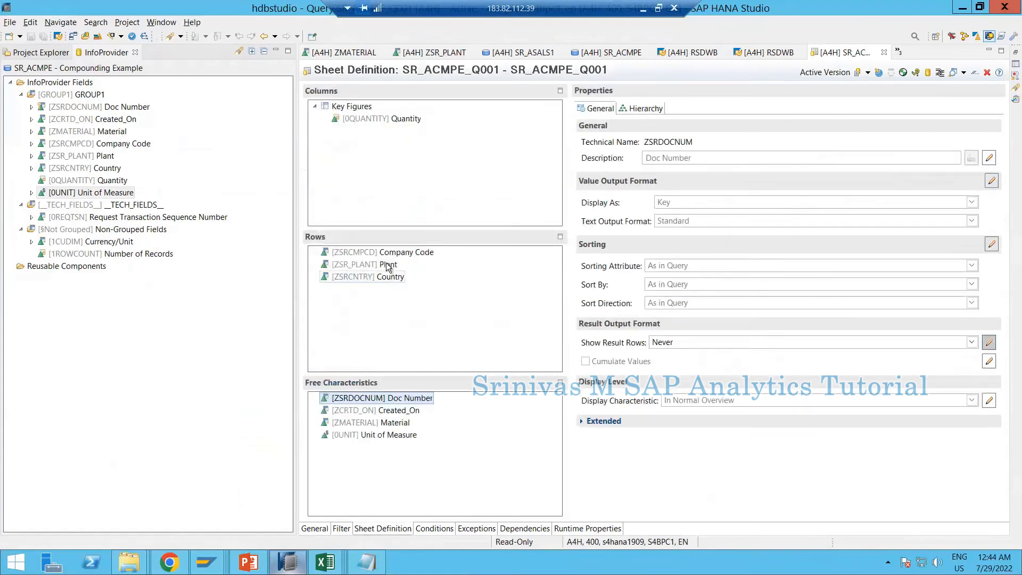
pyautogui.click(361, 268)
pyautogui.hotkey('alt', 'Tab')
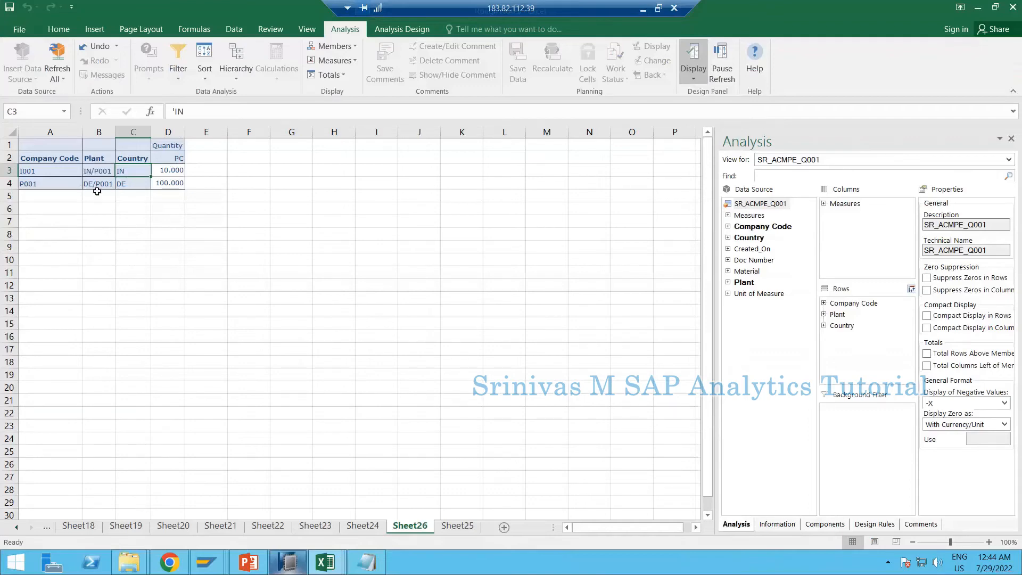
# - In the Excel report, examine the compounded Plant values and the Plant field's properties, widening the Plant column
pyautogui.click(106, 174)
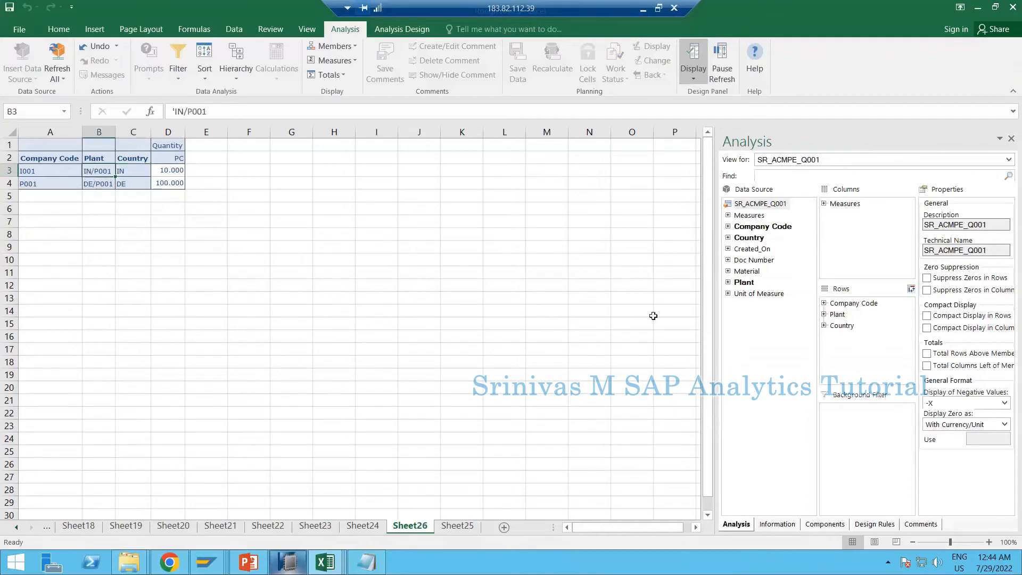
pyautogui.click(835, 315)
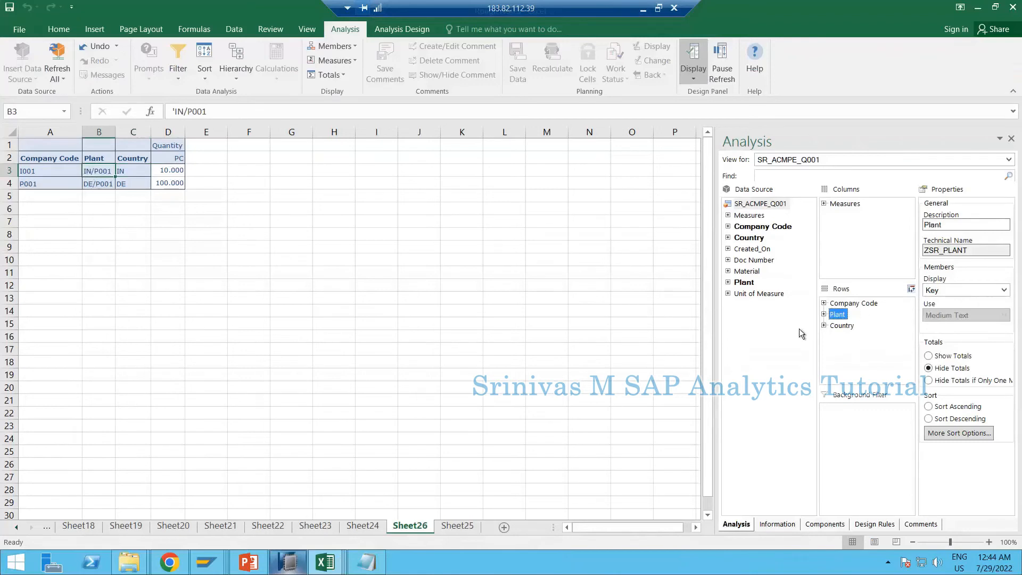
pyautogui.click(97, 178)
pyautogui.moveTo(113, 132); pyautogui.dragTo(151, 132)
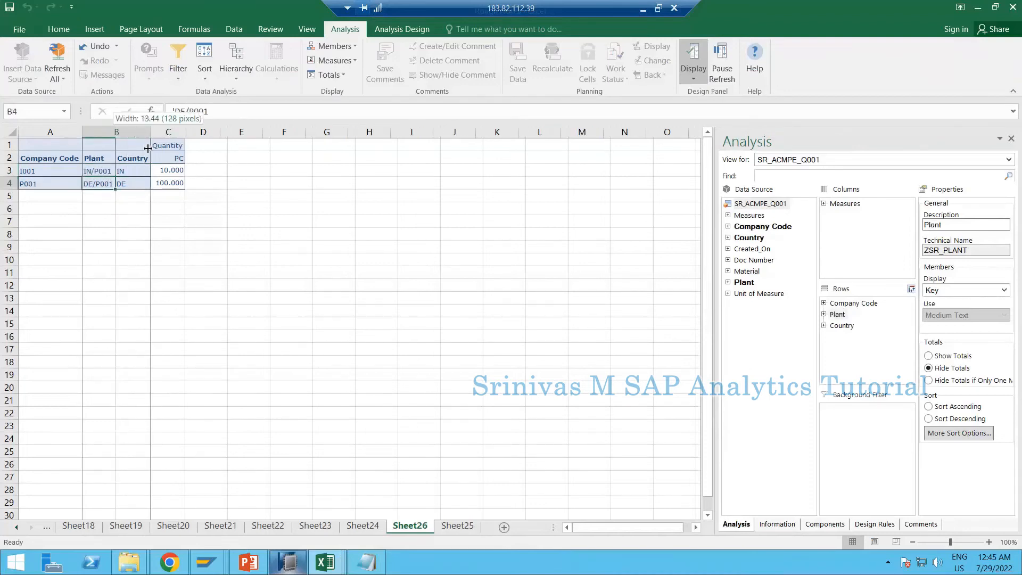
pyautogui.click(105, 171)
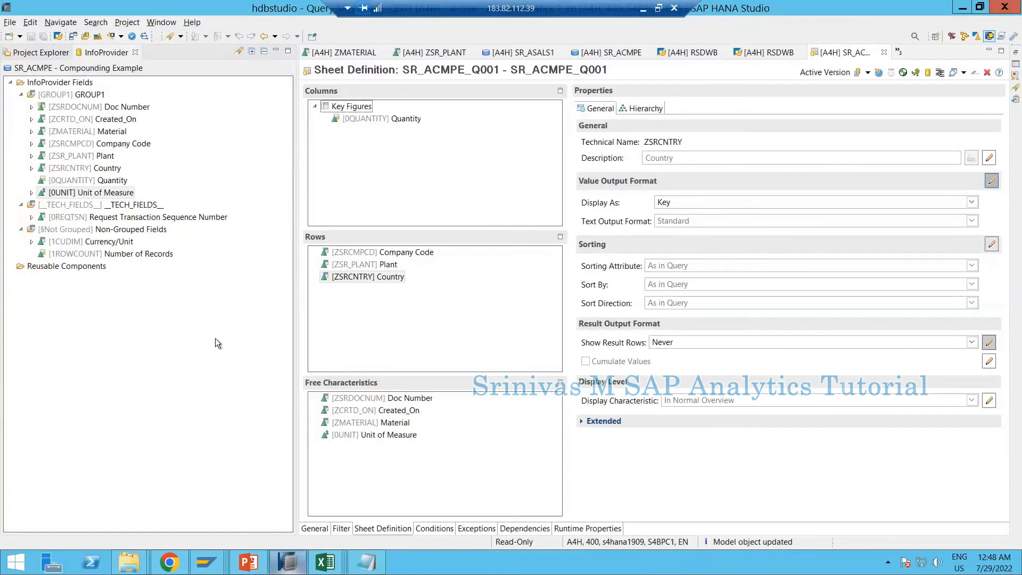
# - Check the Country row characteristic in HANA Studio and refresh the SR_ACMPE_Q001 report in the Rough Notes workbook
pyautogui.click(371, 275)
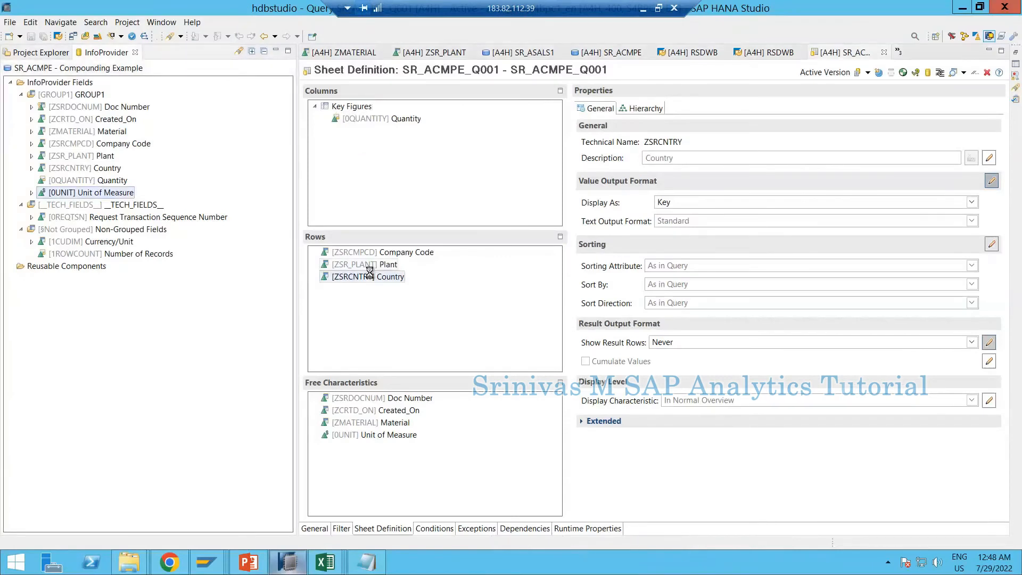
pyautogui.click(371, 278)
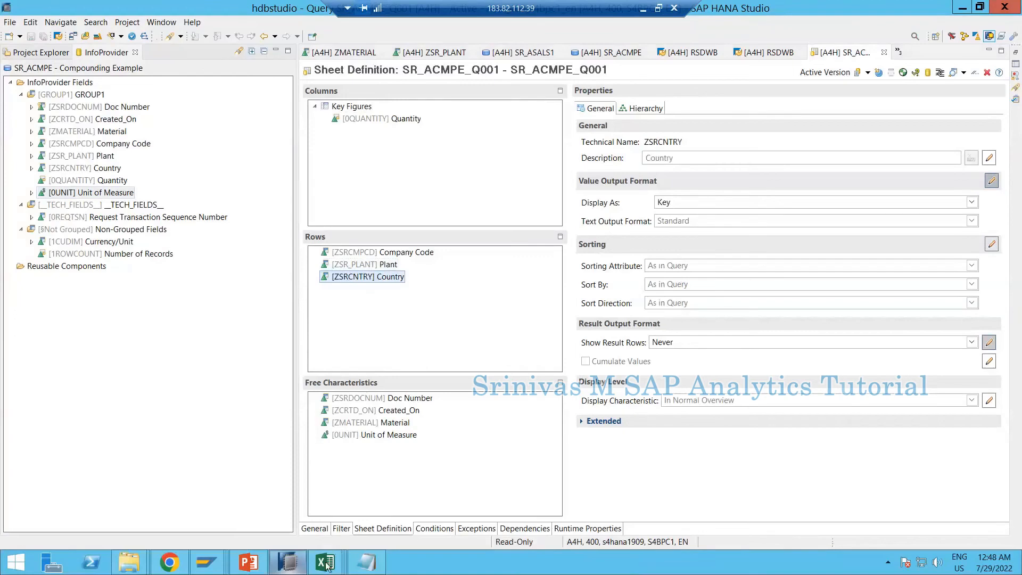
pyautogui.moveTo(325, 562)
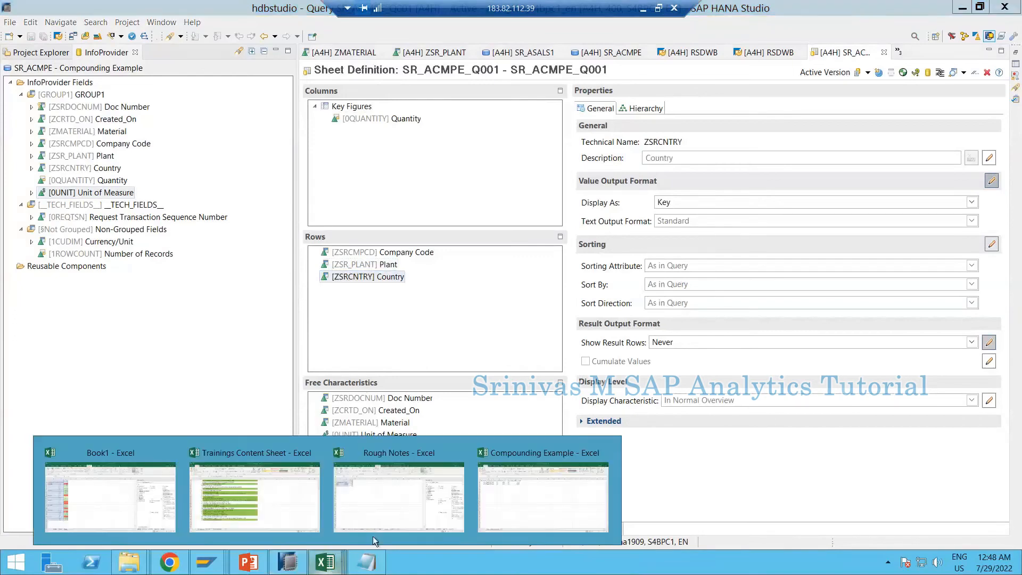
pyautogui.click(434, 525)
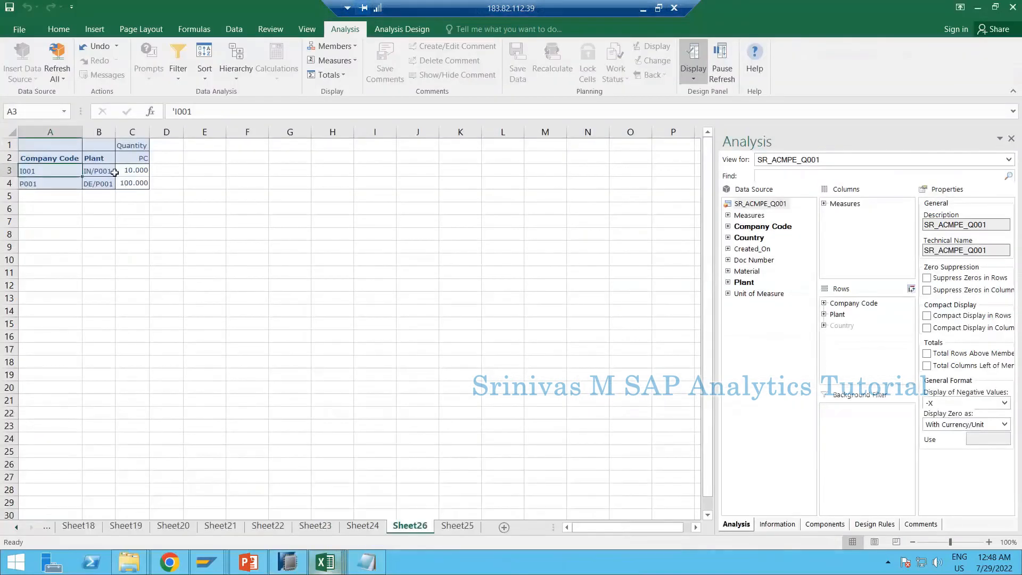
pyautogui.click(55, 79)
pyautogui.click(71, 124)
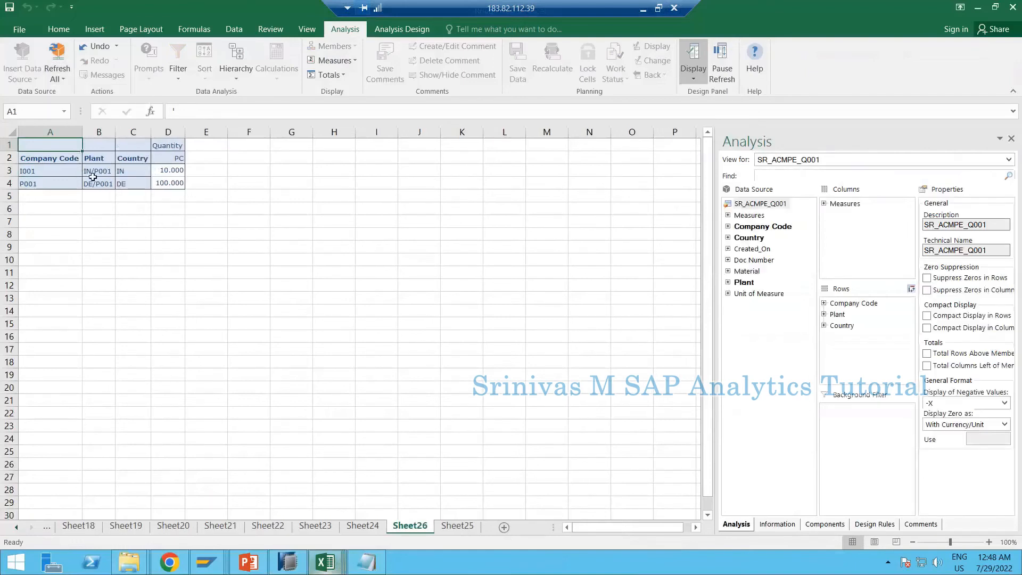
# - Compare the Plant and Country columns in the refreshed report
pyautogui.click(106, 160)
pyautogui.click(133, 132)
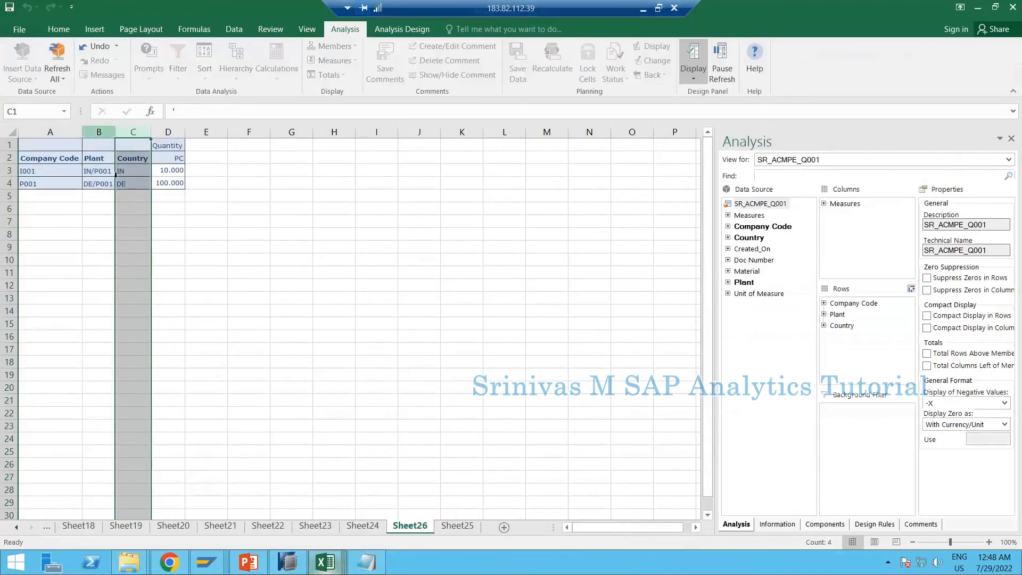
pyautogui.click(102, 144)
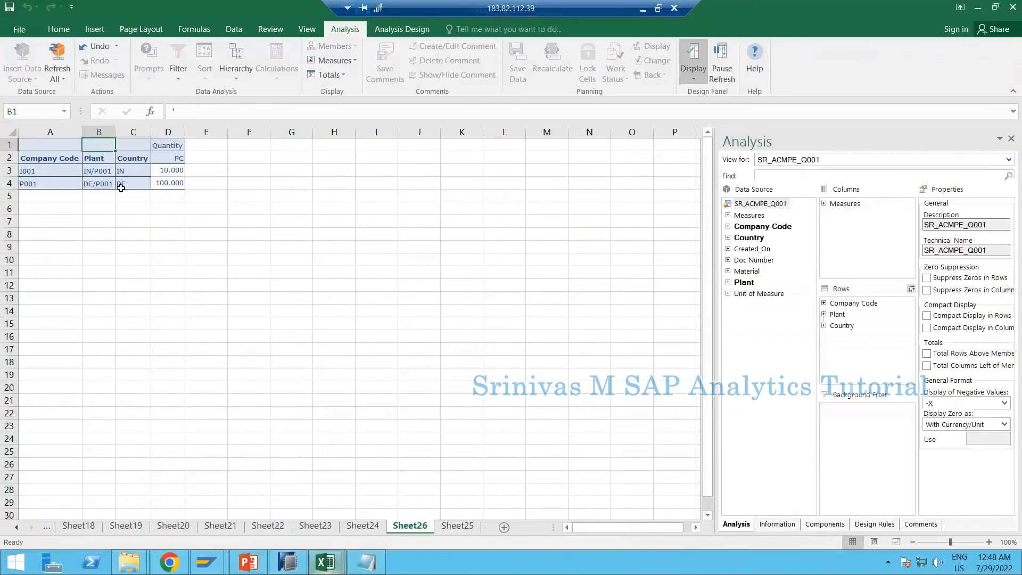
pyautogui.click(105, 159)
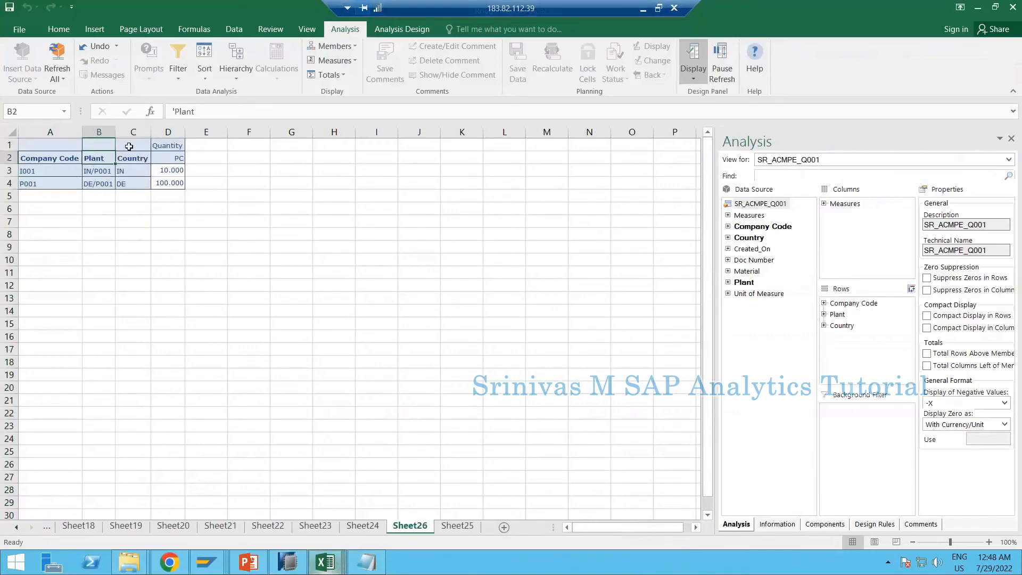